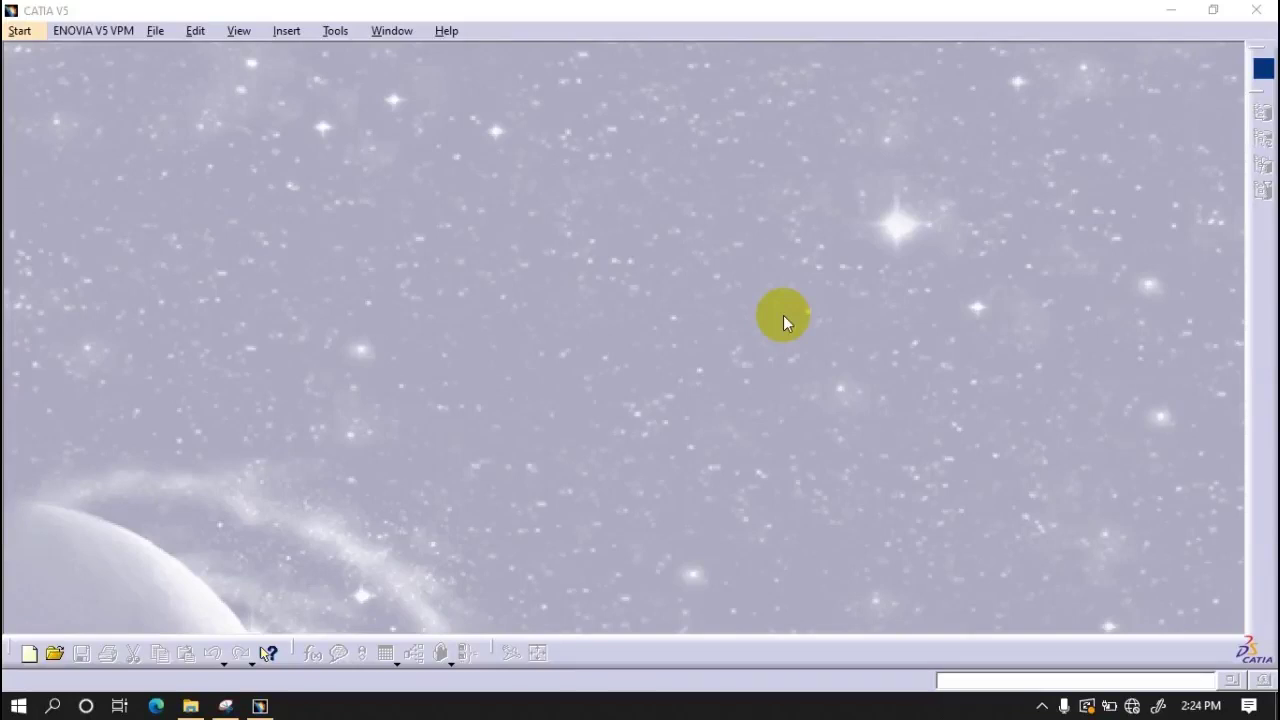
- Start a new Part Design part and open a sketch on the yz plane
click(20, 30)
click(343, 73)
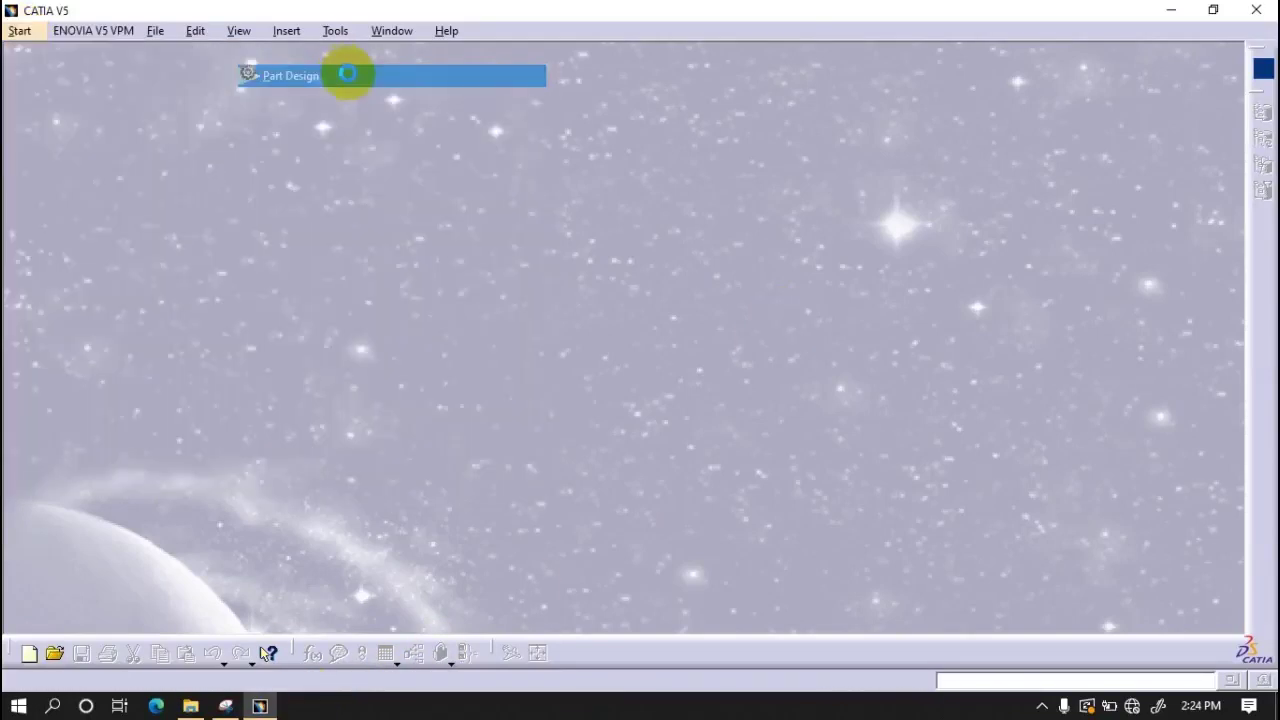
click(209, 597)
click(706, 280)
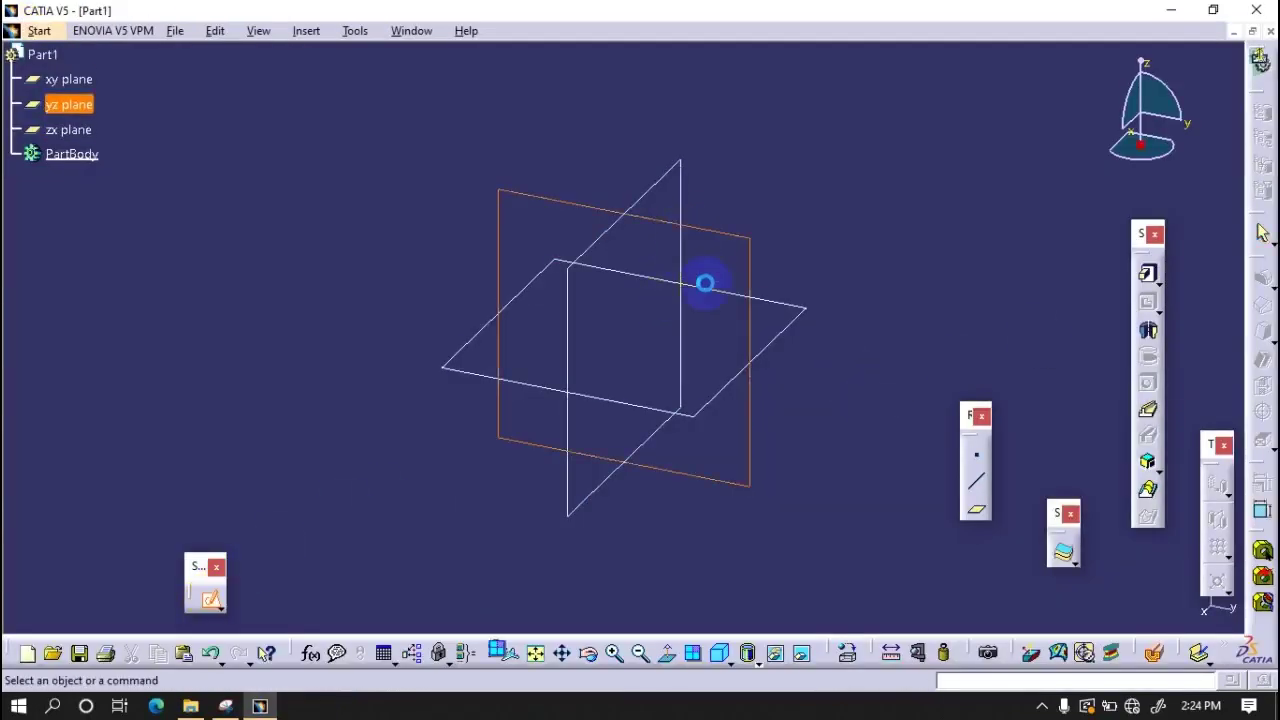
- Draw a circle centred at the origin and dimension it to 21 mm diameter
click(1263, 511)
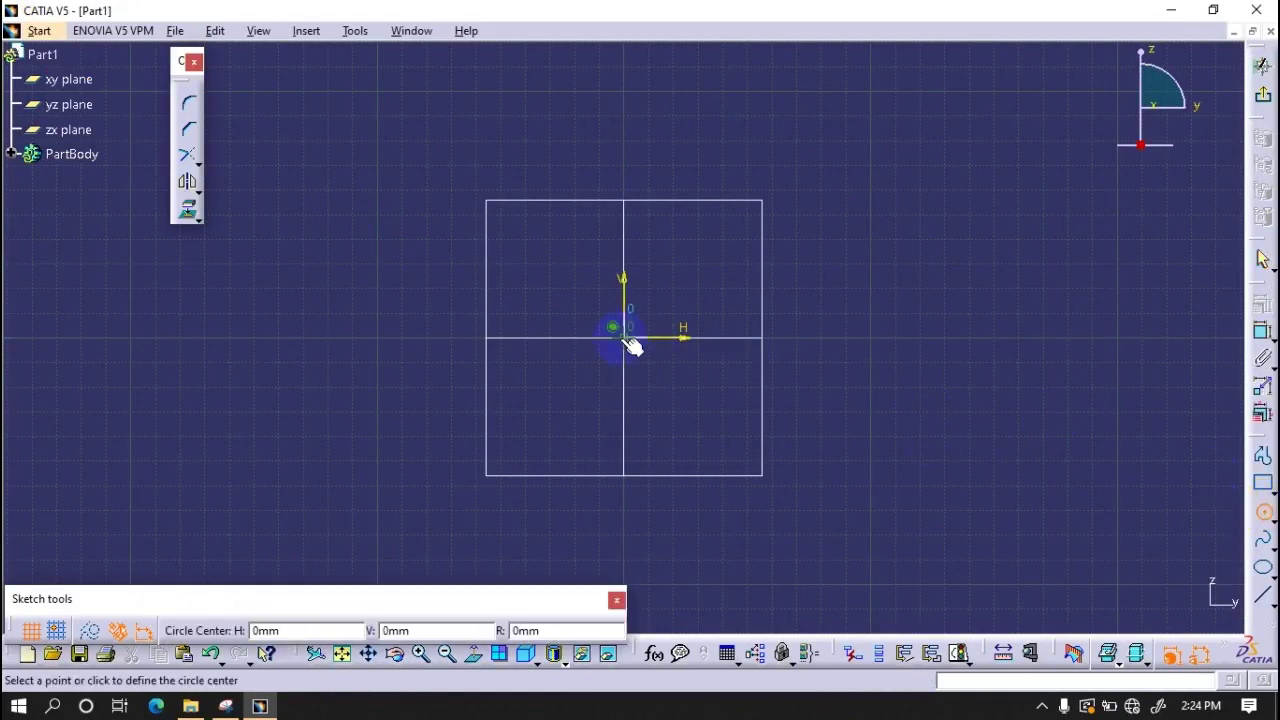
click(623, 338)
click(683, 338)
click(1263, 331)
click(668, 296)
click(891, 236)
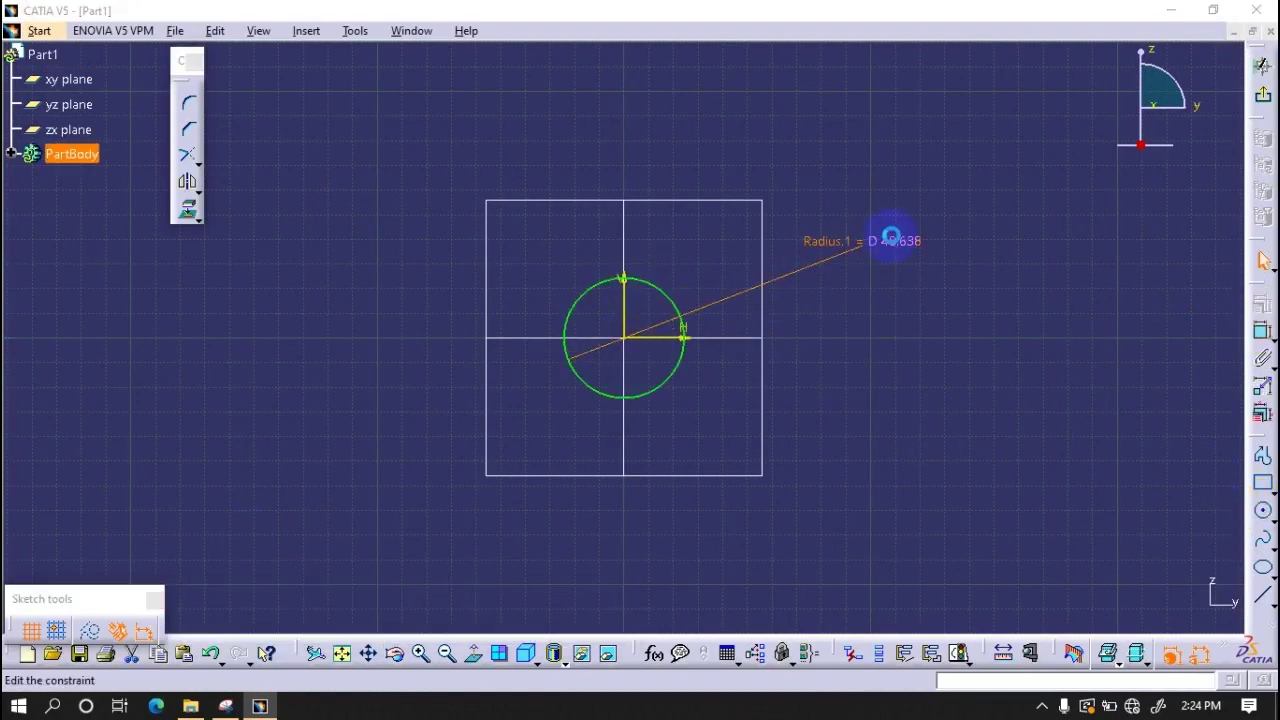
double_click(892, 240)
text(21)
key(Return)
- Pad the circle sketch into a solid cylinder
click(1263, 65)
click(1148, 275)
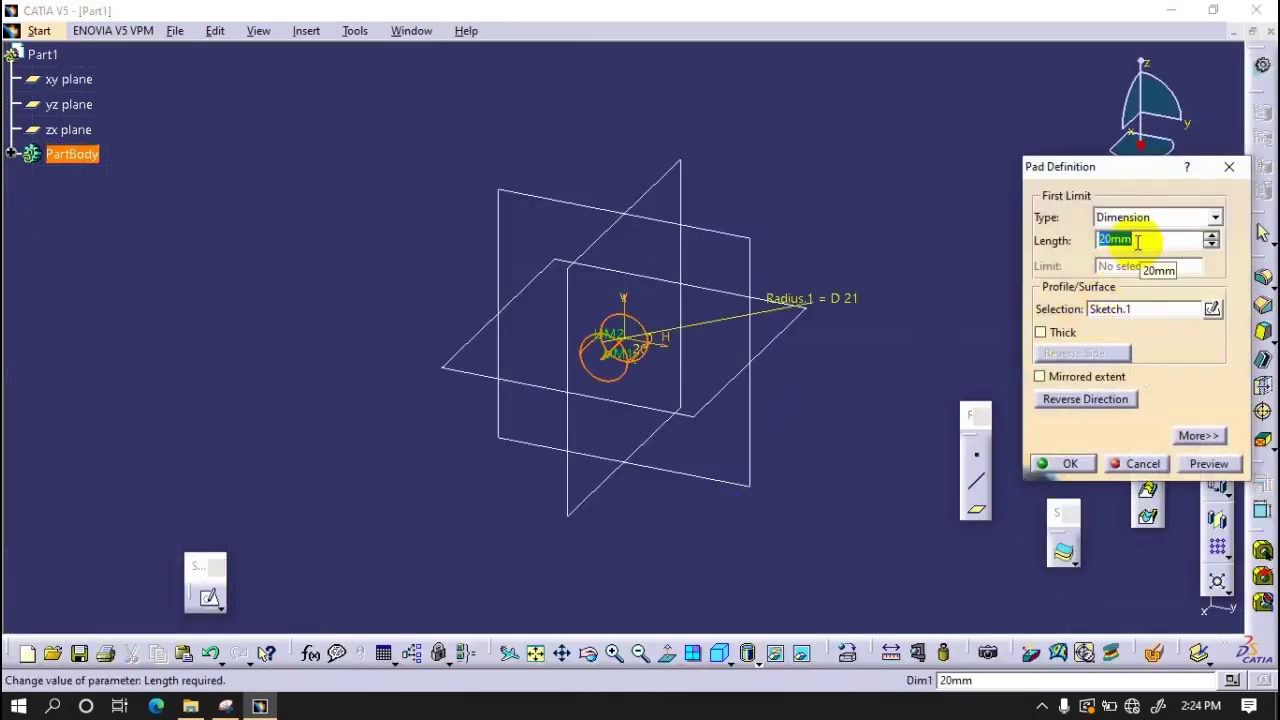
key(Return)
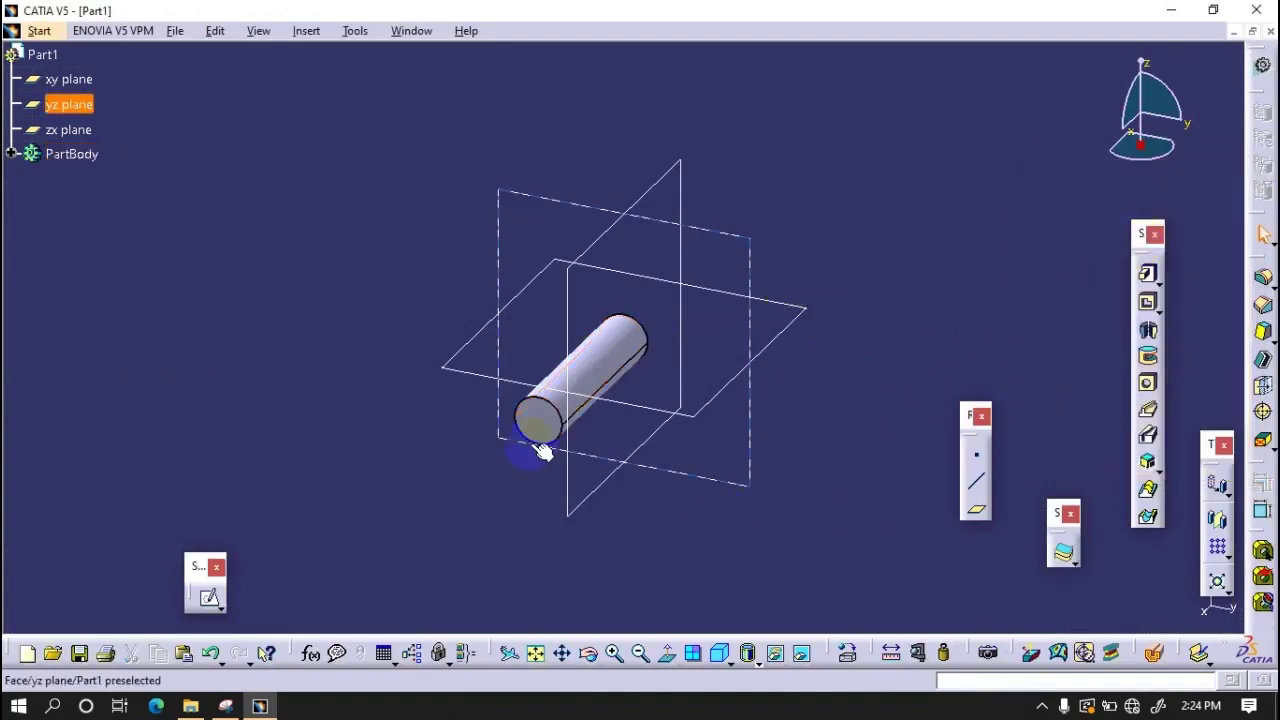
middle_drag(528, 449, 822, 432)
- Sketch a three-point arc at the cylinder's end on the zx plane
click(209, 598)
click(677, 230)
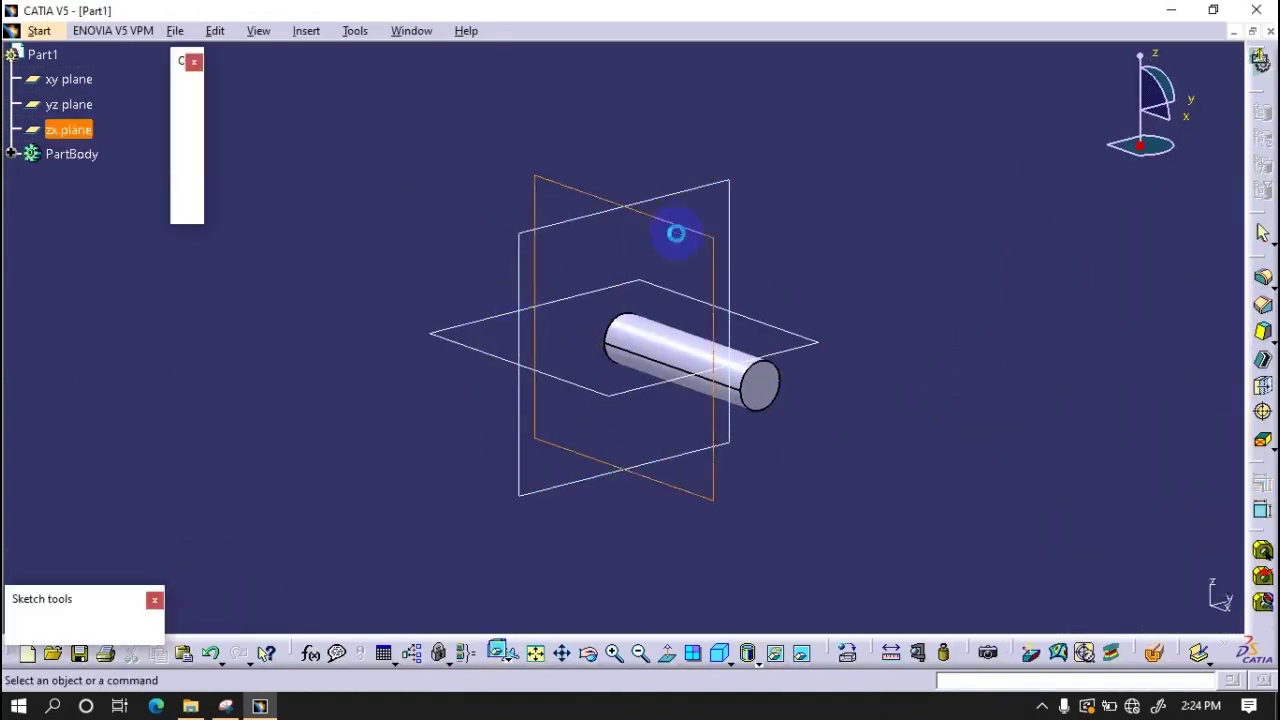
middle_drag(553, 366, 669, 343)
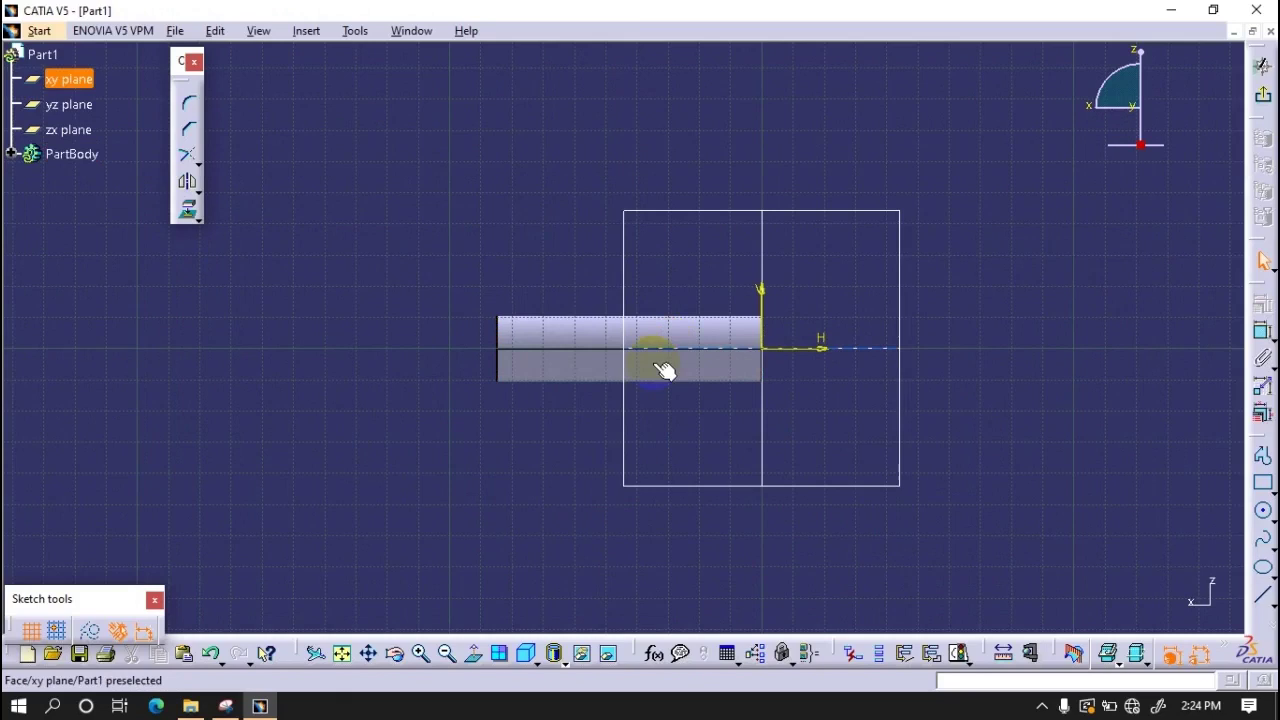
click(1268, 519)
click(1126, 533)
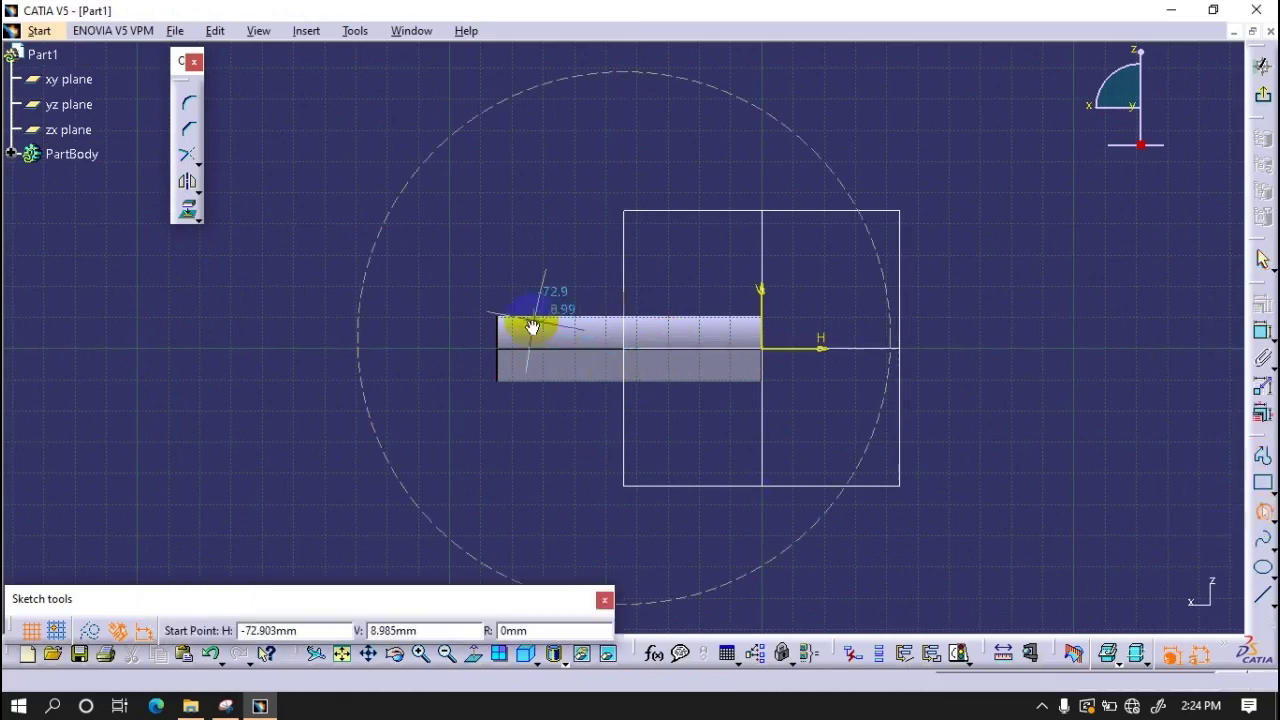
scroll(560, 310, down, 3)
click(356, 366)
click(375, 316)
click(393, 306)
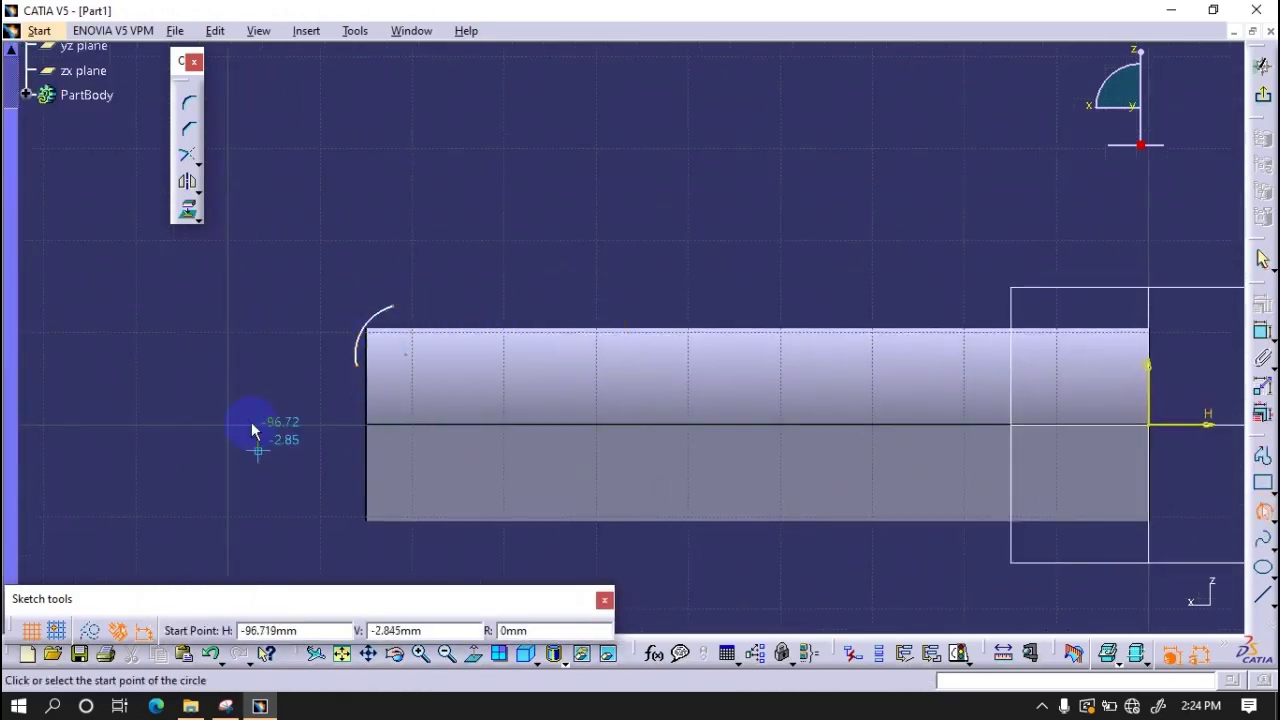
- Dimension the arc's lower end with a horizontal offset of 1 and an axis offset of 8
click(1265, 333)
click(352, 370)
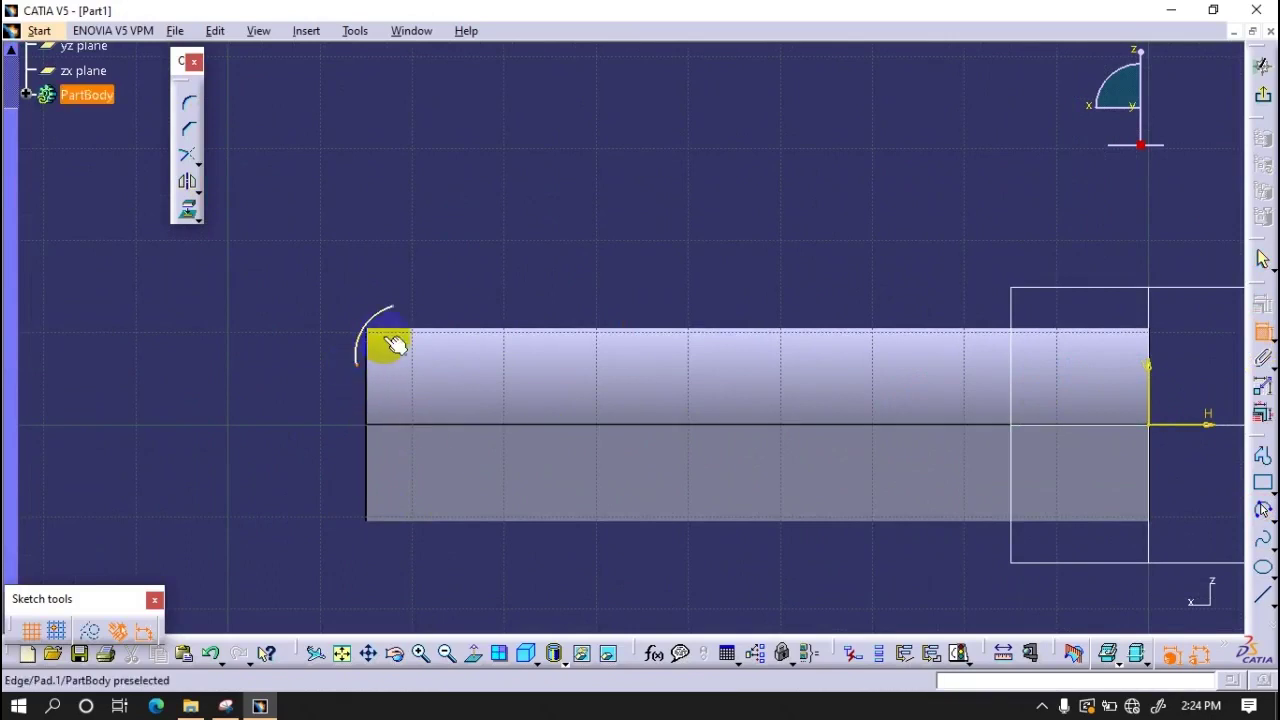
right_click(380, 205)
click(486, 233)
click(420, 215)
double_click(420, 213)
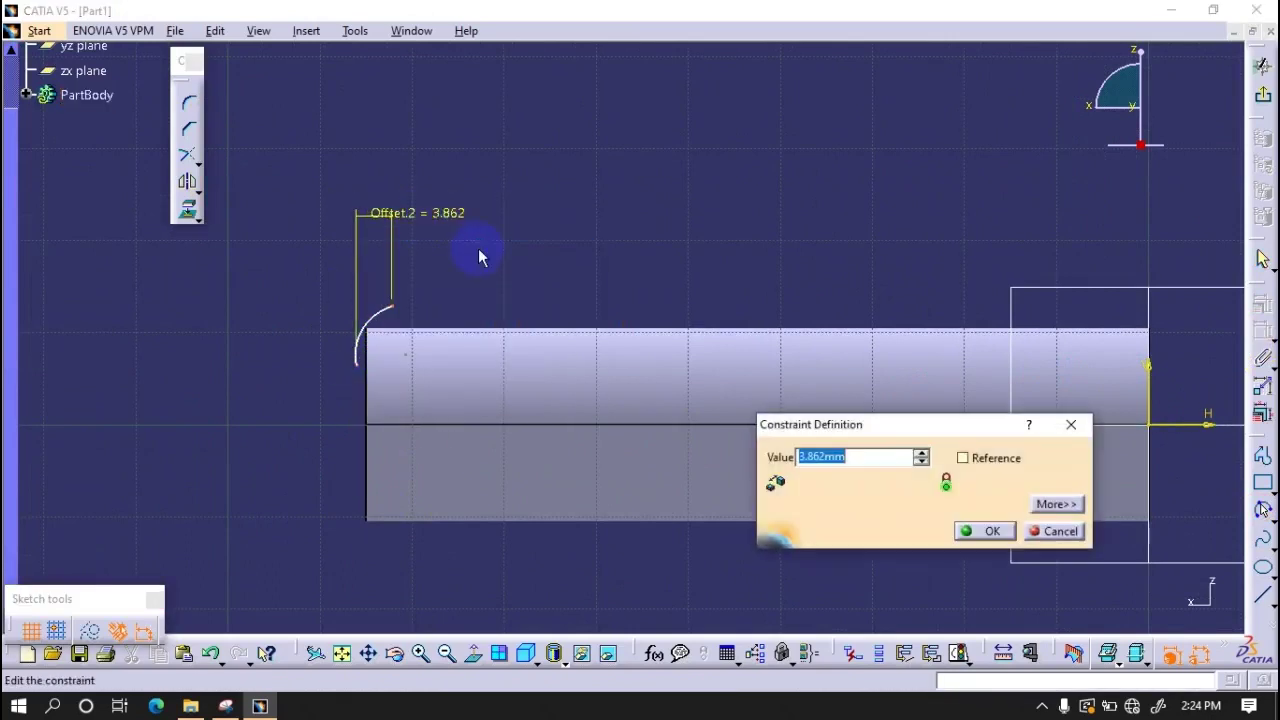
key(Return)
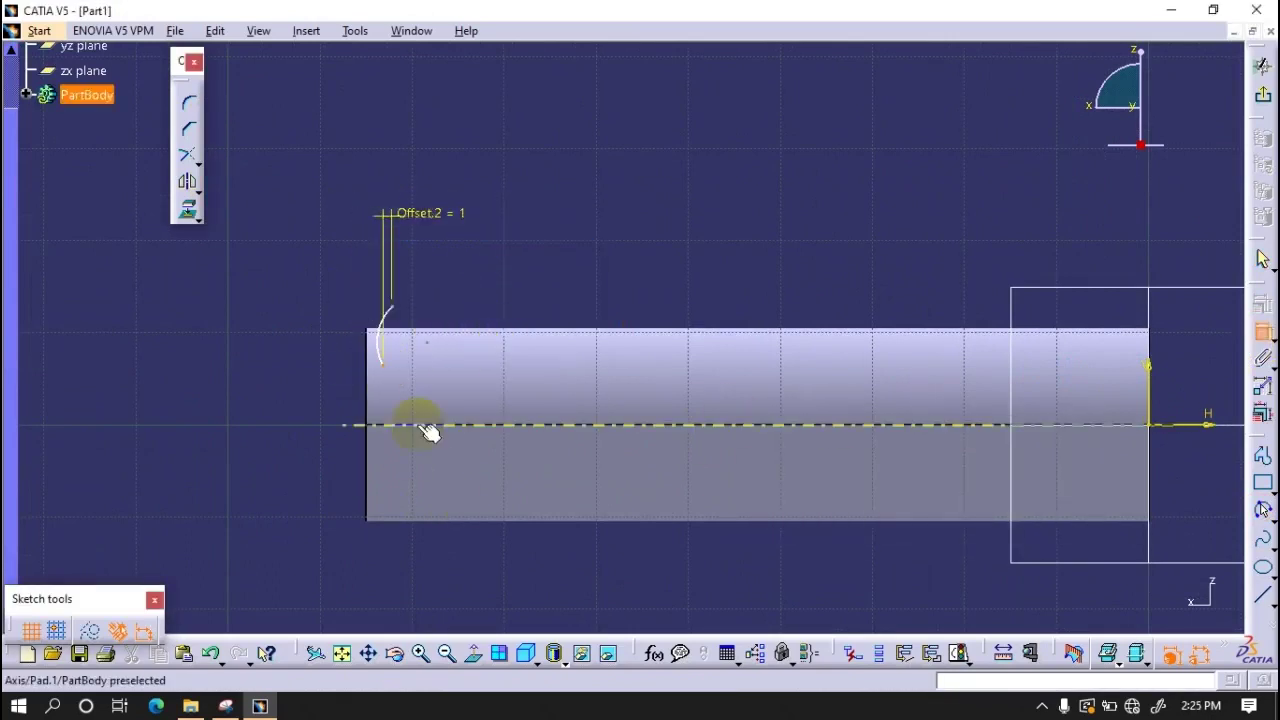
click(1181, 427)
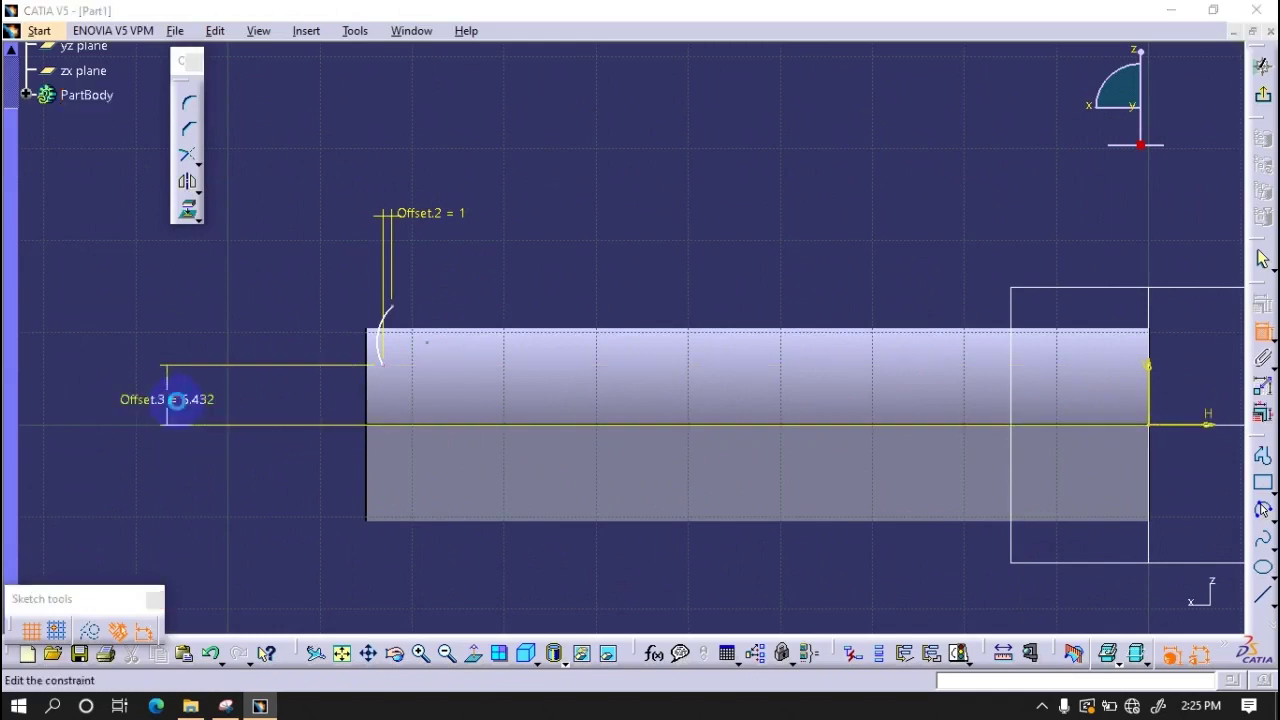
double_click(169, 401)
text(8)
key(Return)
- Make an arc end coincident, set the other end's offset to 10.5 and the arc radius to 5
click(384, 352)
right_click(290, 478)
click(309, 560)
click(1115, 449)
double_click(268, 333)
text(21/2)
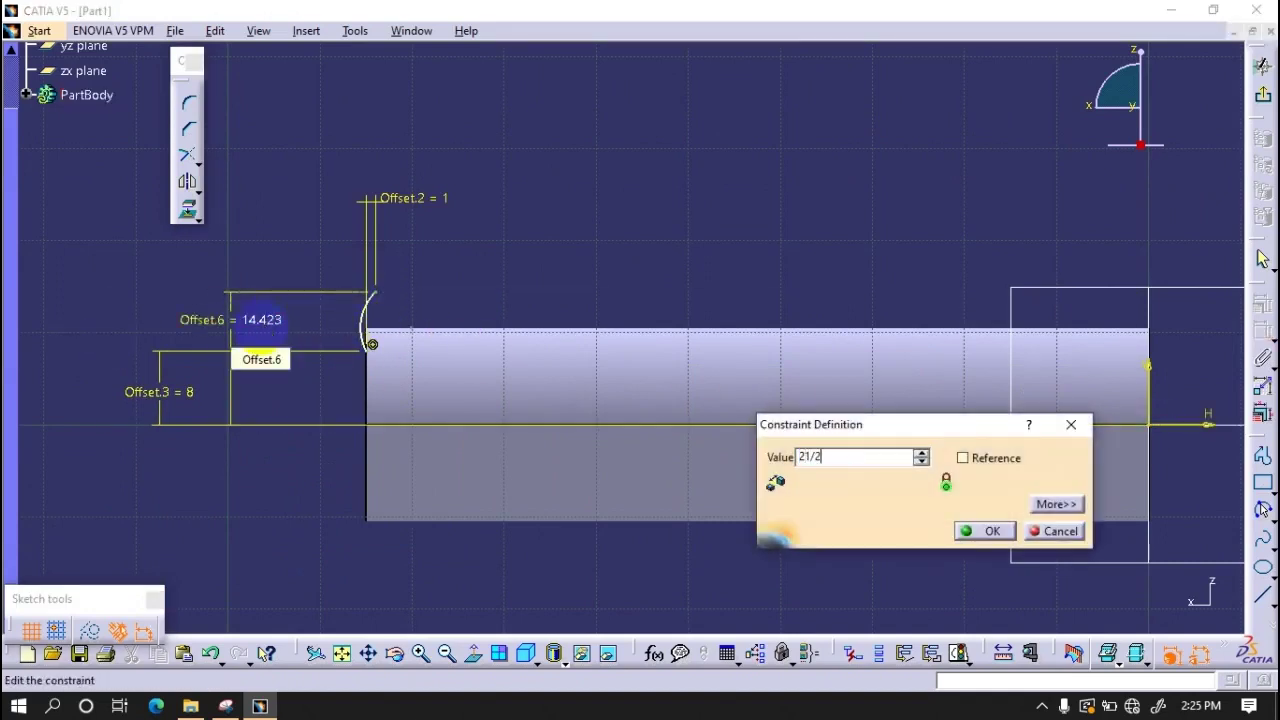
key(Return)
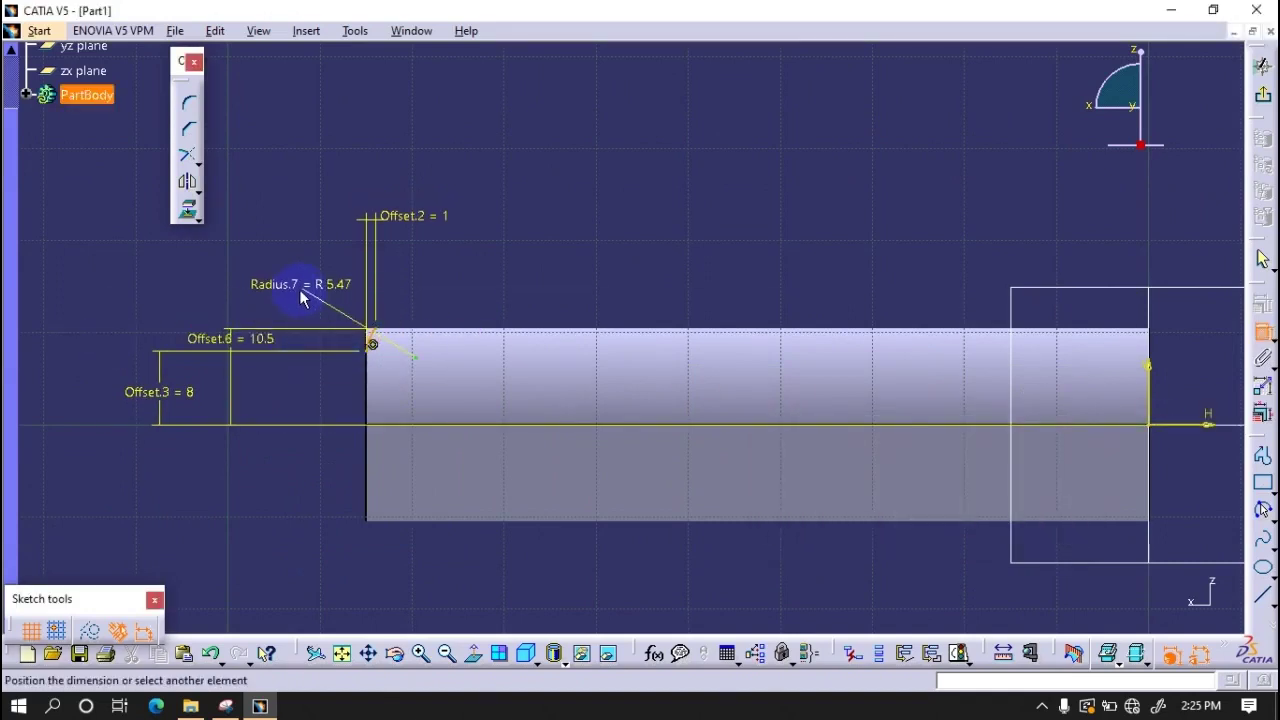
click(302, 293)
double_click(309, 300)
text(5)
key(Return)
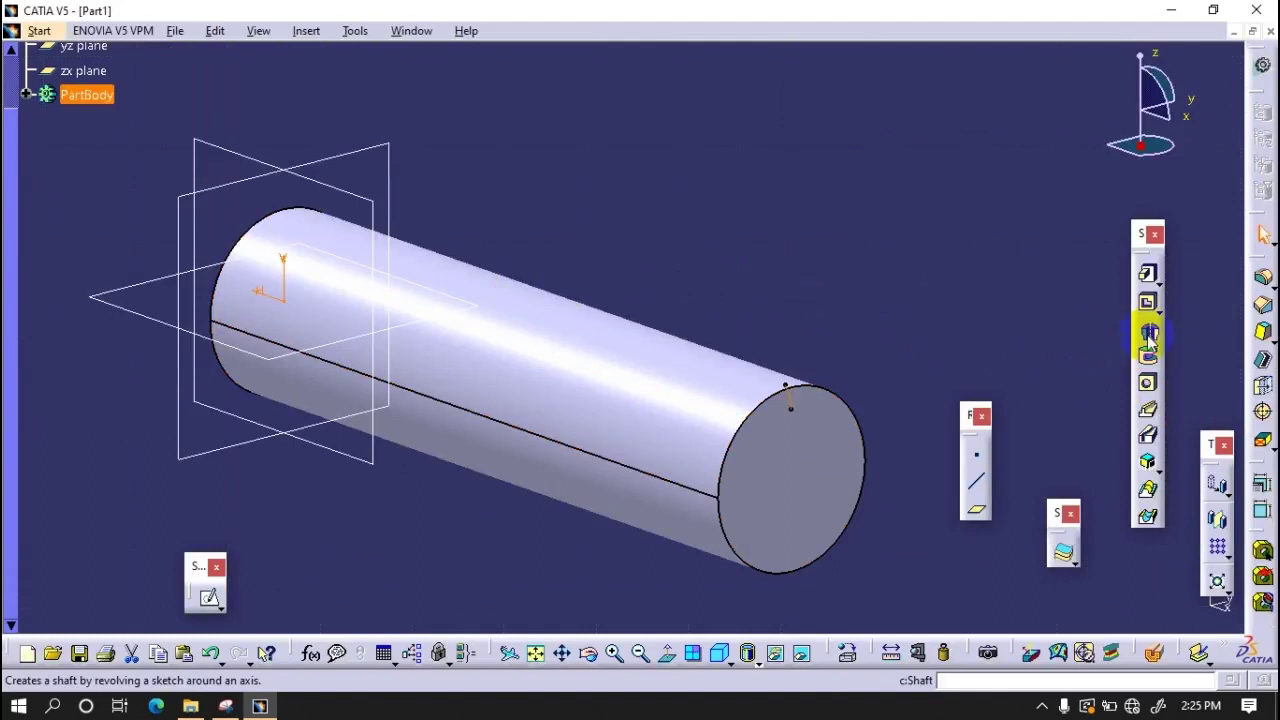
- Create Groove.1 revolving the arc profile 360° about the pad axis
click(1147, 356)
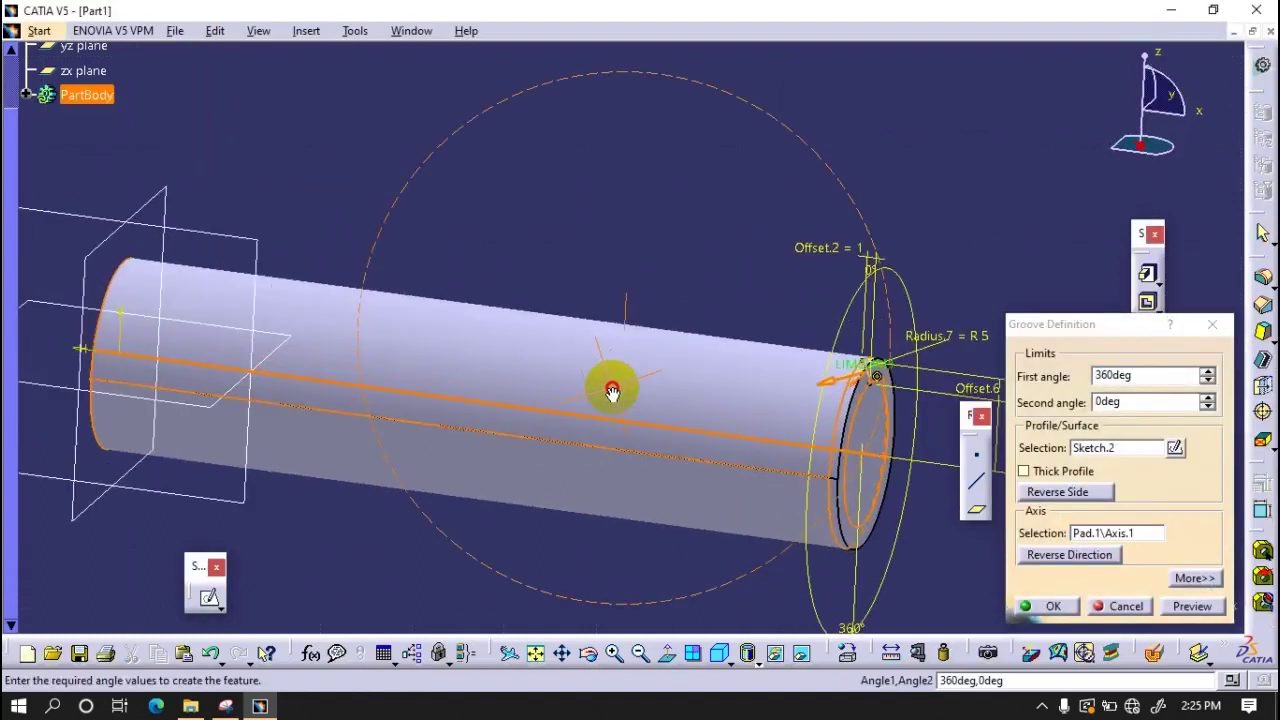
click(1048, 606)
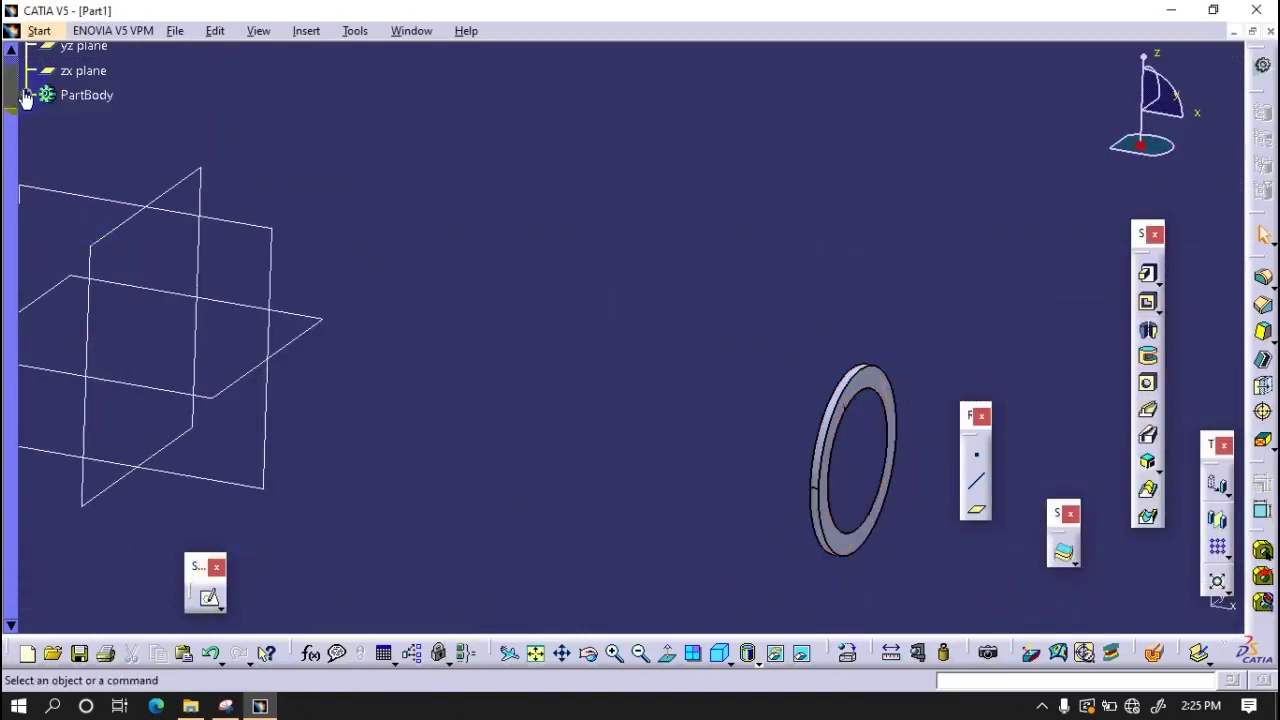
click(26, 95)
double_click(105, 170)
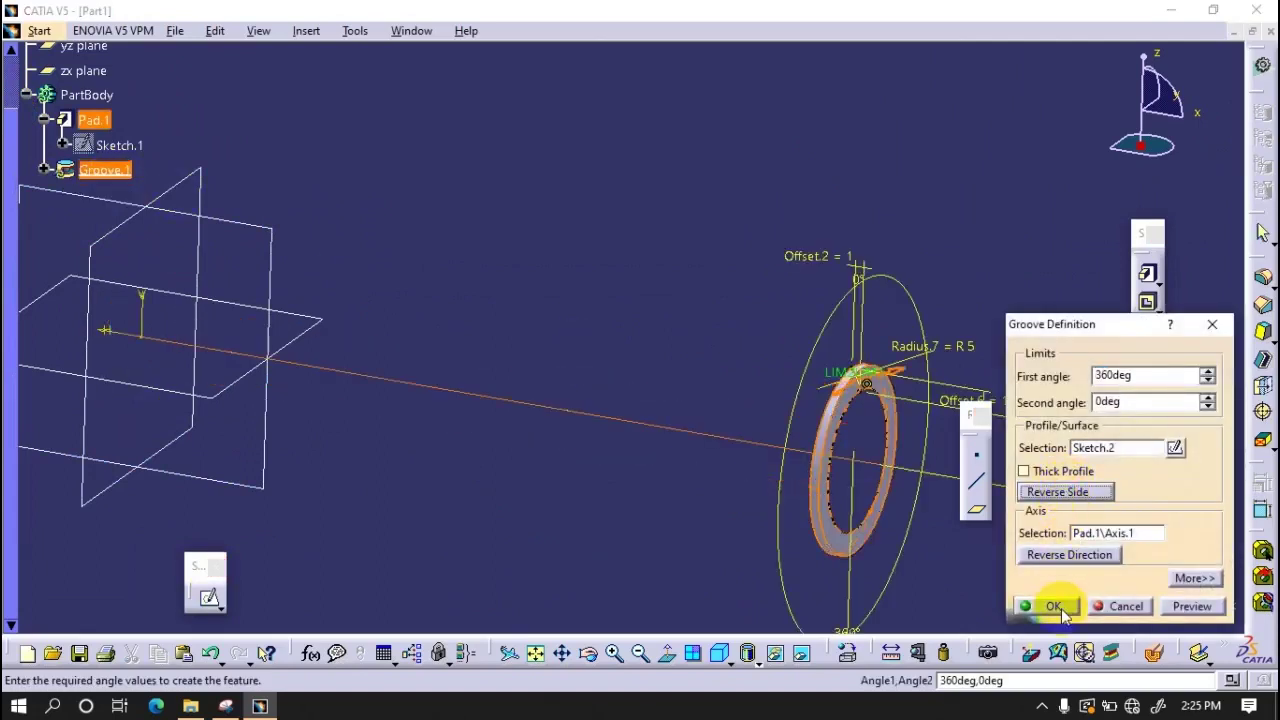
click(1058, 607)
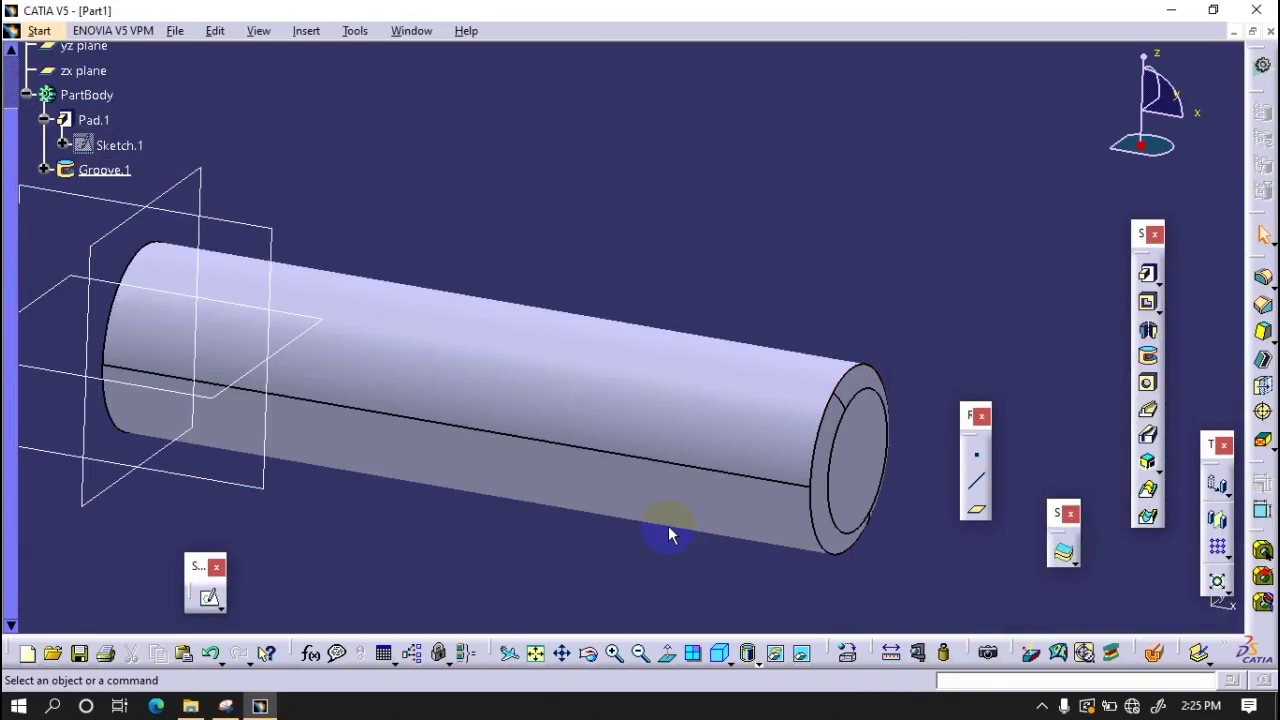
- Sketch a circle above the shaft on the yz plane
click(208, 597)
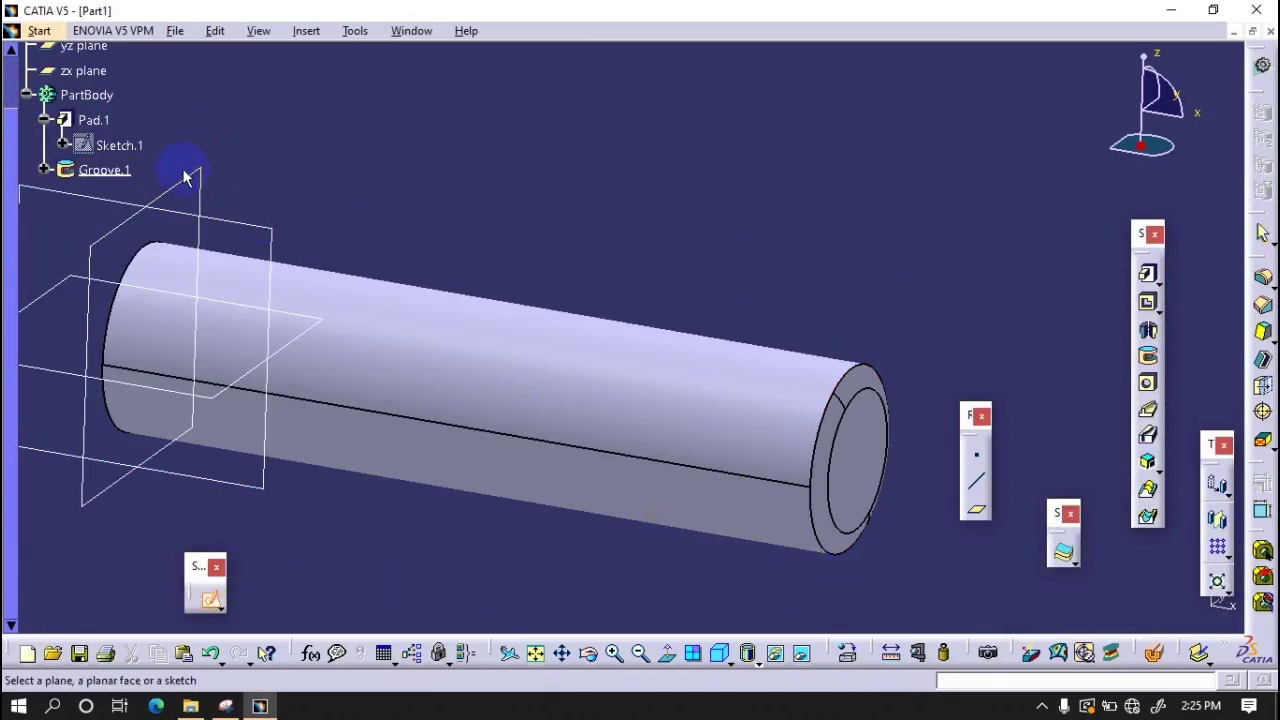
click(190, 172)
click(1263, 510)
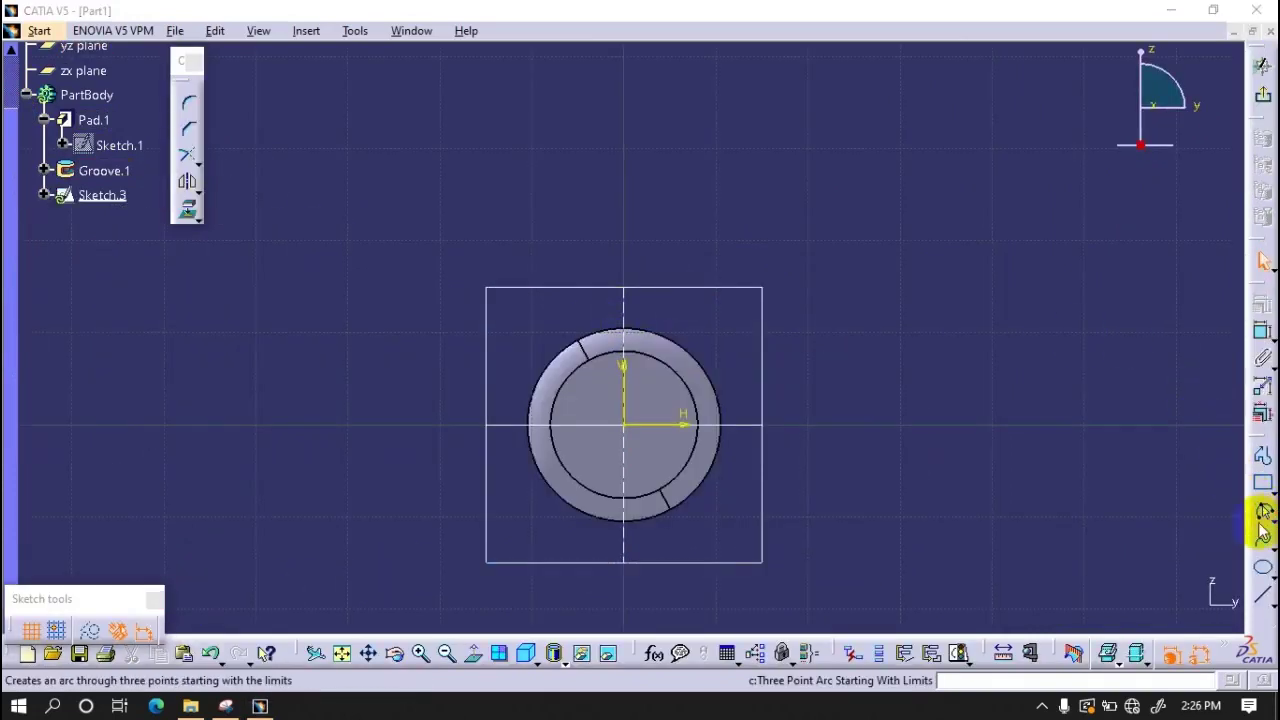
click(1268, 520)
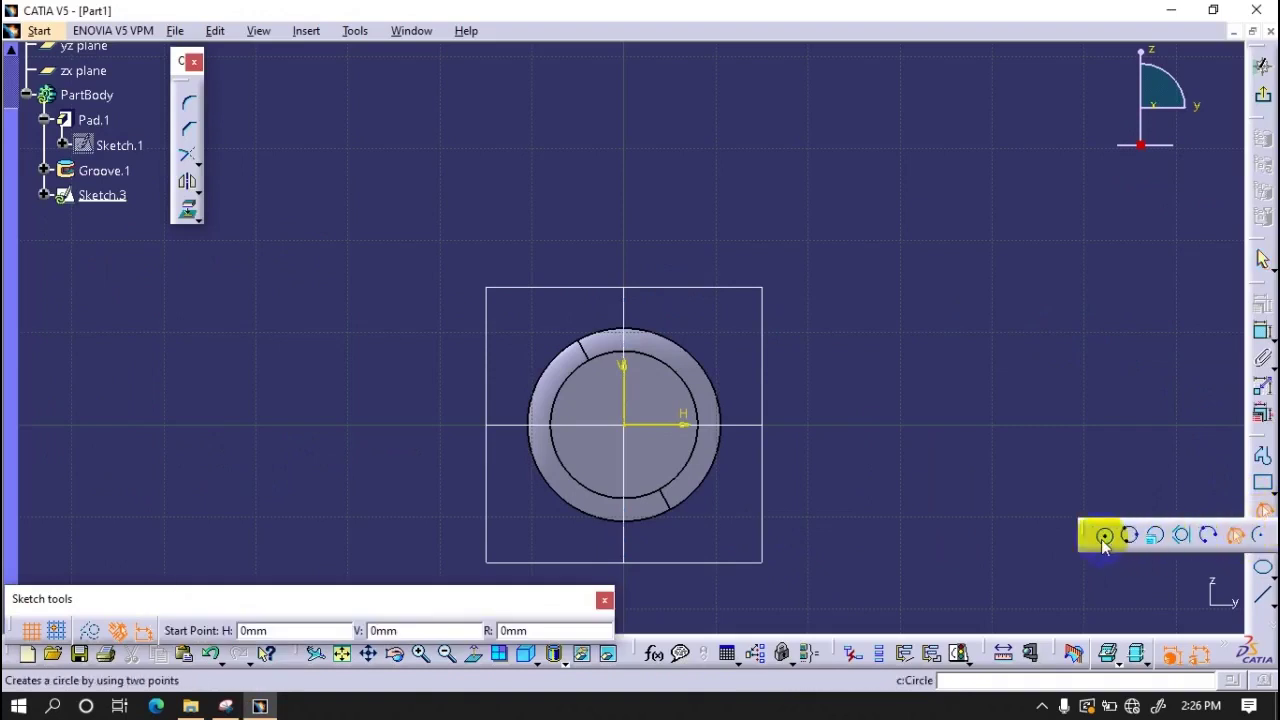
click(1098, 534)
click(624, 136)
click(618, 300)
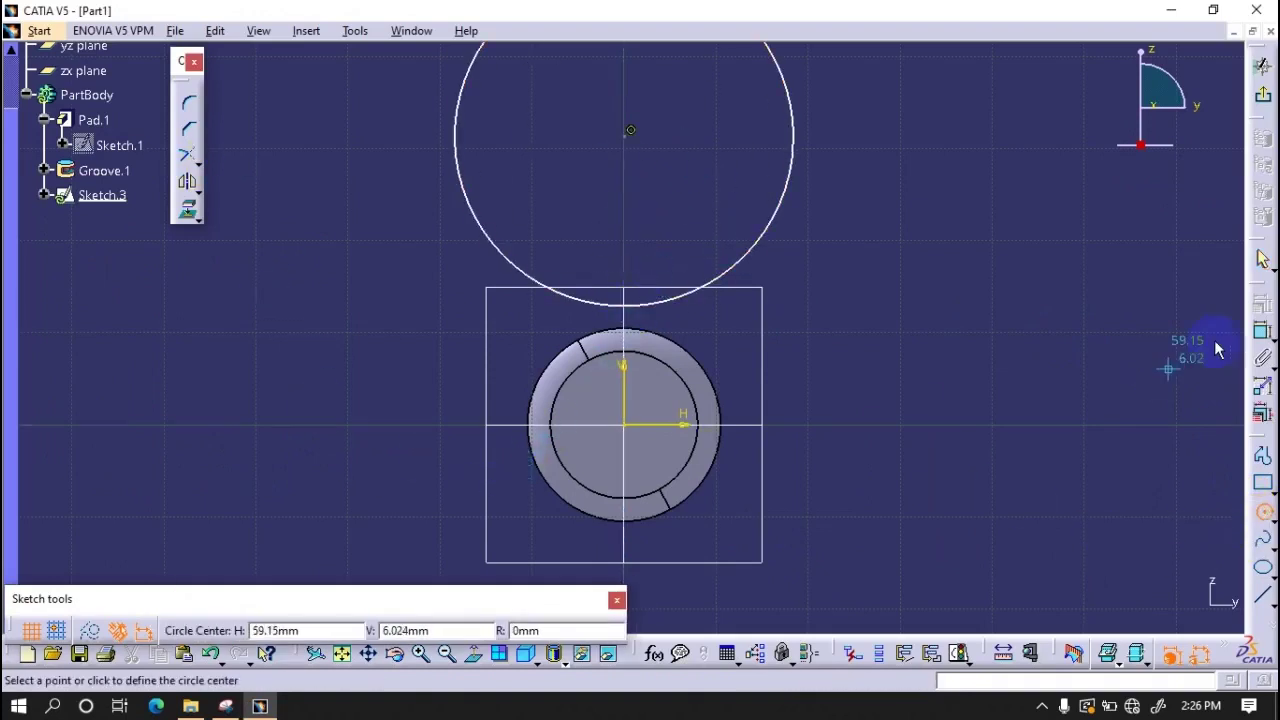
- Dimension the circle to radius 10.5 and offset 8.25 from the horizontal axis
click(1263, 331)
click(748, 260)
double_click(891, 306)
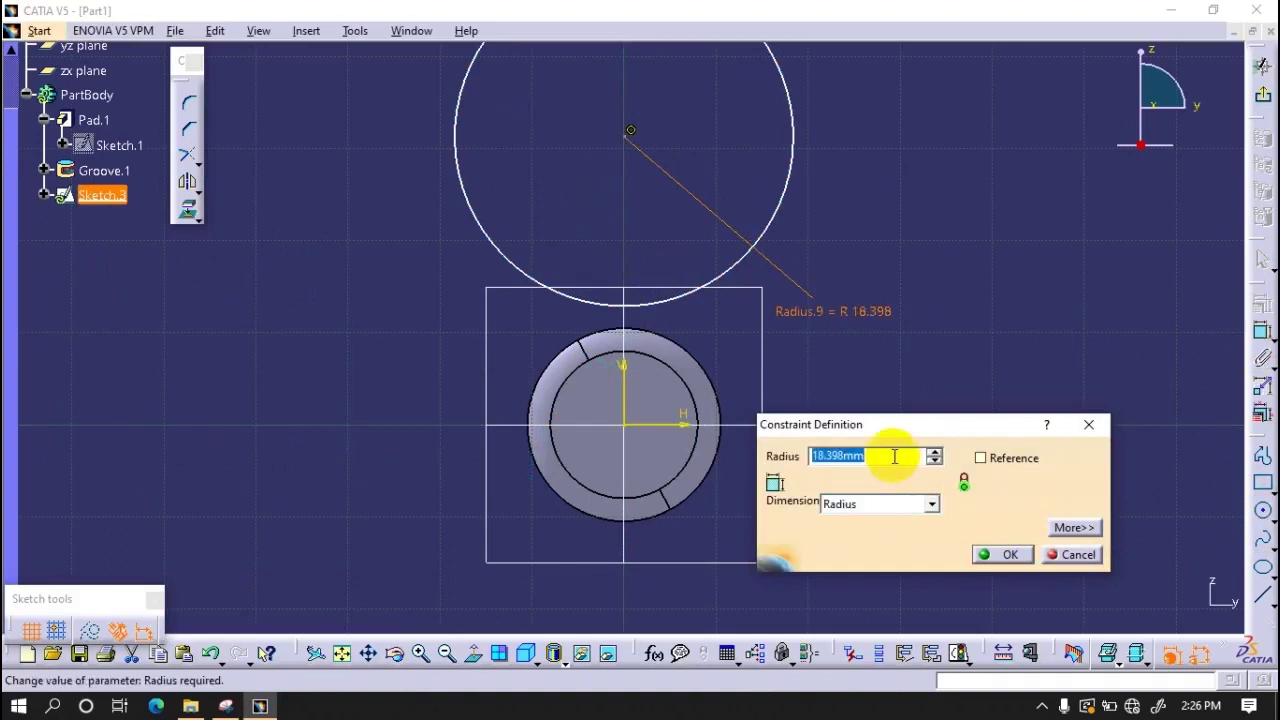
text(5)
key(Return)
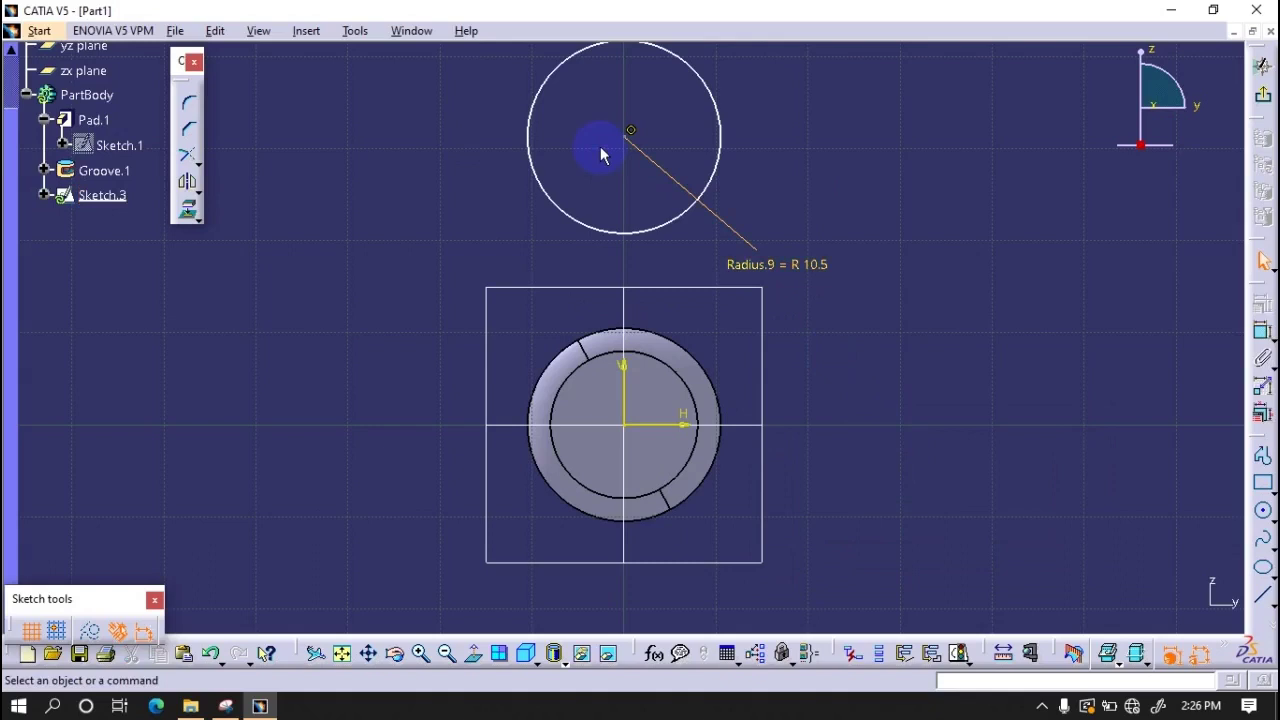
click(1263, 331)
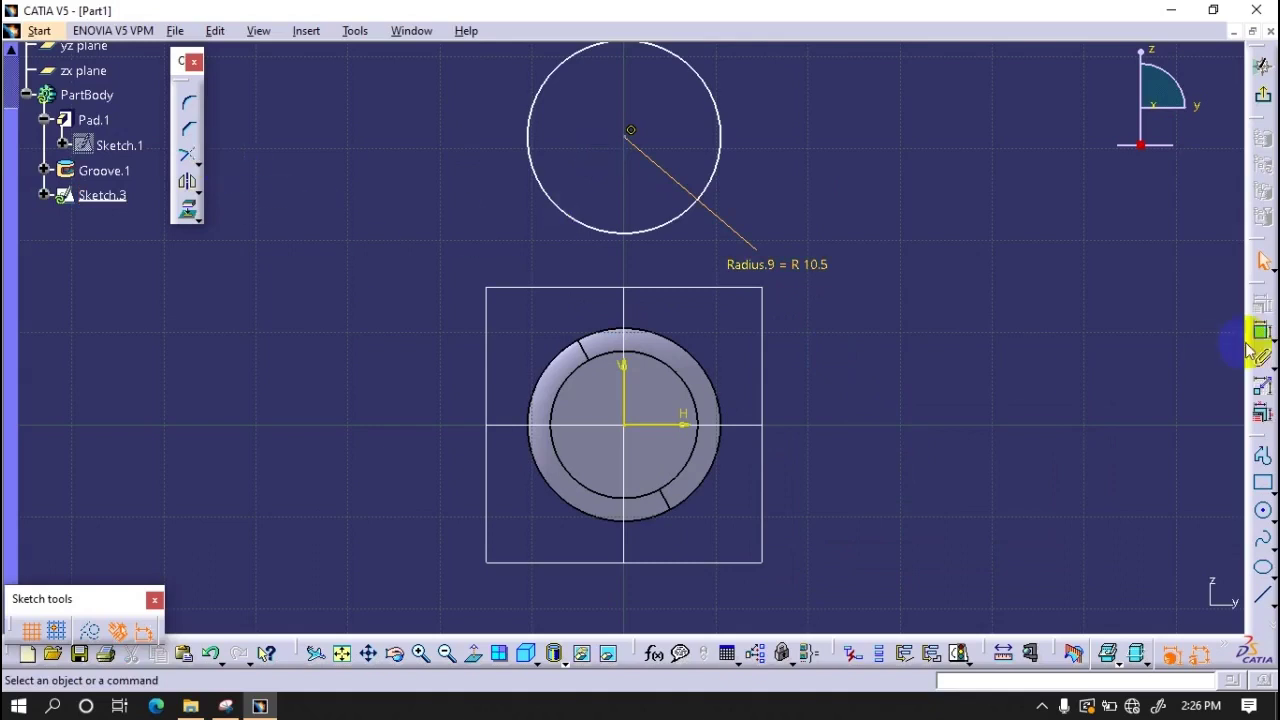
click(645, 435)
click(645, 233)
double_click(945, 313)
text(8.)
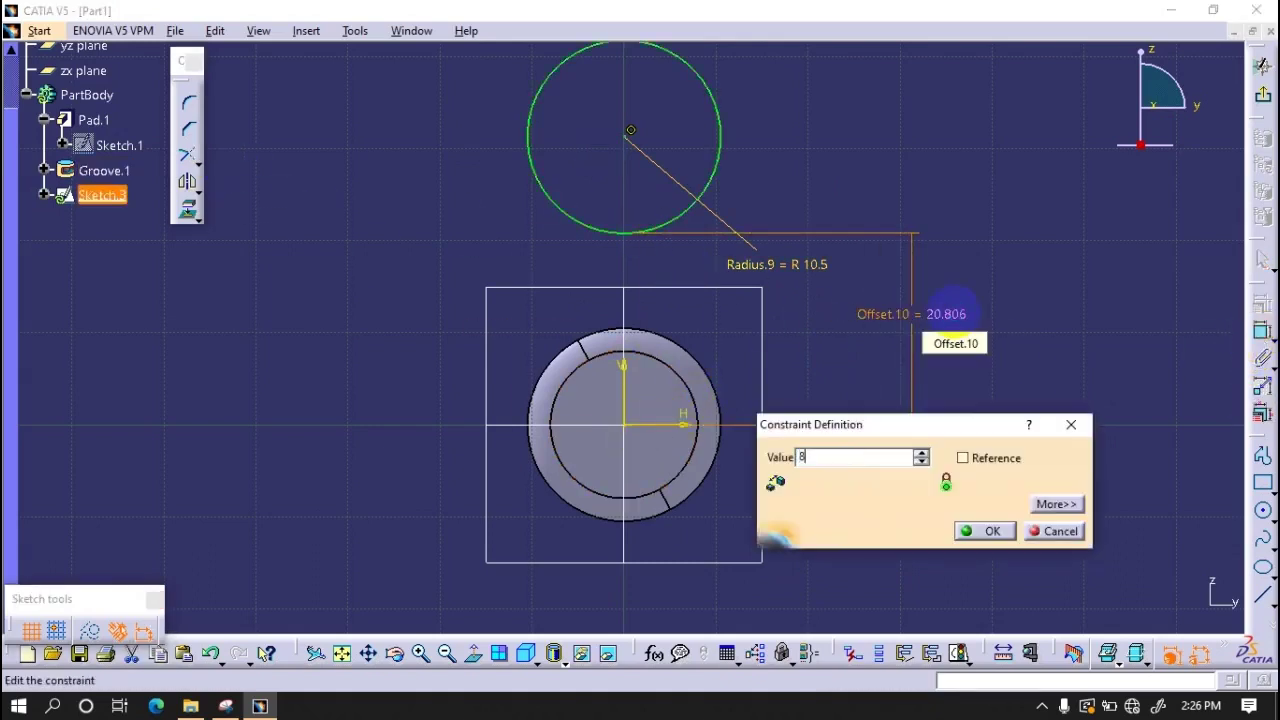
text(25)
key(Return)
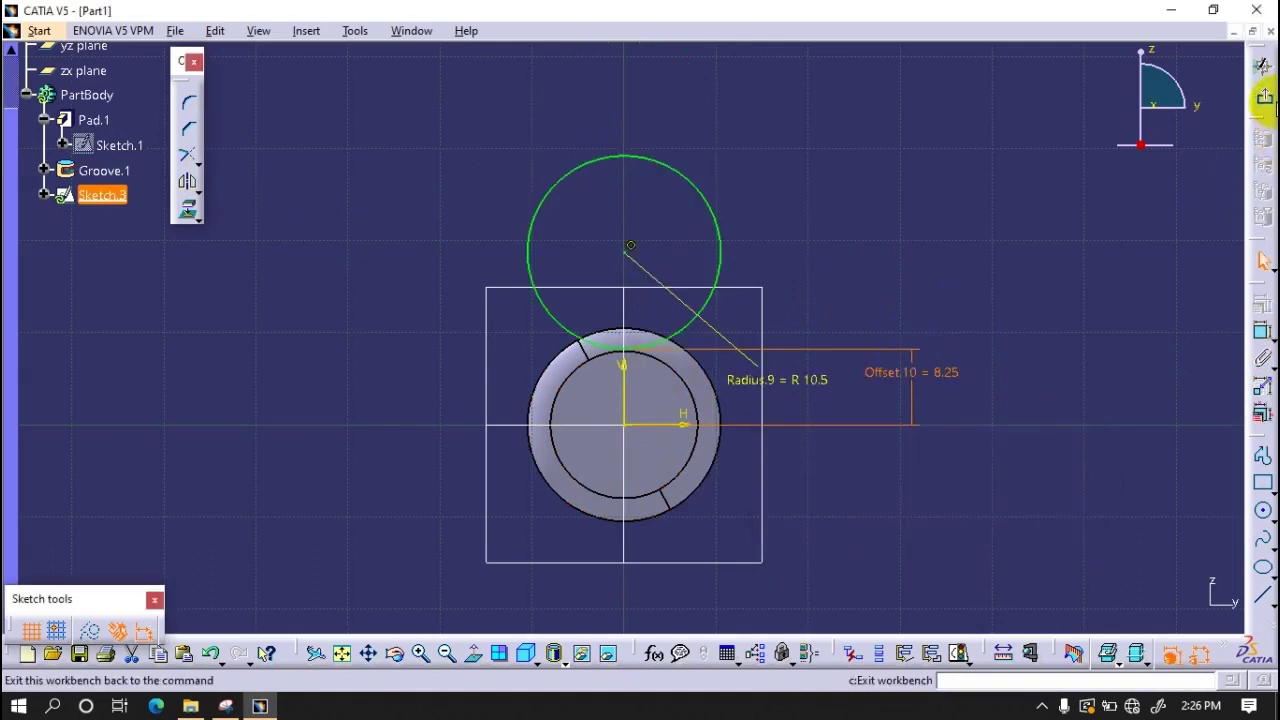
- Cut an 85 mm pocket from Sketch.3, flipping side and direction to form the flute
click(1263, 64)
click(1150, 274)
click(1143, 461)
click(1147, 302)
click(1087, 377)
click(1100, 378)
click(1075, 353)
click(1075, 393)
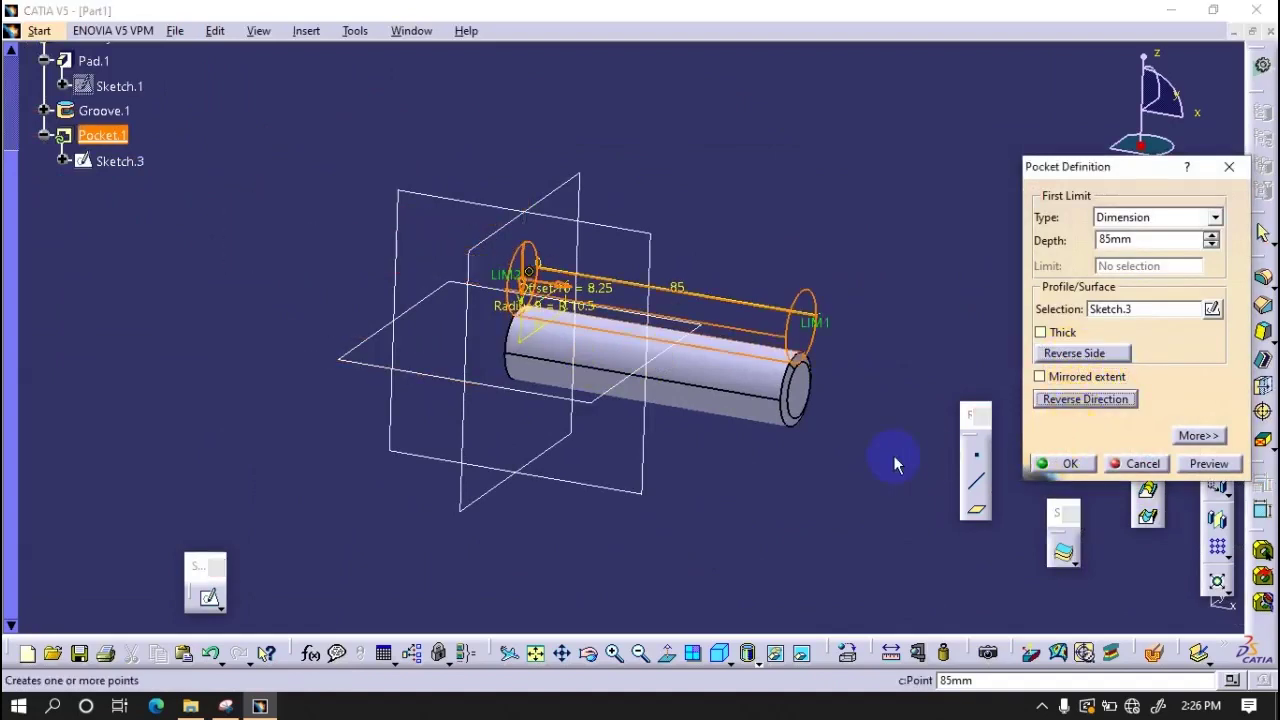
click(1065, 463)
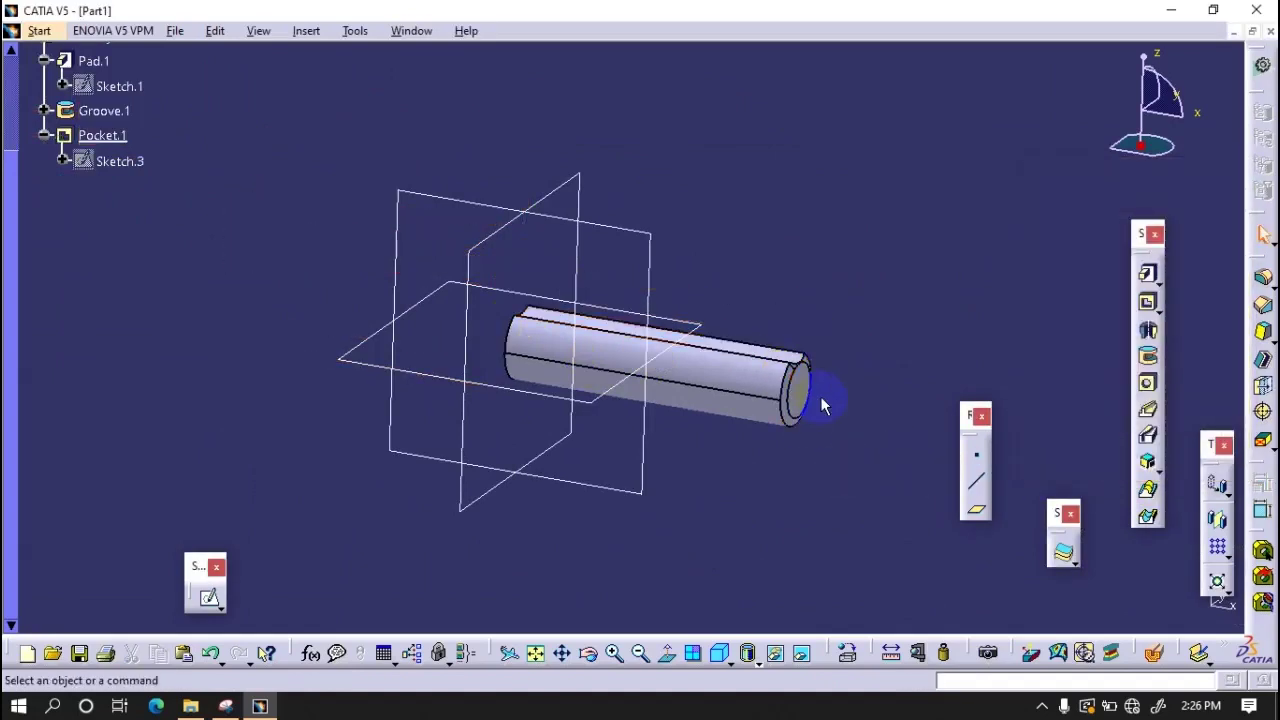
middle_drag(821, 400, 823, 336)
- Circular-pattern Pocket.1 around Pad.1's face as a complete crown of 6 instances
click(1238, 552)
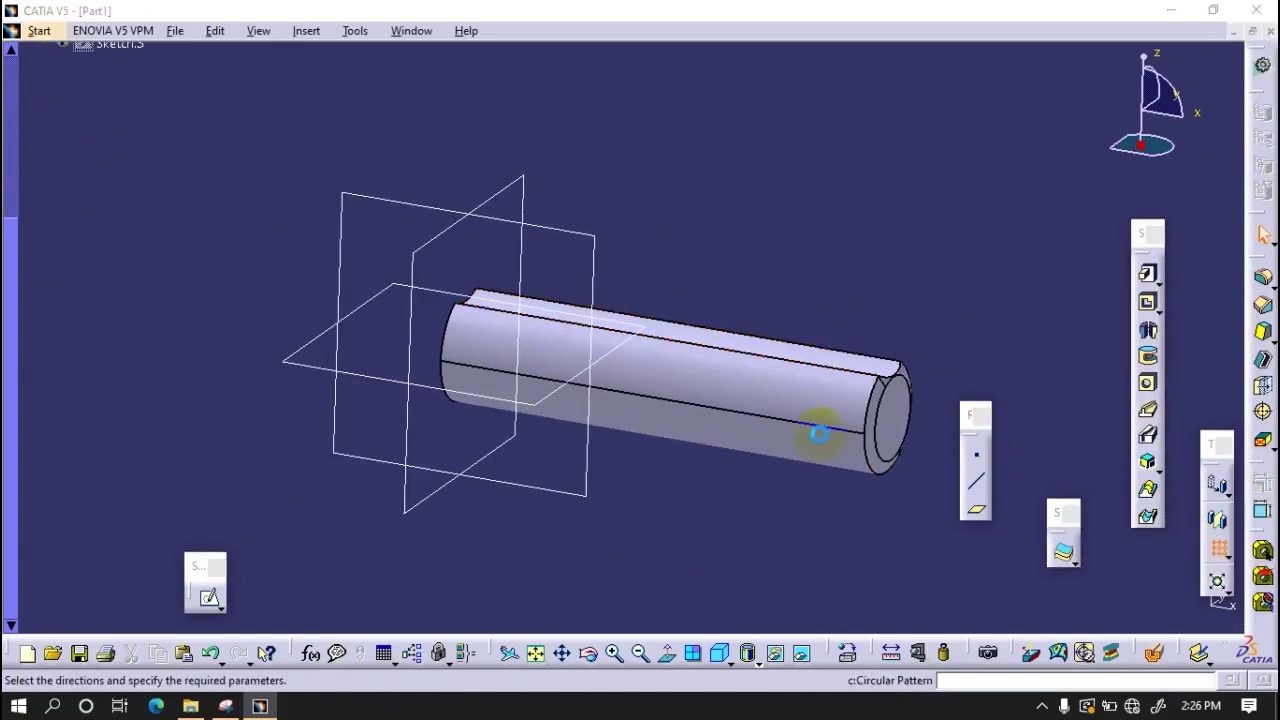
click(762, 402)
click(1012, 459)
click(752, 460)
click(1034, 337)
click(1025, 393)
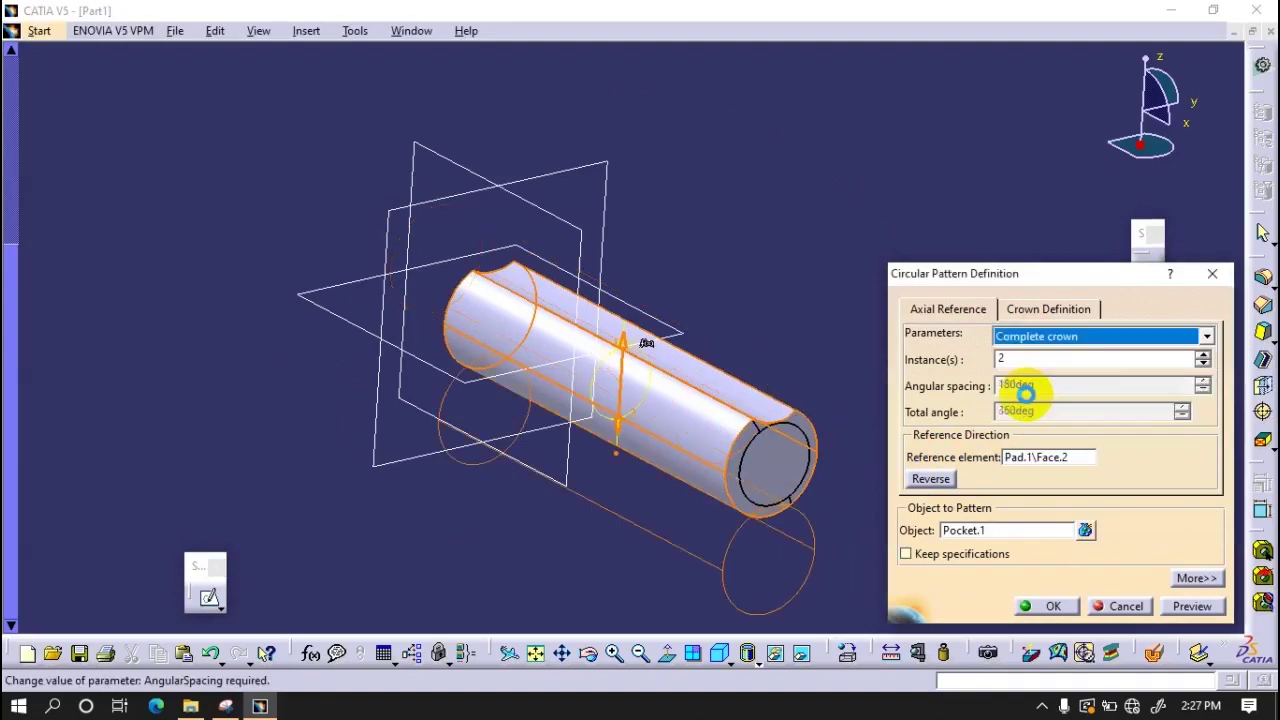
click(1203, 354)
click(1203, 354)
click(1203, 354)
click(1203, 354)
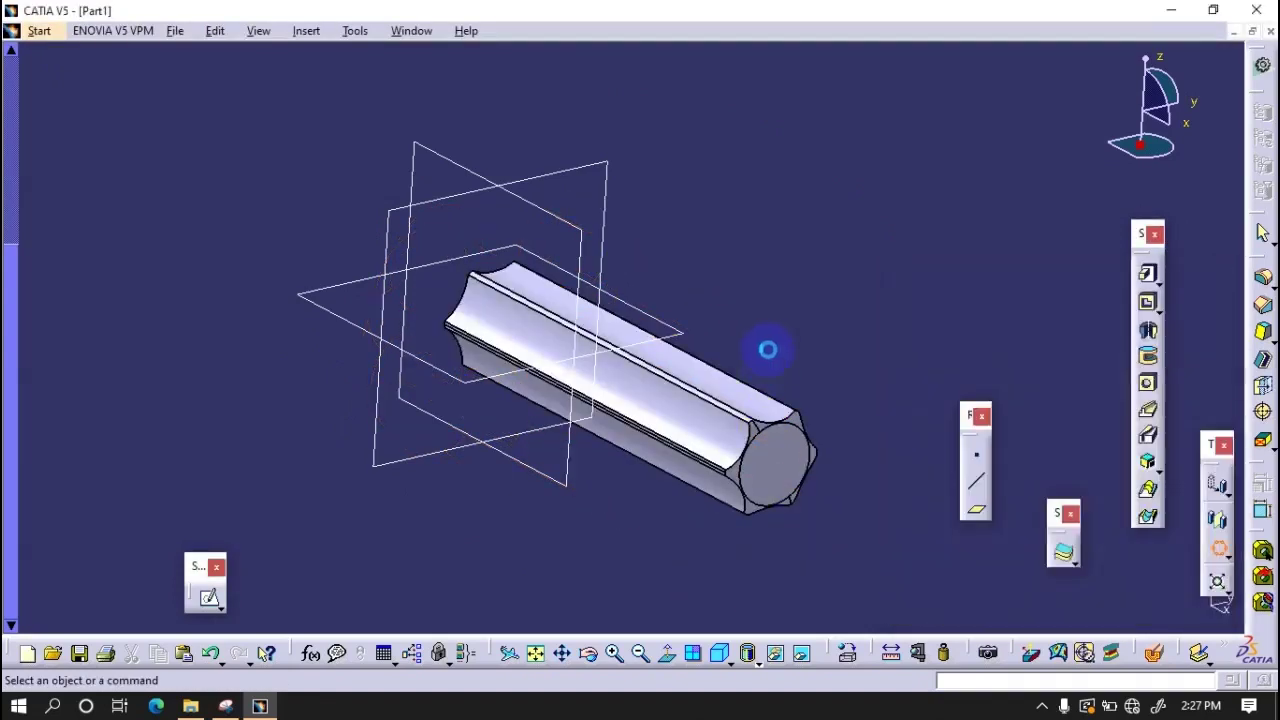
middle_drag(766, 349, 826, 430)
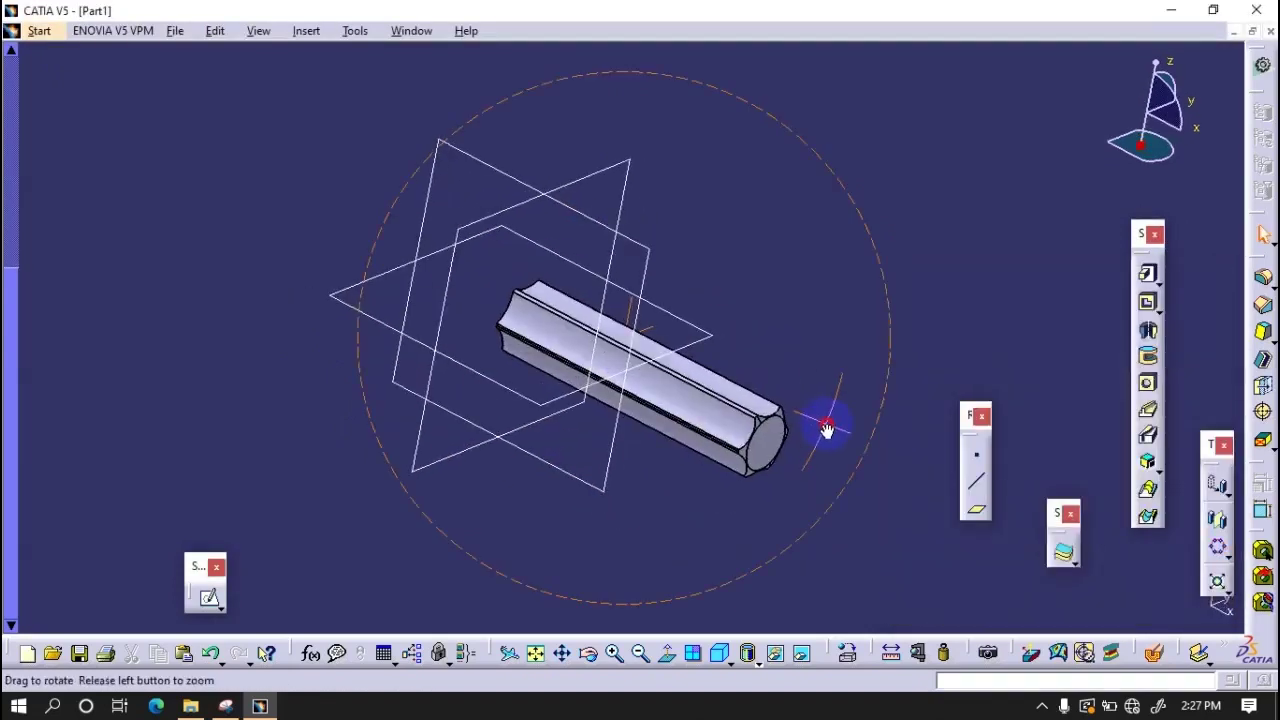
- Round all the flute edges along the handle with a 5 mm edge fillet
click(1262, 283)
mouse_move(543, 414)
middle_down()
mouse_move(586, 337)
mouse_move(437, 283)
middle_up()
click(622, 430)
click(712, 410)
click(720, 430)
mouse_move(720, 430)
middle_down()
mouse_move(610, 443)
mouse_move(571, 420)
middle_up()
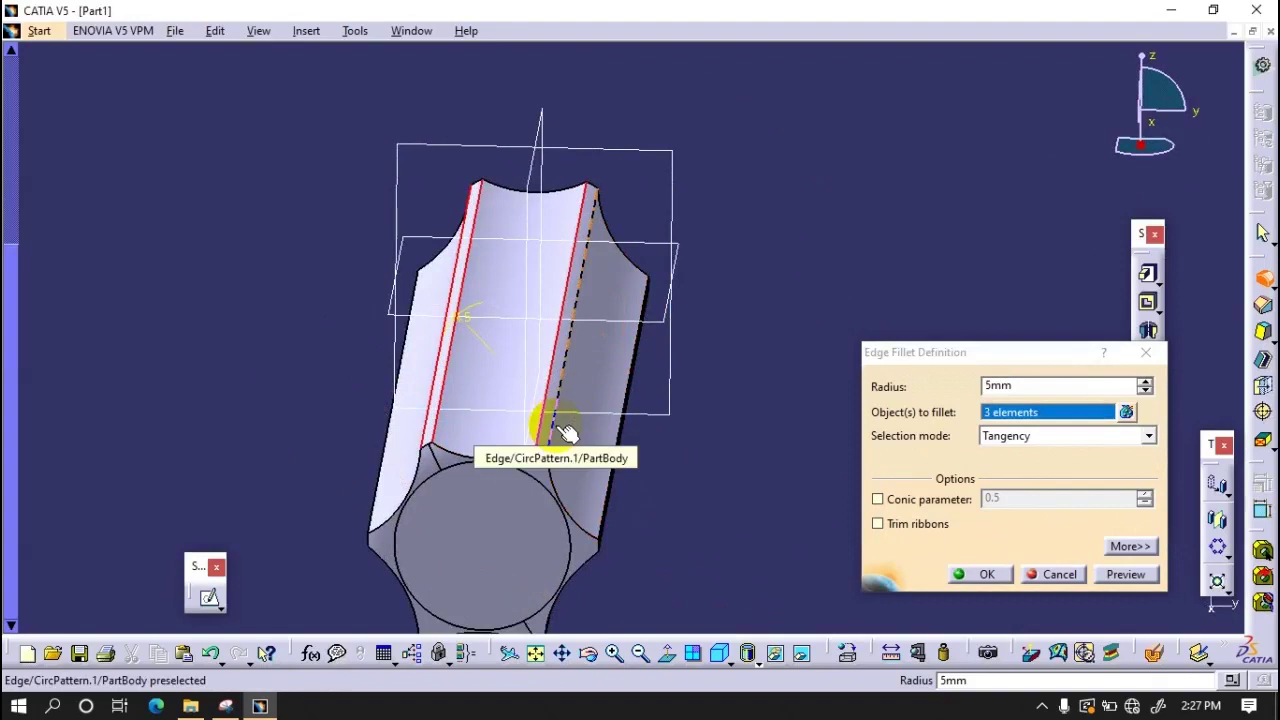
click(556, 426)
middle_drag(617, 560, 551, 351)
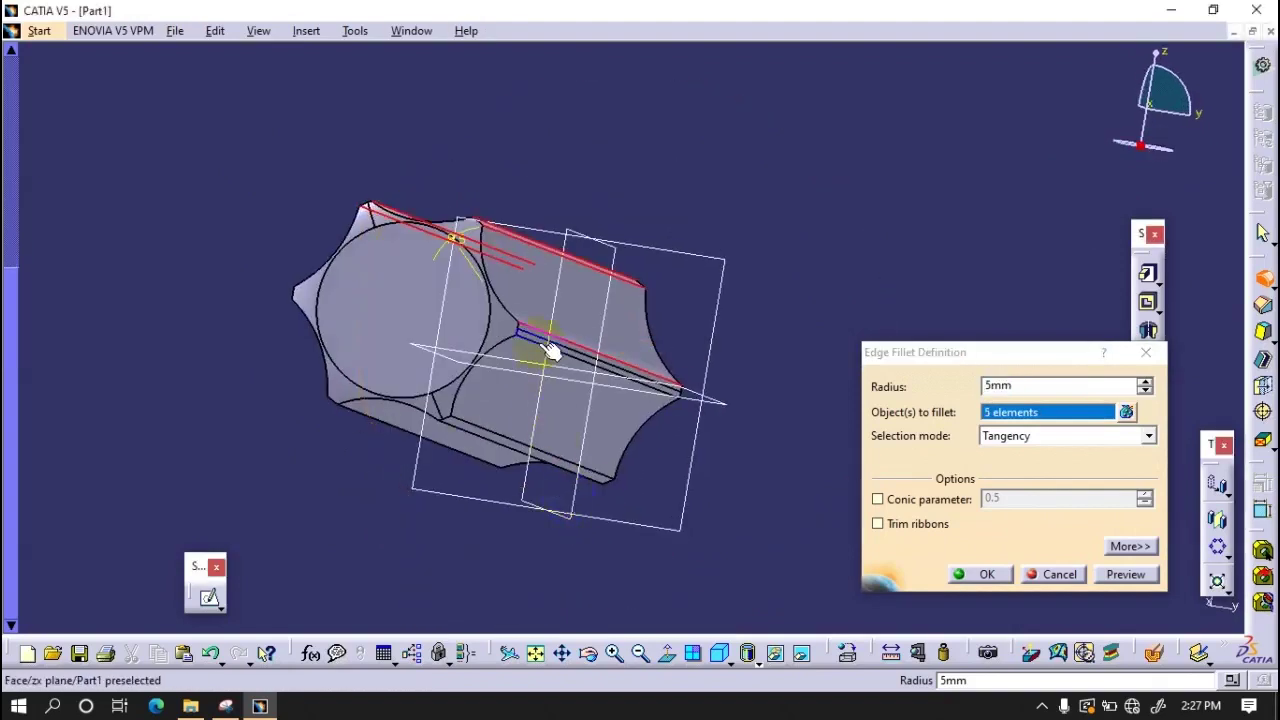
click(490, 445)
mouse_move(380, 428)
middle_down()
mouse_move(466, 451)
mouse_move(663, 349)
mouse_move(630, 372)
mouse_move(651, 491)
middle_up()
click(651, 335)
click(651, 495)
click(978, 574)
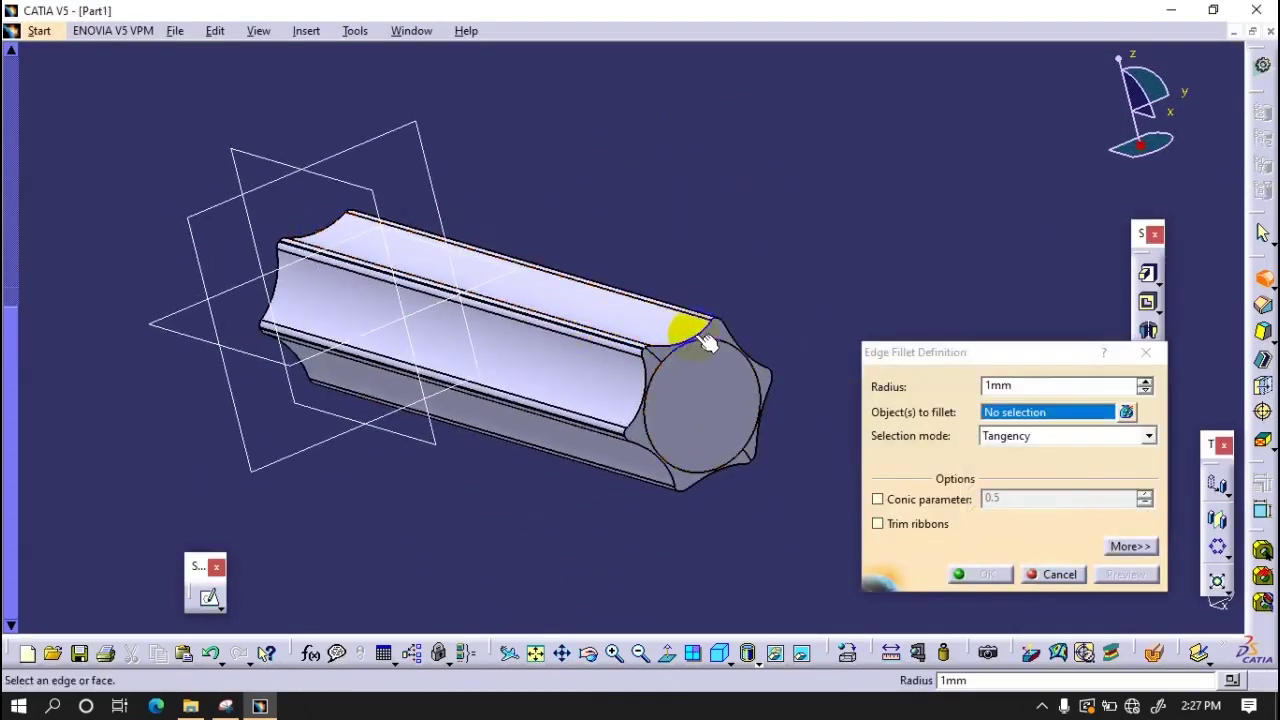
- Add a 1 mm fillet to the handle's end-face edge loop
click(702, 338)
click(986, 576)
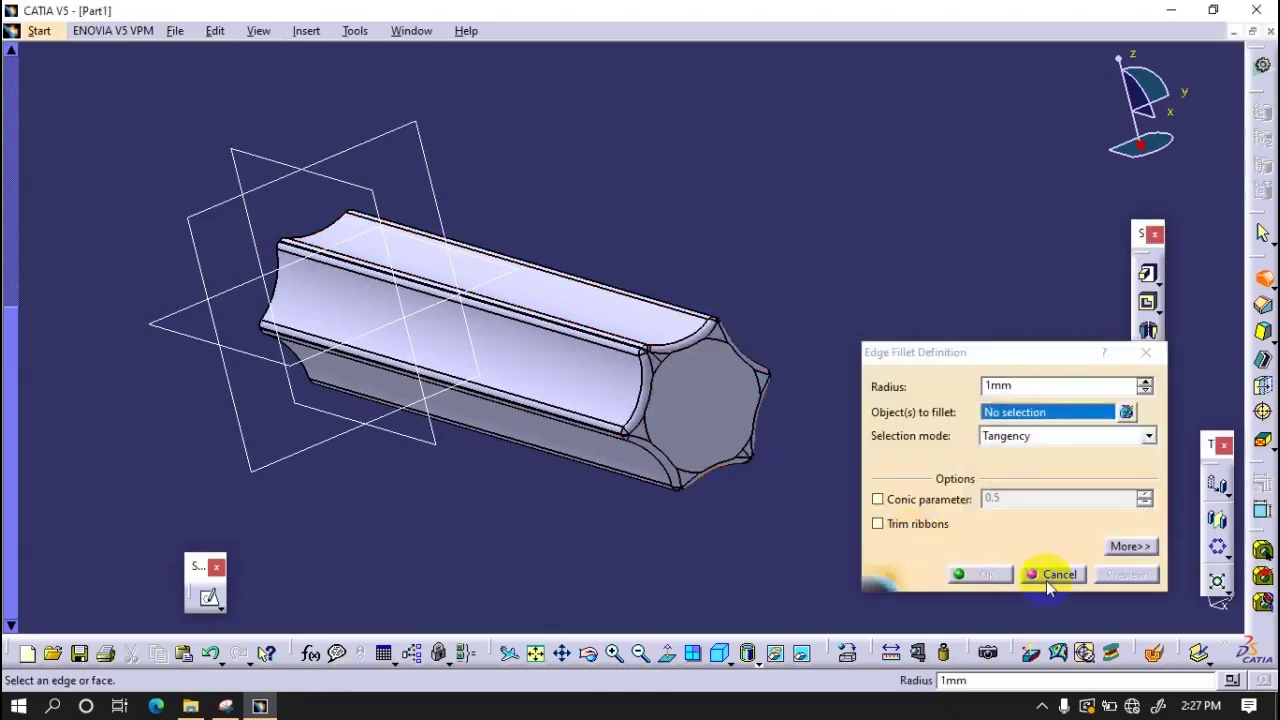
click(1053, 574)
mouse_move(666, 334)
middle_down()
mouse_move(818, 284)
mouse_move(806, 283)
middle_up()
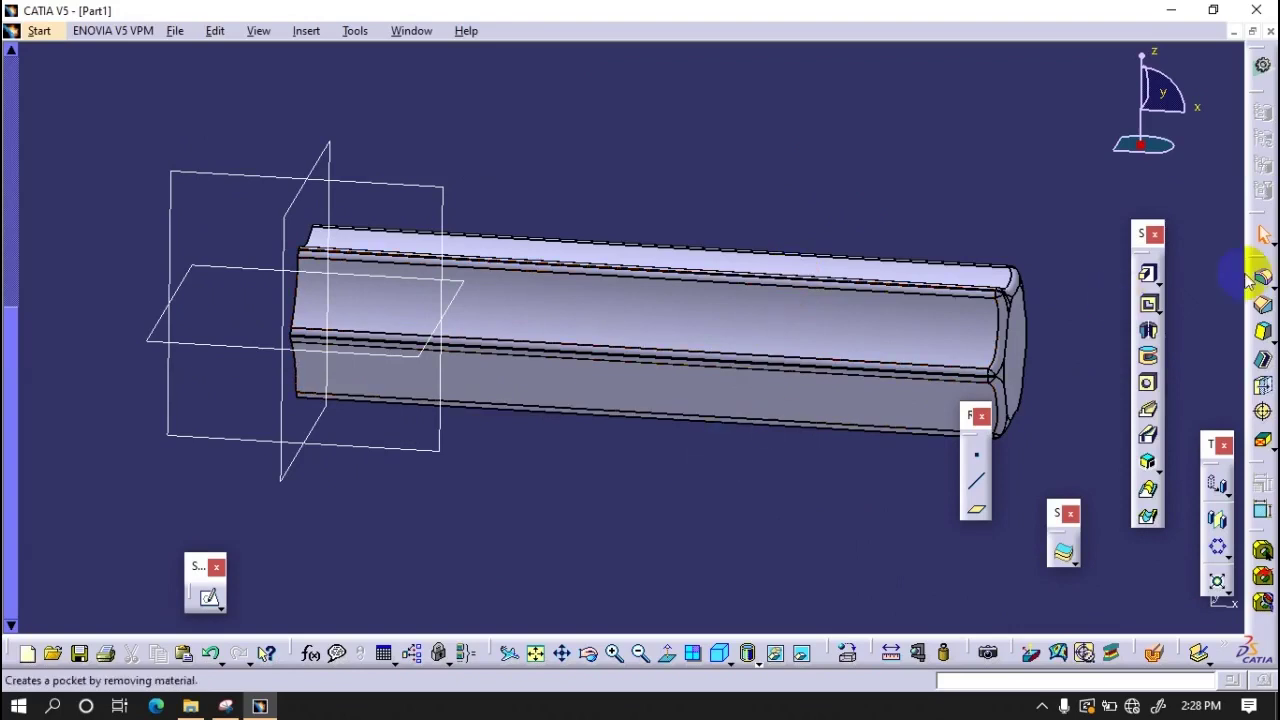
- Sketch a notched Profile on the reference plane at the handle's end
click(209, 597)
click(377, 190)
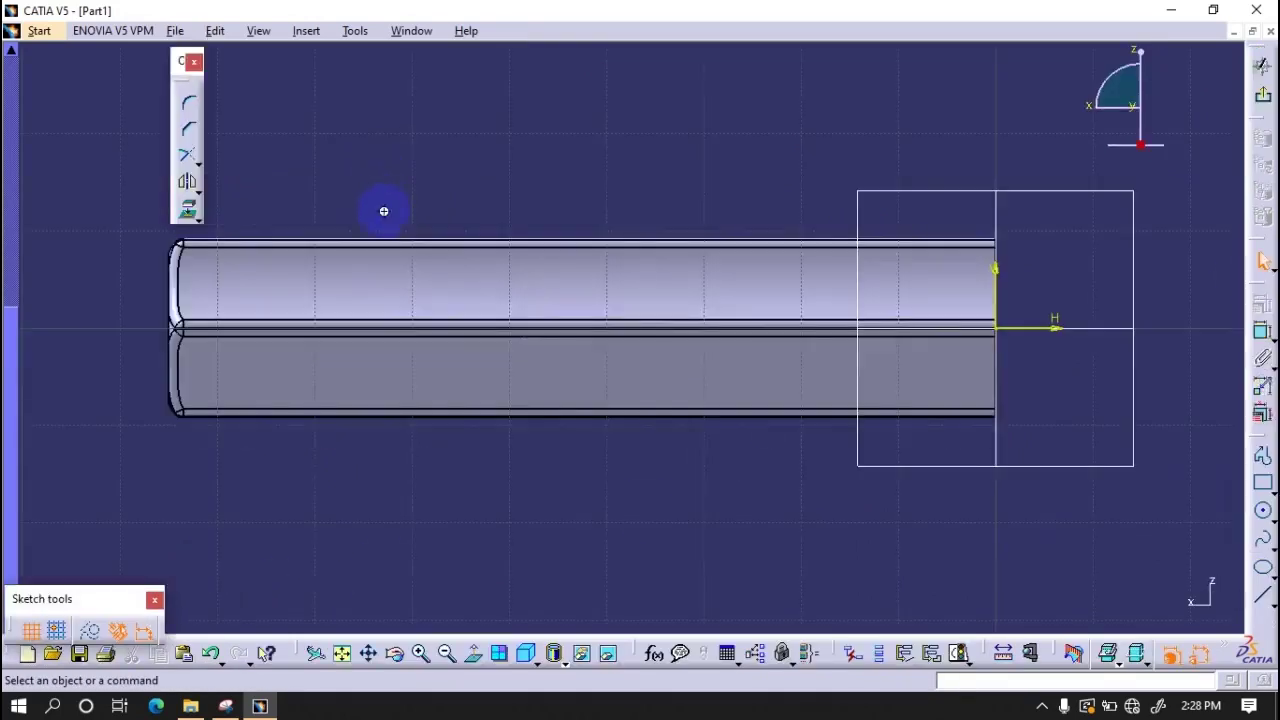
click(1263, 456)
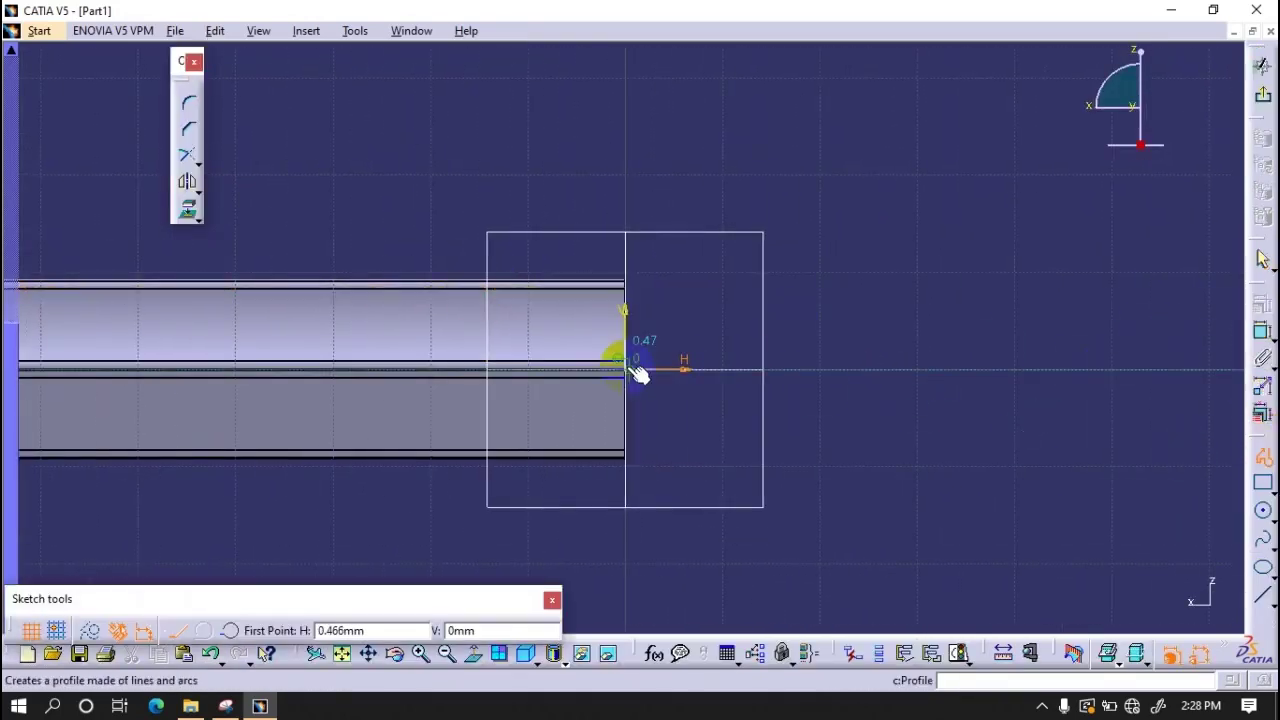
click(625, 309)
click(581, 266)
click(568, 302)
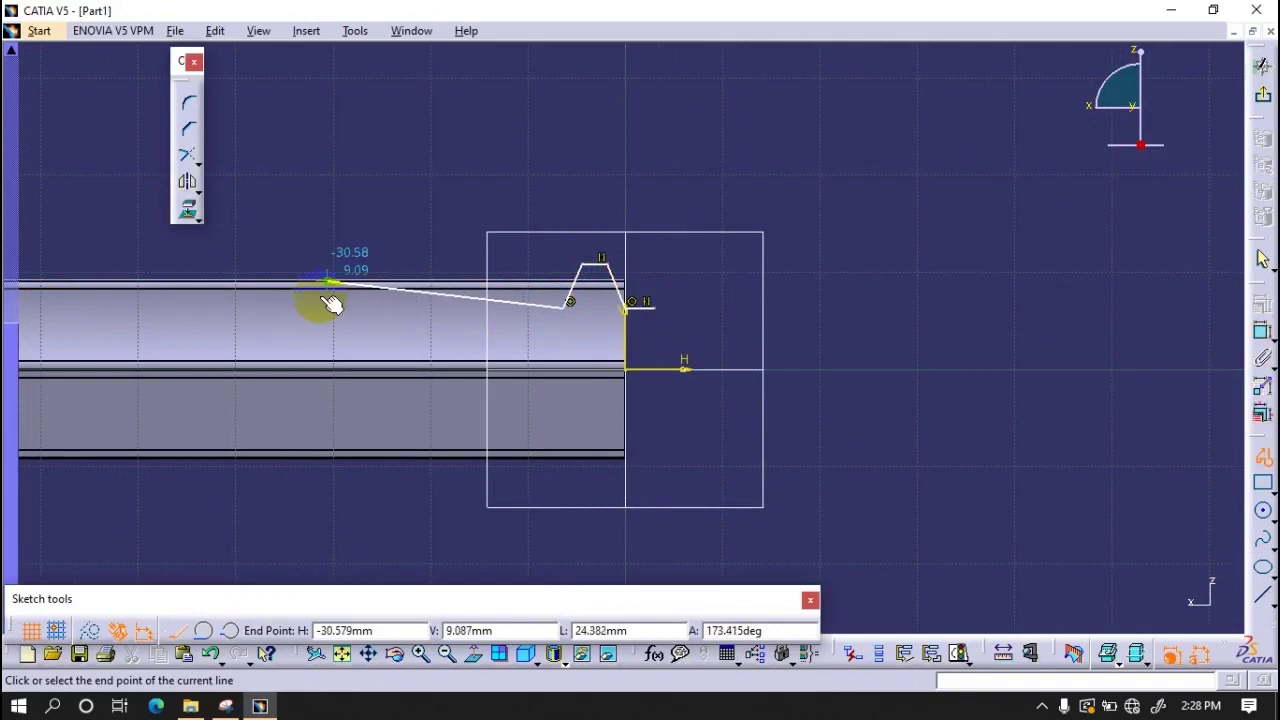
click(311, 258)
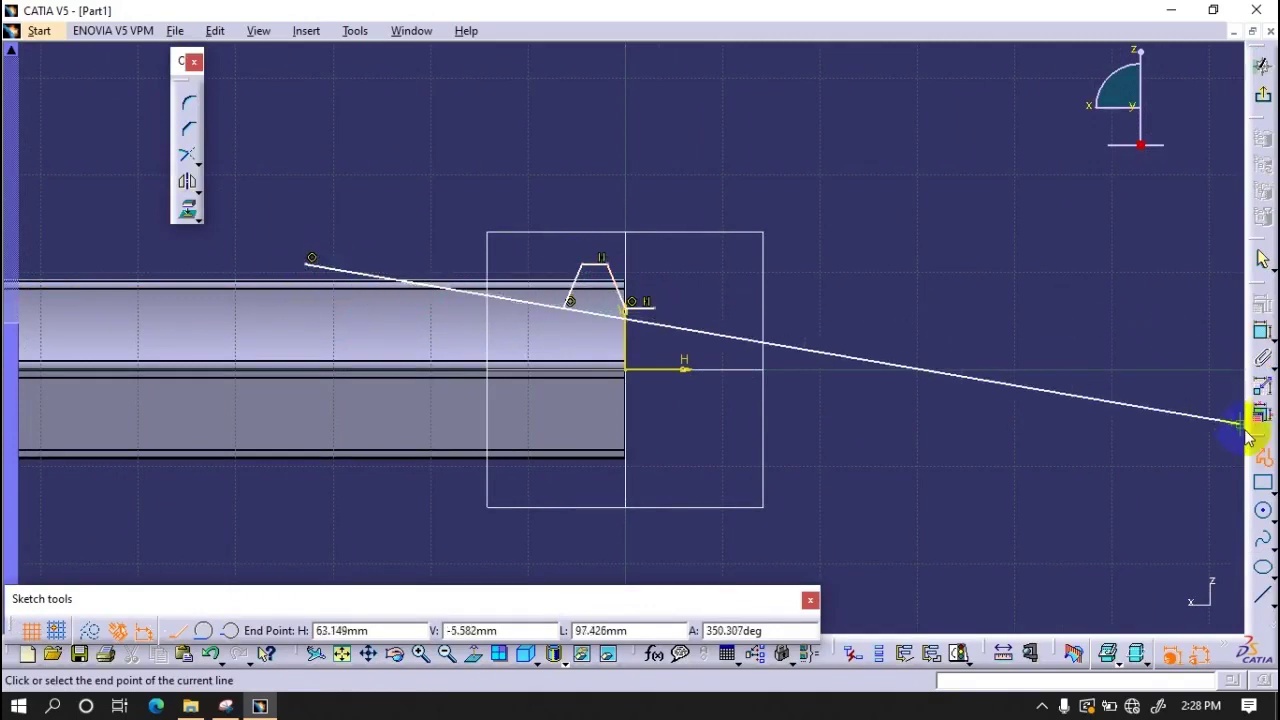
key(Escape)
- Dimension the notch height from the horizontal axis as 10.5
click(612, 270)
click(680, 366)
click(971, 331)
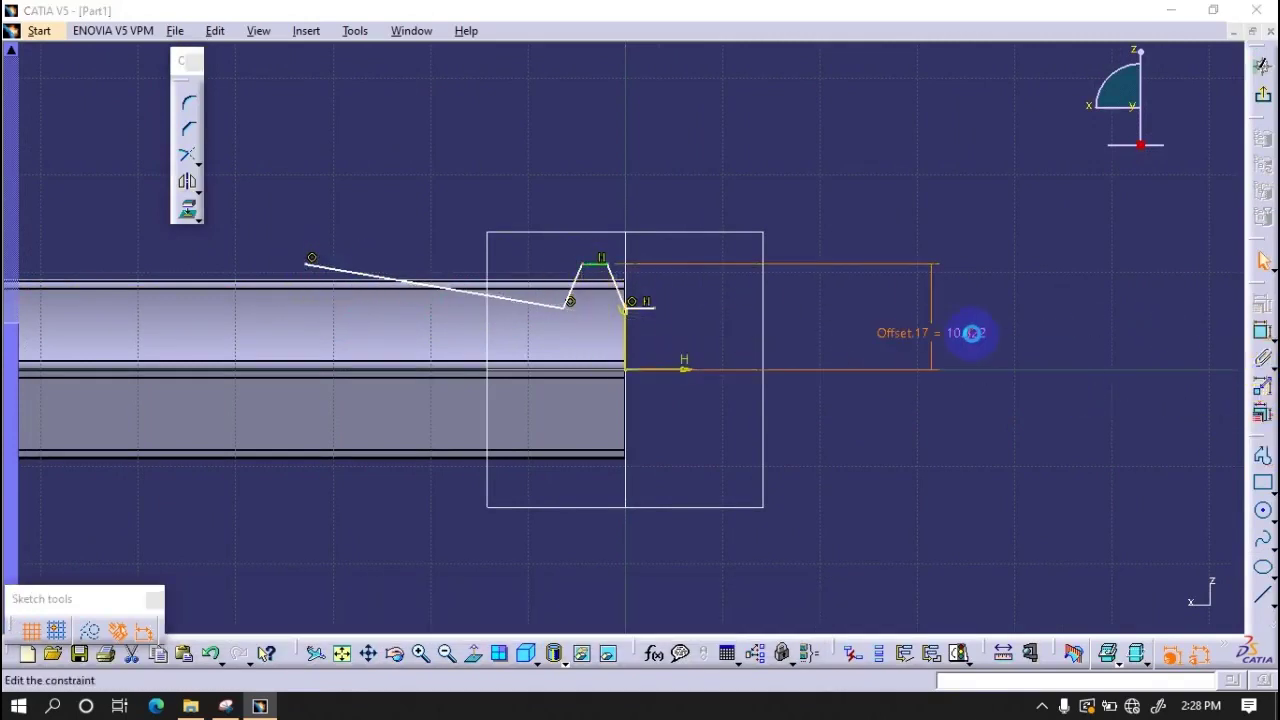
double_click(972, 336)
text(5)
key(Return)
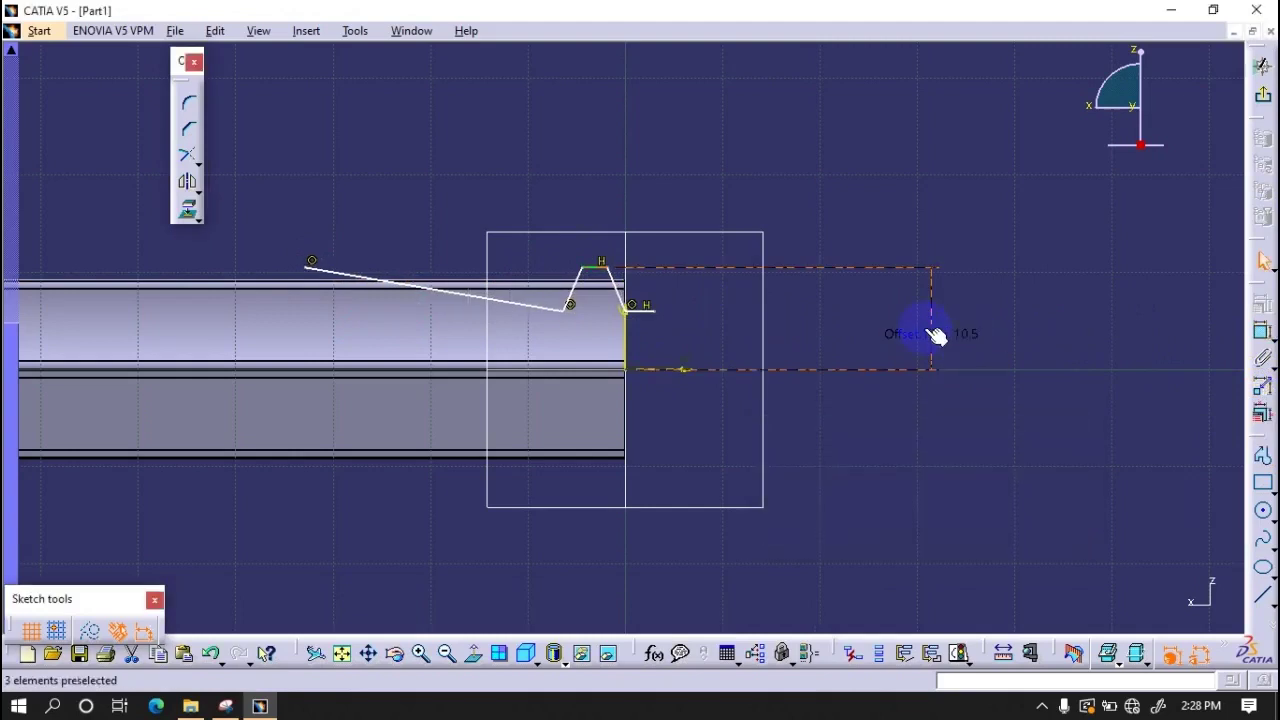
double_click(930, 334)
text(2)
key(Return)
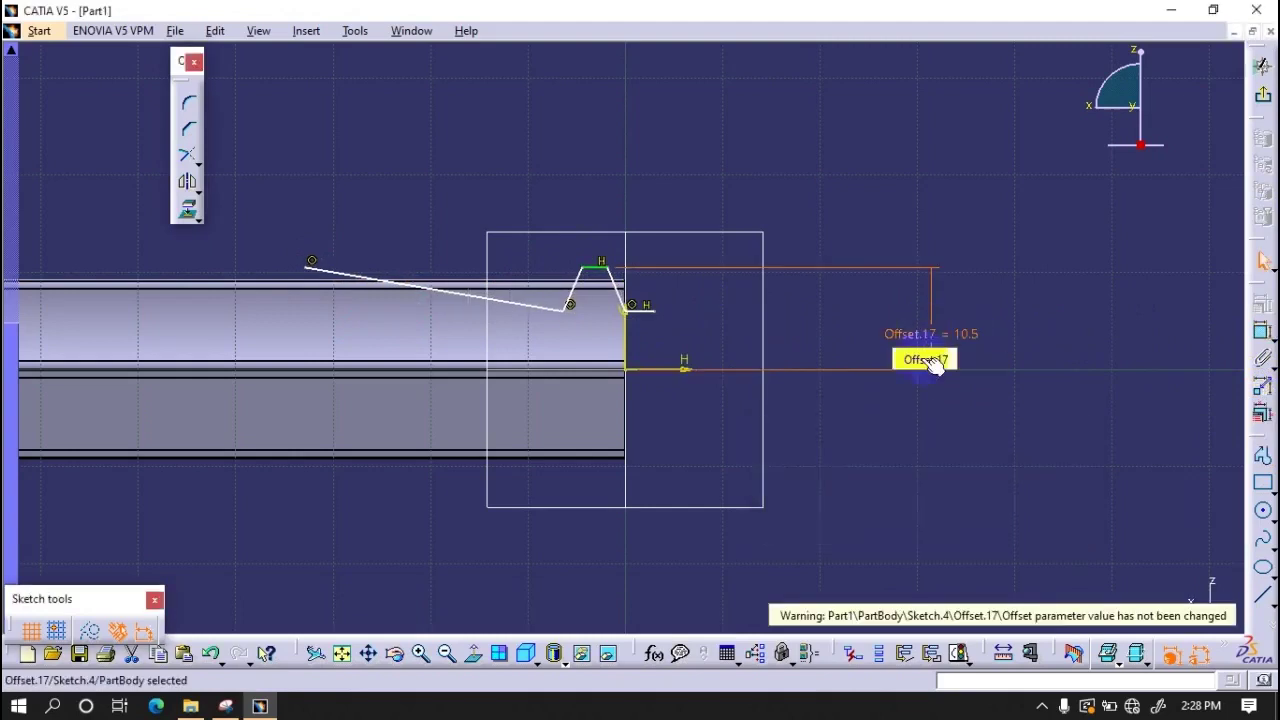
- Constrain the notch's short top line to a length of 1.9
middle_drag(680, 323, 757, 343)
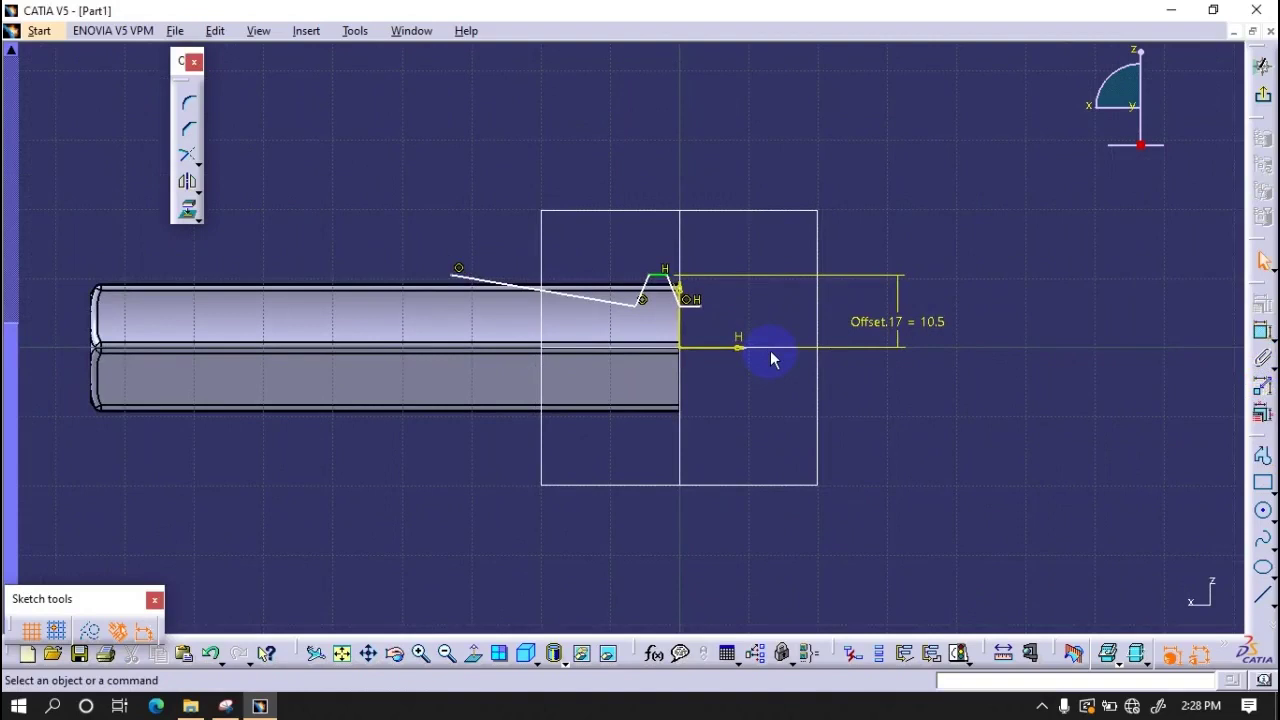
click(1262, 344)
click(660, 270)
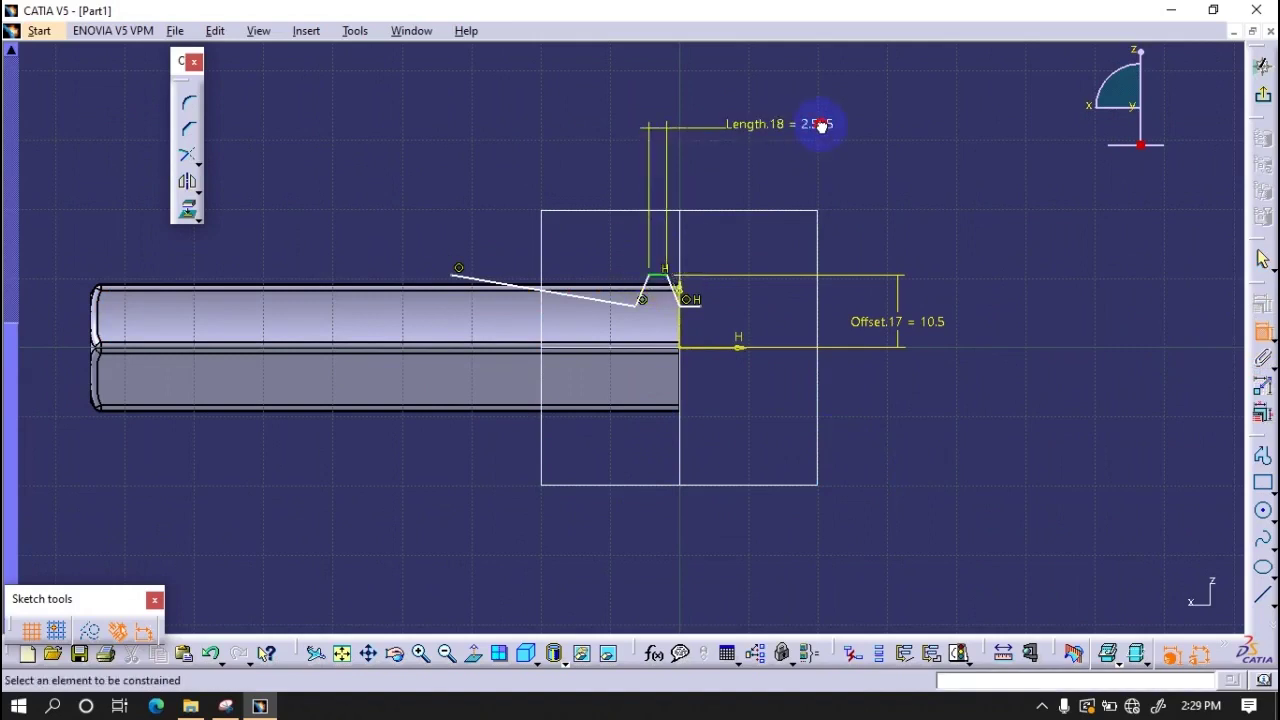
double_click(821, 125)
text(1.)
key(Return)
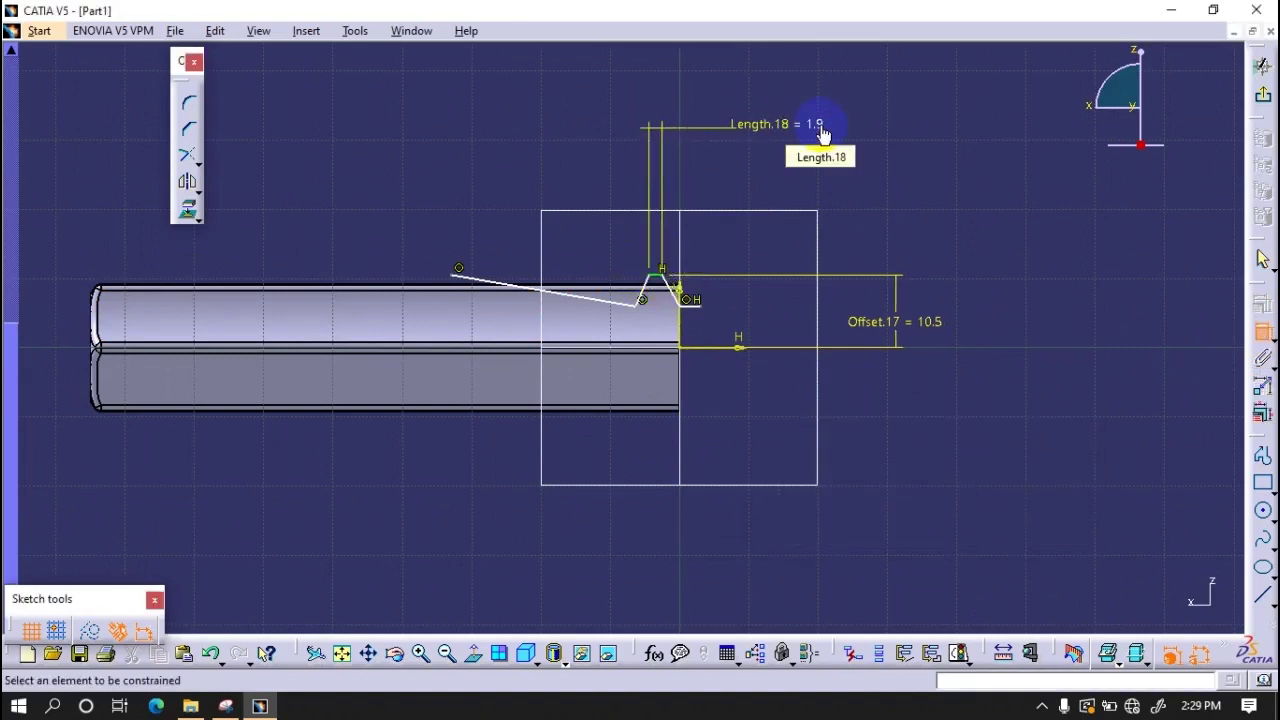
- Set the offset between the horizontal profile lines to 8
click(709, 347)
click(817, 301)
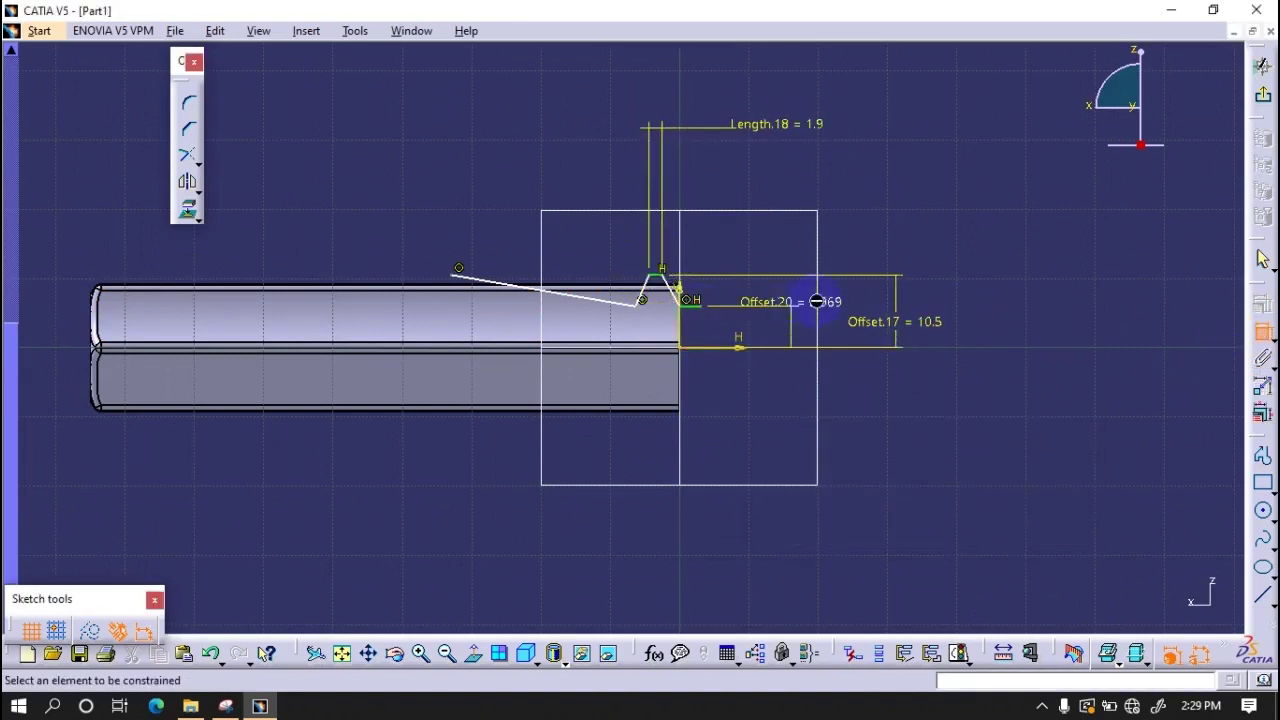
double_click(810, 311)
text(8)
key(Return)
- Give the notch's slanted sides angles of 40° and 20°
mouse_move(700, 328)
middle_down()
mouse_move(666, 302)
mouse_move(676, 287)
middle_up()
click(675, 285)
click(611, 290)
double_click(648, 180)
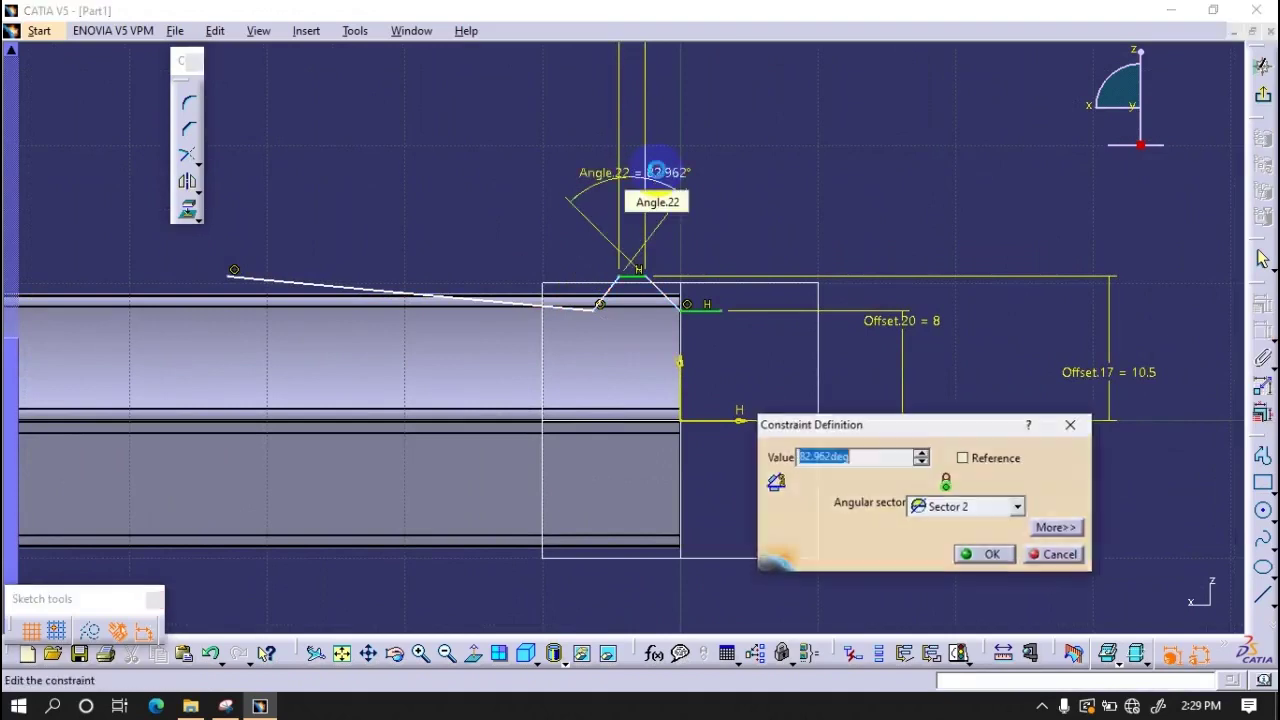
text(40)
key(Return)
click(668, 283)
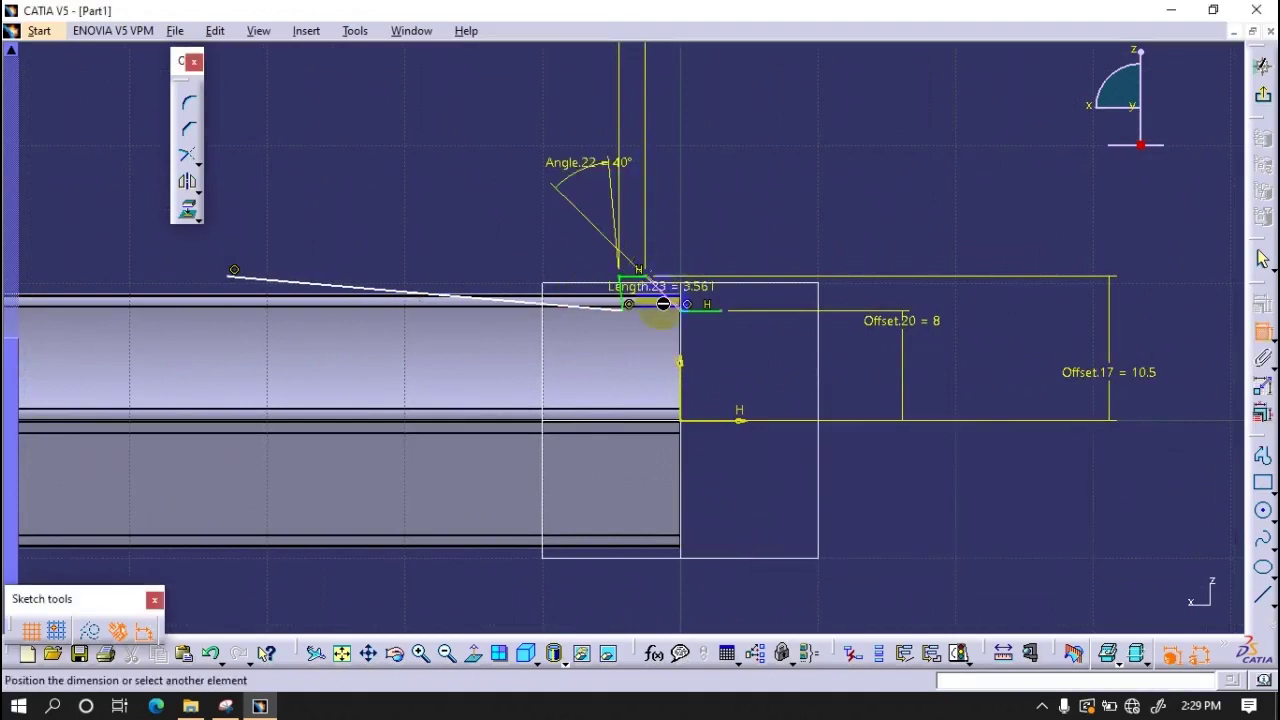
click(680, 383)
double_click(695, 186)
text(20)
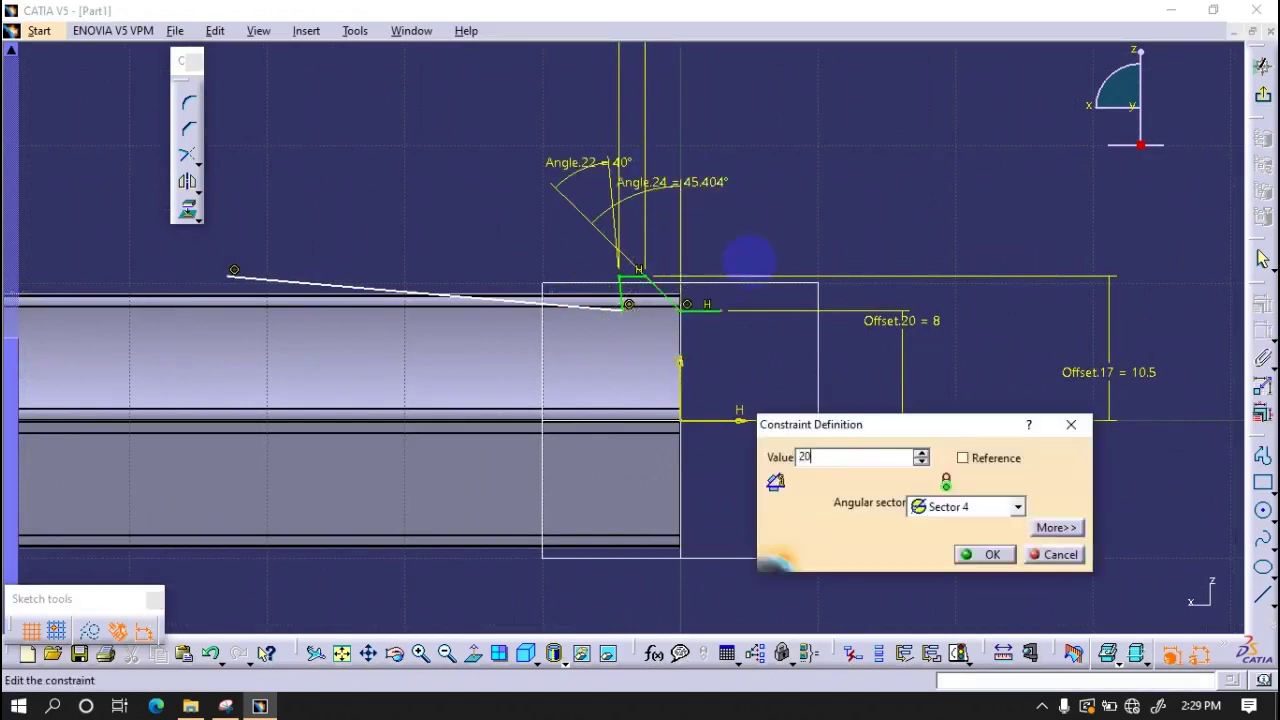
key(Return)
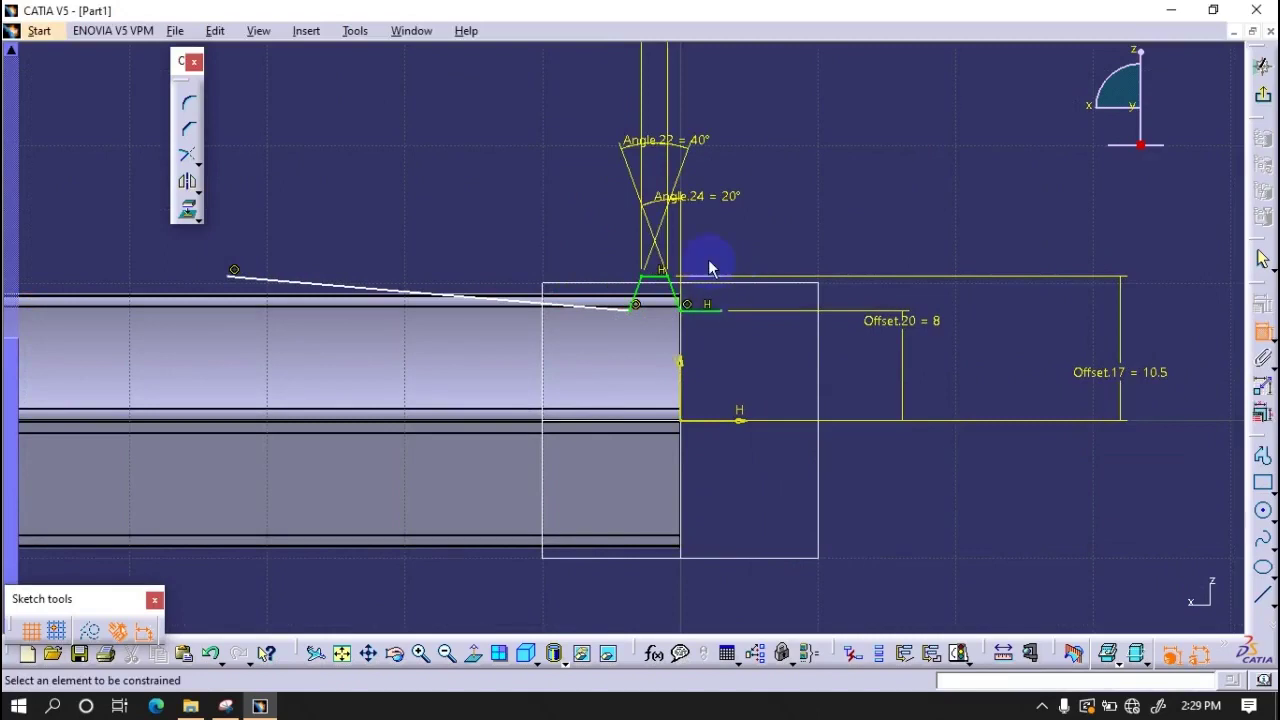
- Fix the profile's left end point at a horizontal offset of 20.8
click(700, 421)
right_click(1022, 364)
click(1057, 590)
click(623, 366)
click(237, 273)
click(680, 352)
click(491, 152)
double_click(492, 156)
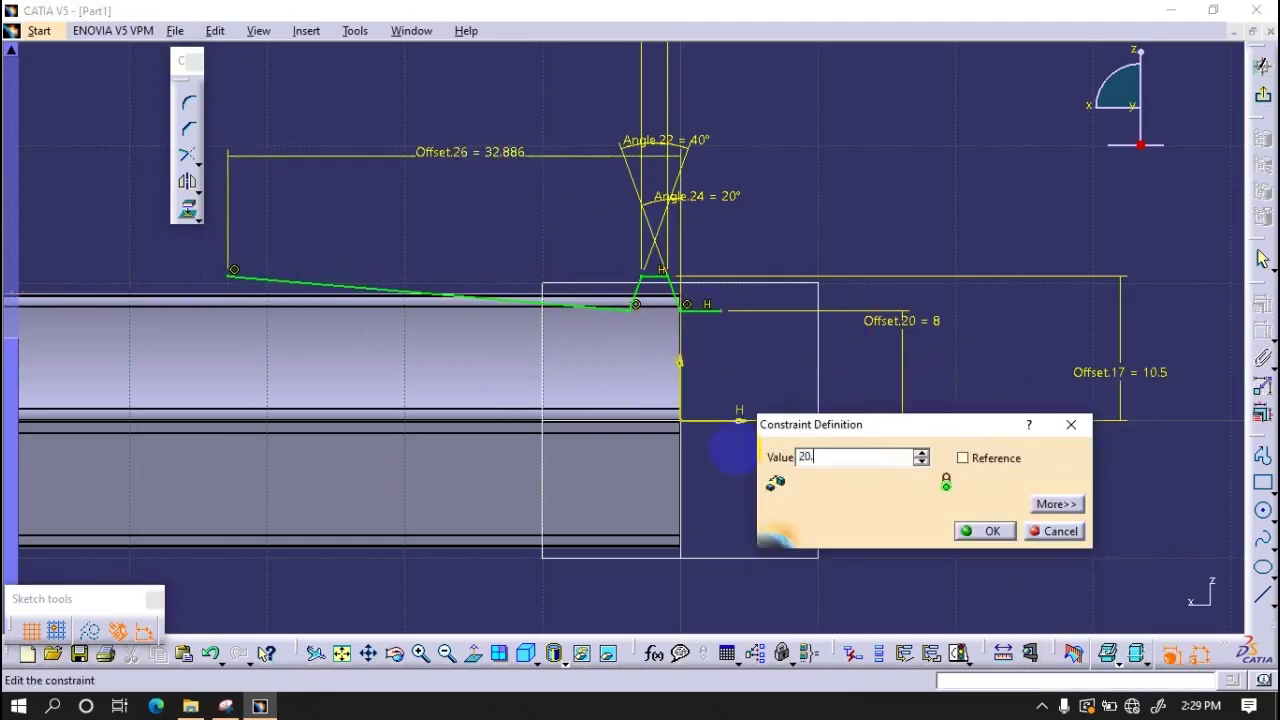
text(8)
key(Return)
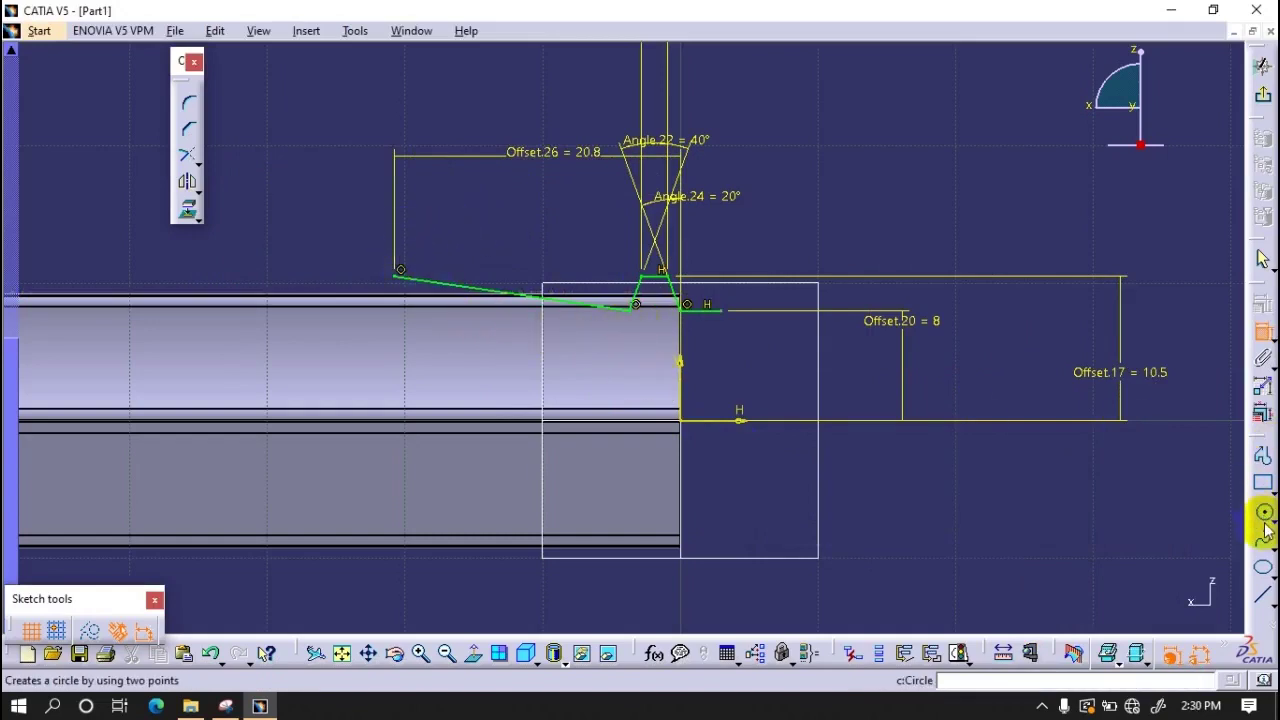
- Draw a downward-bulging three-point arc from the profile's left end to the notch
click(1263, 511)
click(553, 101)
click(548, 213)
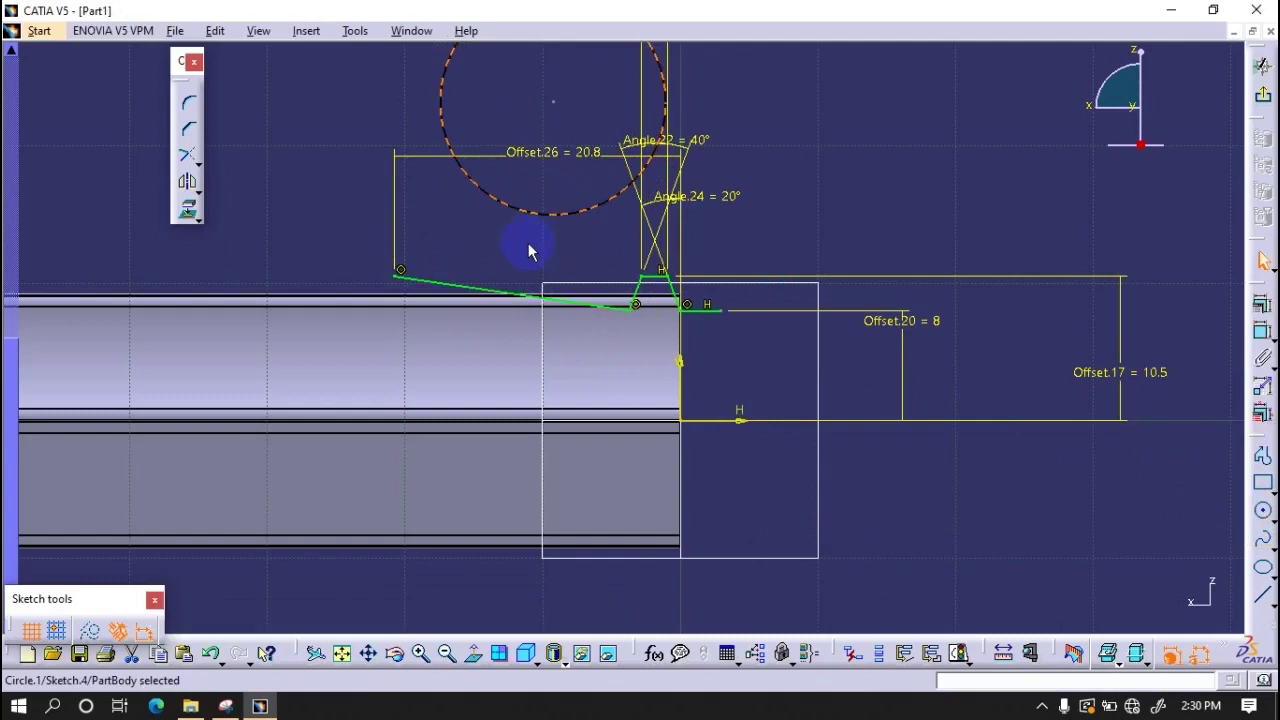
key(ctrl+z)
click(1268, 517)
click(1235, 530)
click(533, 120)
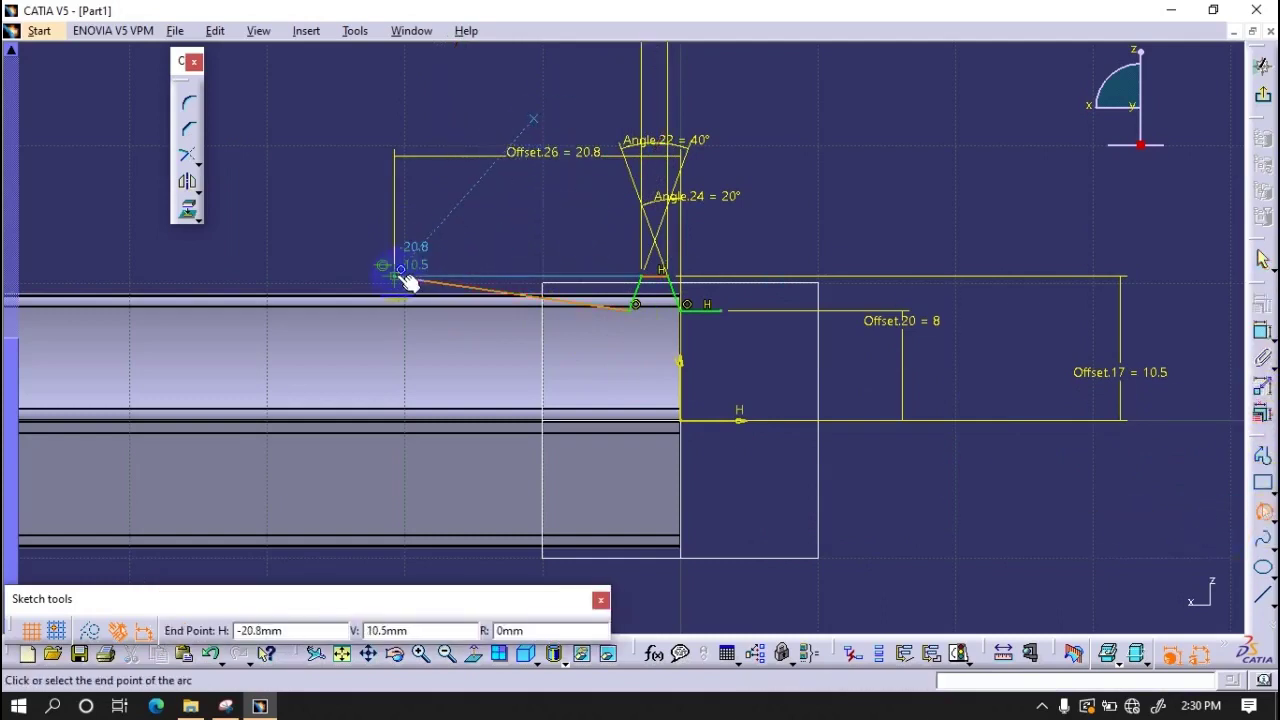
click(400, 270)
click(1262, 538)
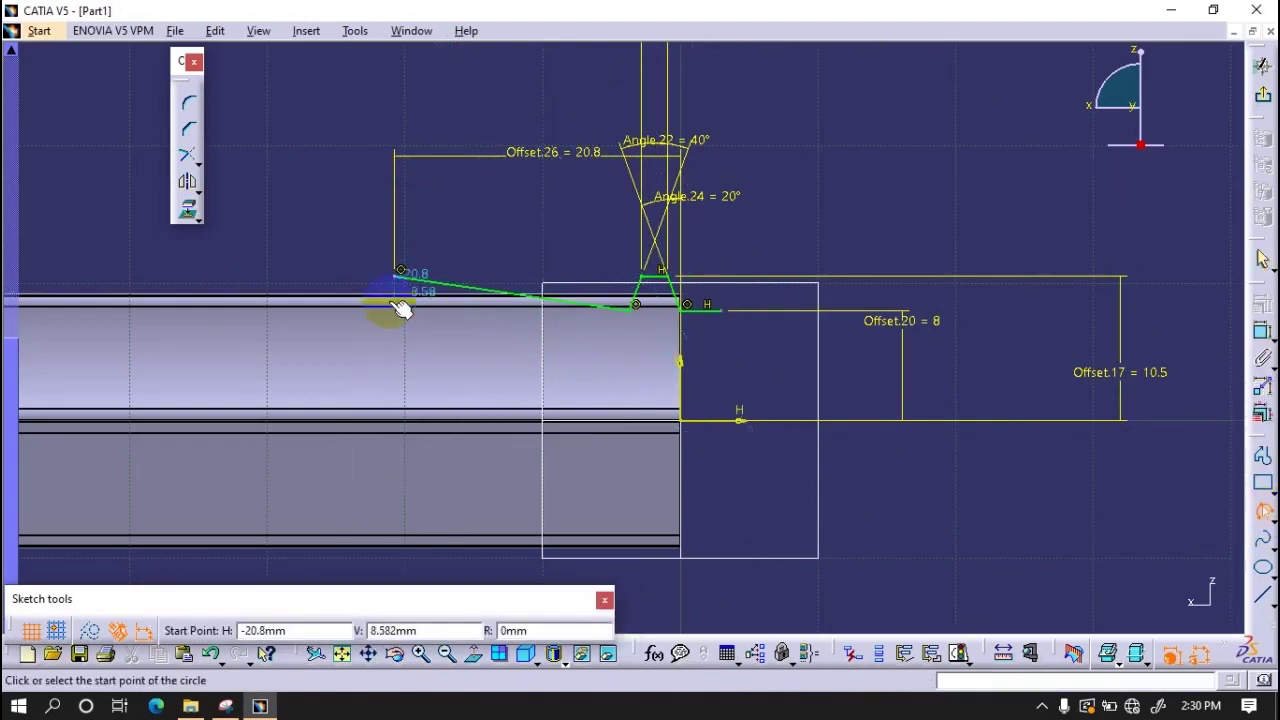
click(400, 271)
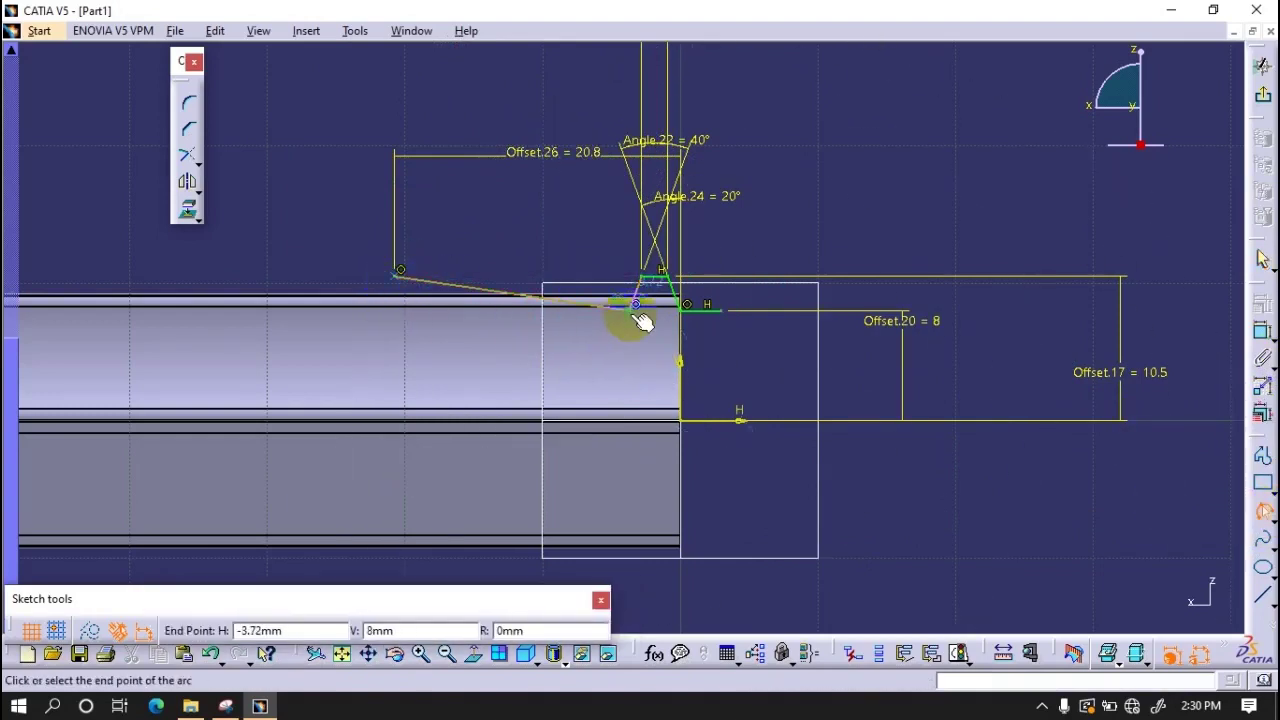
click(635, 304)
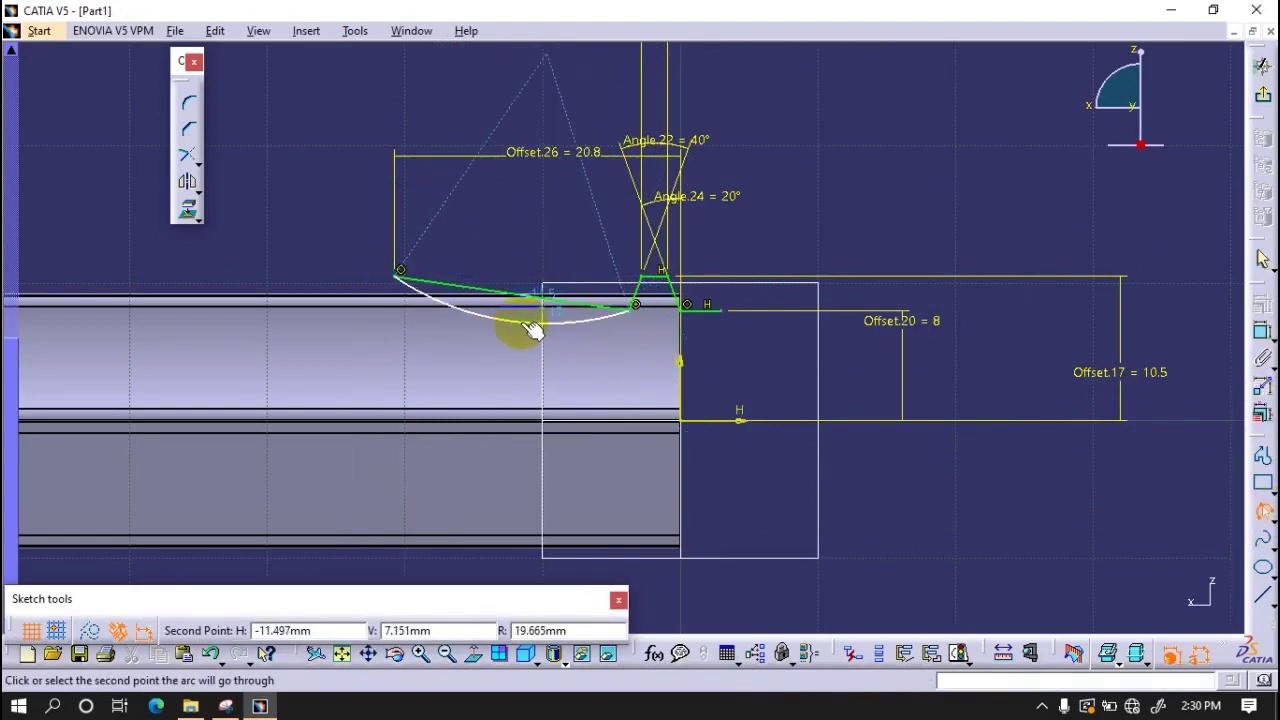
click(531, 324)
- Constrain the arc's radius to 17.45
click(548, 321)
click(423, 568)
double_click(423, 571)
text(17.45)
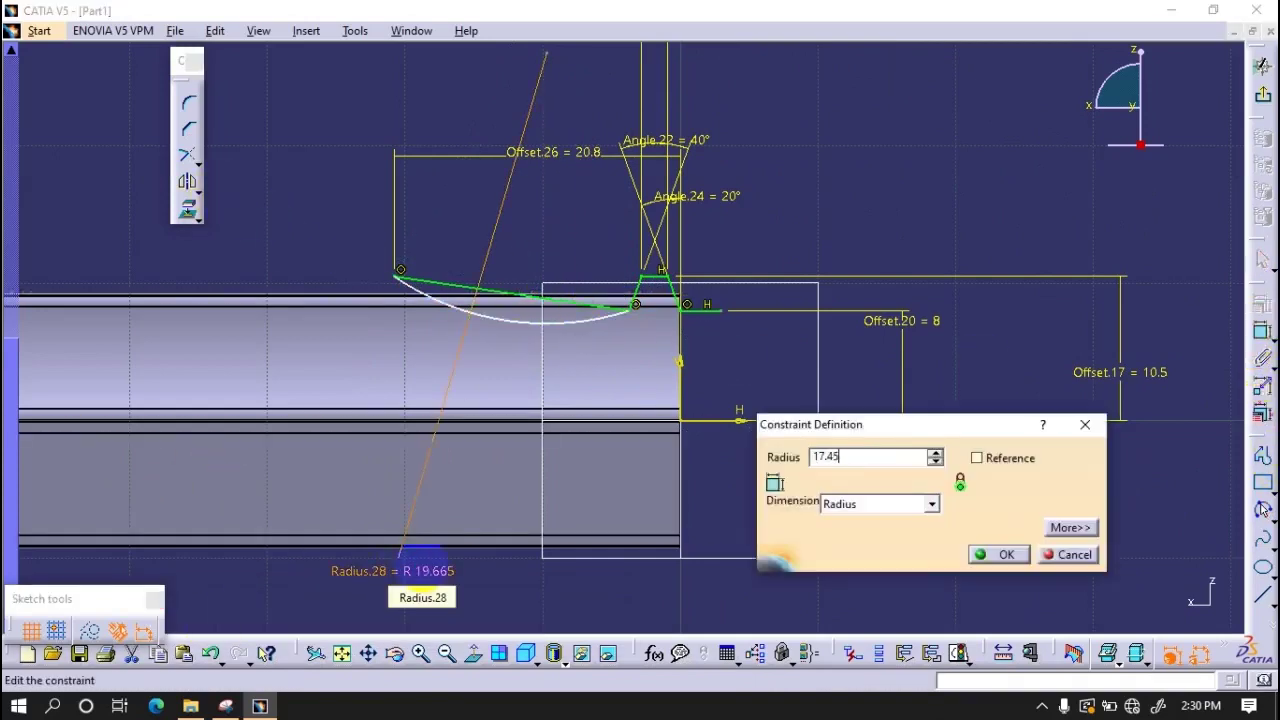
key(Return)
- Make the arc's end coincident with the notch point
click(307, 240)
click(1263, 332)
click(643, 319)
right_click(737, 372)
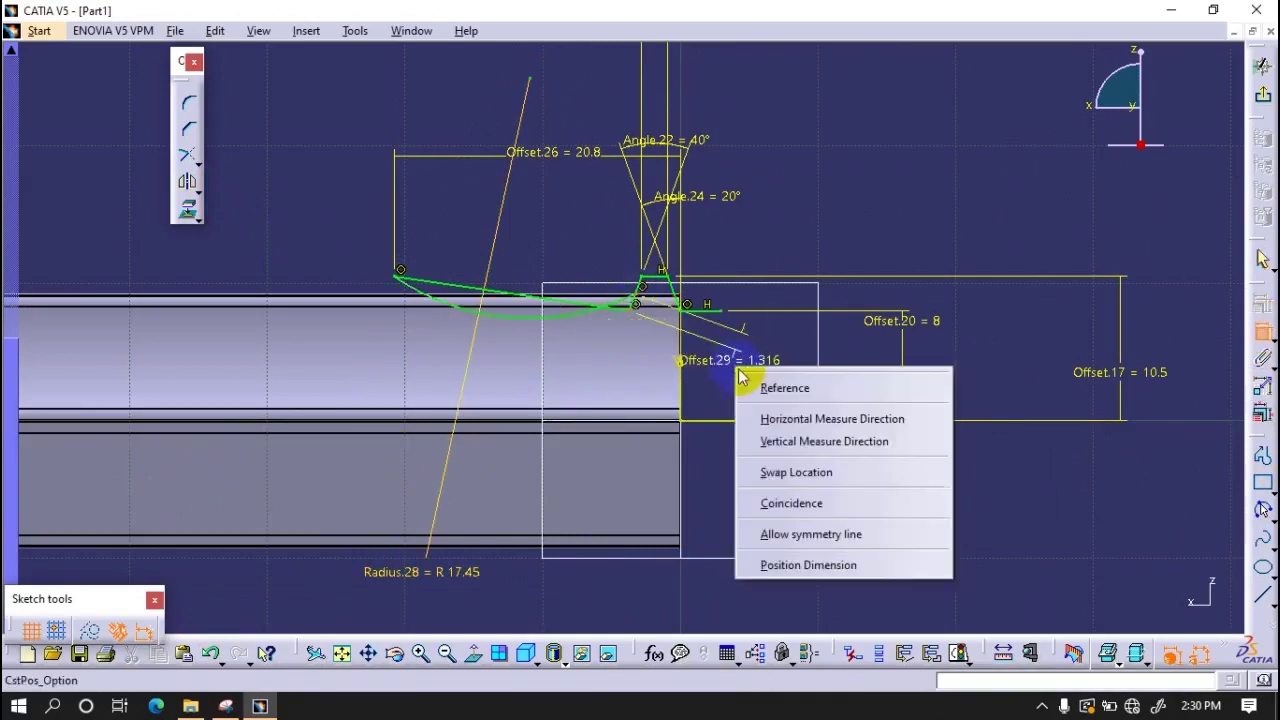
click(757, 505)
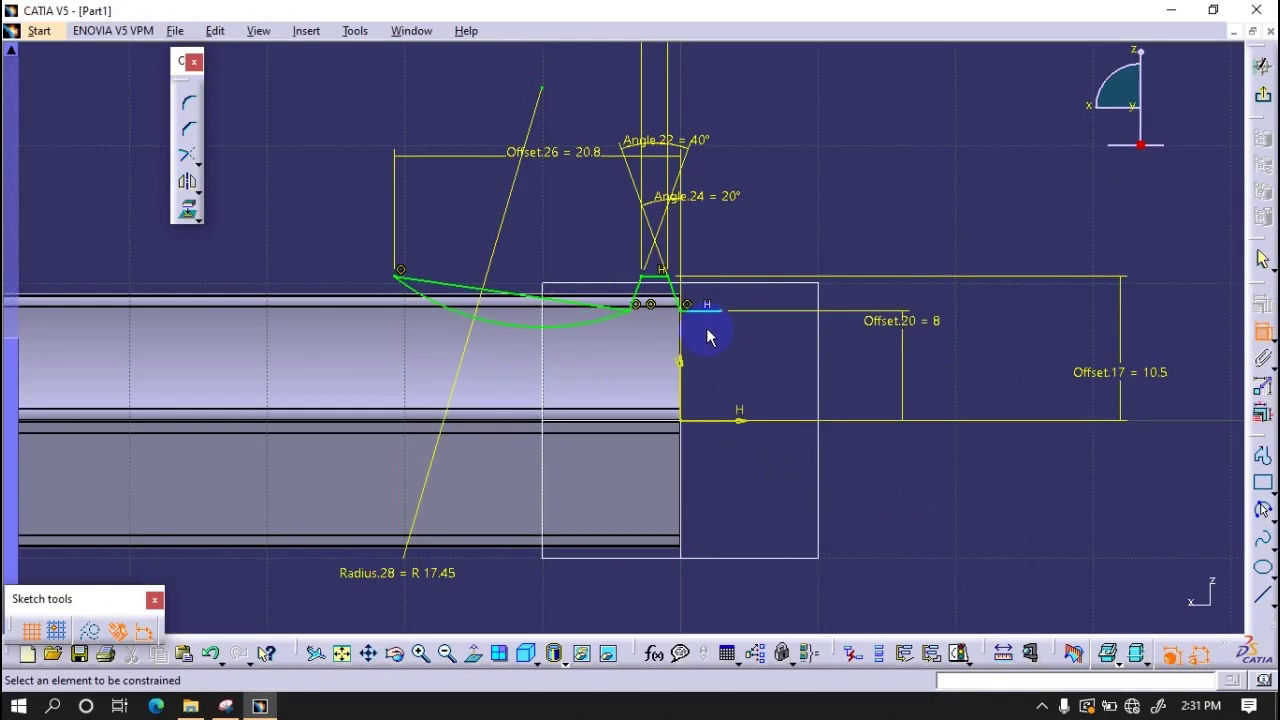
right_click(688, 305)
- Remove the stray coincidence constraint and a trial 6.5 offset dimension
click(749, 446)
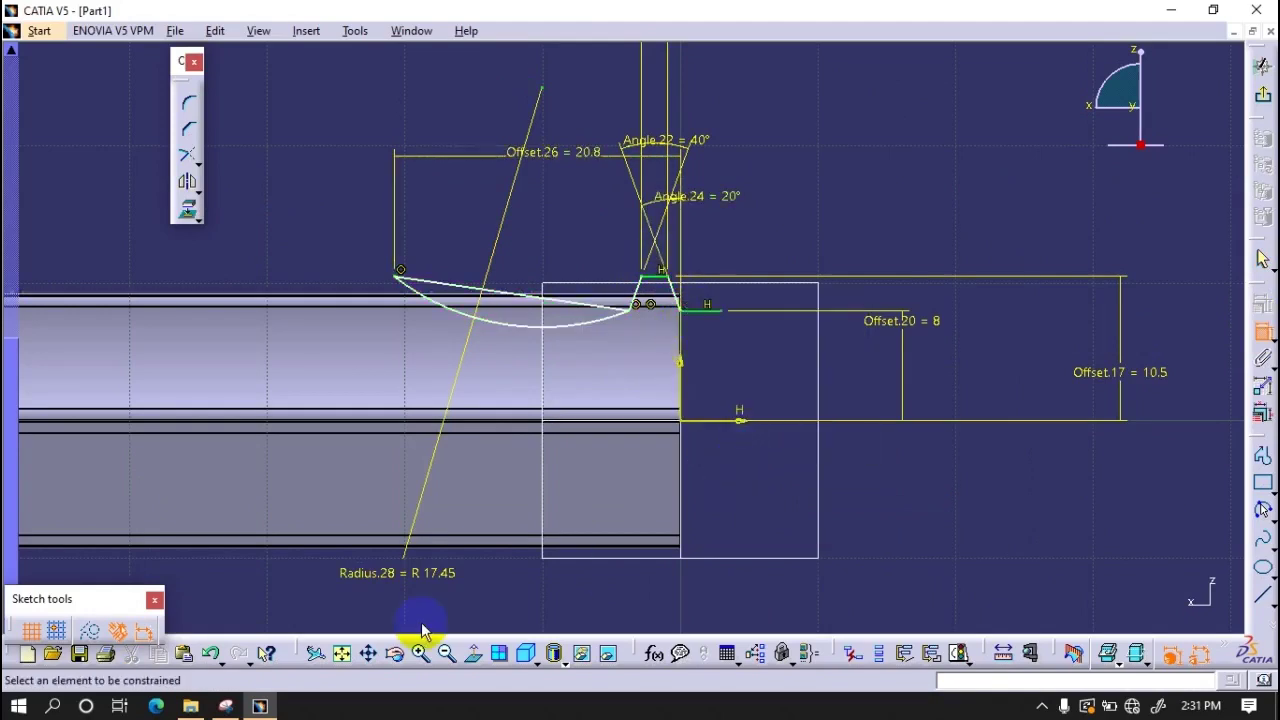
click(641, 314)
click(680, 390)
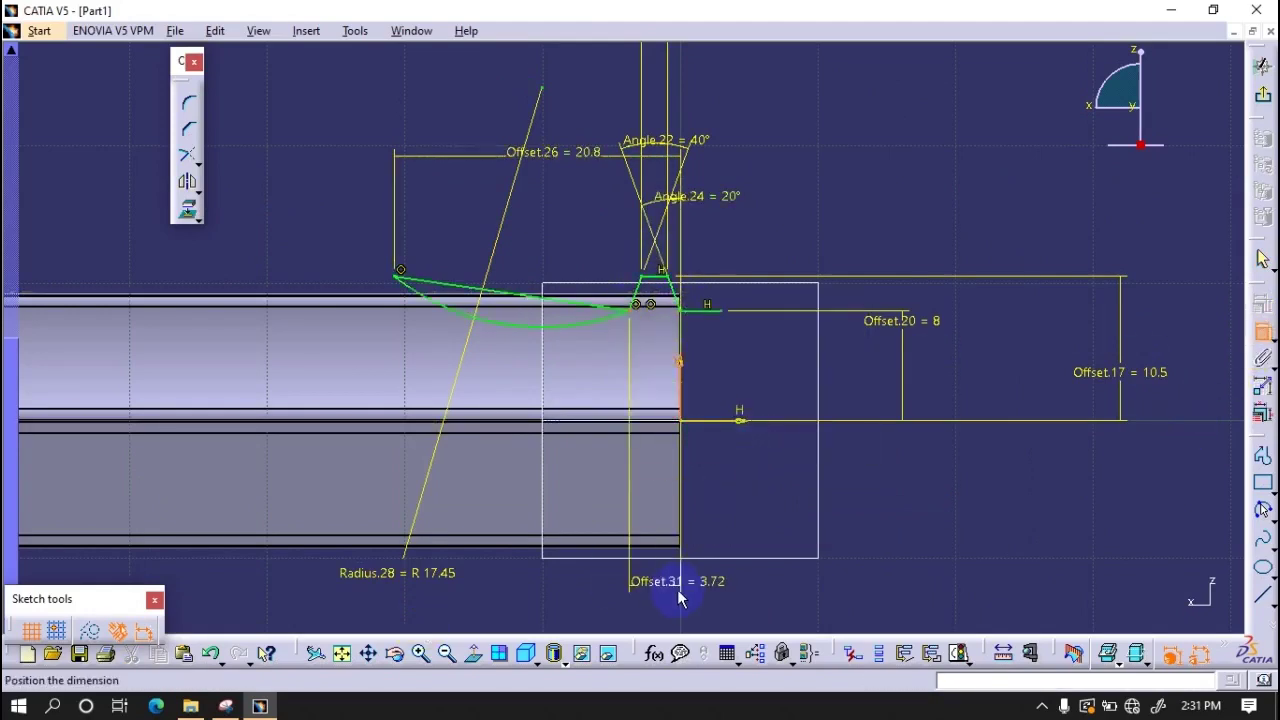
click(700, 590)
double_click(712, 590)
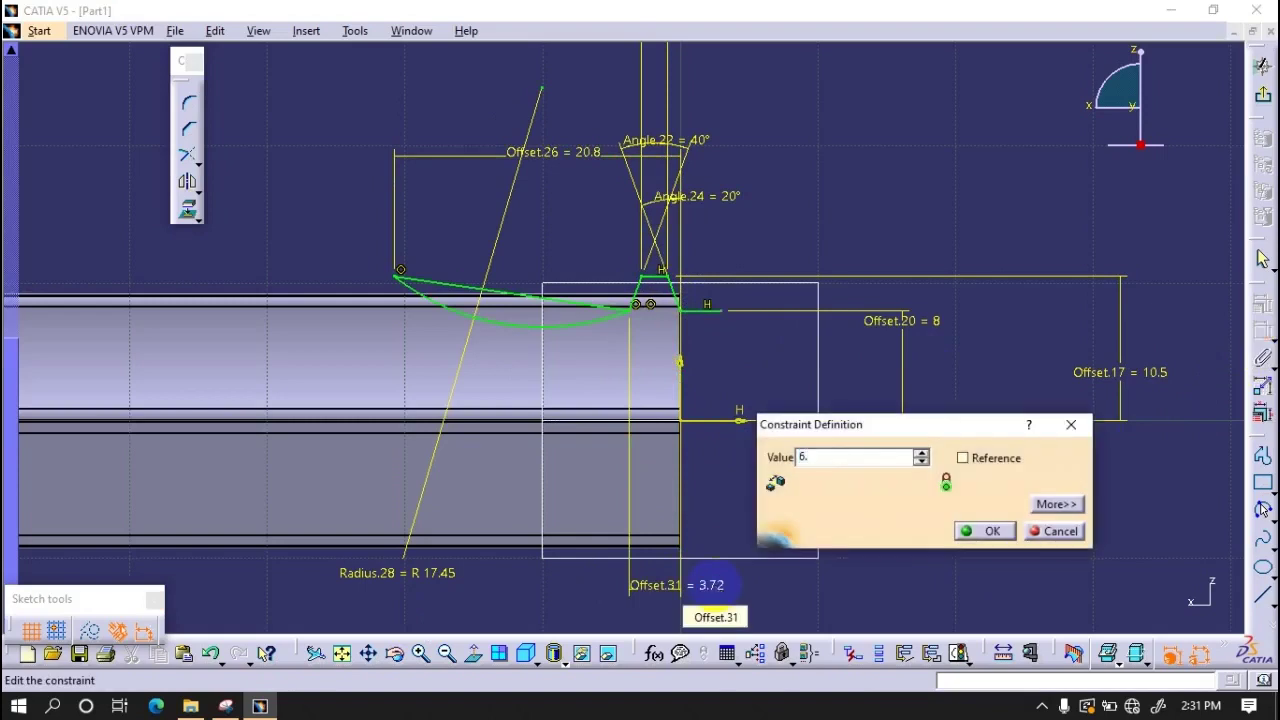
text(5)
key(Return)
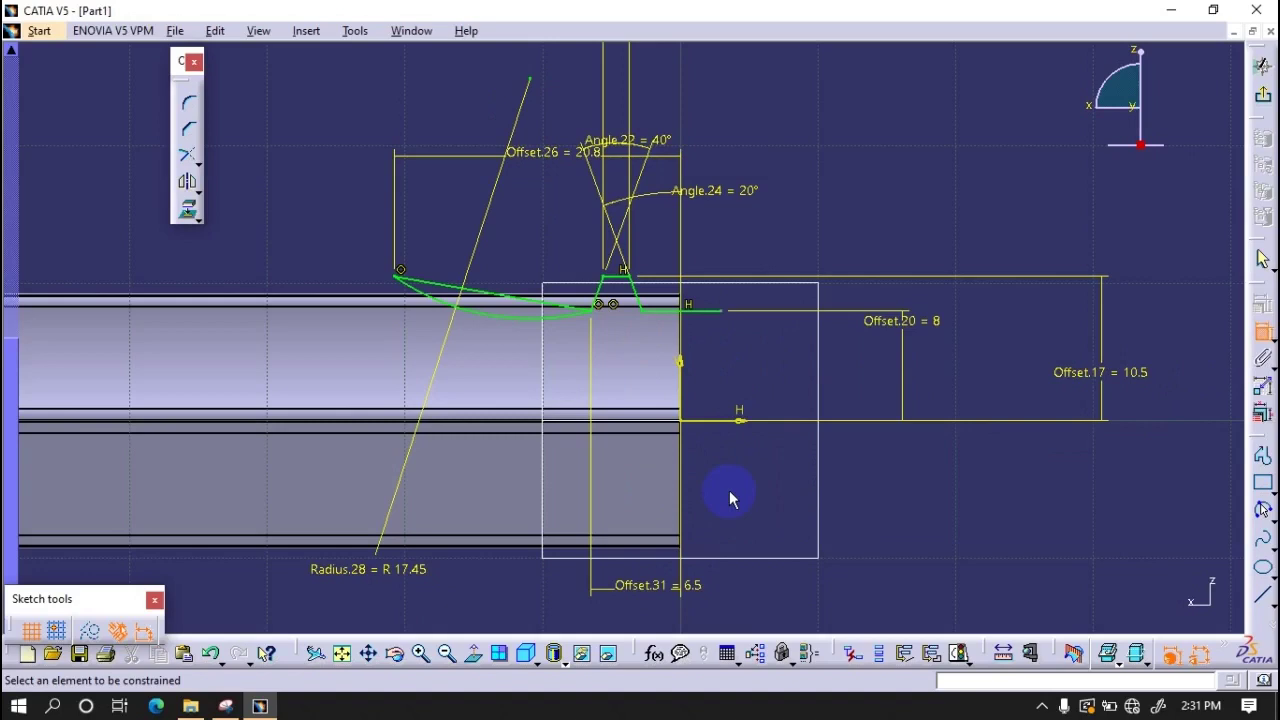
right_click(722, 527)
click(735, 572)
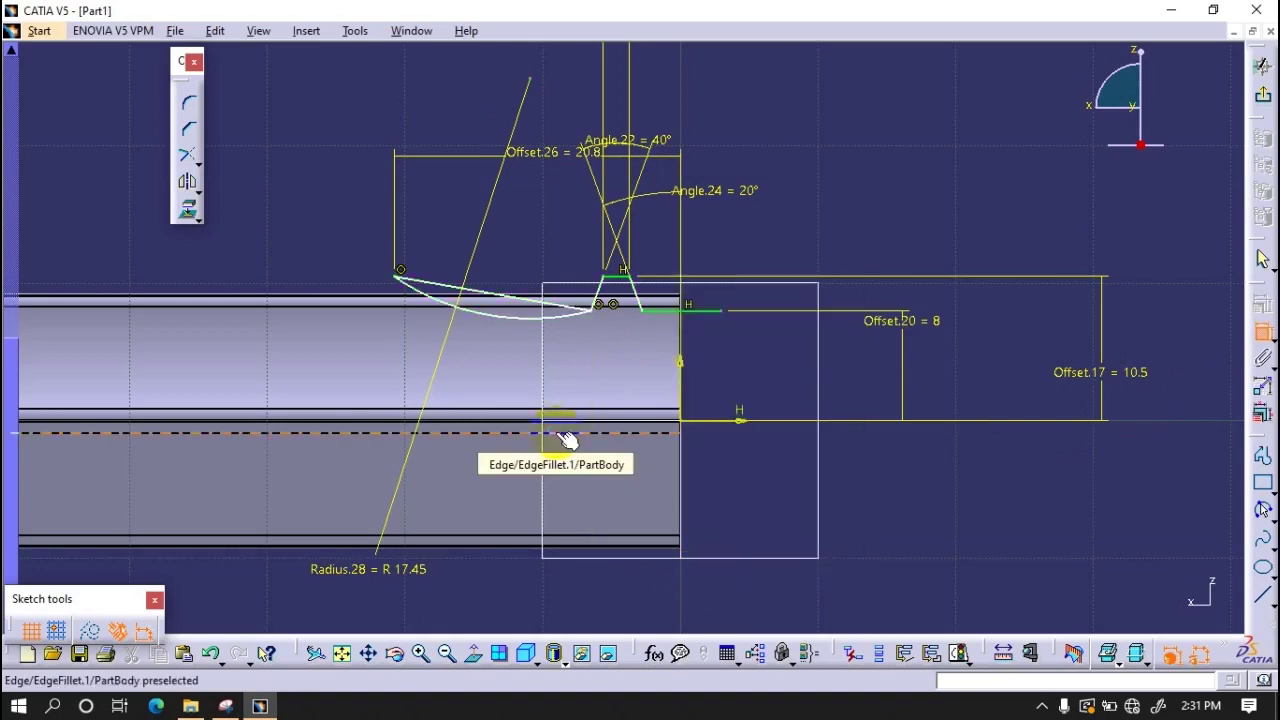
- Delete the arc experimentally, then restore it and its radius with undo
click(558, 414)
click(590, 318)
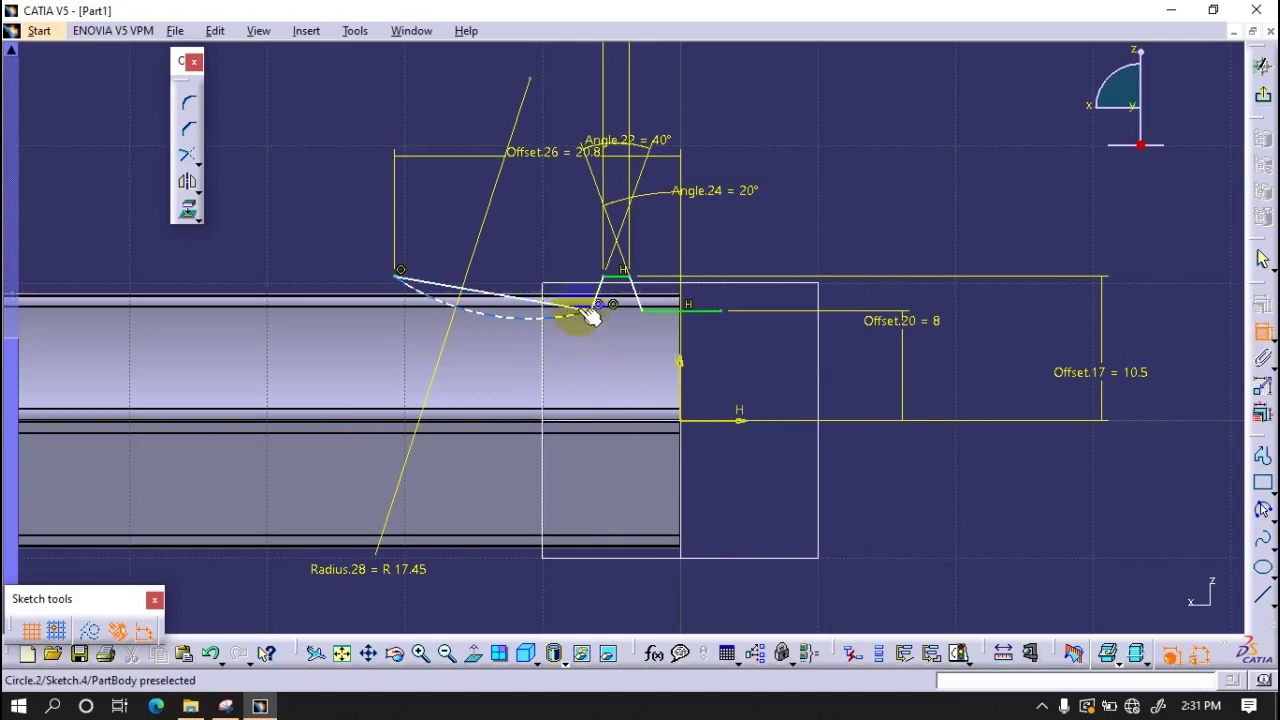
click(1262, 333)
click(555, 330)
key(Delete)
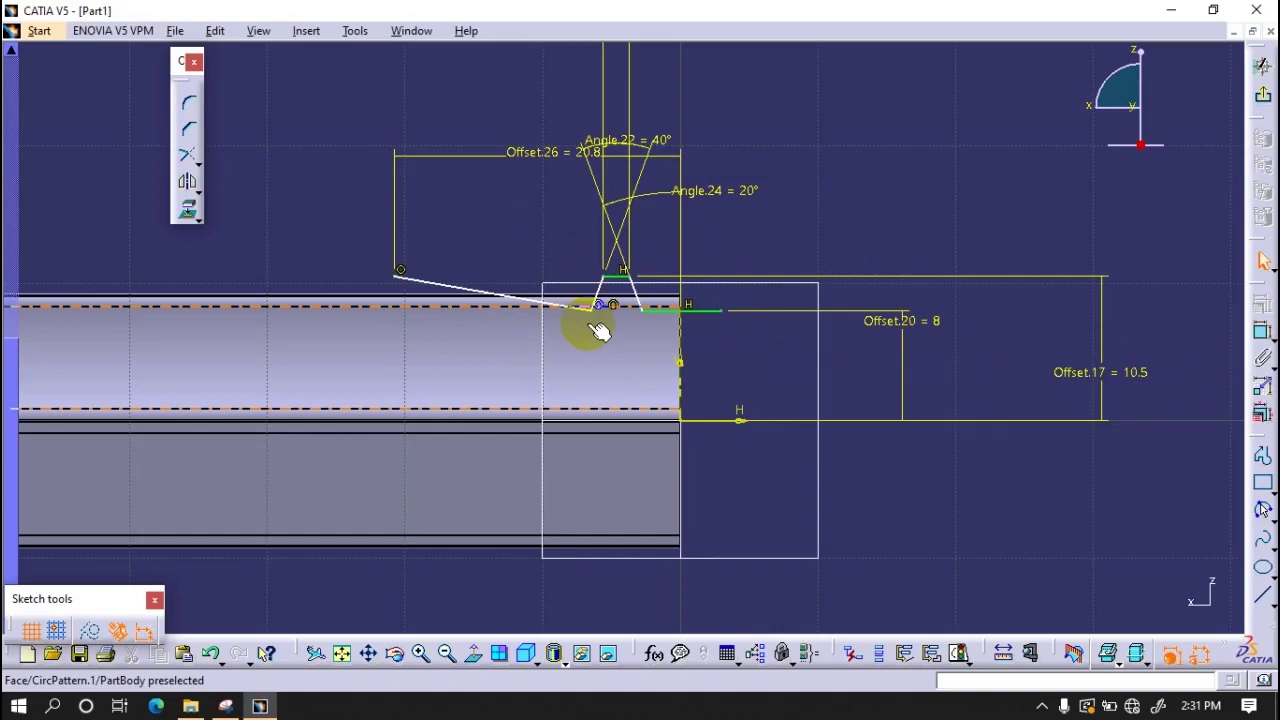
click(1262, 333)
click(598, 310)
click(705, 419)
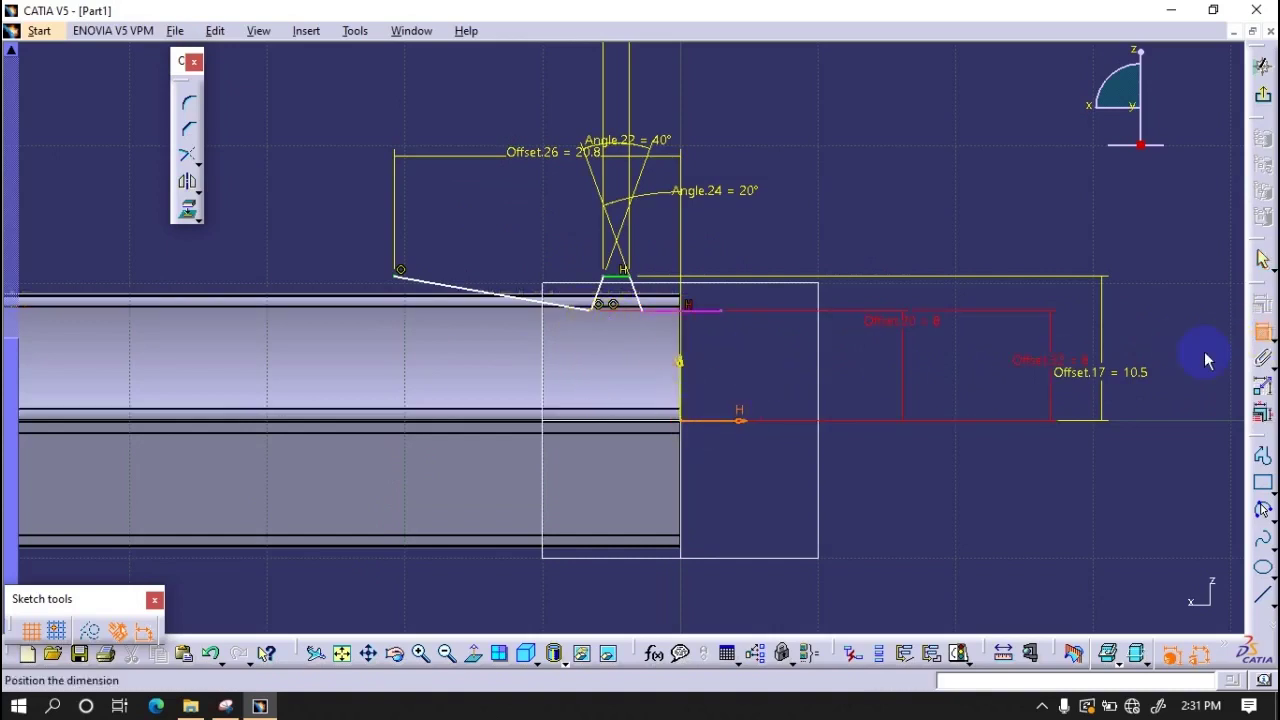
key(Escape)
key(ctrl+z)
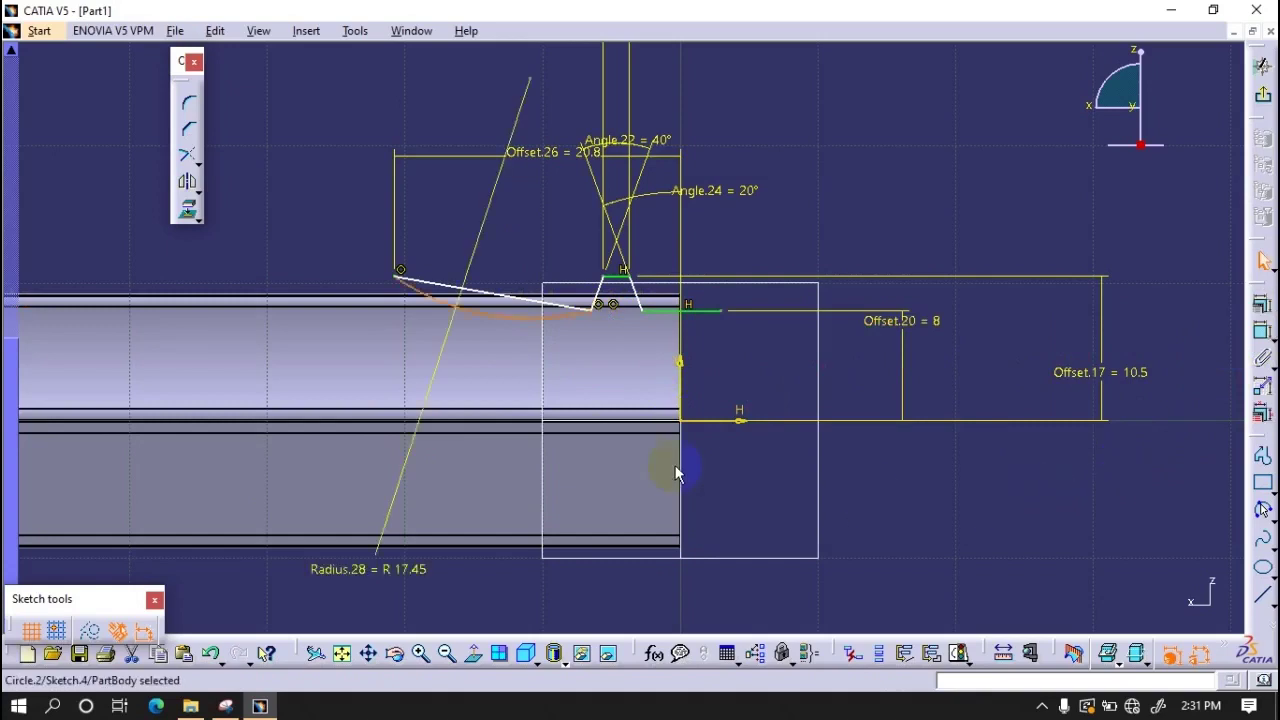
click(474, 606)
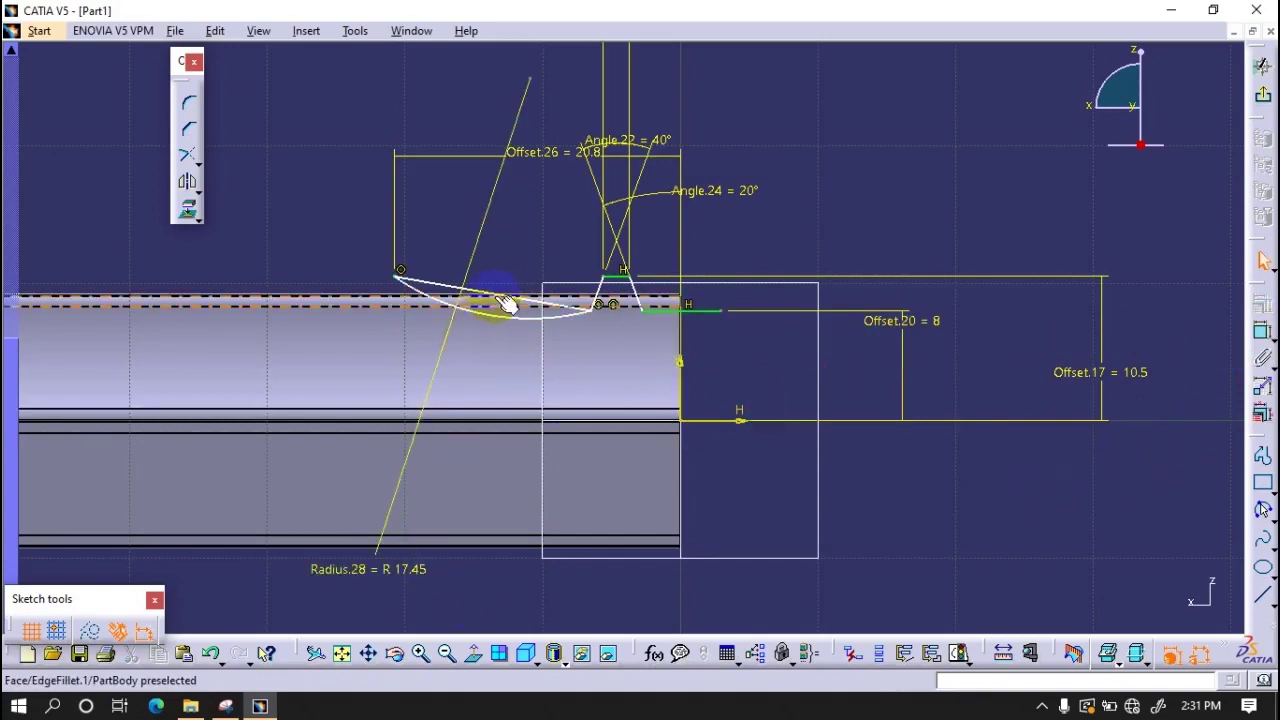
- Dimension the arc end's horizontal offset from the shaft-end line
click(1265, 340)
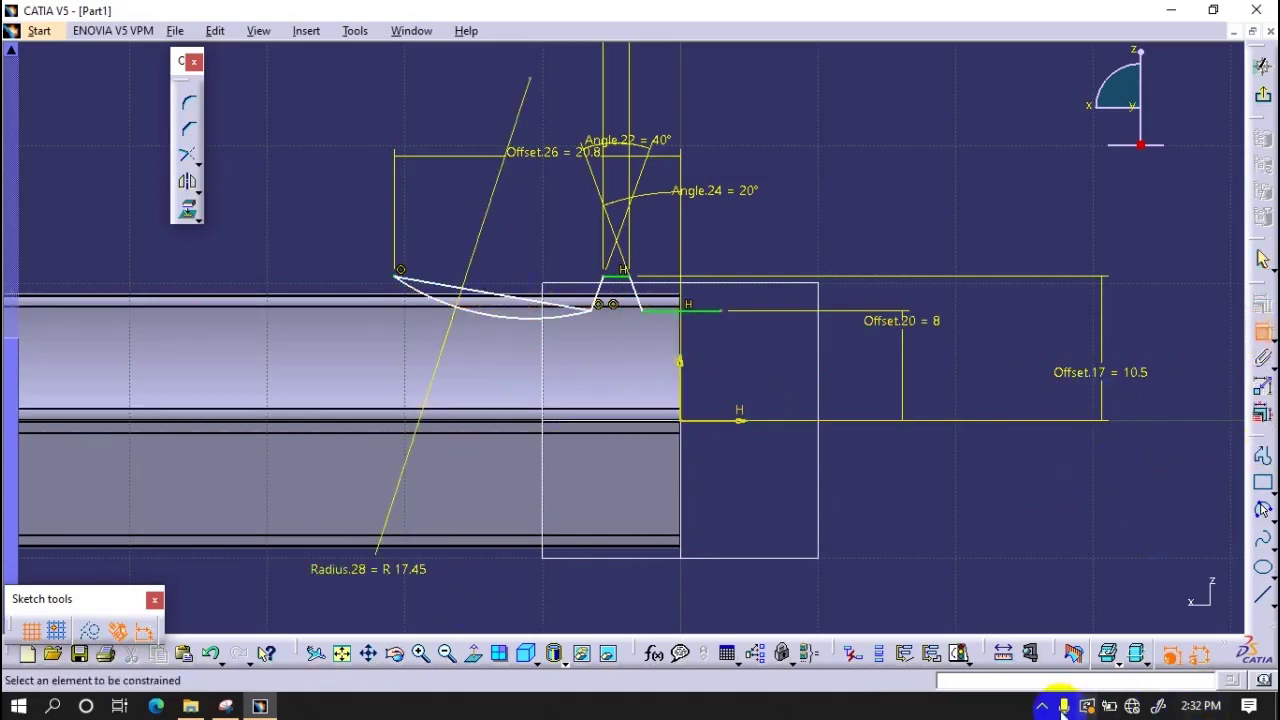
click(588, 307)
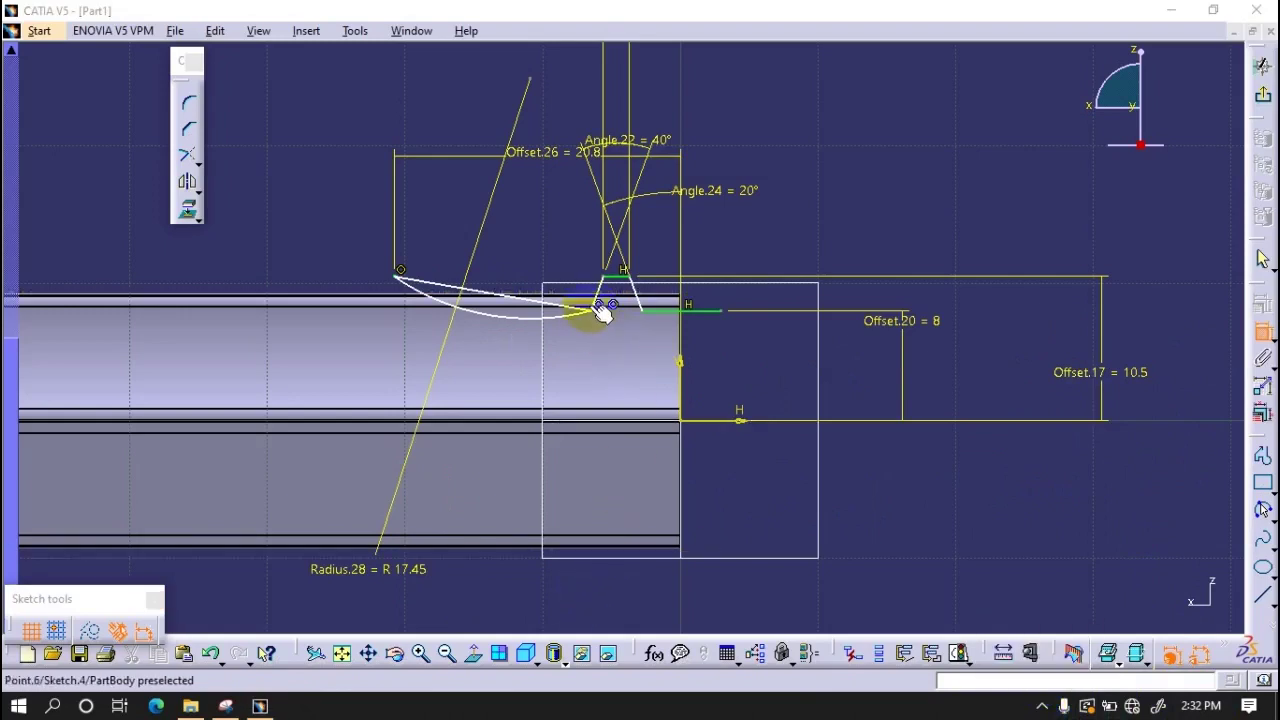
click(672, 396)
click(655, 600)
double_click(655, 600)
text(6.5)
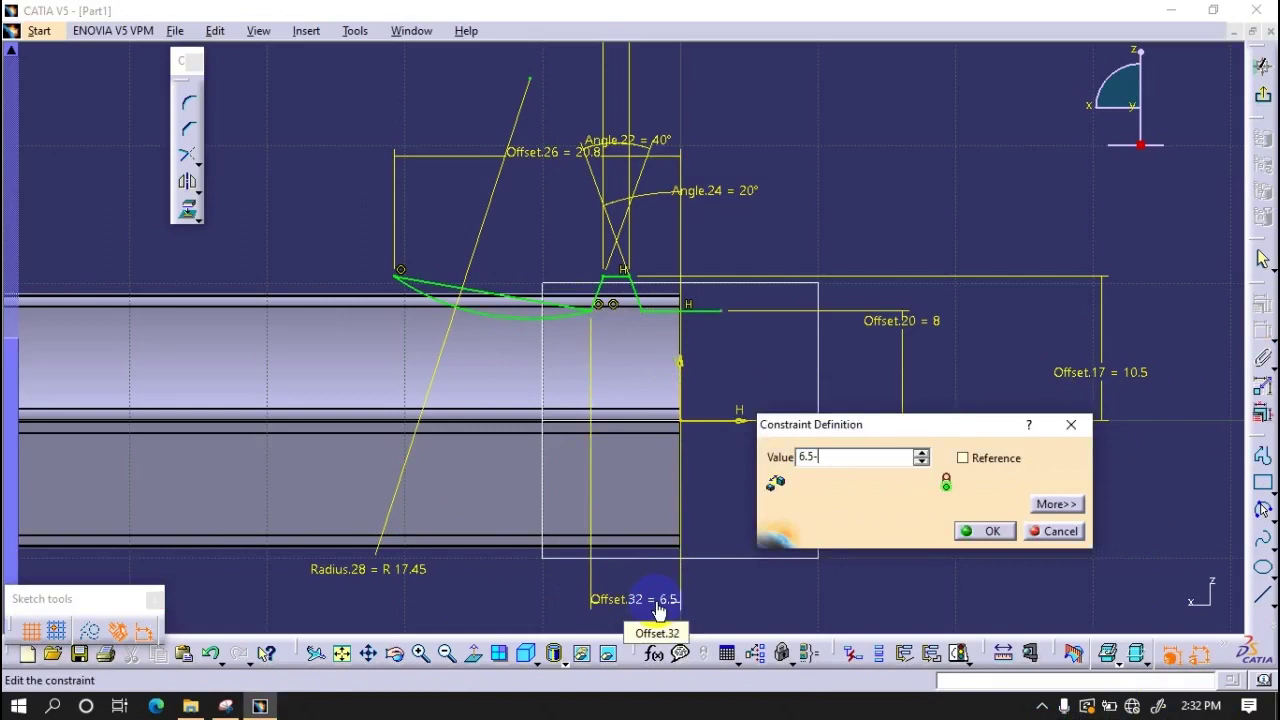
click(736, 364)
- Edit Offset.32 to 6.5-1.3, placing the arc end 5.2 from the shaft end
click(983, 531)
click(529, 289)
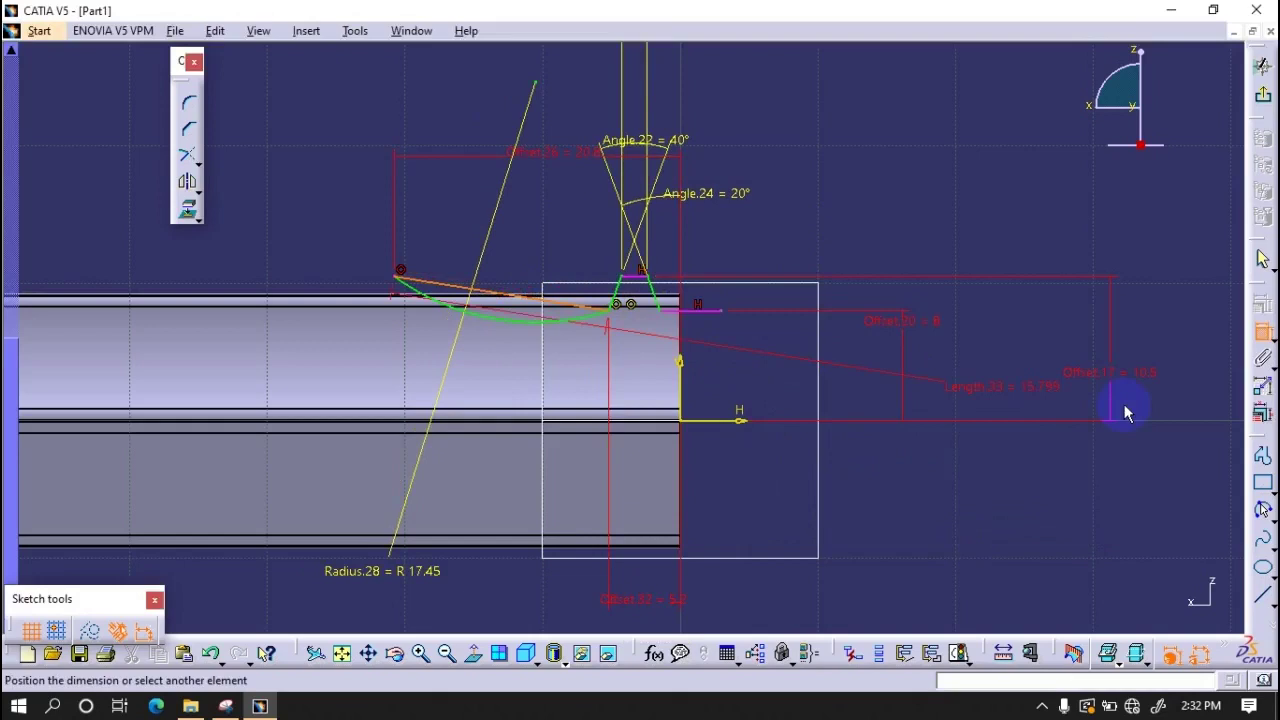
click(1262, 340)
double_click(645, 599)
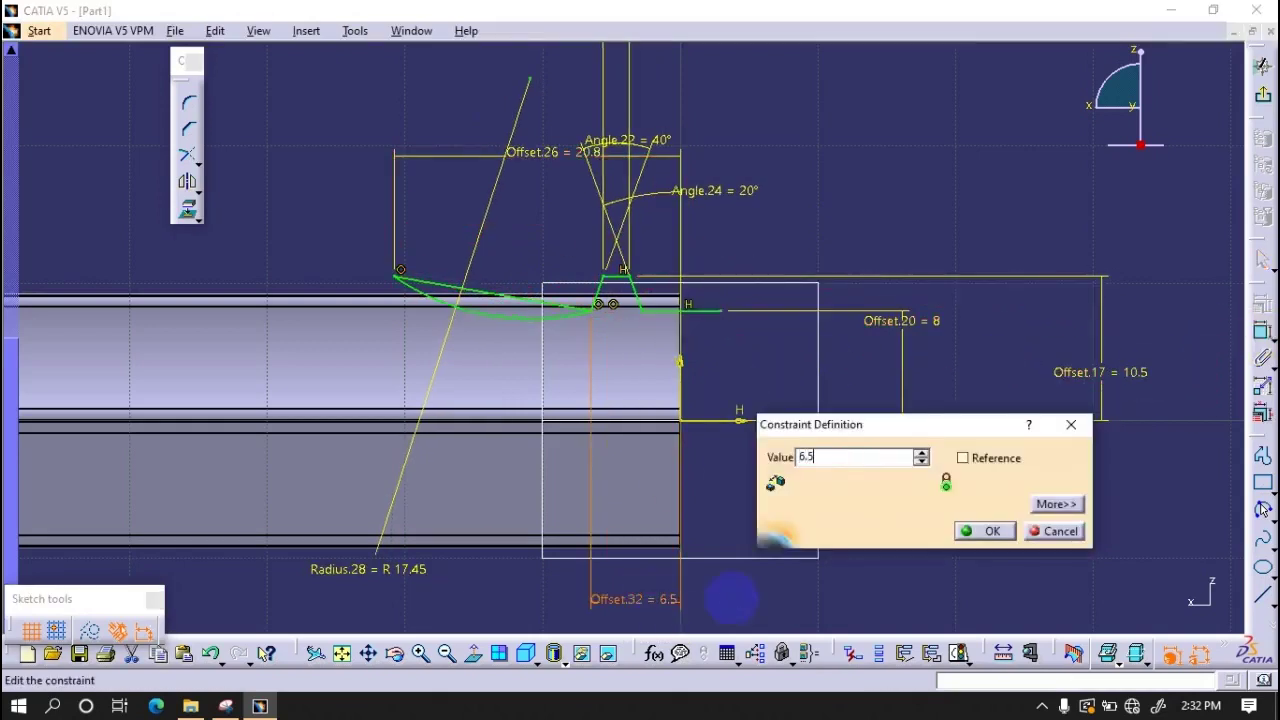
text(-1.3)
click(732, 597)
key(Return)
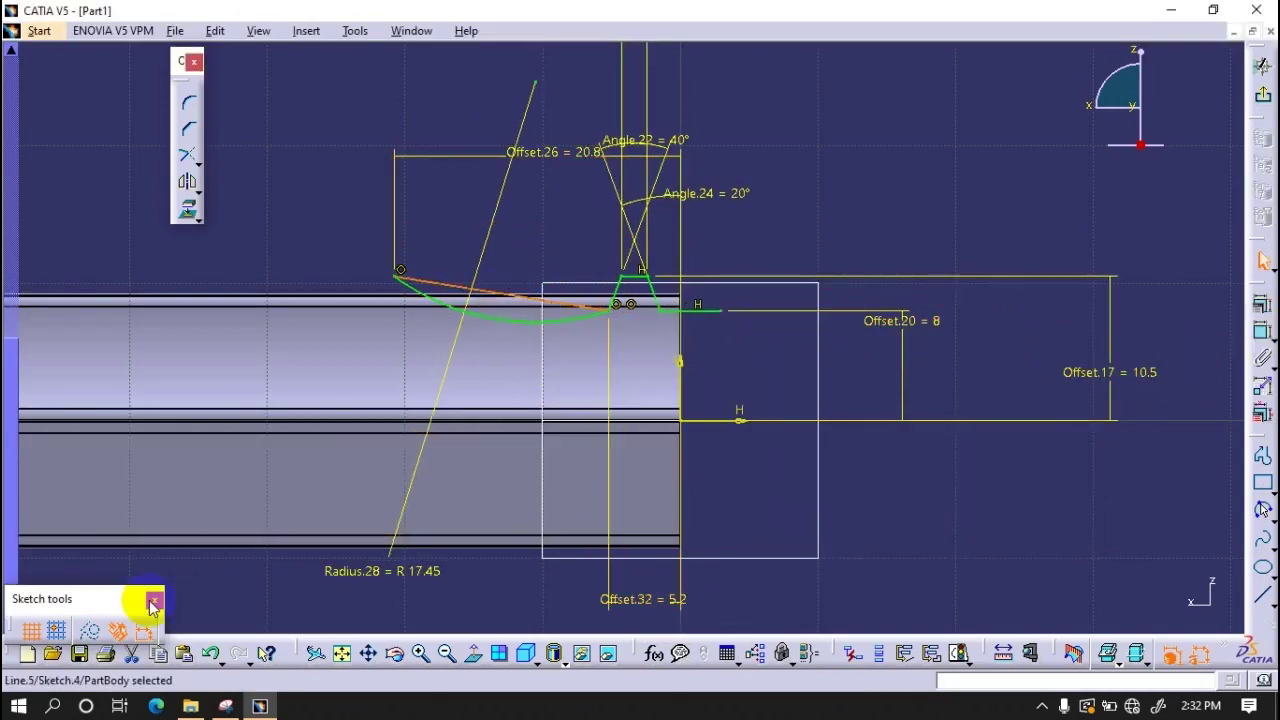
- Exit the sketch and groove Sketch.4 about the X axis with Reverse Side
click(1262, 94)
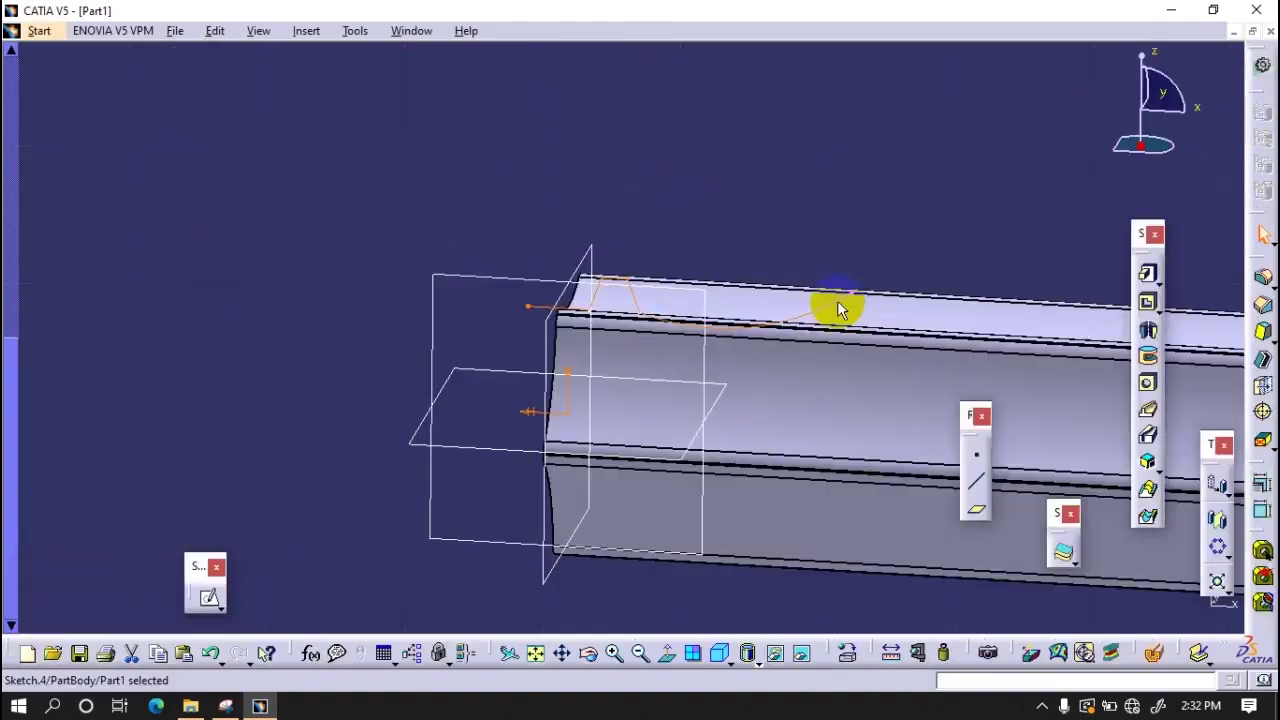
click(1147, 356)
right_click(1105, 535)
click(1100, 562)
click(1043, 606)
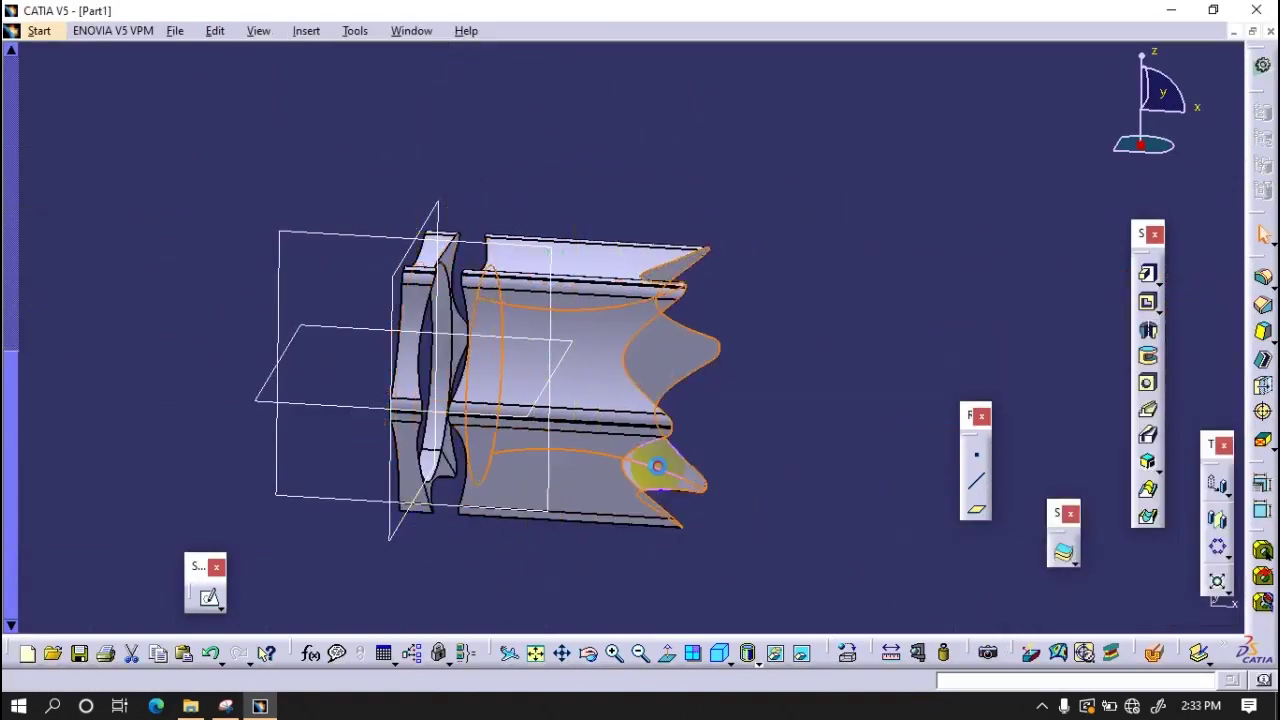
click(1043, 491)
click(1046, 606)
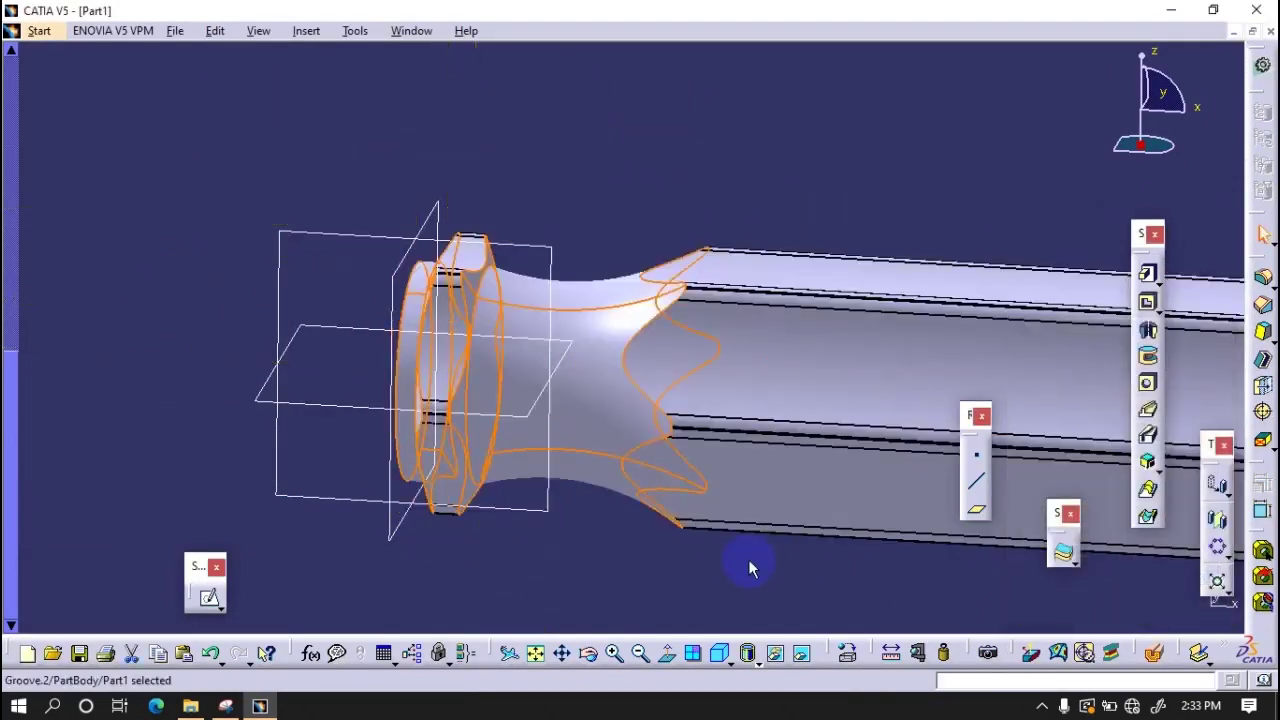
- Chamfer the handle's end edge 1.3 mm at 45° and start a new sketch
middle_drag(748, 559, 788, 485)
click(1263, 305)
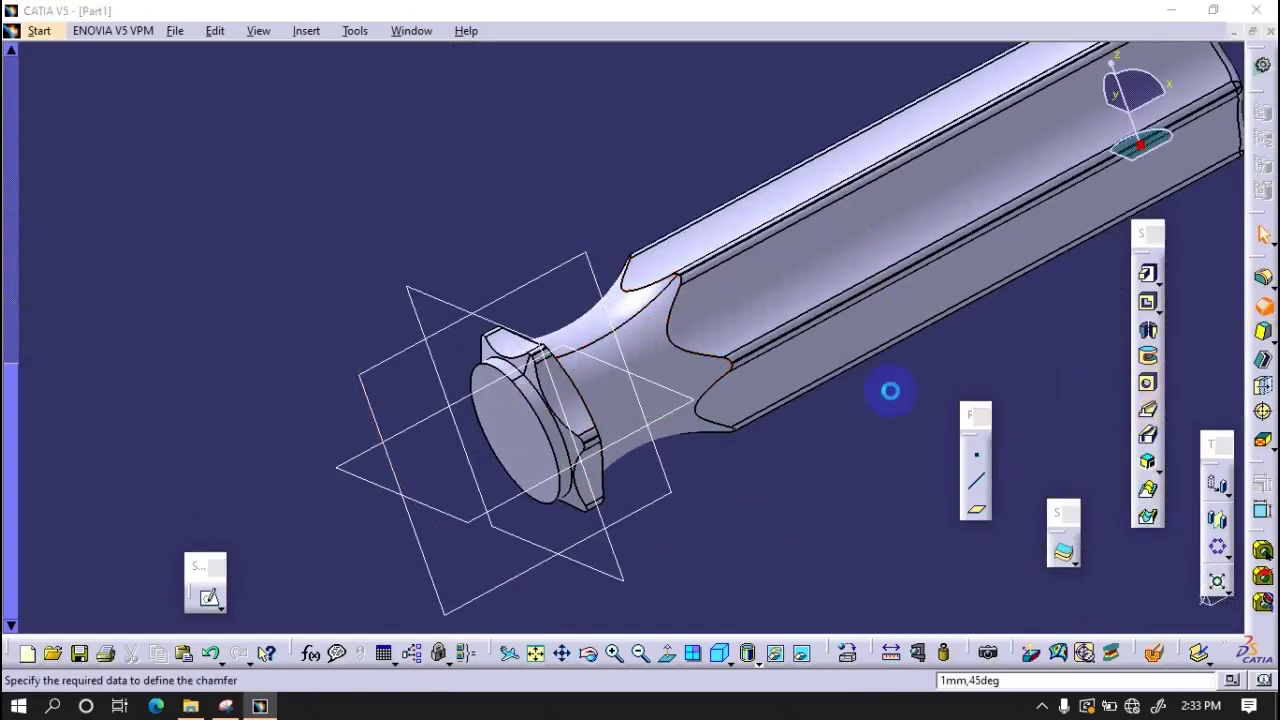
click(545, 485)
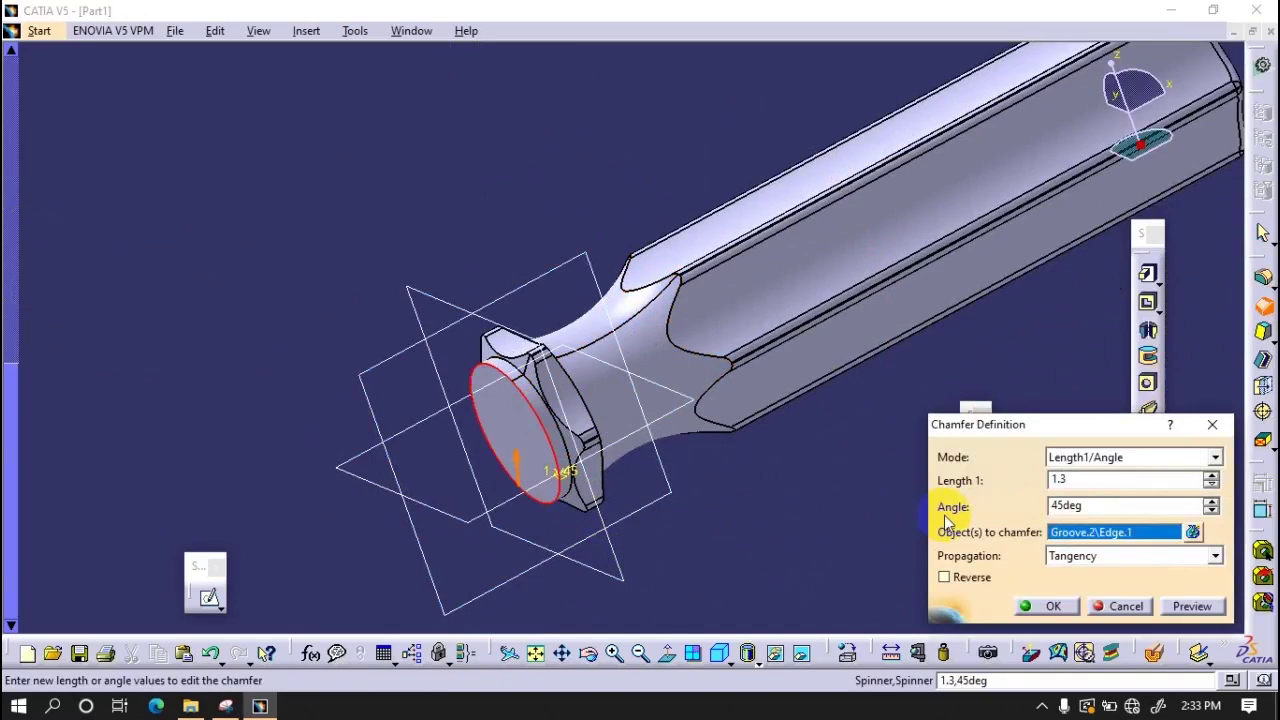
click(1192, 606)
click(1050, 606)
mouse_move(732, 537)
middle_down()
mouse_move(866, 371)
mouse_move(809, 309)
mouse_move(771, 329)
mouse_move(821, 283)
mouse_move(686, 366)
middle_up()
click(1110, 606)
click(213, 600)
- Start a sketch on the zx plane and draw a small rectangle above the collar
click(931, 270)
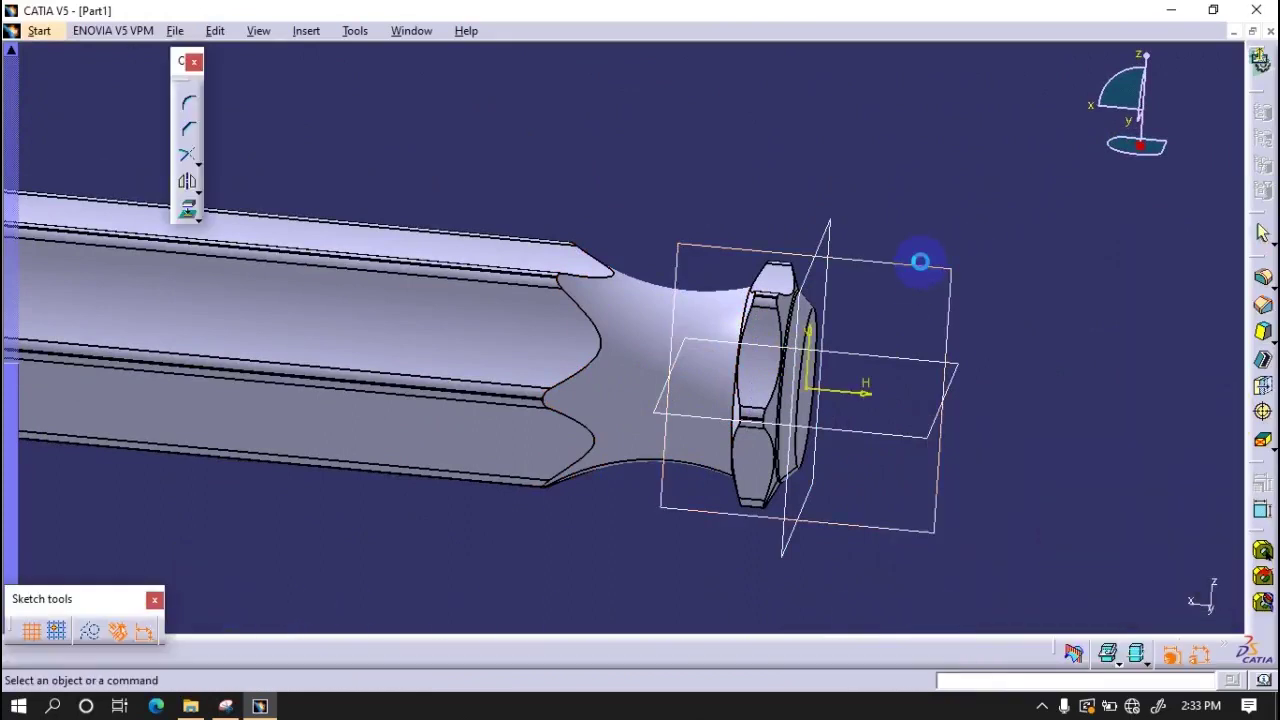
click(1263, 484)
click(1048, 508)
middle_drag(731, 491, 686, 366)
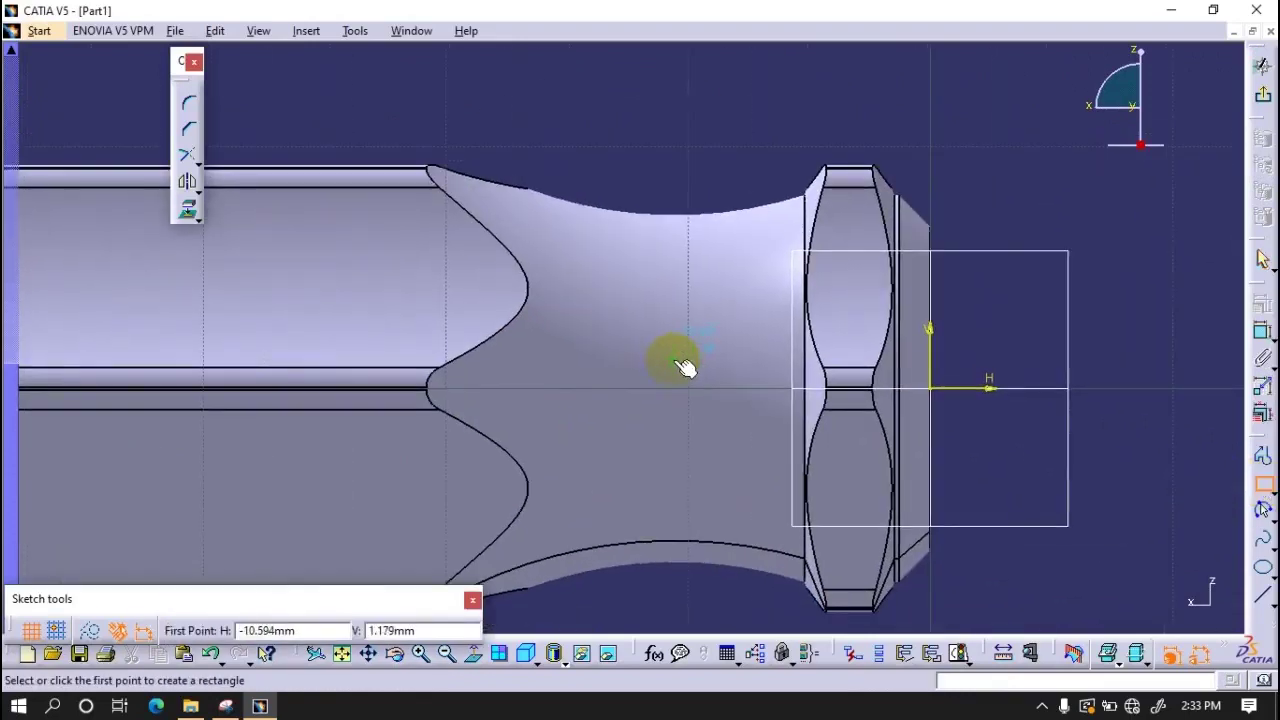
click(772, 152)
click(797, 213)
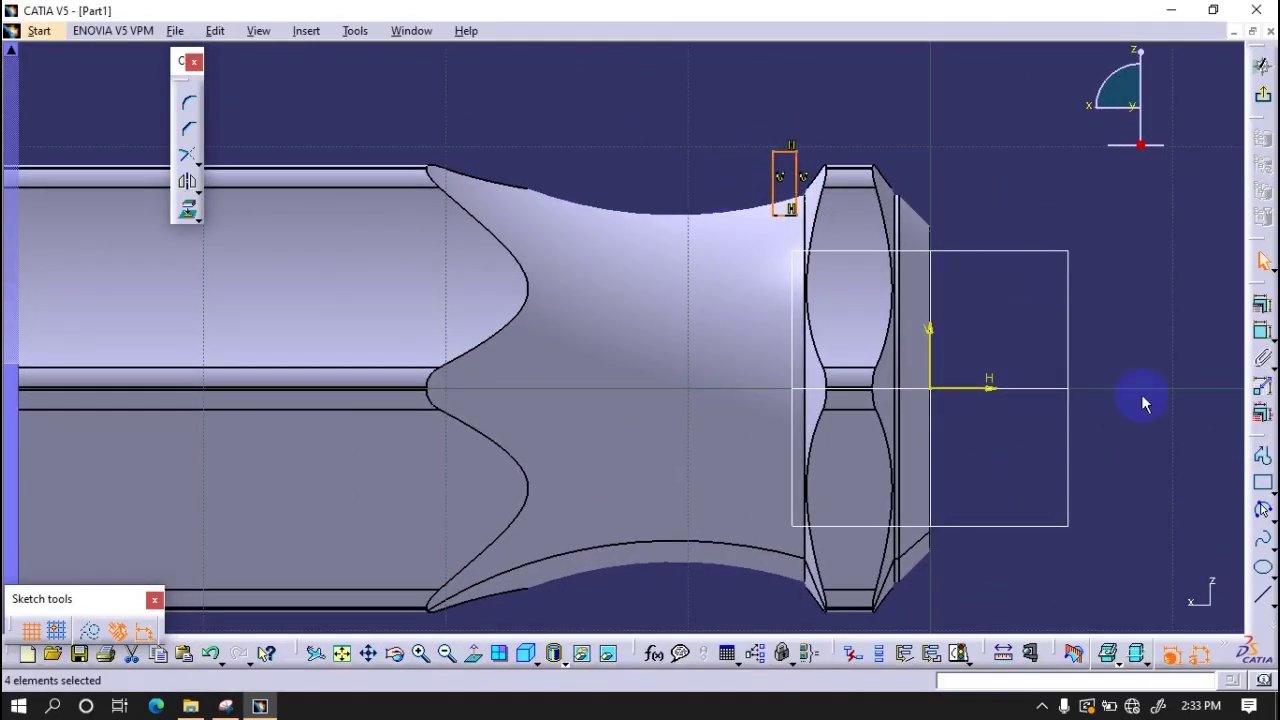
- Constrain the rectangle's lower edge from the horizontal axis with a 6.7 offset
click(1263, 332)
click(785, 212)
click(950, 387)
click(983, 343)
double_click(986, 348)
text(8)
key(Return)
double_click(990, 335)
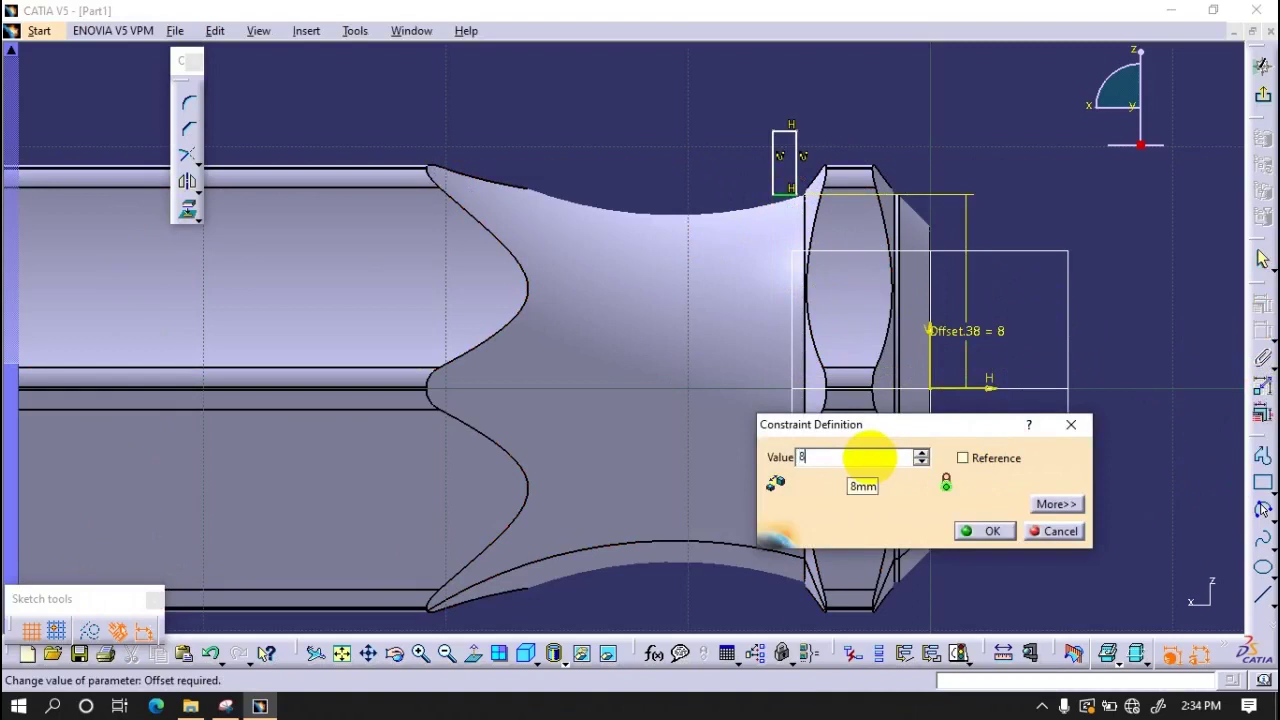
key(Return)
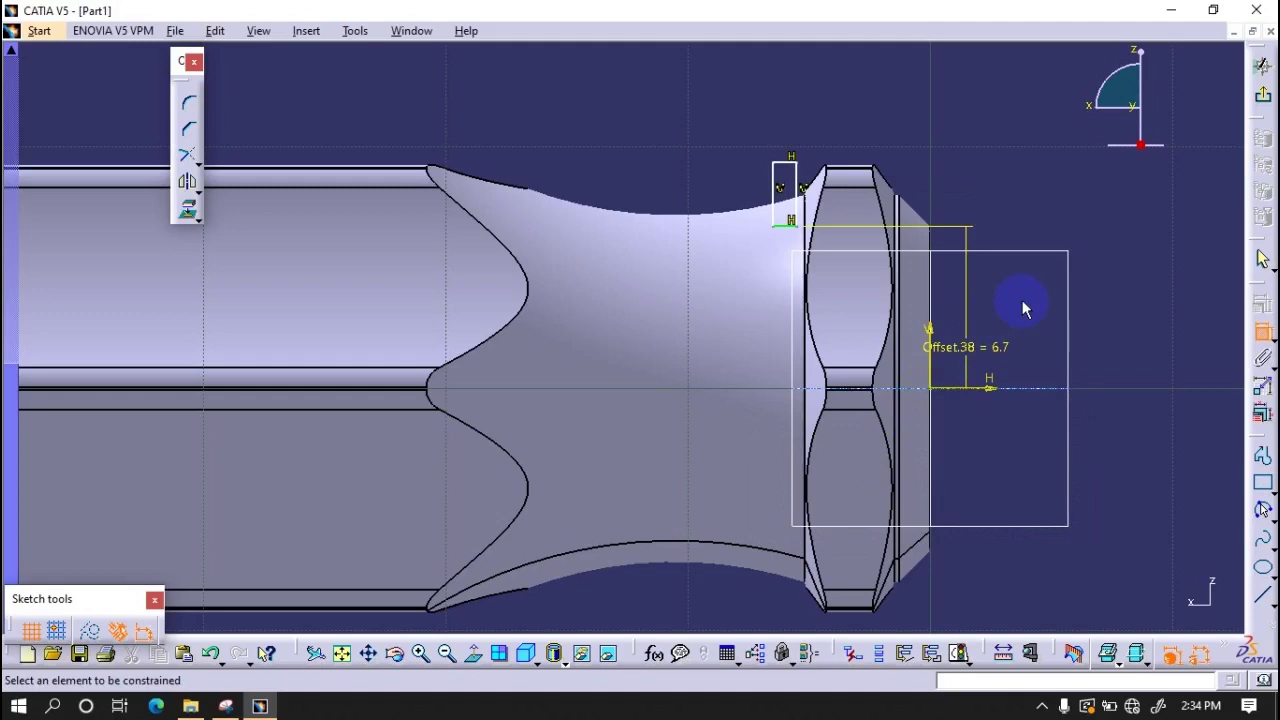
- Dimension the rectangle's top edge to a width of 1.3
click(789, 162)
double_click(909, 134)
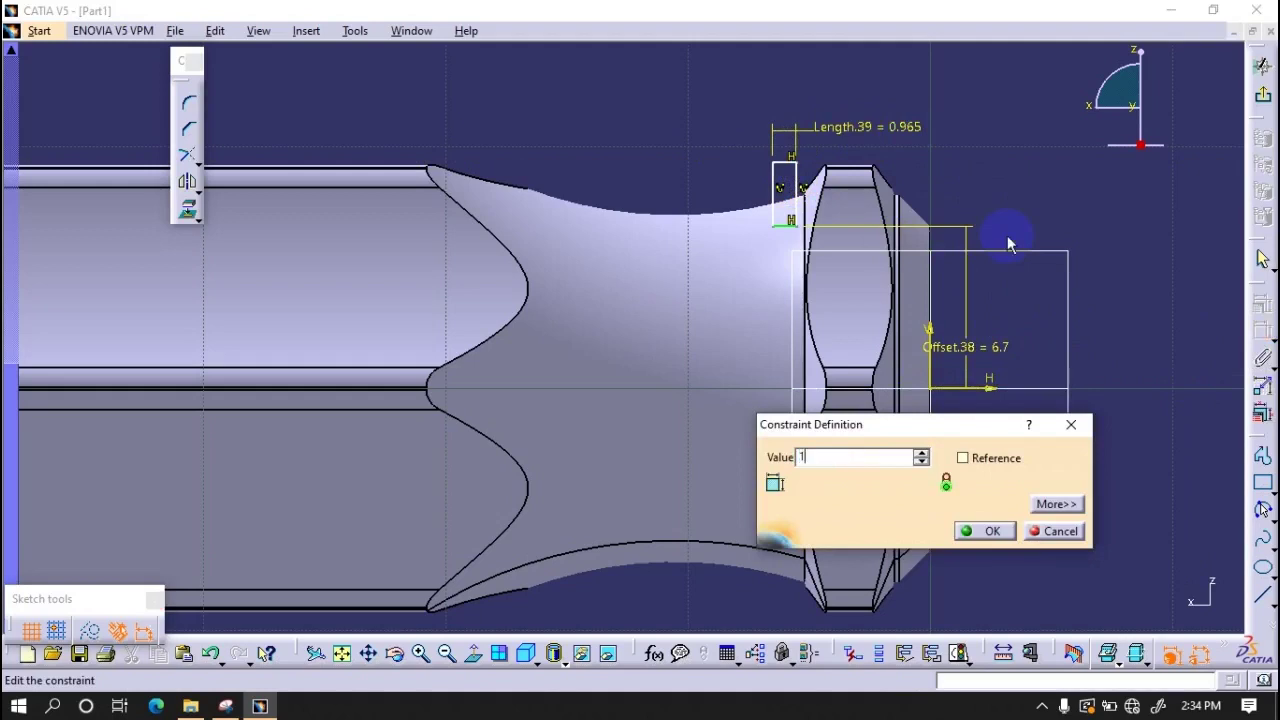
text(.3)
key(Return)
- Add a second offset dimension between the rectangle side and its reference edge
click(806, 210)
right_click(940, 368)
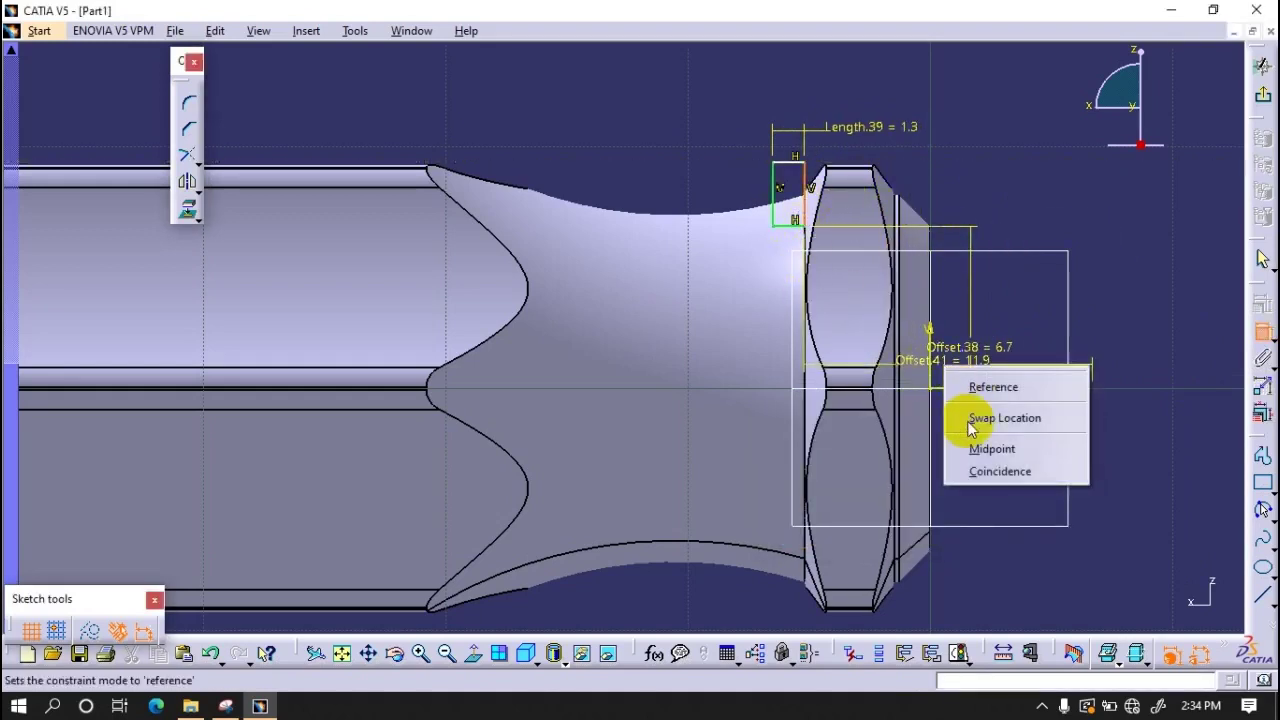
click(1262, 345)
click(1263, 337)
click(790, 195)
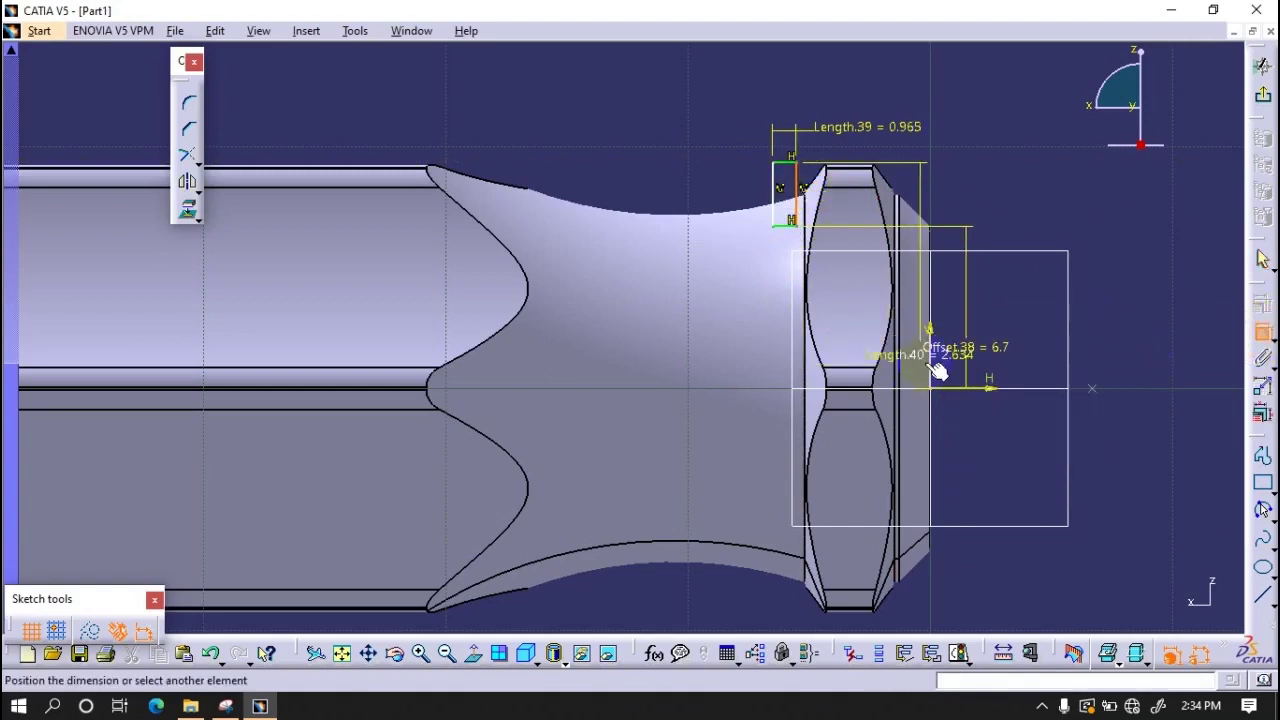
click(1000, 177)
double_click(985, 163)
click(968, 530)
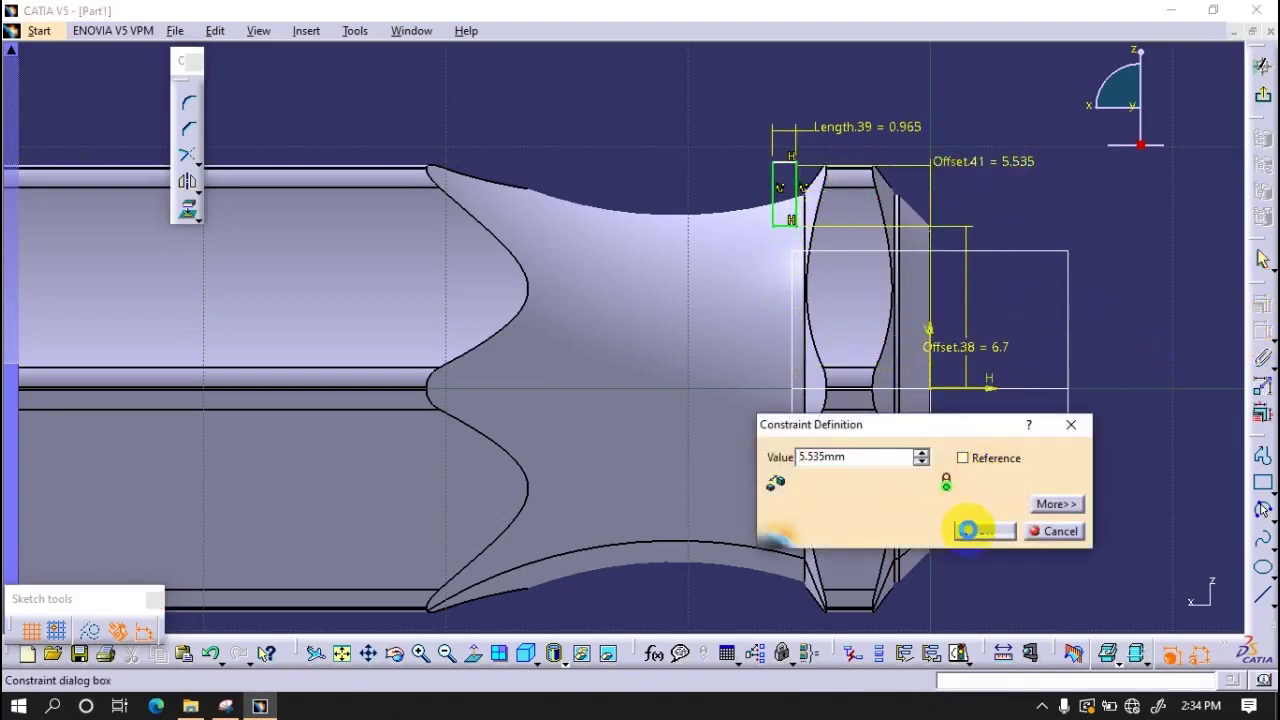
- Set Offset.41 to 5.2 and reconfirm the 1.3 width of Length.39
double_click(995, 175)
click(926, 462)
text(6.5-1.)
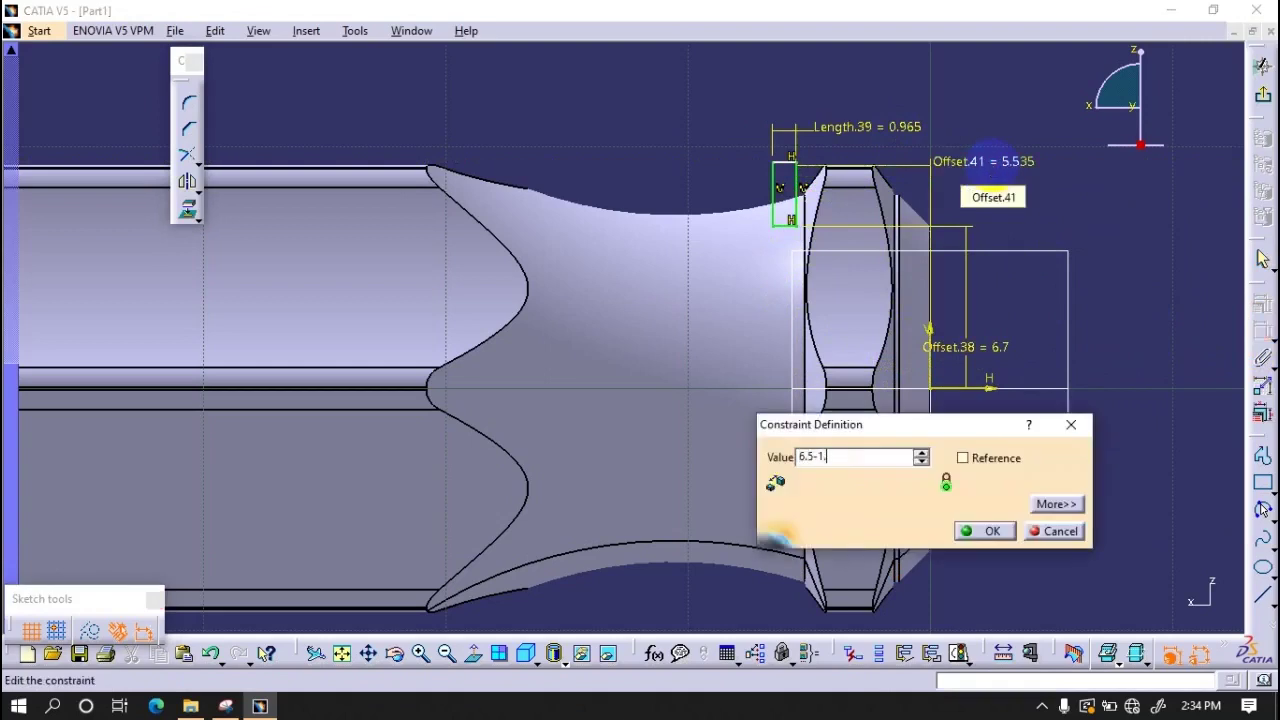
text(3)
key(Return)
double_click(913, 135)
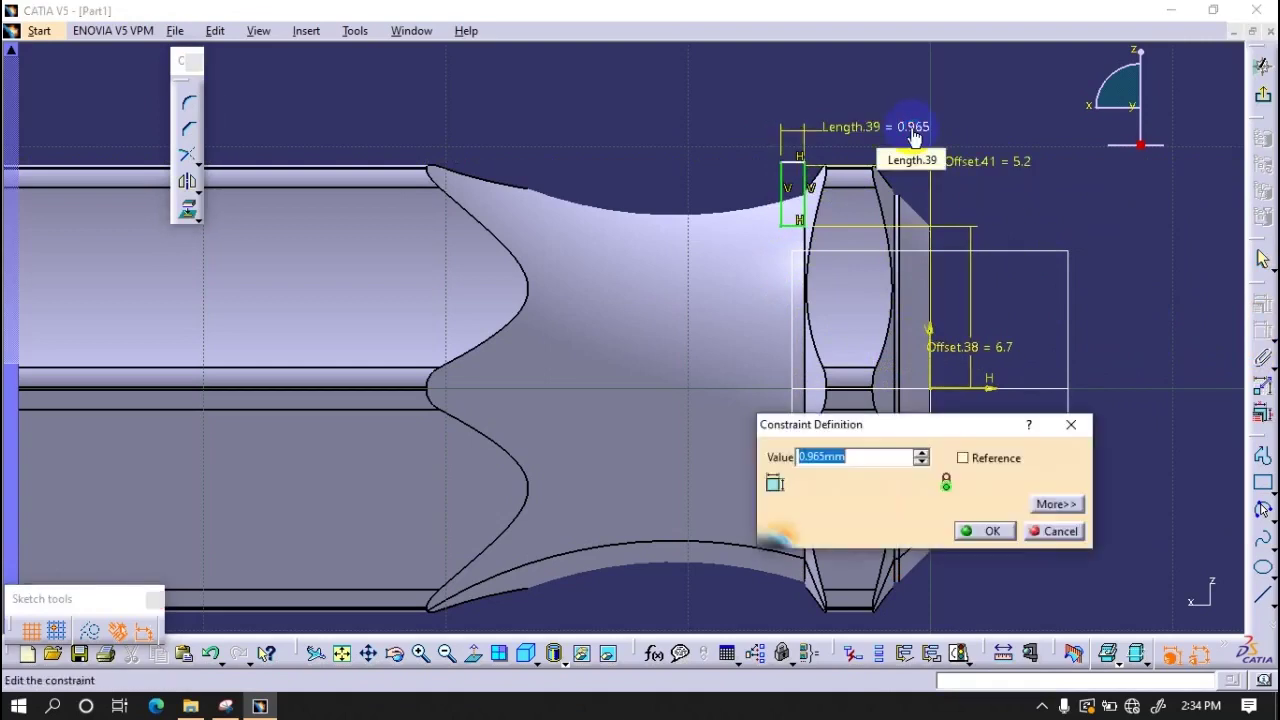
key(Return)
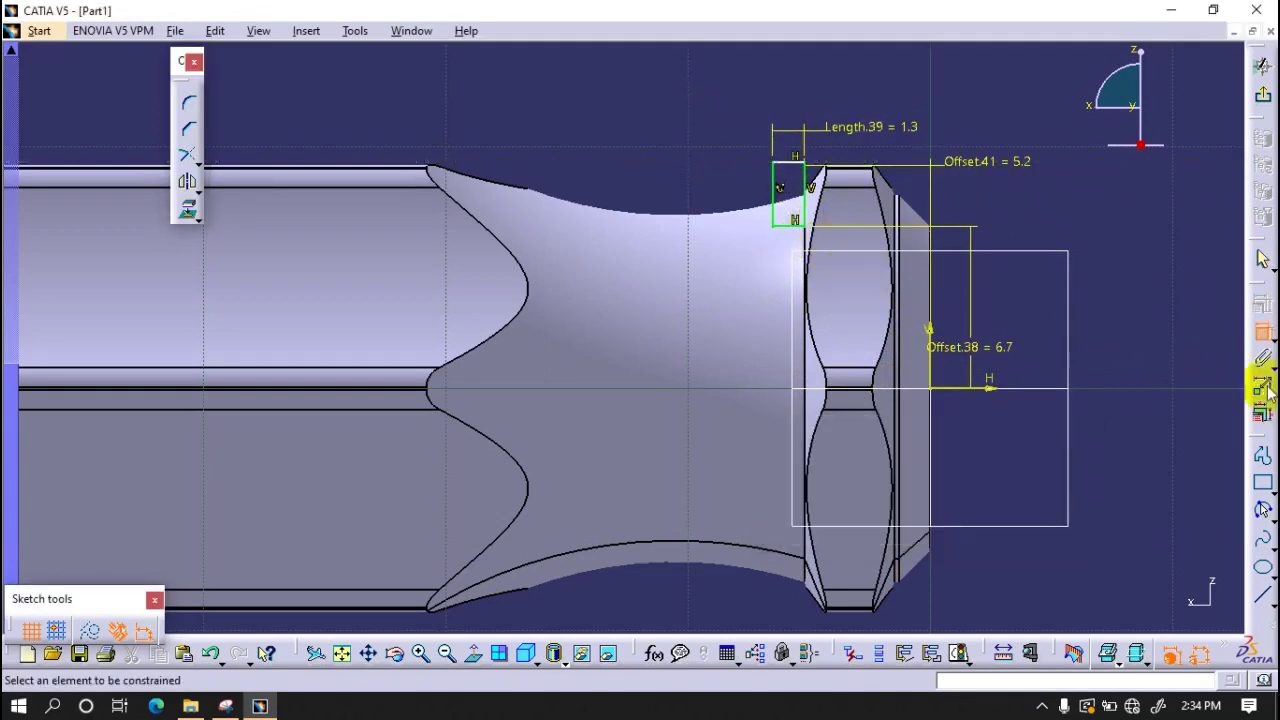
- Translate the rectangle profile into a row of 4 copies spaced 2 mm apart
click(197, 191)
click(275, 208)
click(798, 229)
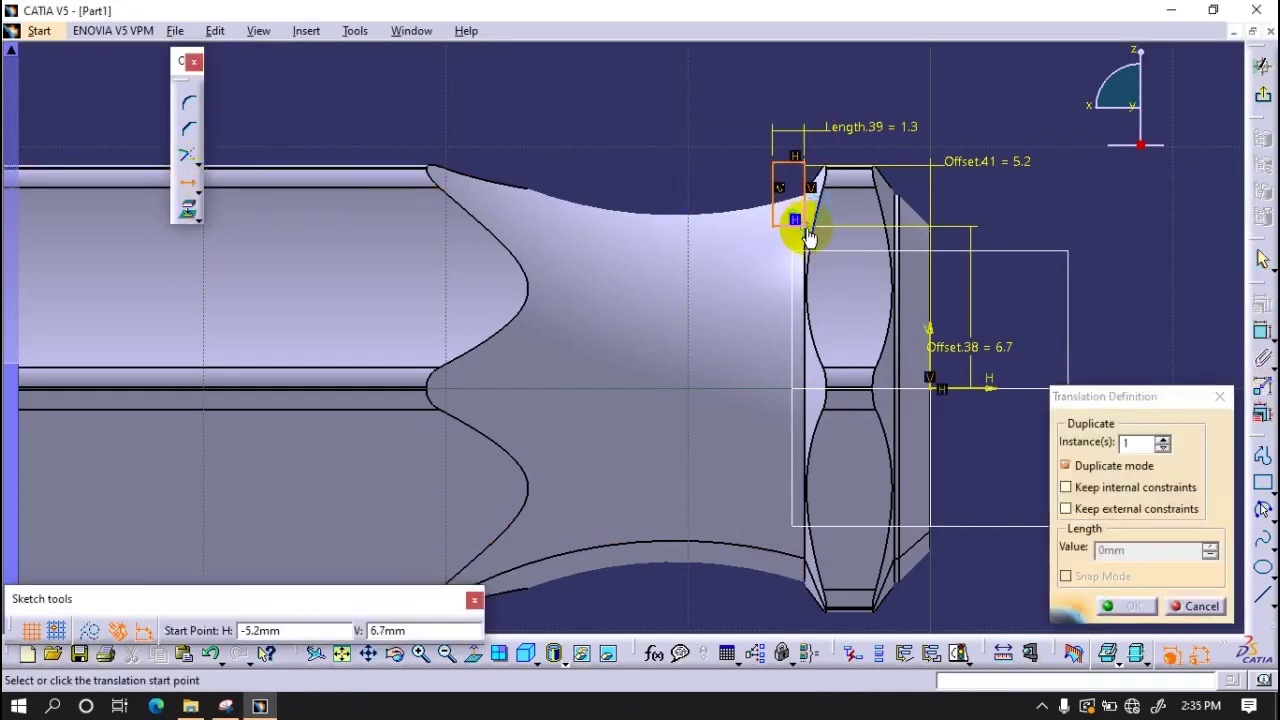
click(808, 236)
click(1160, 548)
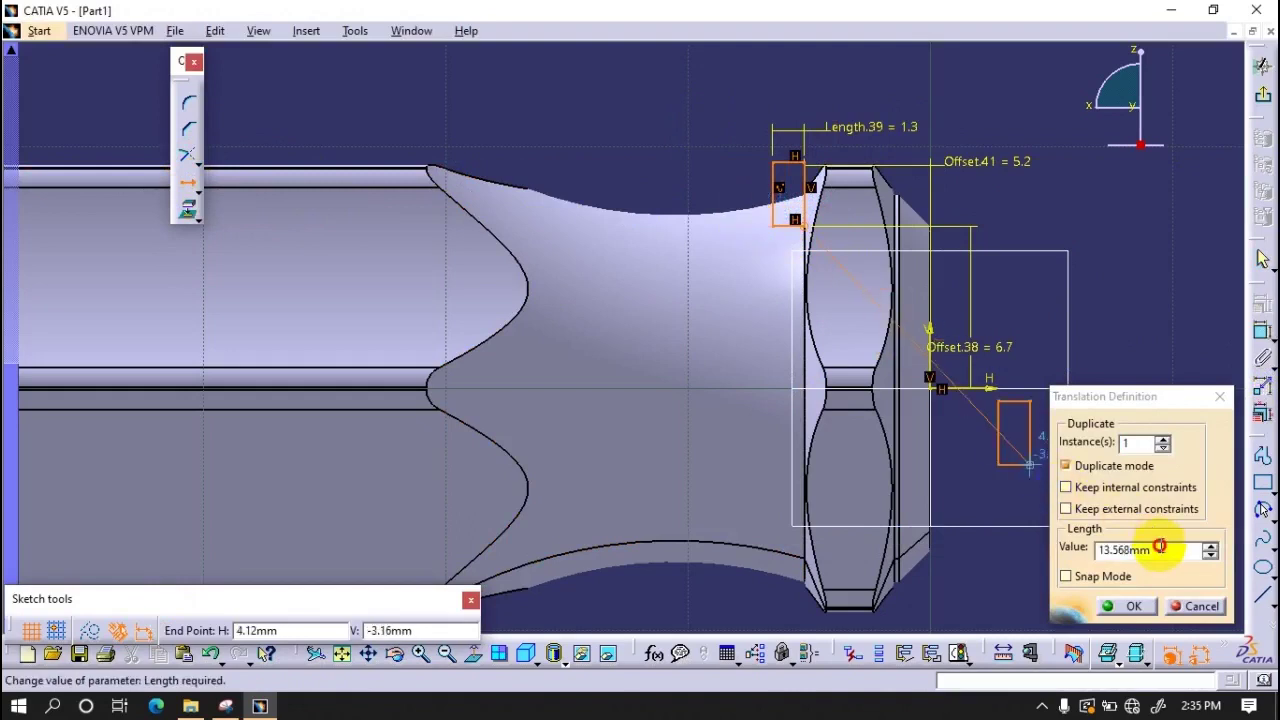
text(2)
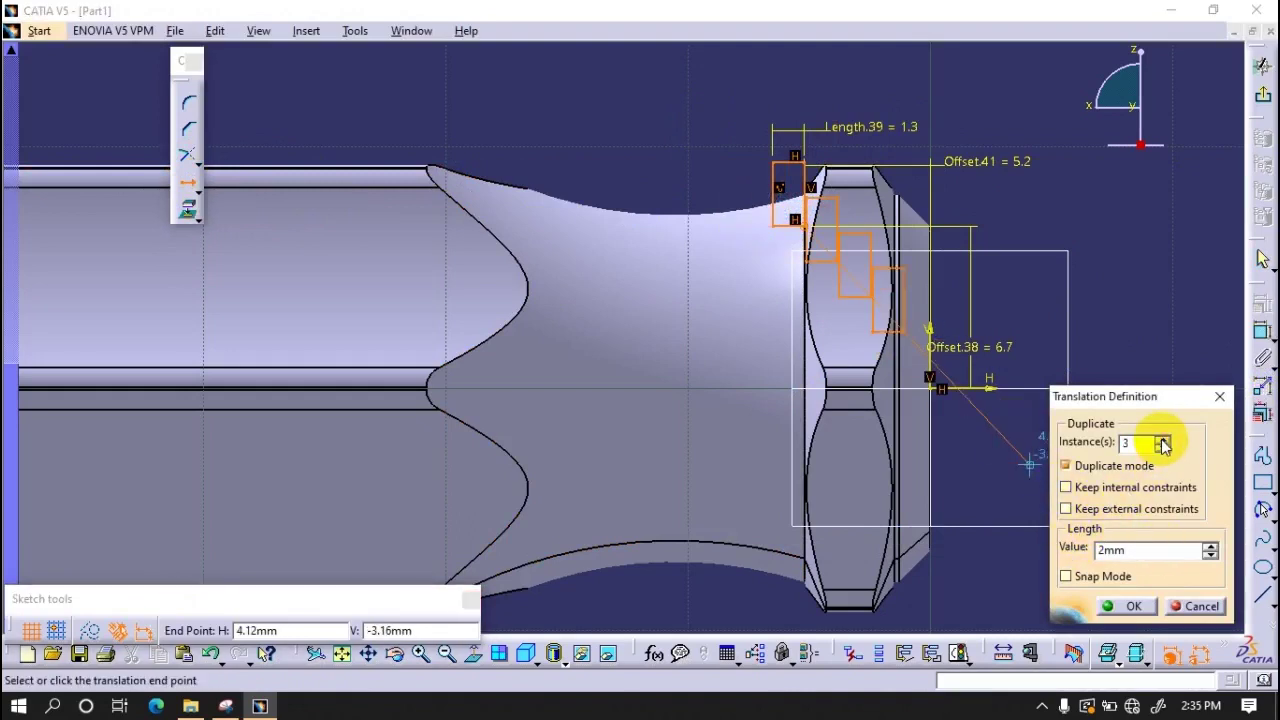
click(1163, 440)
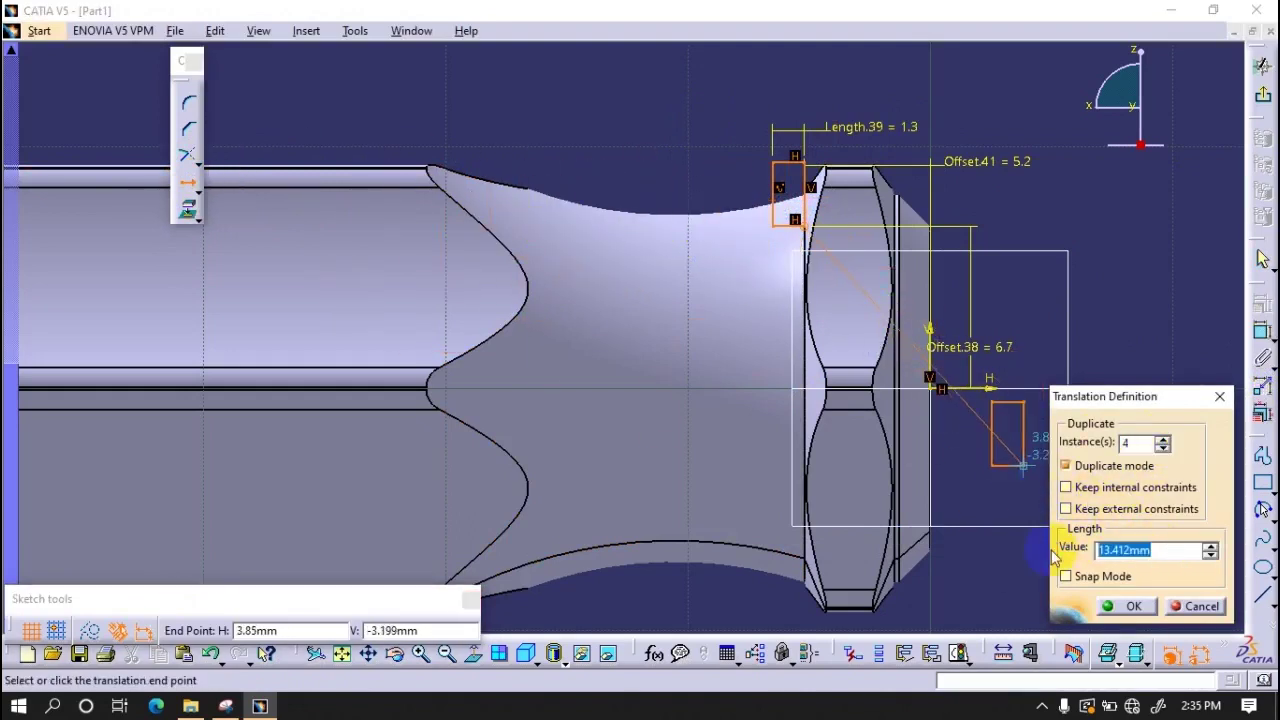
click(740, 235)
- Delete the extra leftmost rectangle copy
click(735, 235)
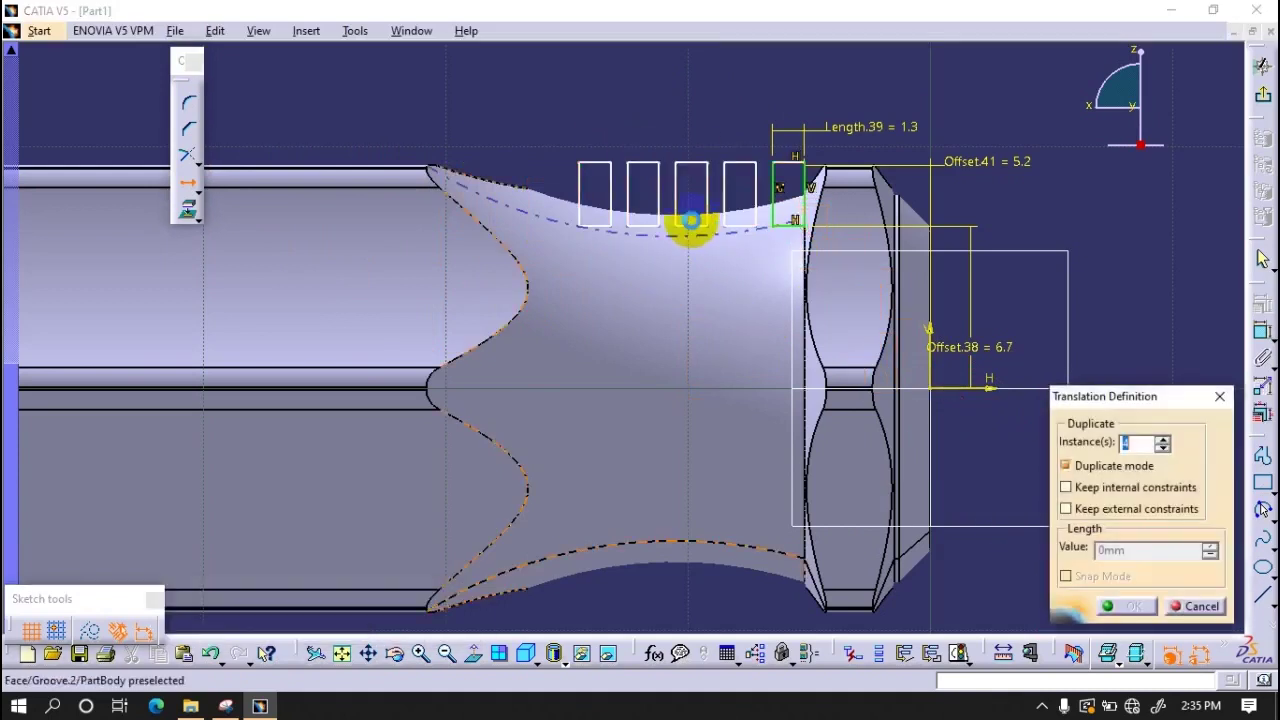
drag(490, 105, 640, 262)
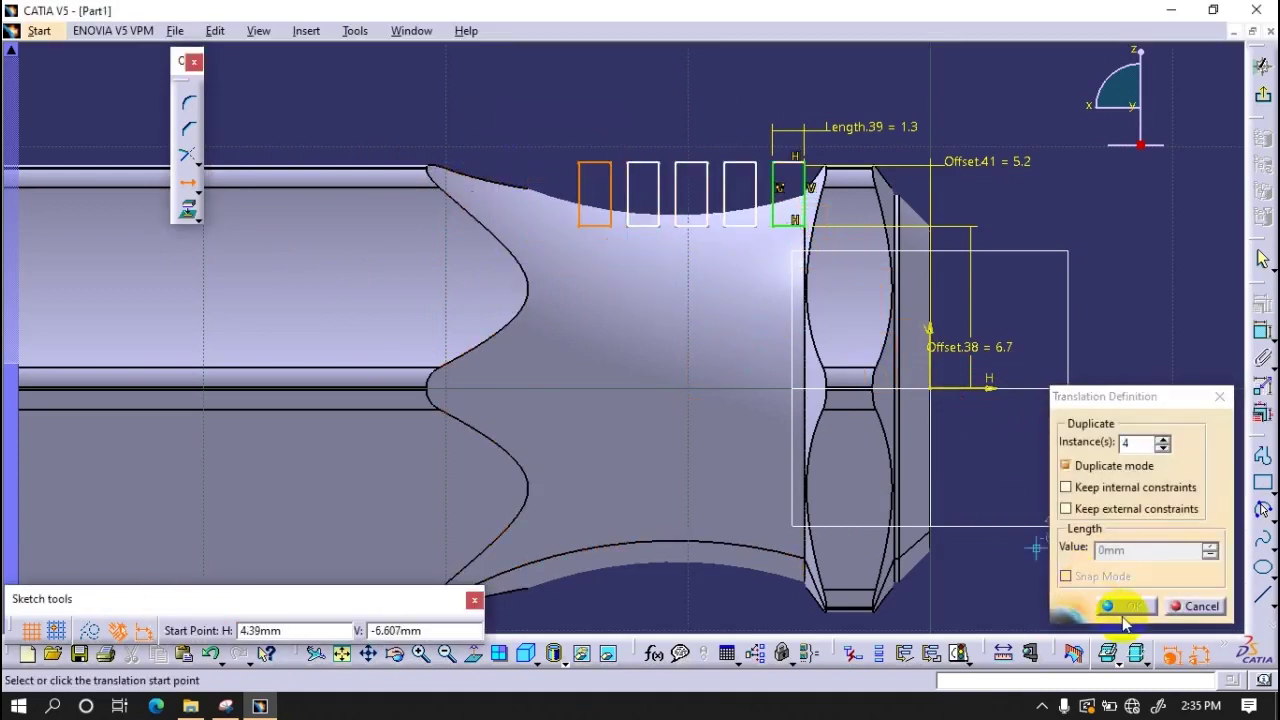
click(1125, 606)
drag(545, 130, 645, 285)
key(Delete)
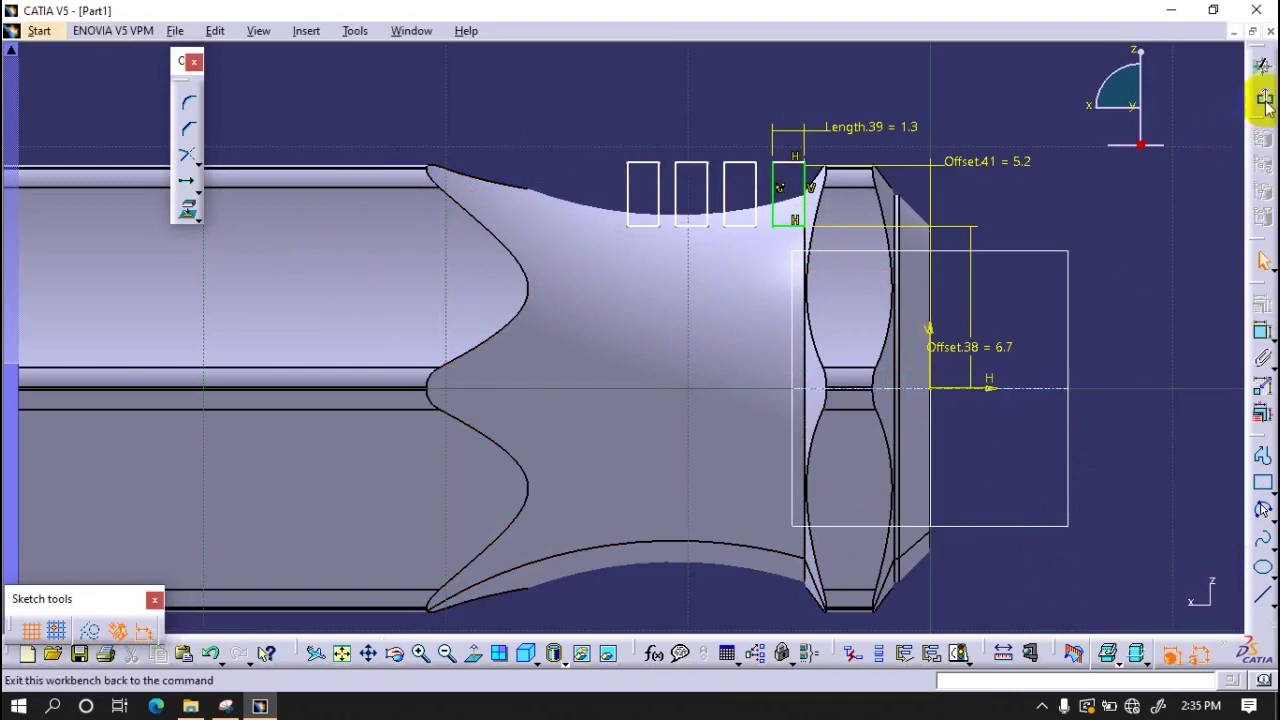
- Exit the sketch and groove the rectangles around the part's axis
click(1266, 100)
click(1147, 358)
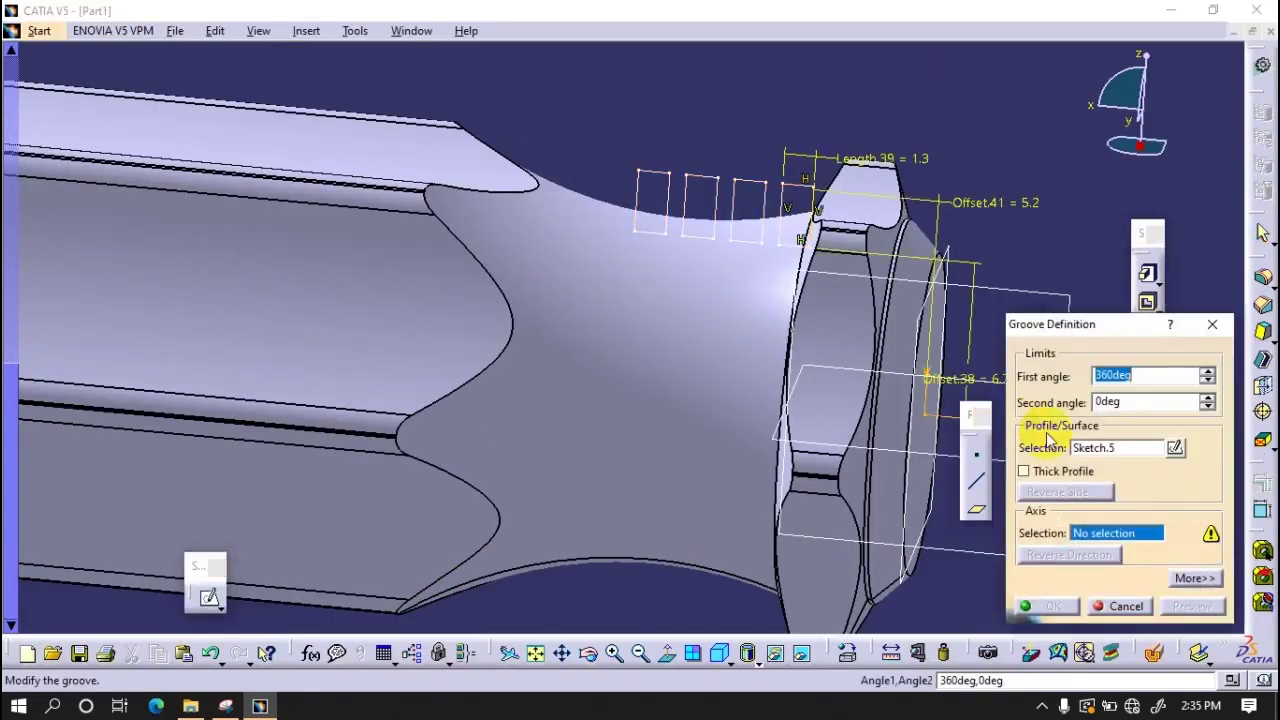
right_click(1105, 532)
click(1100, 570)
click(1050, 606)
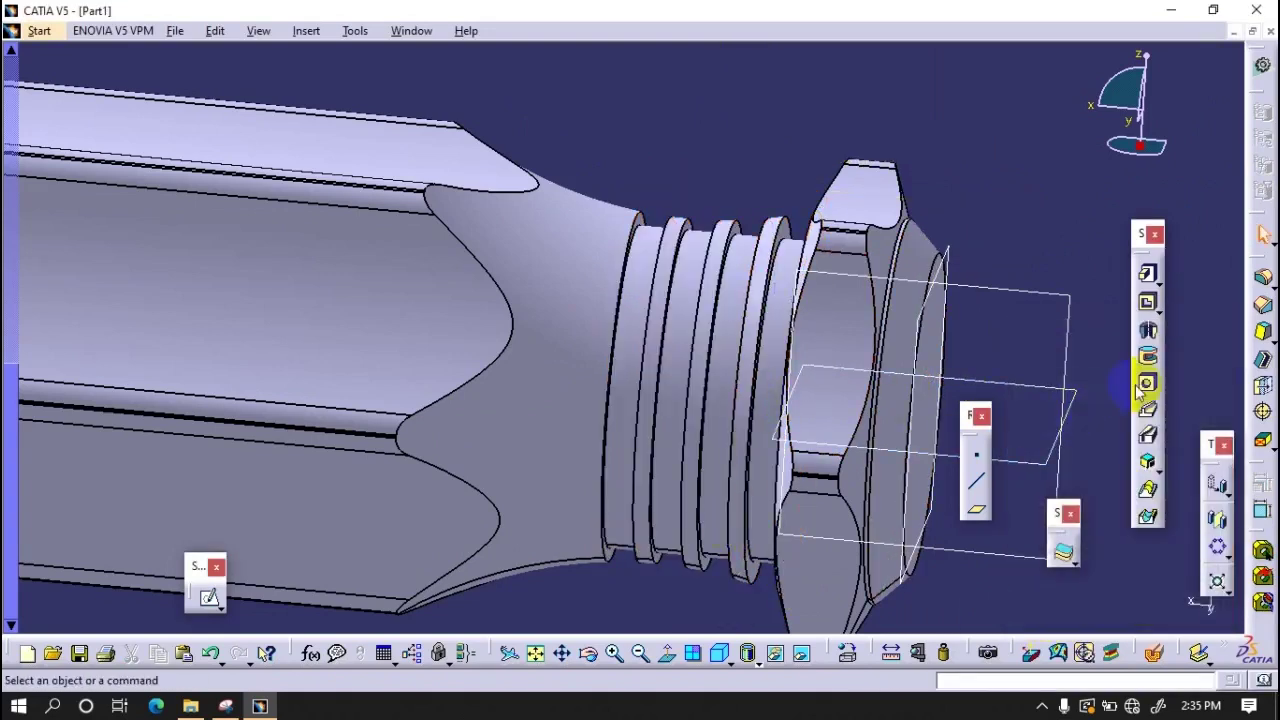
click(1262, 278)
- Select the ring-groove edges and try an edge fillet of about 0.65 mm
click(772, 238)
click(750, 230)
click(737, 225)
click(700, 225)
click(688, 222)
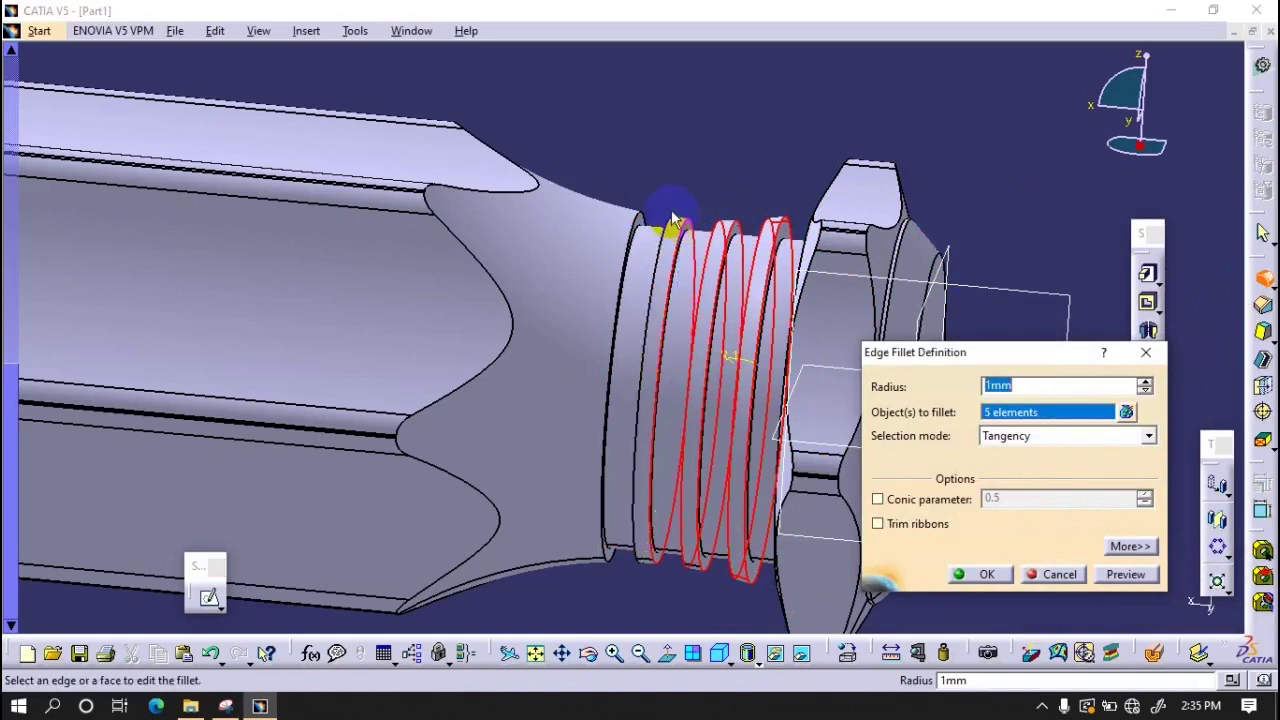
click(663, 210)
click(634, 214)
mouse_move(634, 214)
middle_down()
mouse_move(661, 385)
mouse_move(765, 365)
middle_up()
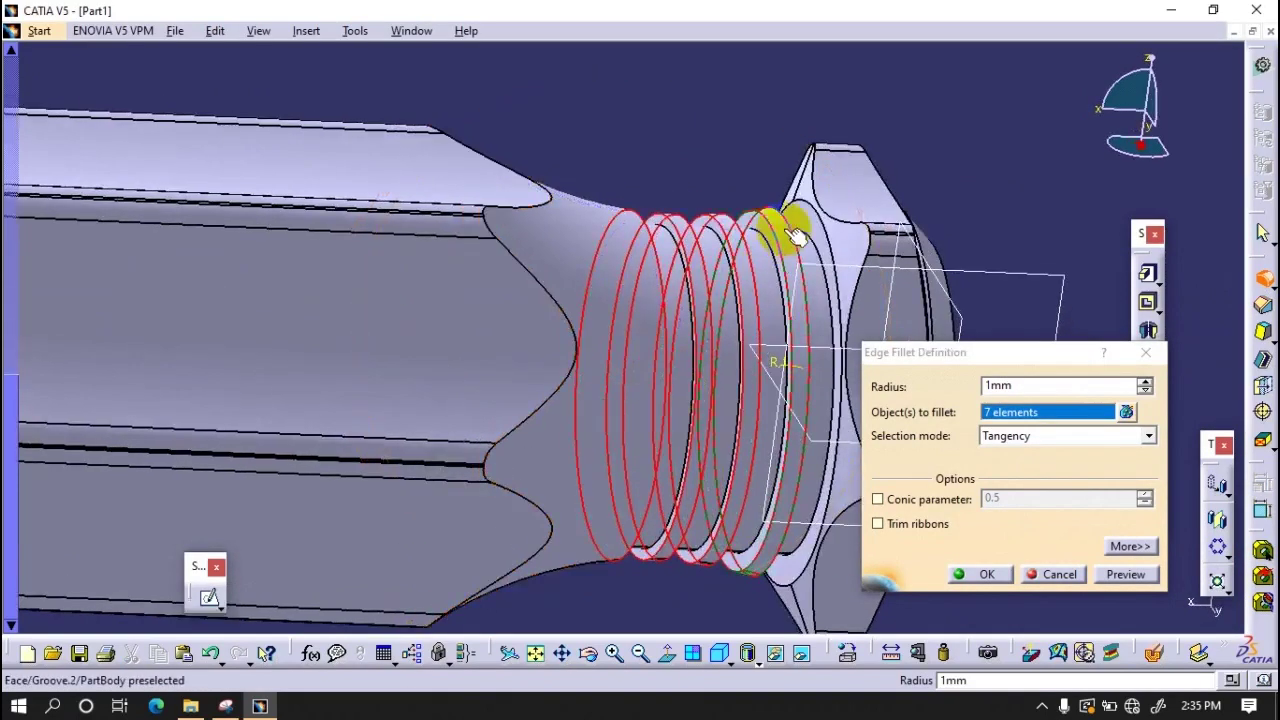
click(827, 243)
double_click(1005, 385)
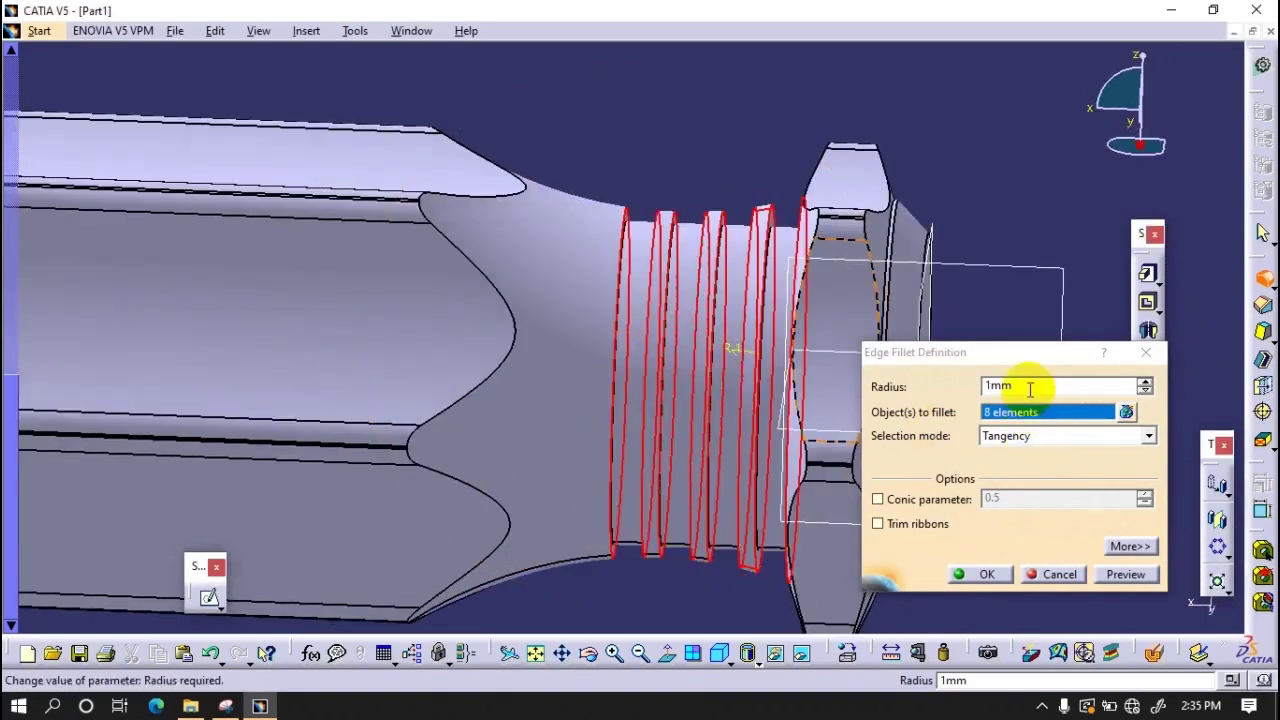
text(1.3/2)
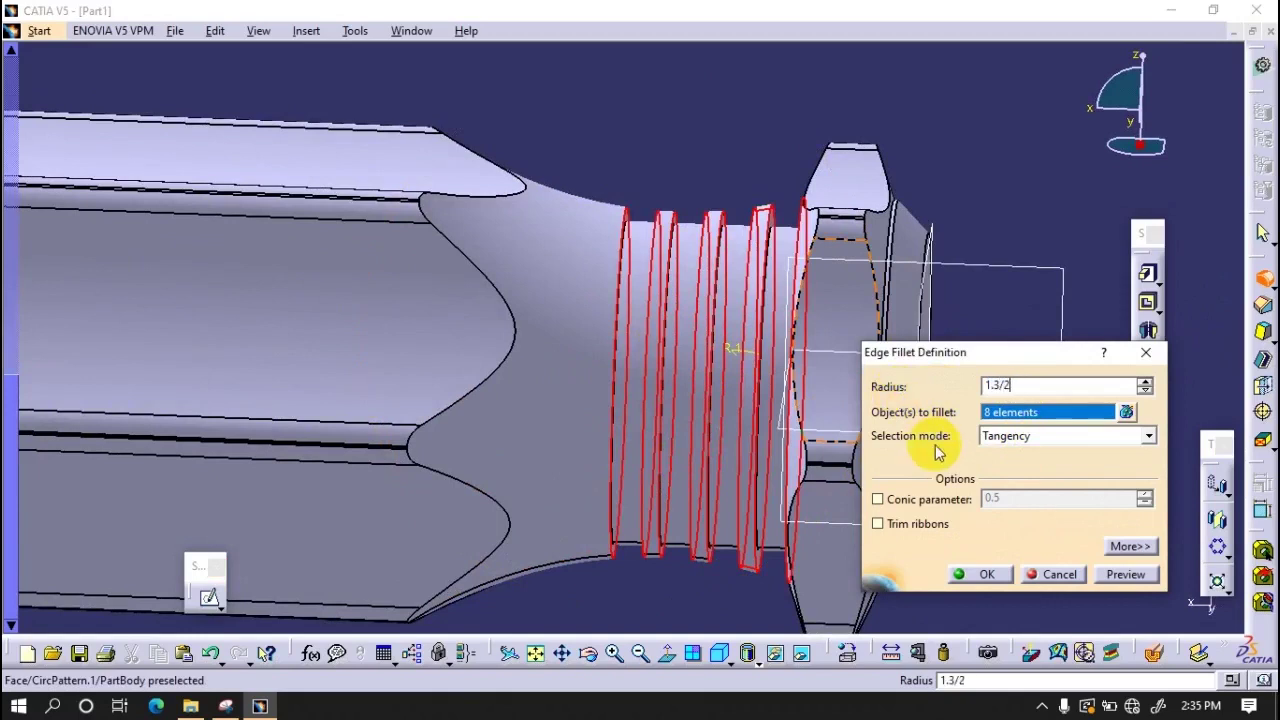
click(990, 572)
- Dismiss the fillet update errors and cancel the failed fillet
click(775, 393)
click(779, 394)
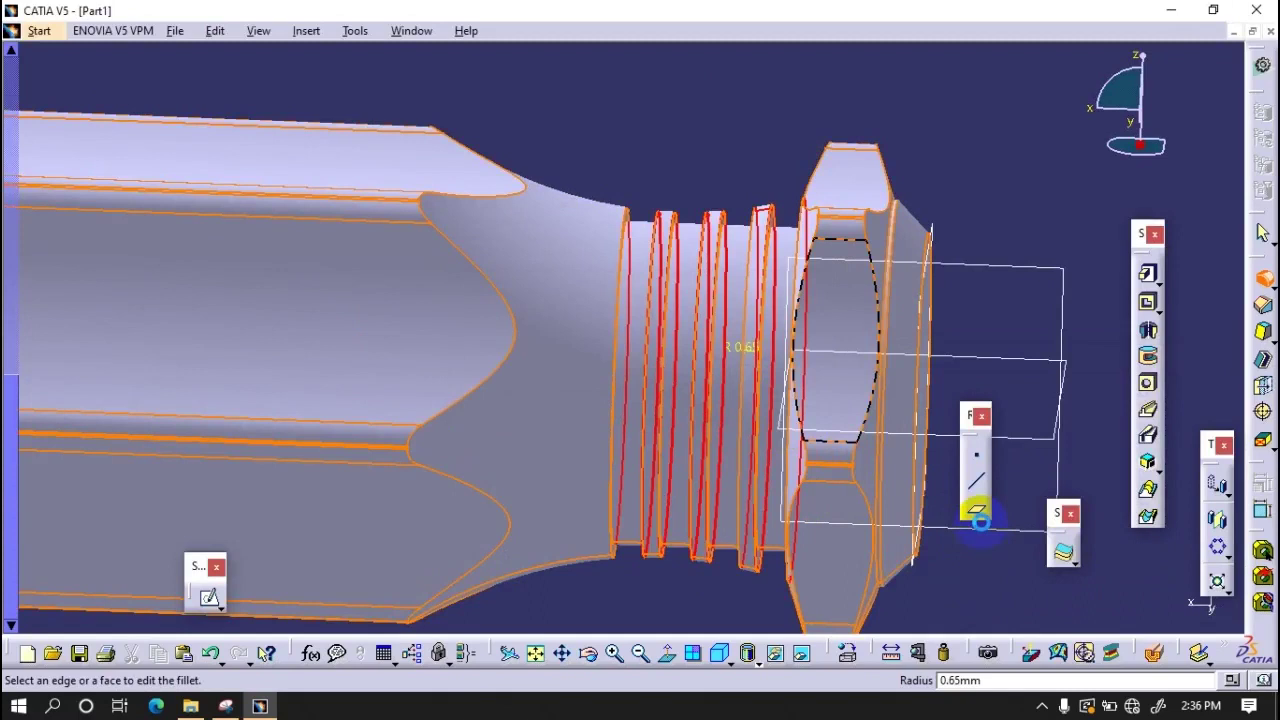
click(777, 400)
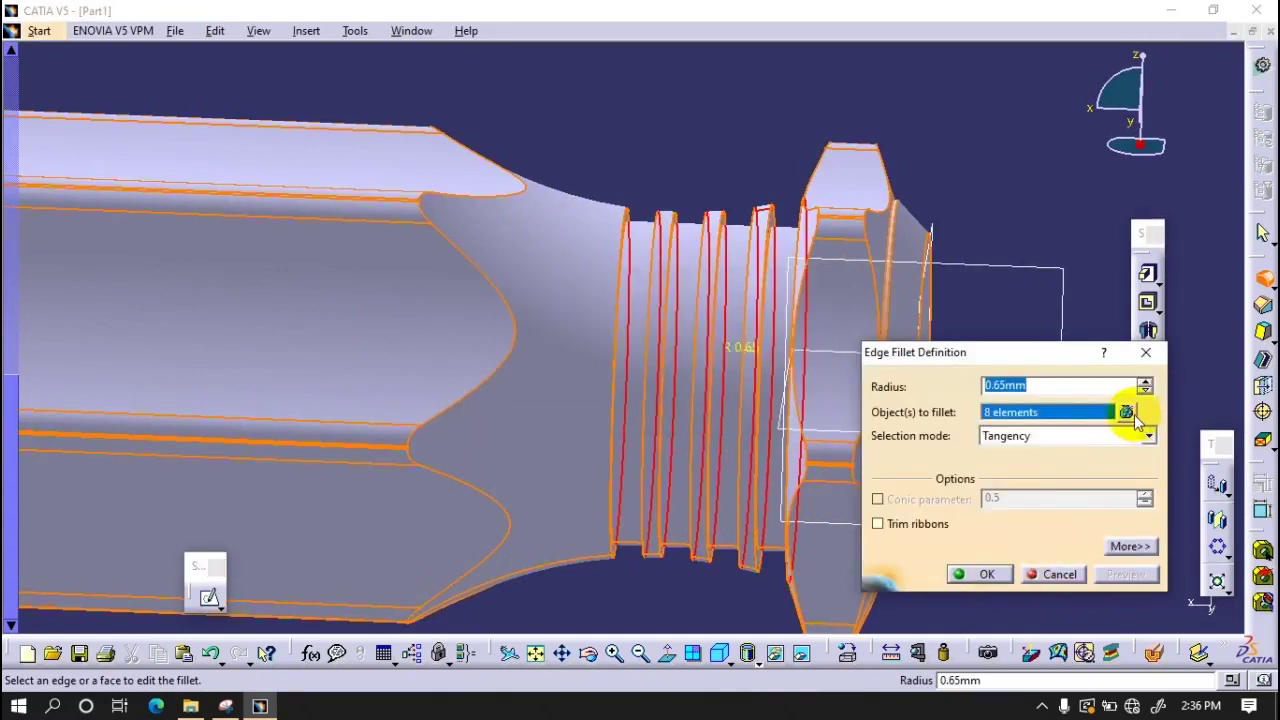
click(1126, 412)
click(1192, 601)
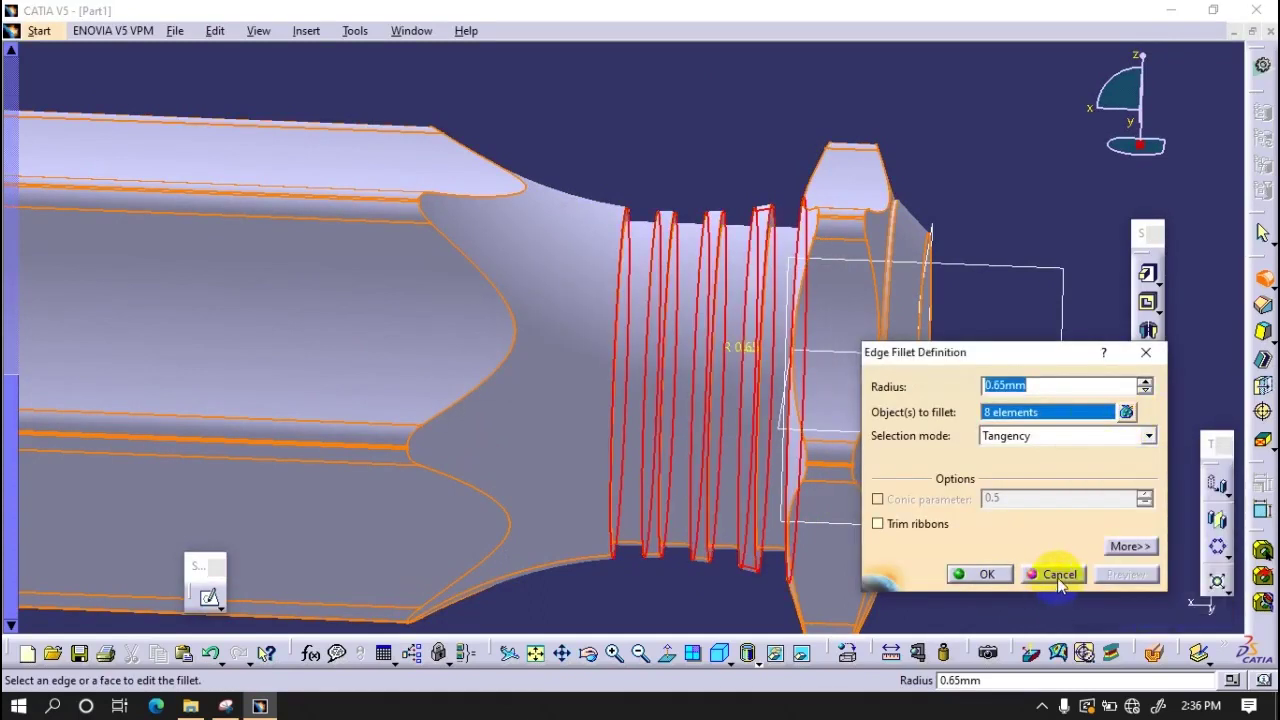
click(1052, 573)
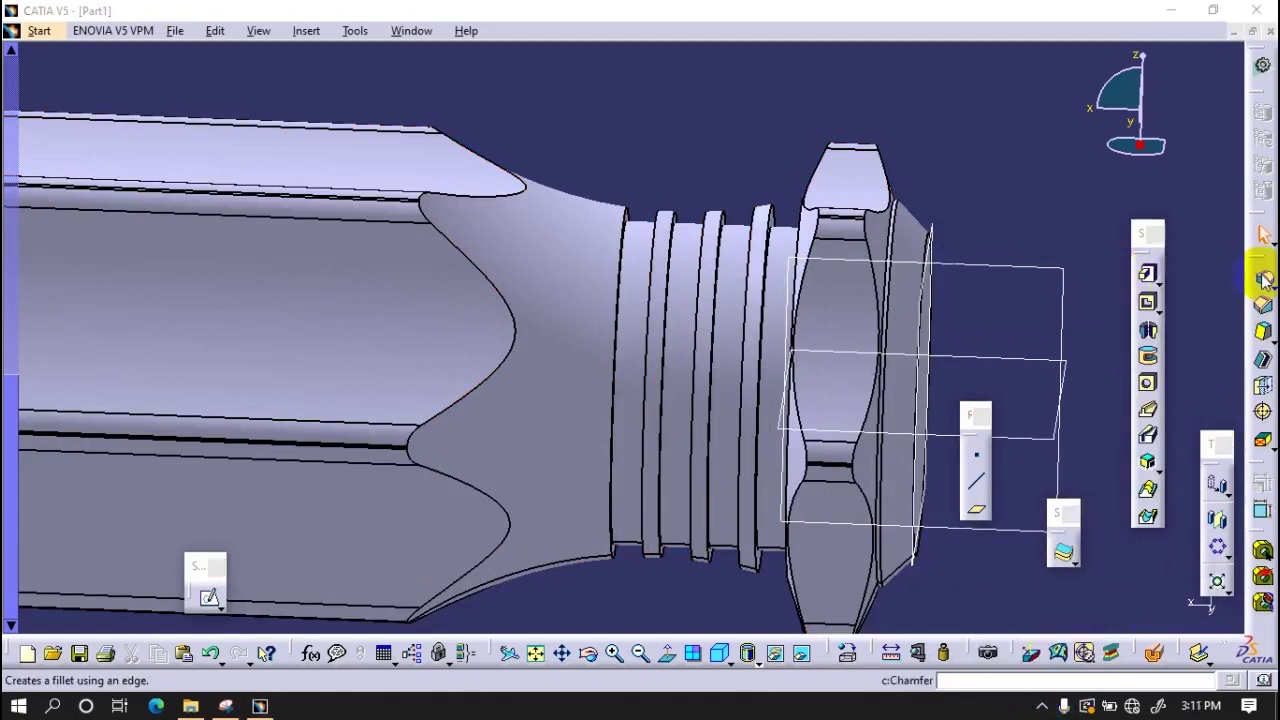
- Fillet the groove edges with a 0.25 mm radius
click(1265, 280)
click(764, 232)
click(702, 250)
click(652, 251)
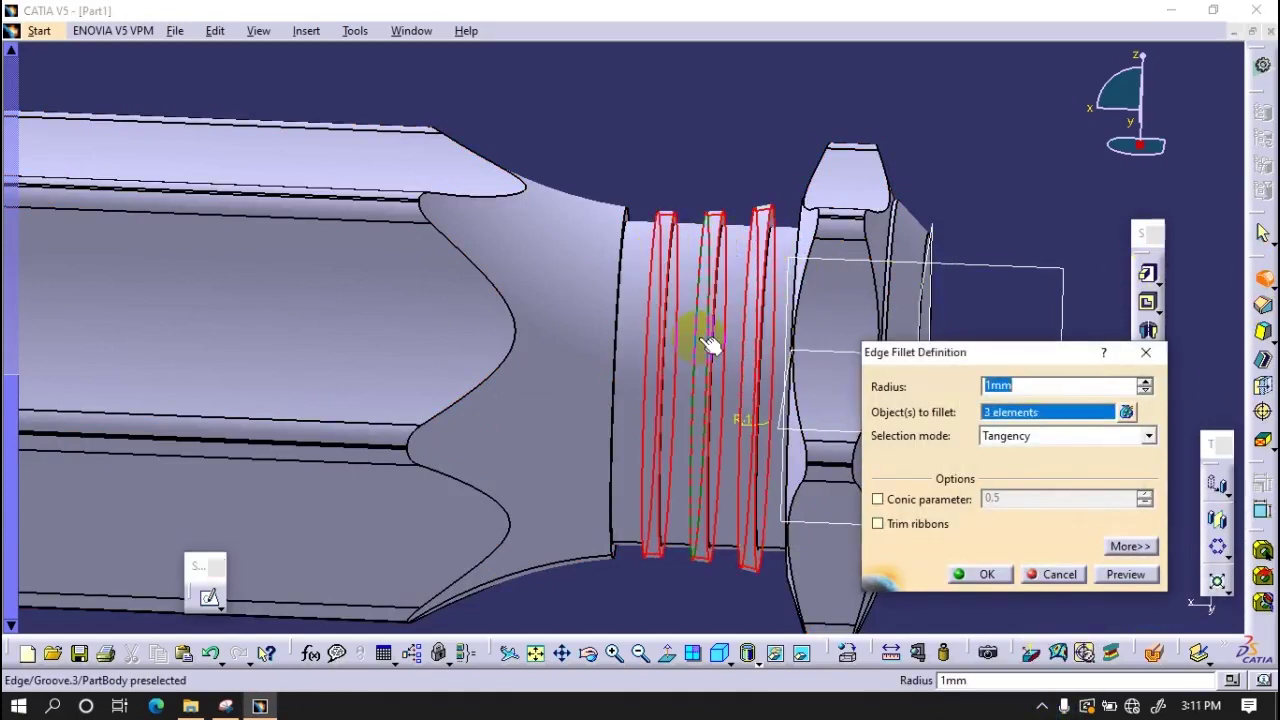
click(1050, 385)
text(0.25)
click(975, 574)
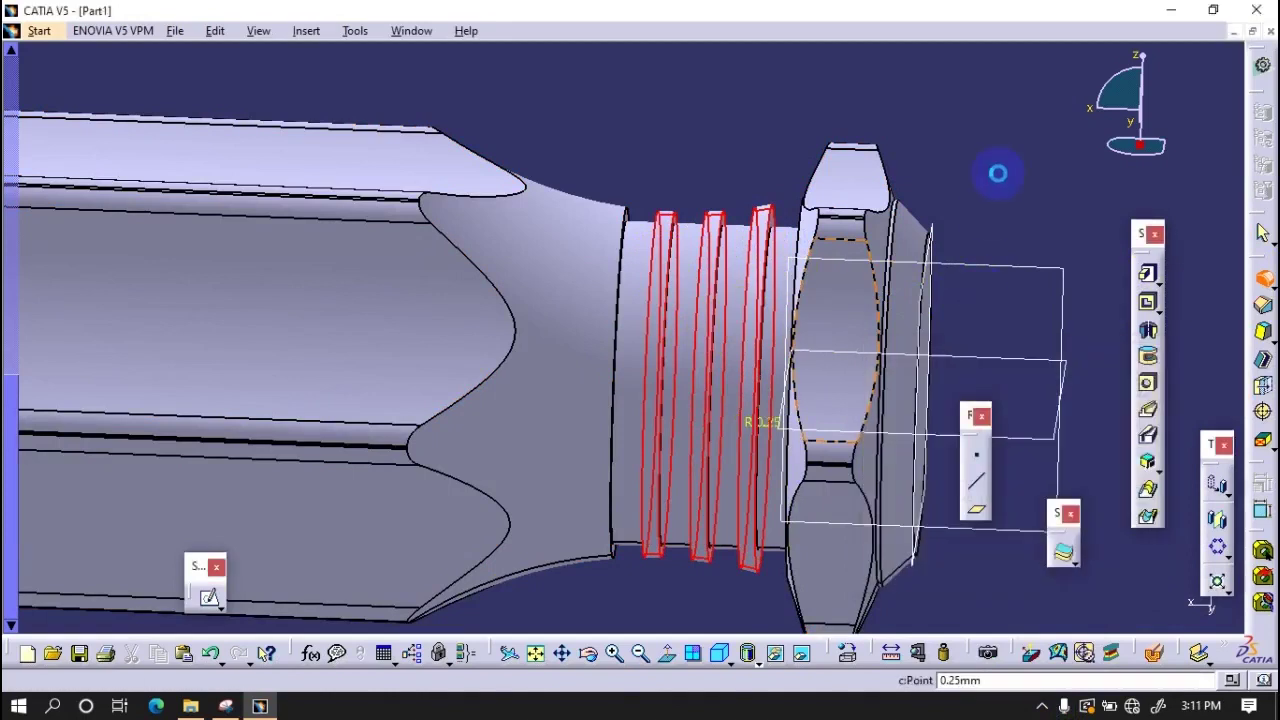
- Fillet one more edge at 0.25 mm, then insert a new Body.2
mouse_move(737, 263)
middle_down()
mouse_move(815, 290)
mouse_move(640, 218)
middle_up()
click(822, 240)
click(640, 218)
click(975, 574)
mouse_move(986, 211)
middle_down()
mouse_move(836, 308)
mouse_move(737, 409)
middle_up()
click(1053, 574)
mouse_move(1053, 574)
middle_down()
mouse_move(912, 518)
mouse_move(507, 440)
mouse_move(760, 491)
mouse_move(666, 329)
mouse_move(466, 251)
middle_up()
click(306, 30)
click(318, 78)
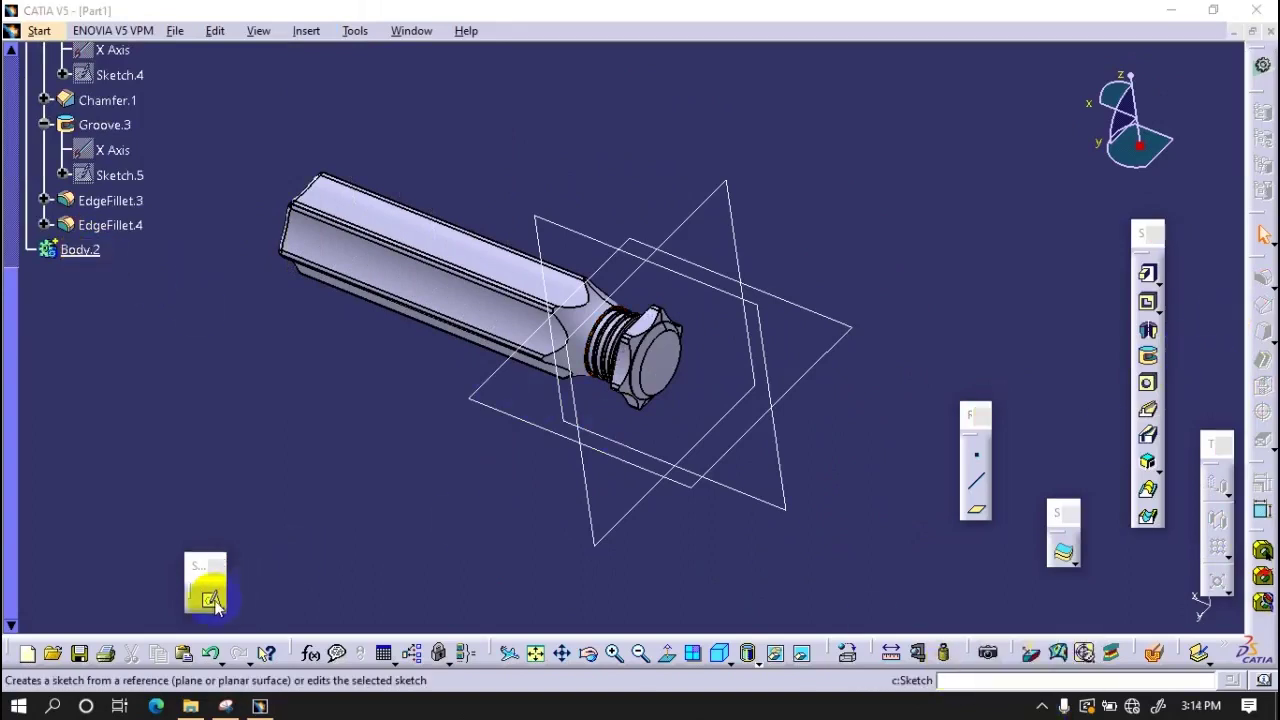
- Start a new sketch on a plane and hide the PartBody geometry
click(209, 598)
click(680, 272)
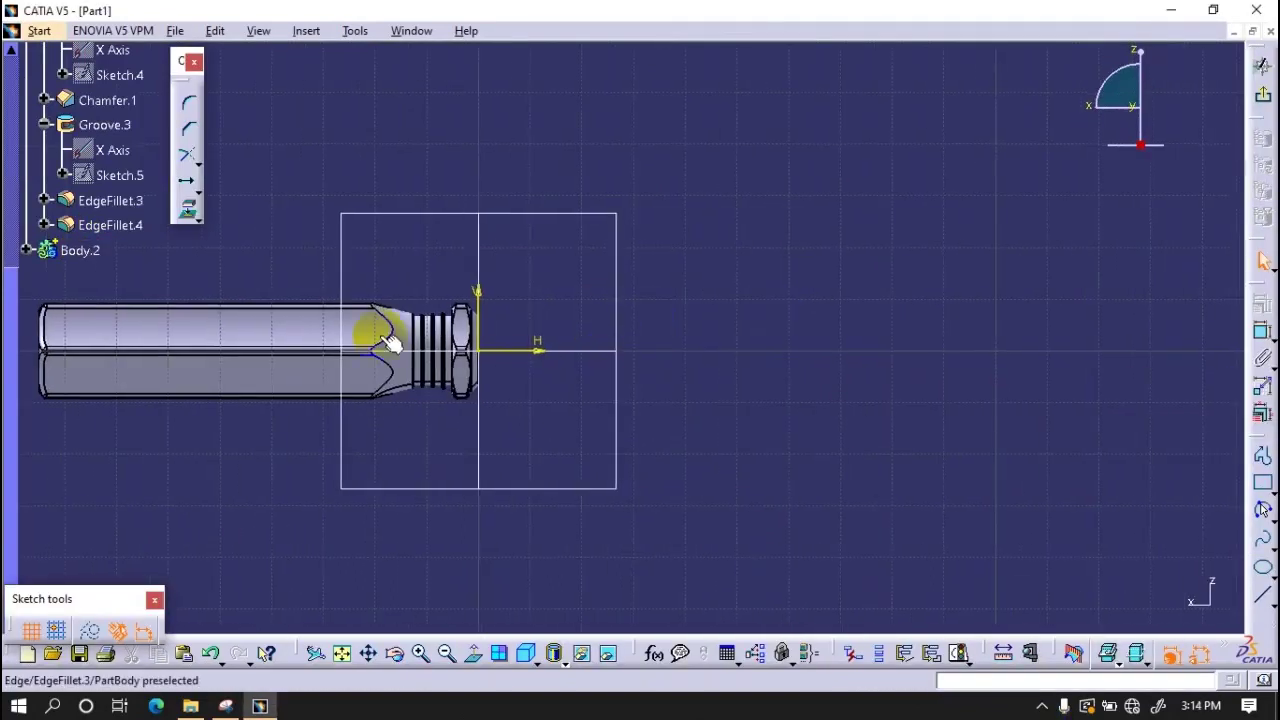
click(75, 157)
right_click(75, 160)
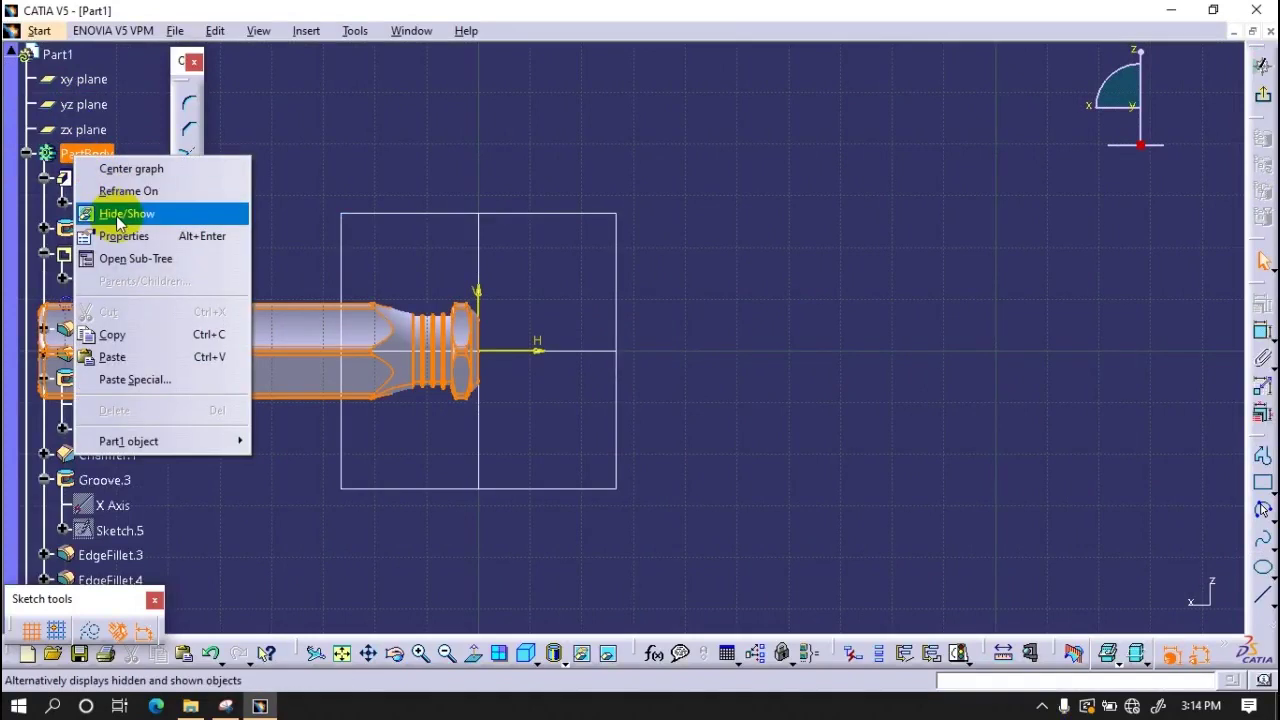
click(117, 214)
- Draw a long thin rectangle left of the origin and dimension it from the vertical axis
click(1263, 483)
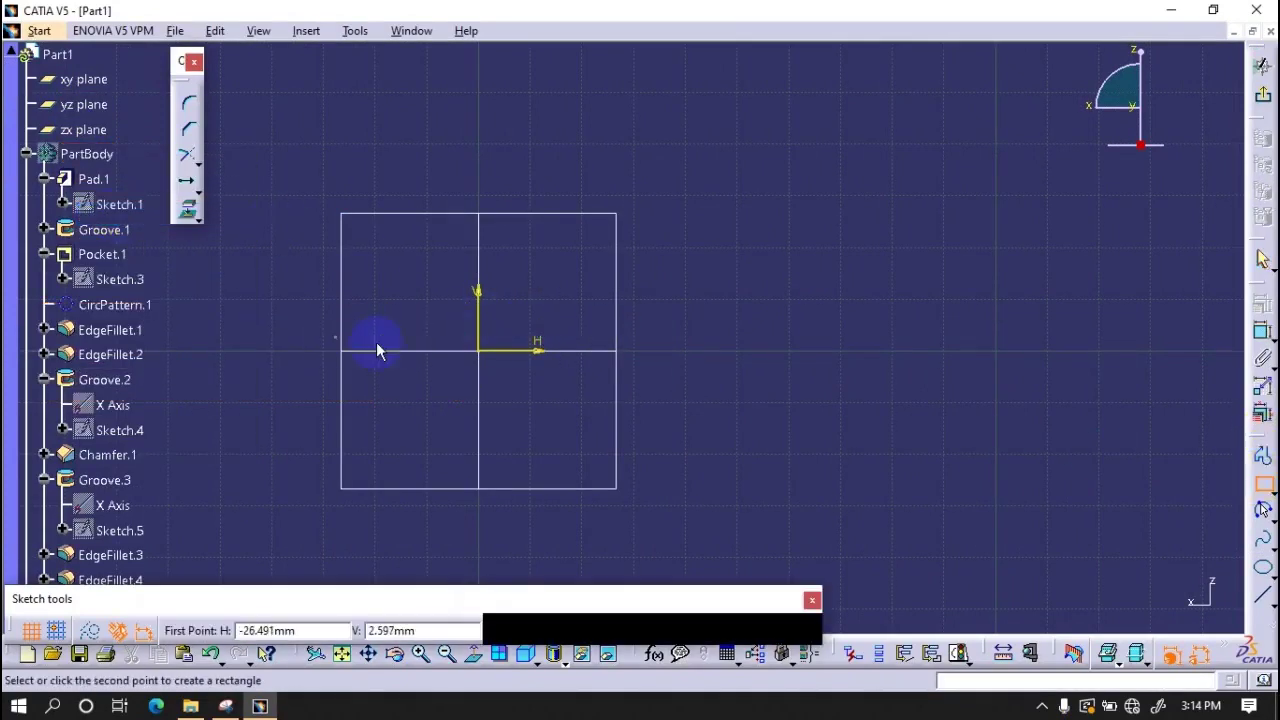
click(334, 338)
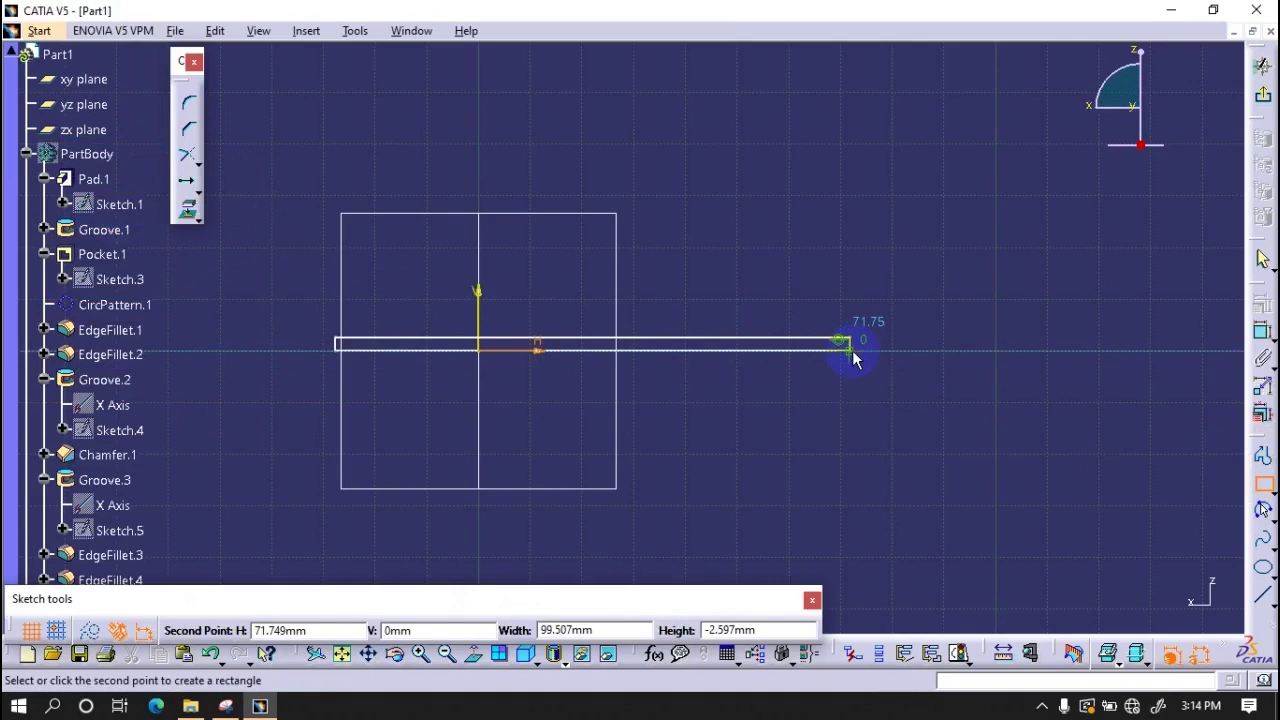
click(852, 350)
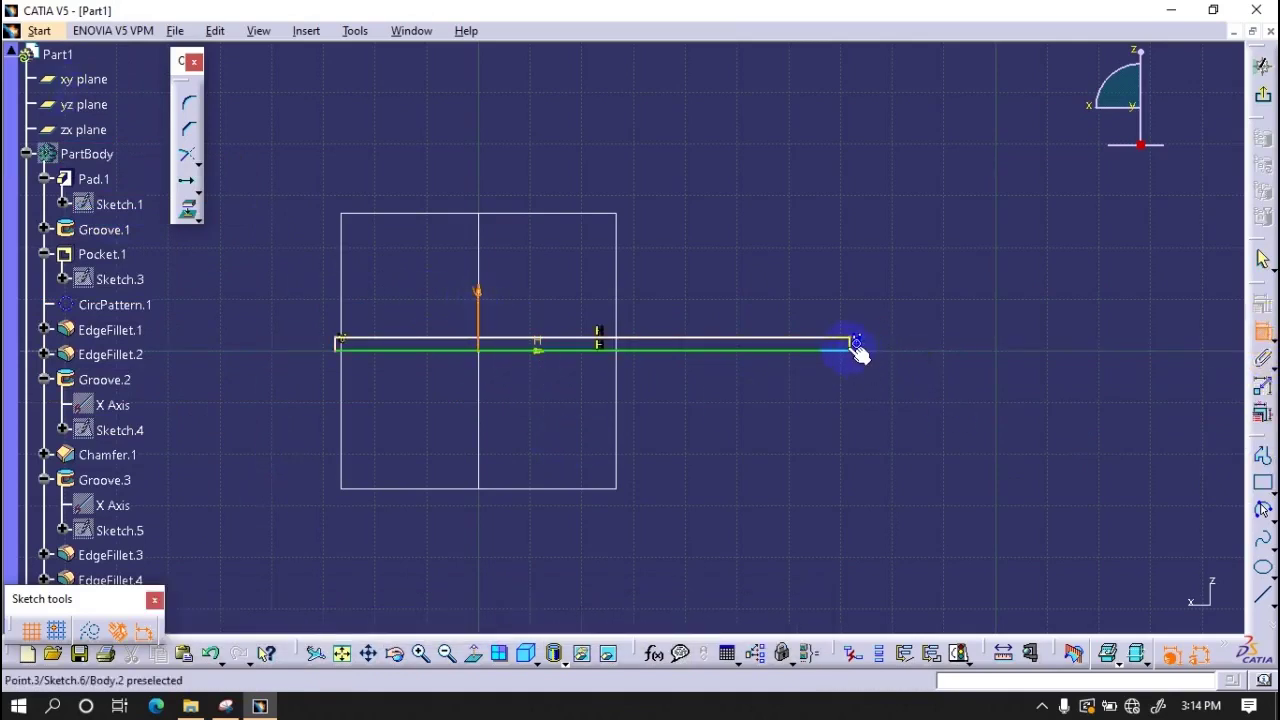
double_click(808, 451)
text(9)
click(480, 302)
- Set the line's left end 30 mm from the vertical axis
click(1263, 335)
click(478, 380)
click(338, 343)
click(401, 416)
double_click(403, 418)
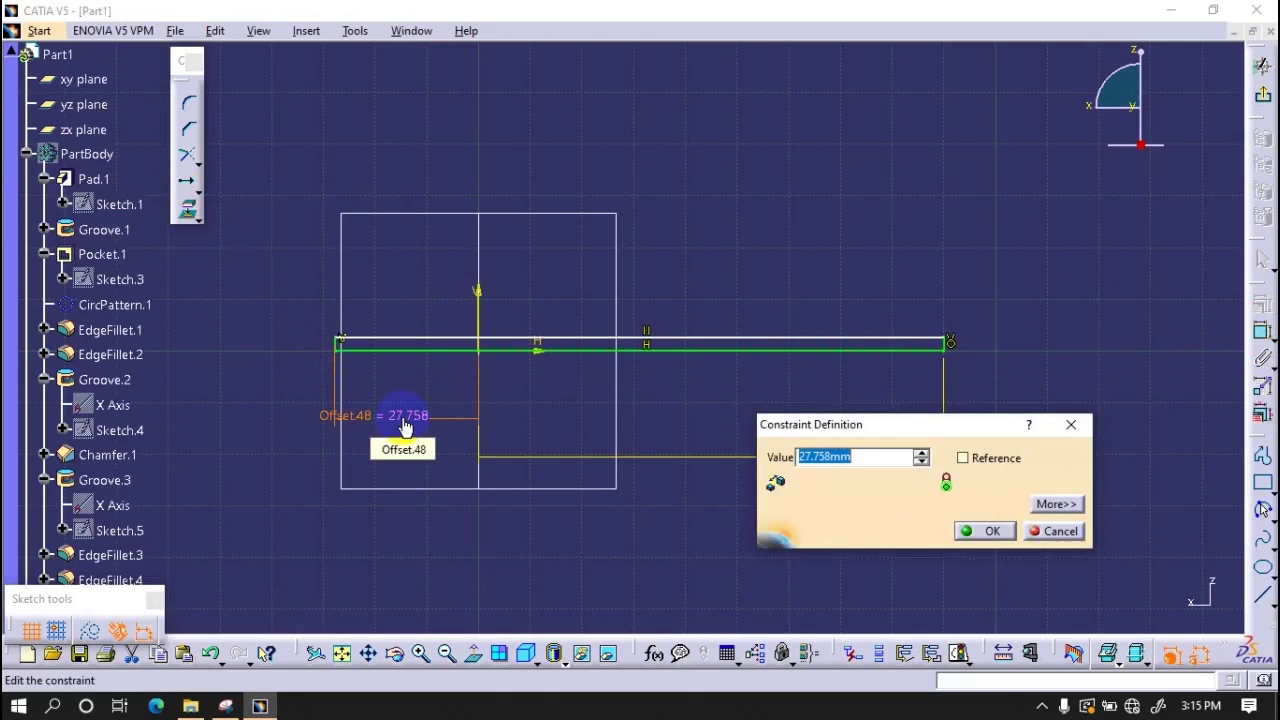
text(30)
key(Return)
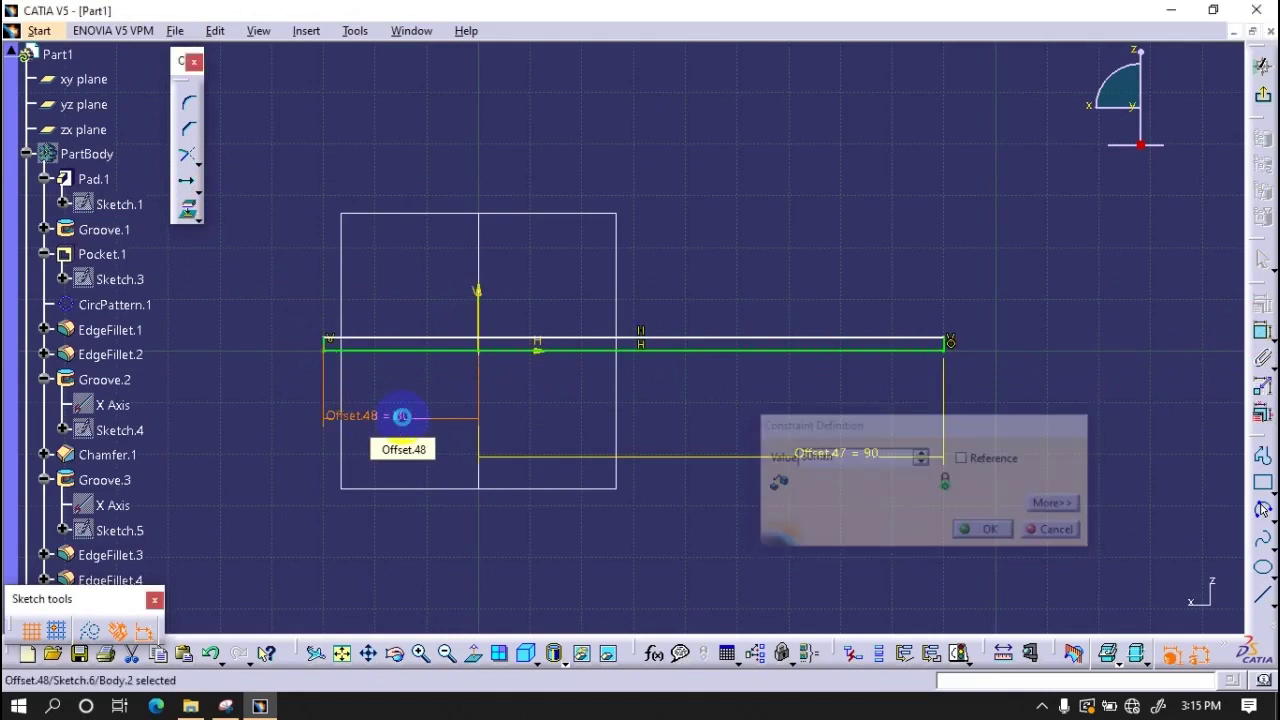
click(452, 457)
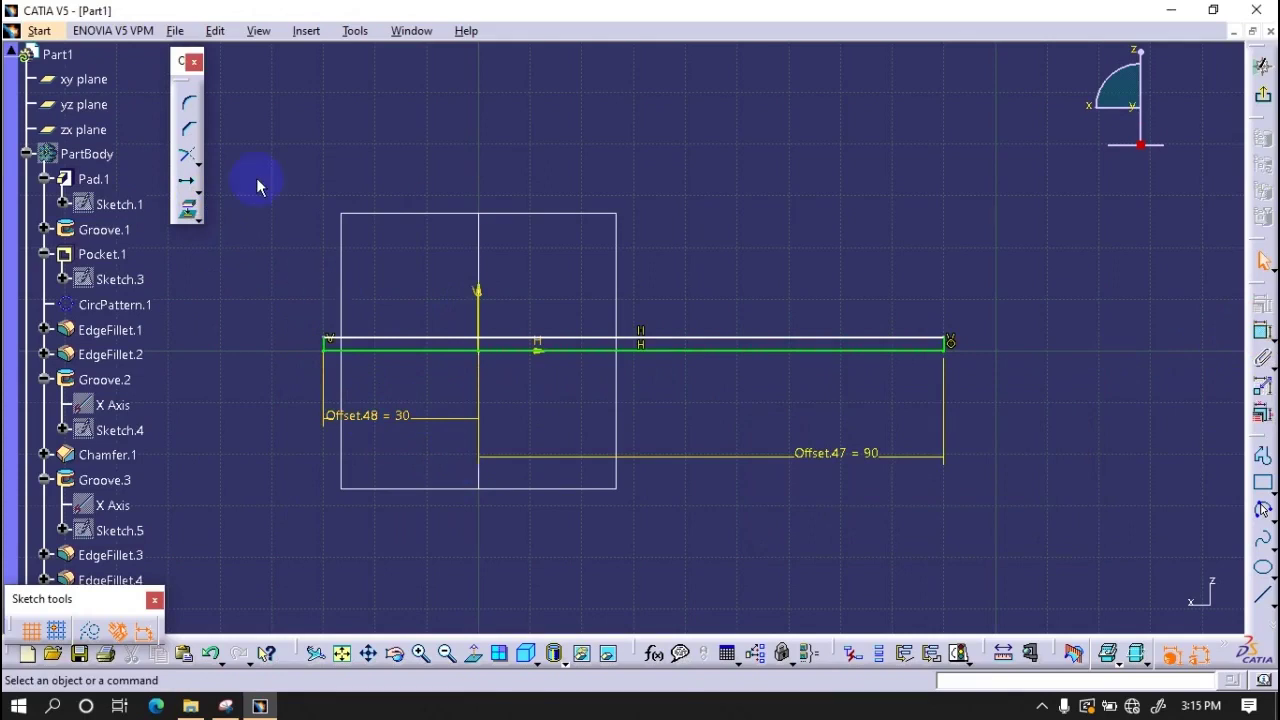
- Add an offset at the line's right end and set it to 3 mm
click(1263, 333)
click(768, 345)
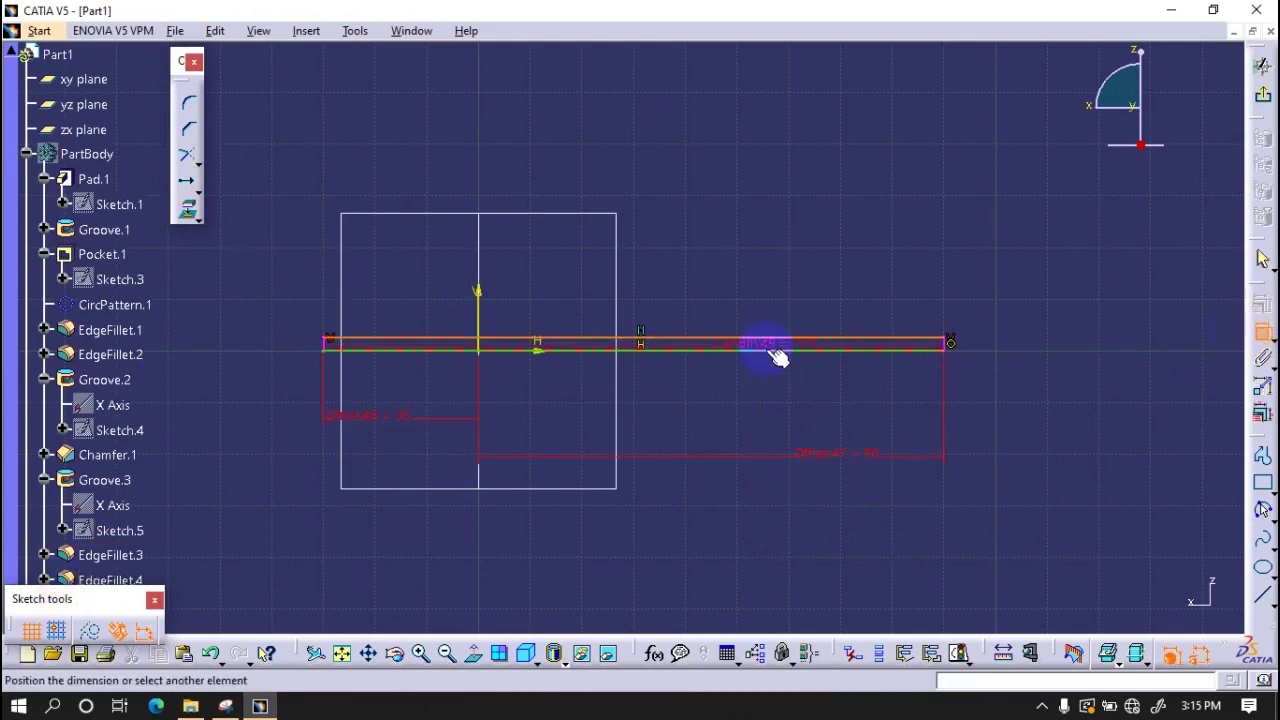
click(1030, 275)
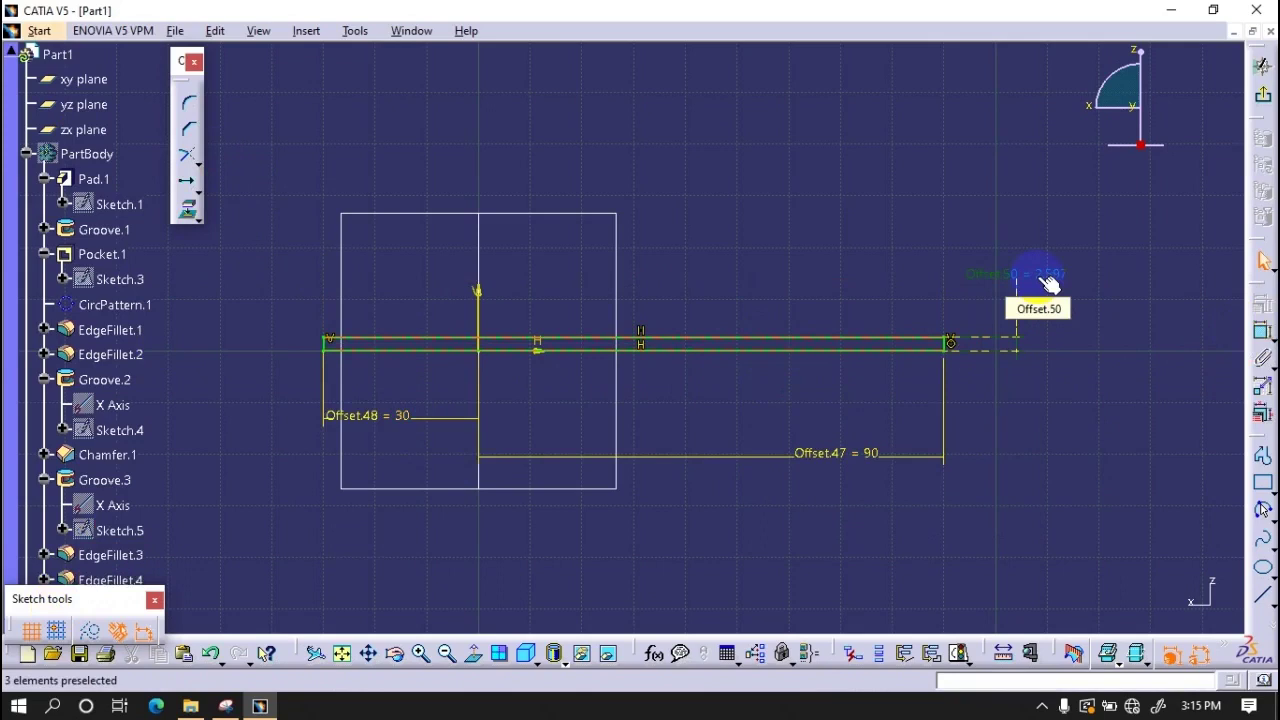
double_click(1040, 270)
text(6)
key(Return)
double_click(1058, 268)
text(3mm)
key(Return)
- Draw a profile line from the green line's right end toward the tip
click(1263, 455)
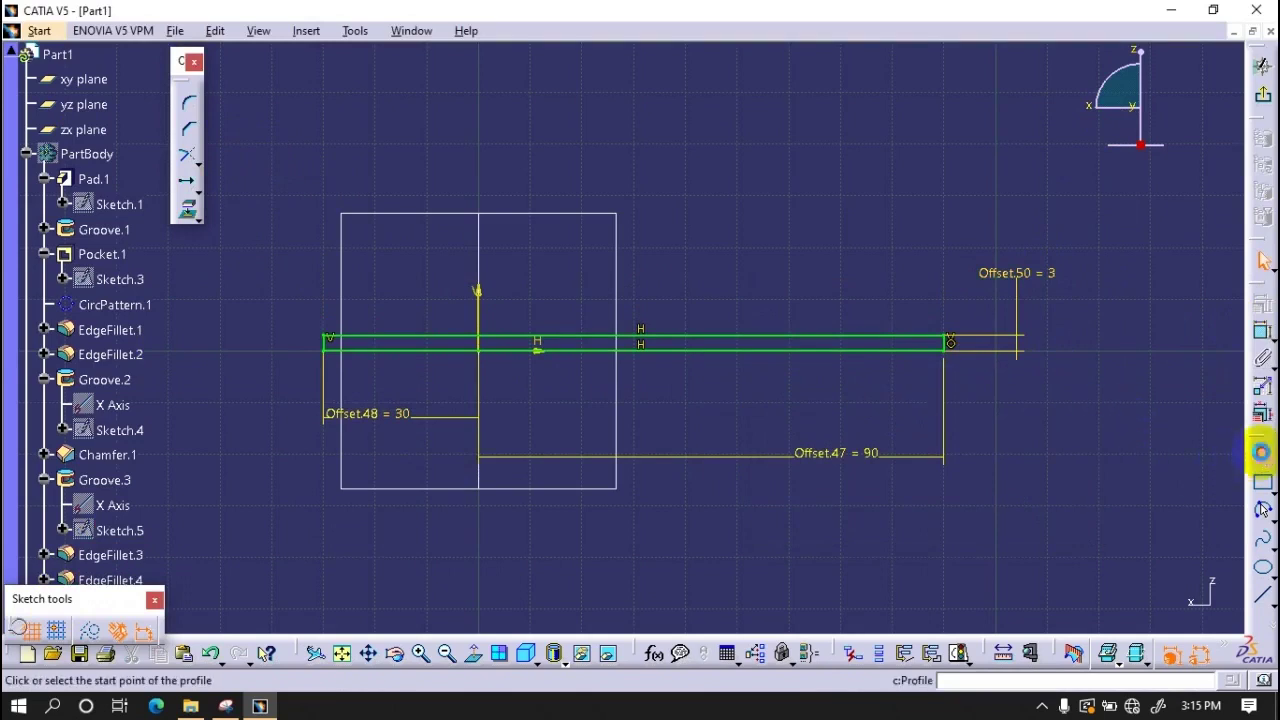
click(948, 342)
click(1259, 455)
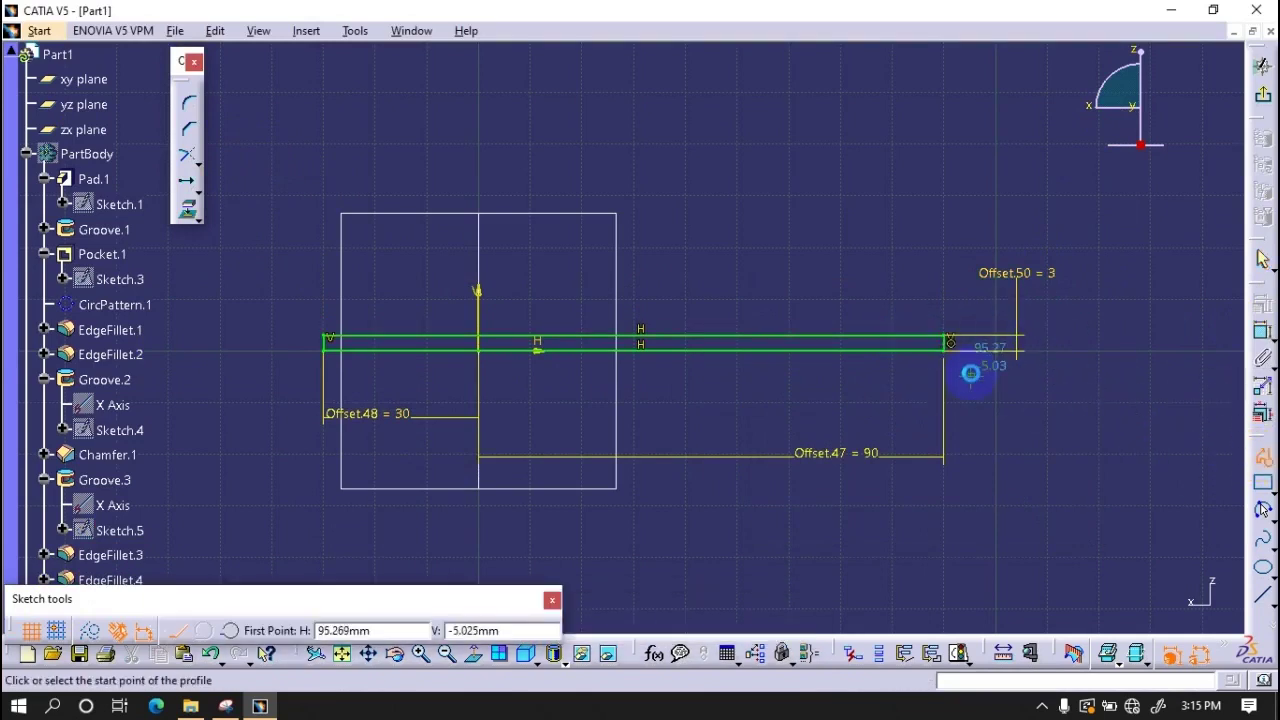
middle_drag(926, 389, 834, 324)
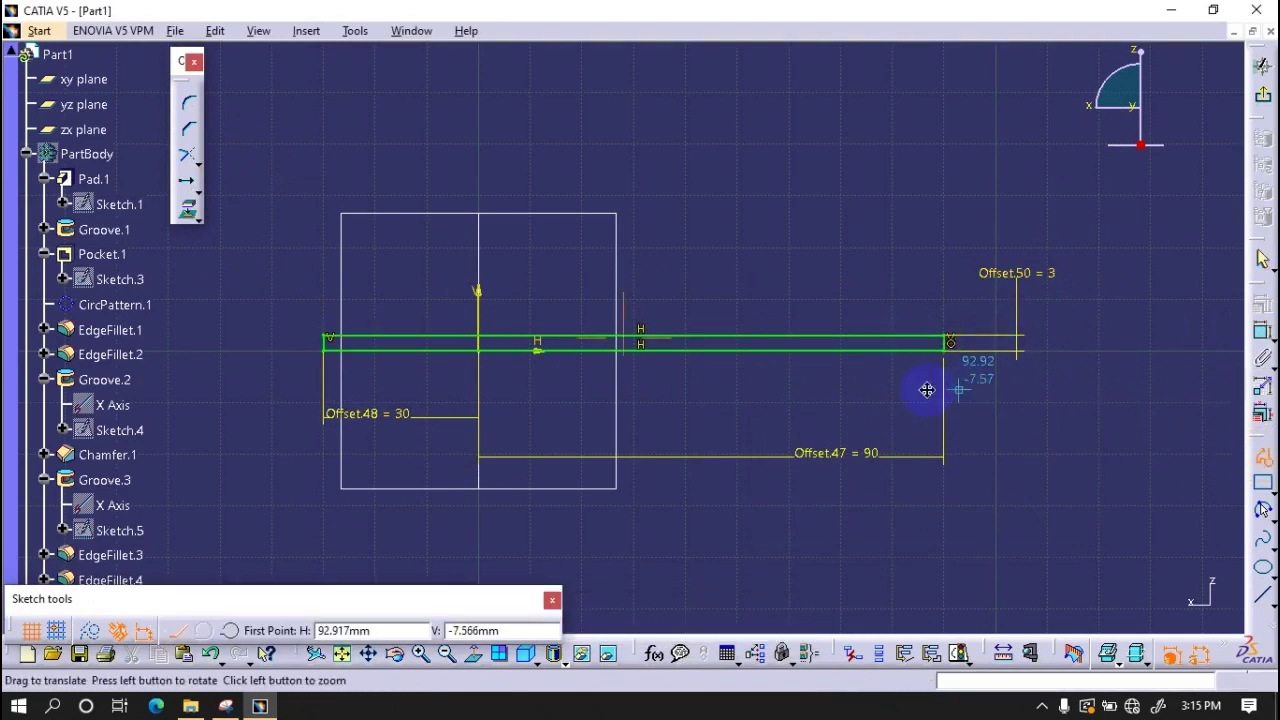
click(838, 328)
mouse_move(845, 332)
middle_down()
mouse_move(925, 414)
mouse_move(786, 371)
middle_up()
click(797, 370)
click(478, 670)
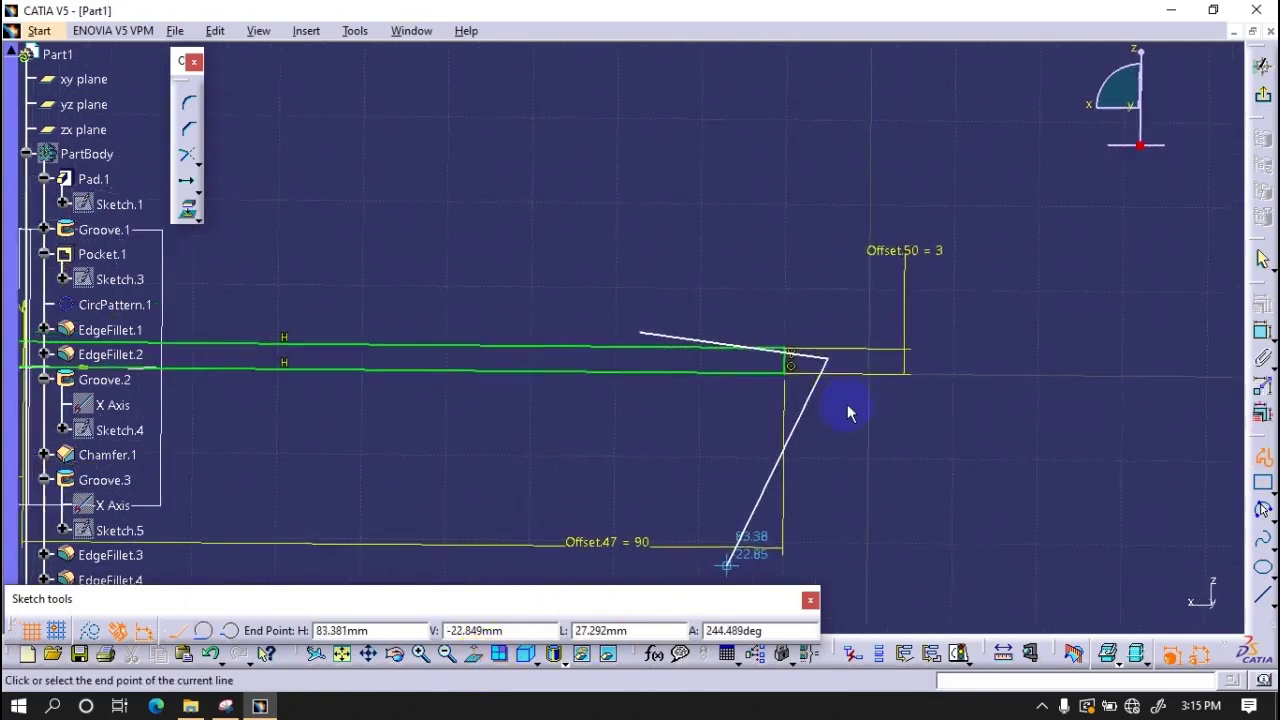
click(1261, 332)
- Constrain the angled line at 20° to the horizontal line
click(1258, 332)
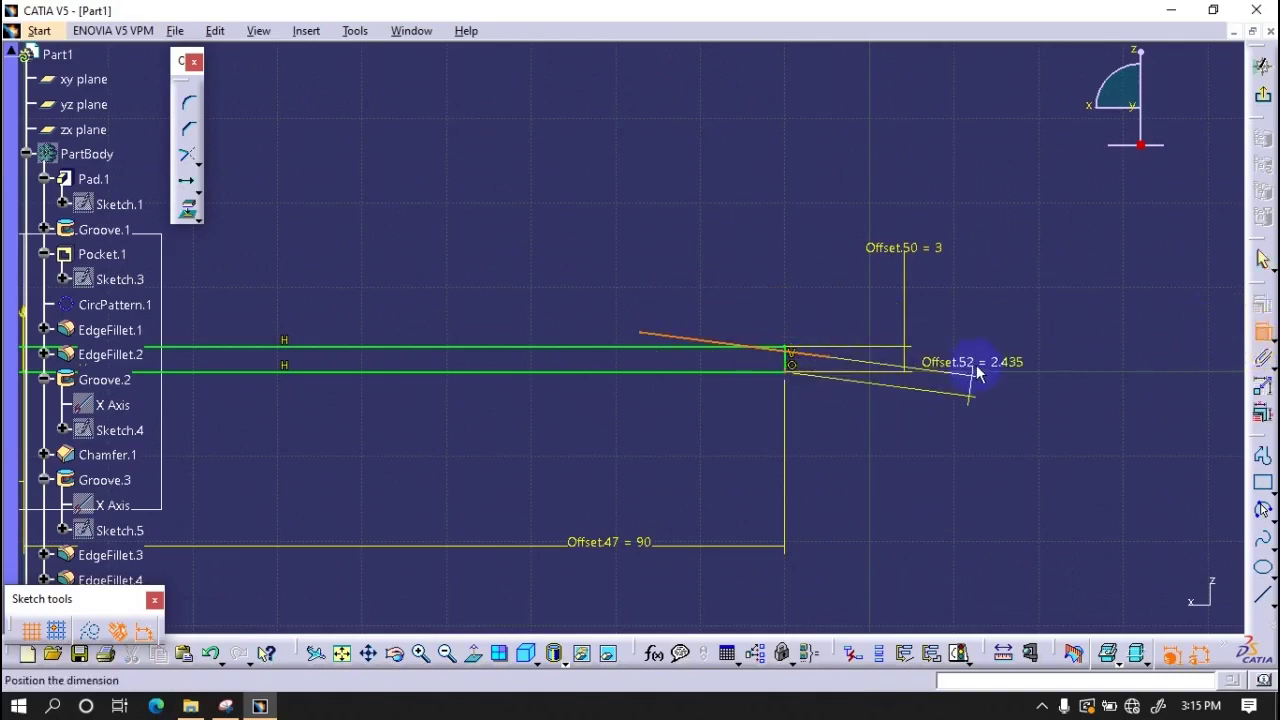
right_click(984, 358)
click(1259, 334)
click(805, 353)
click(1262, 332)
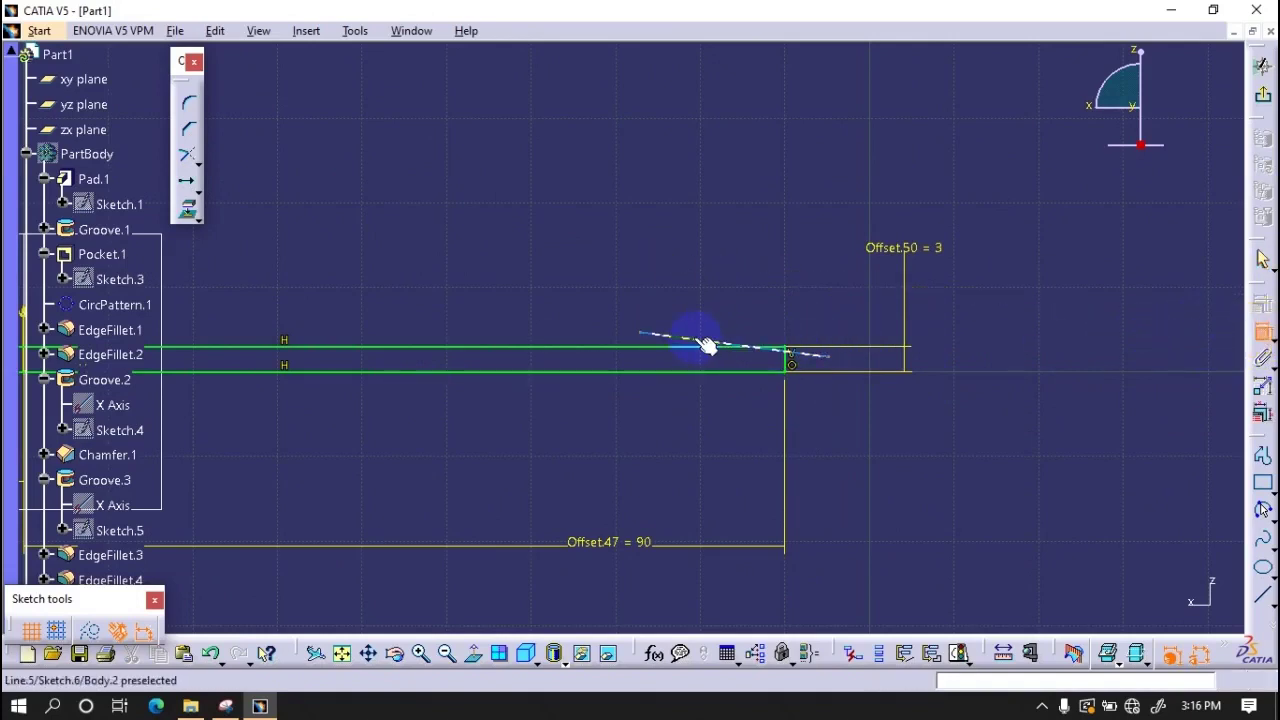
click(706, 345)
click(690, 362)
click(541, 318)
double_click(541, 318)
text(20)
key(Return)
- Add an offset dimension at the angled line's end, initially 2 mm
click(1262, 332)
click(1000, 352)
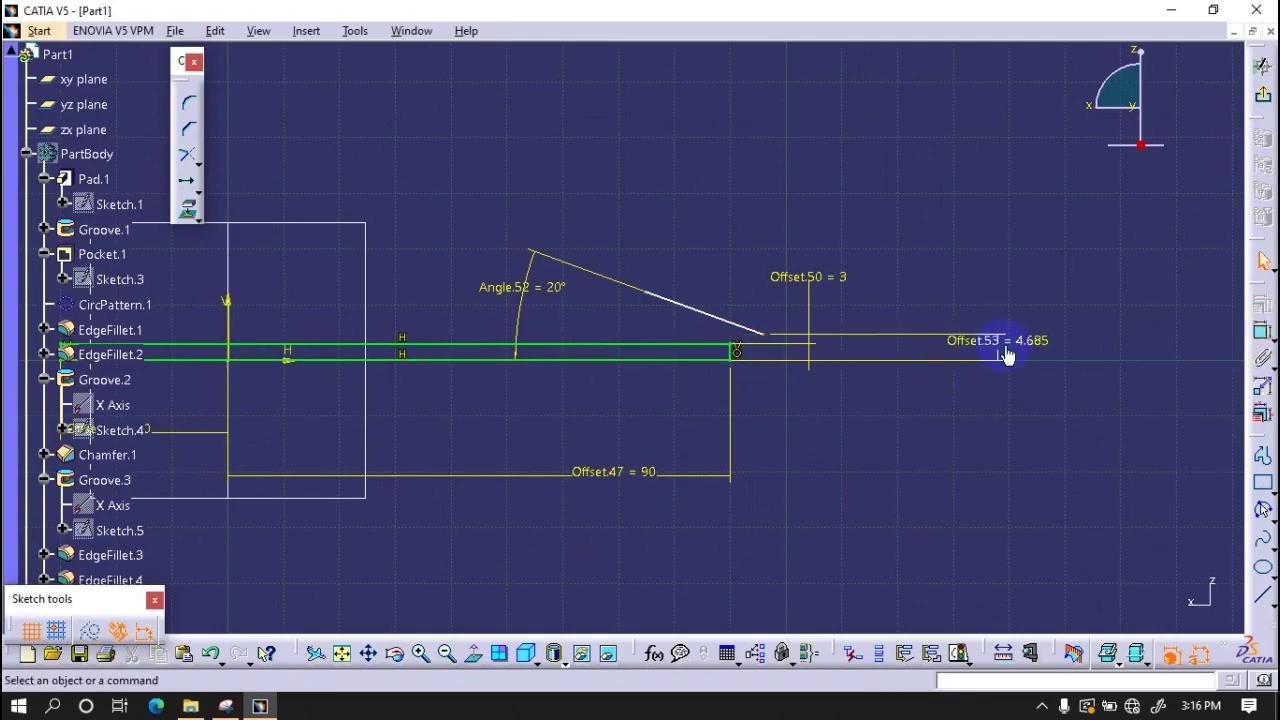
double_click(1000, 350)
text(2)
key(Return)
- Make the two lines coincident and change the end offset to 1 mm
click(1262, 332)
click(745, 358)
right_click(756, 414)
click(800, 523)
mouse_move(790, 473)
middle_down()
mouse_move(781, 451)
mouse_move(1020, 412)
middle_up()
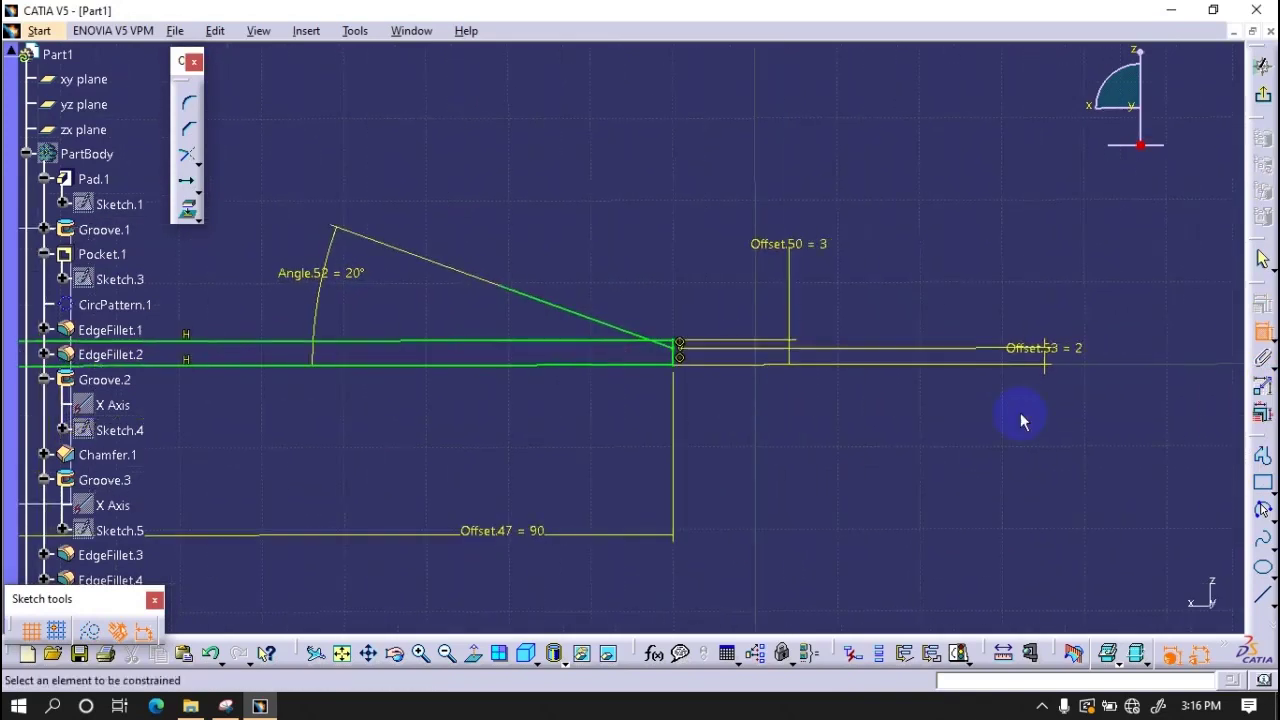
double_click(1045, 349)
text(1)
key(Return)
click(526, 653)
- Quick Trim the extra part of the angled line and exit the sketcher
click(197, 170)
click(274, 177)
click(550, 317)
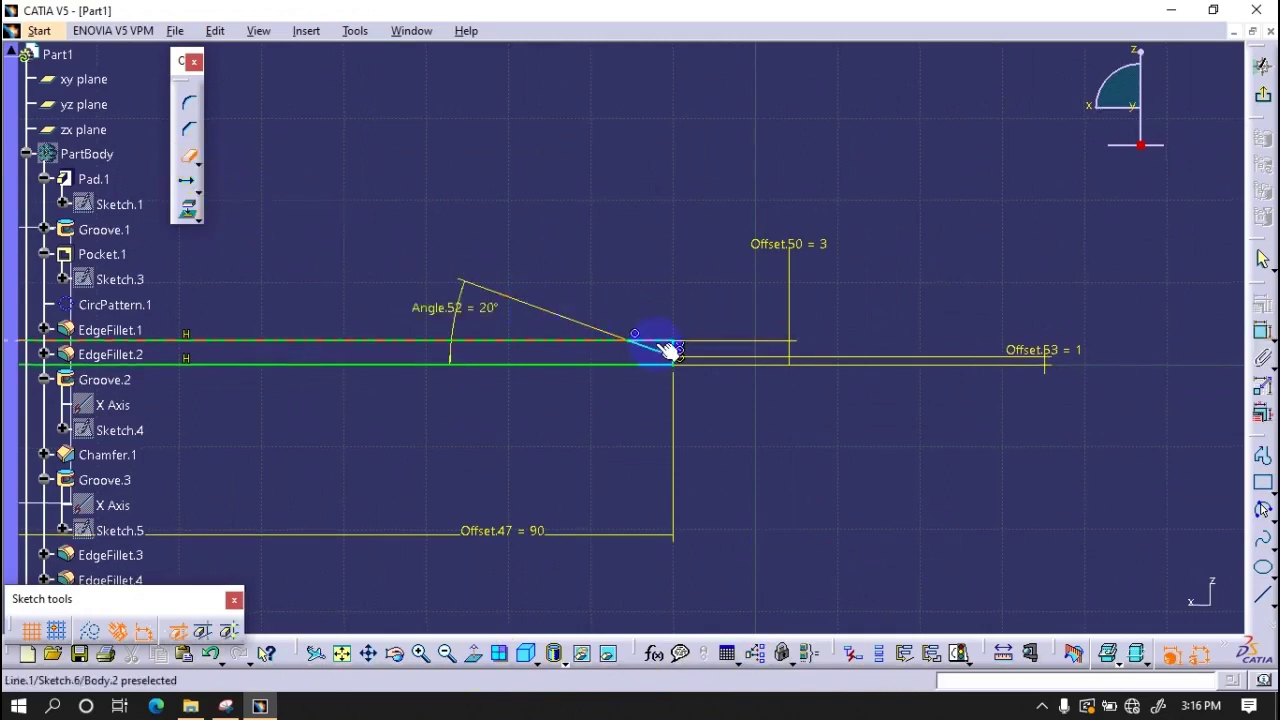
click(1263, 64)
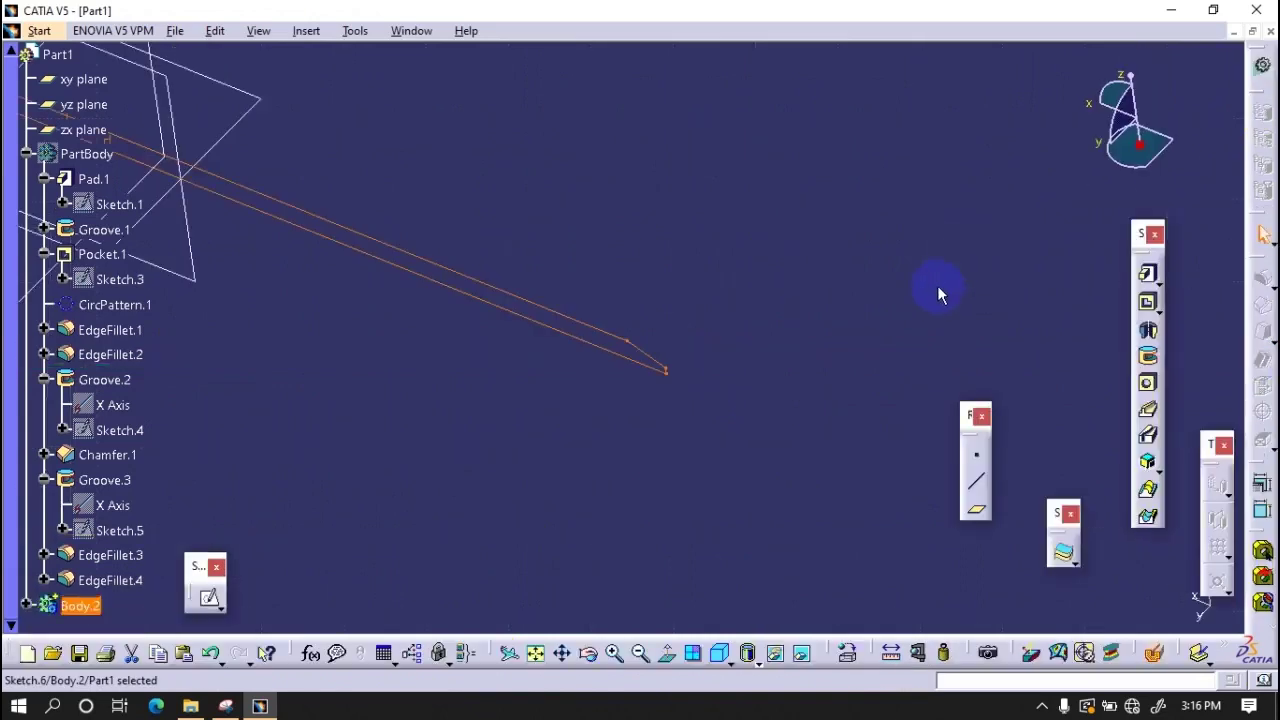
- Revolve Sketch.6 into a 360° Shaft forming a rod with a tapered tip
click(1148, 330)
click(643, 363)
click(629, 360)
click(1045, 606)
click(901, 578)
click(209, 597)
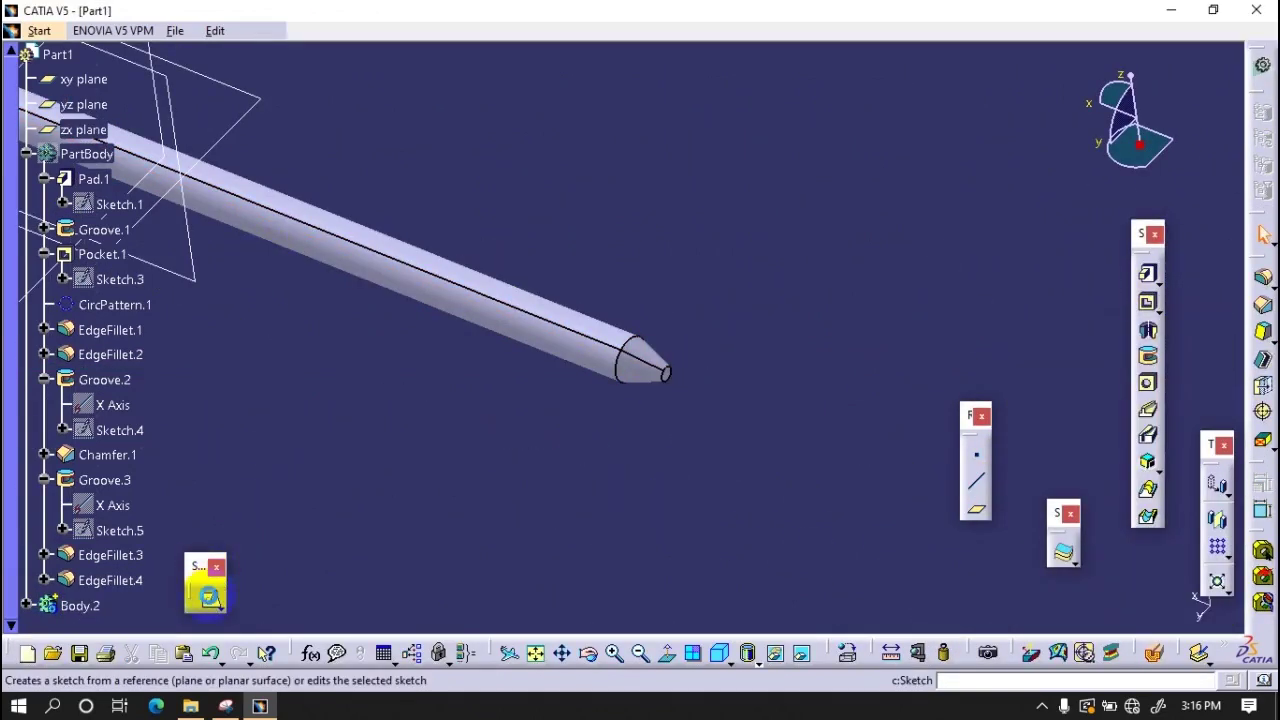
middle_drag(300, 520, 451, 448)
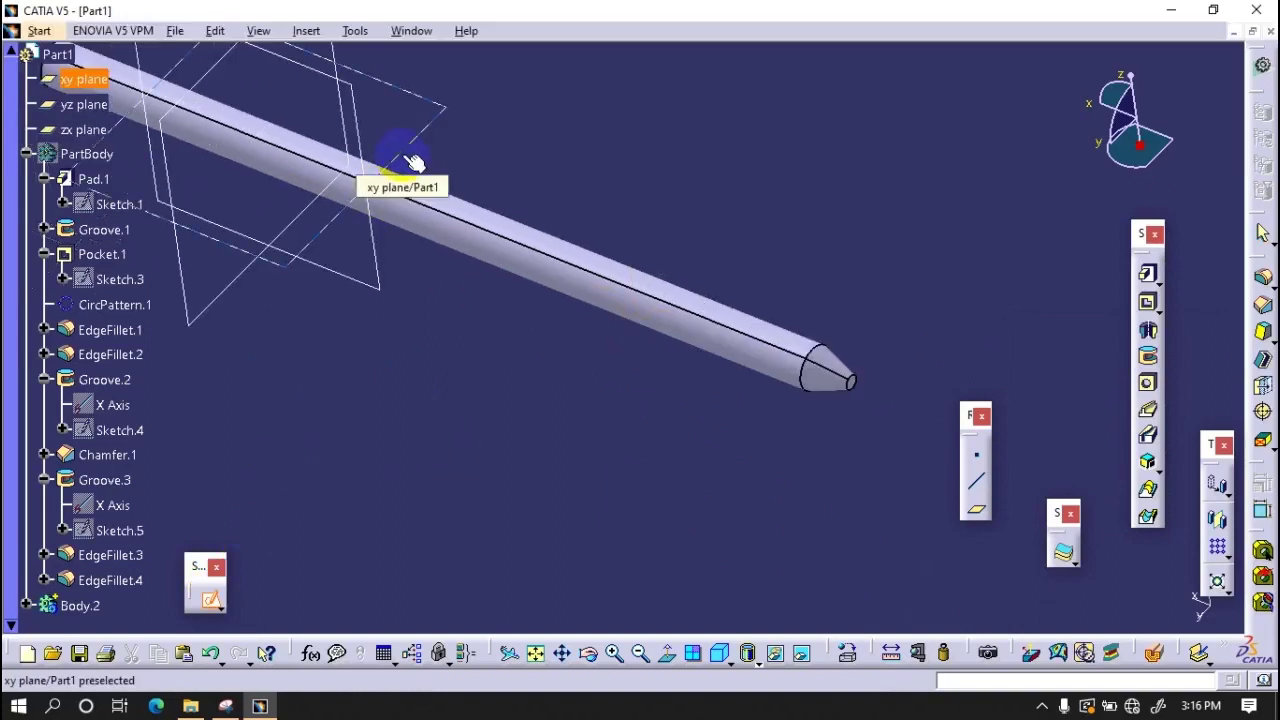
- Start a sketch on the xy plane and draw a line up from the cone tip
click(350, 157)
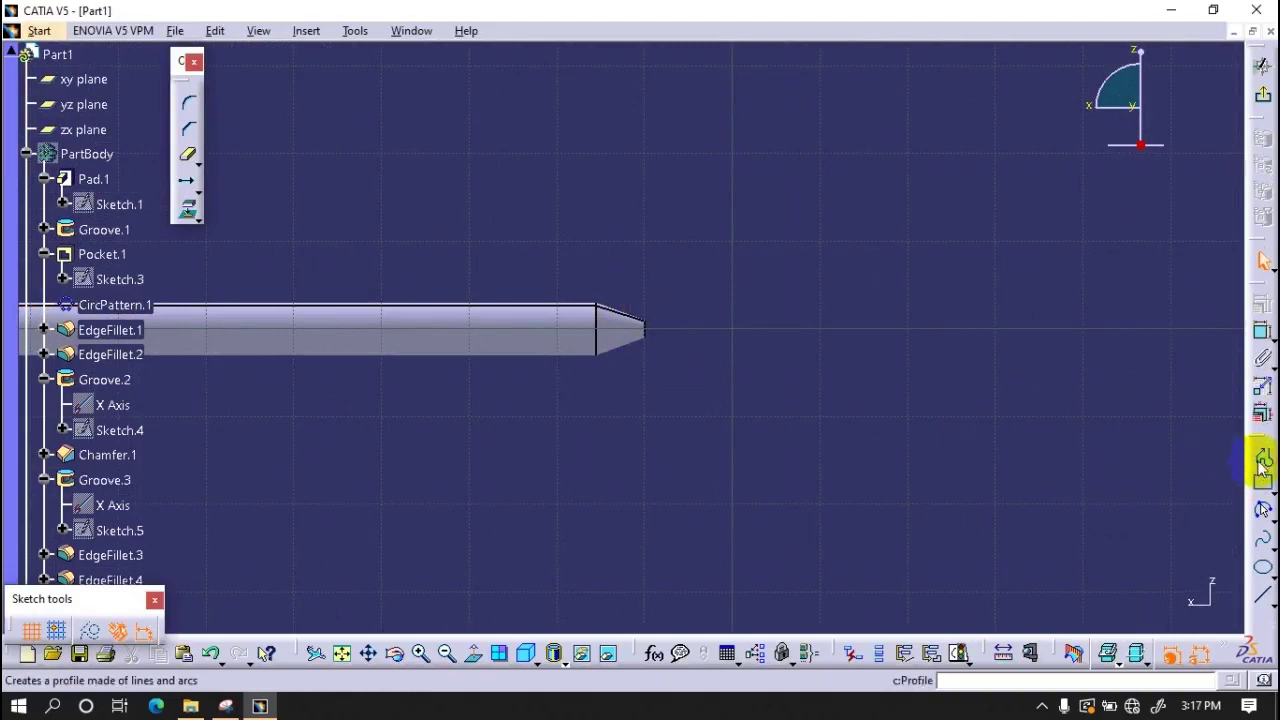
click(1262, 472)
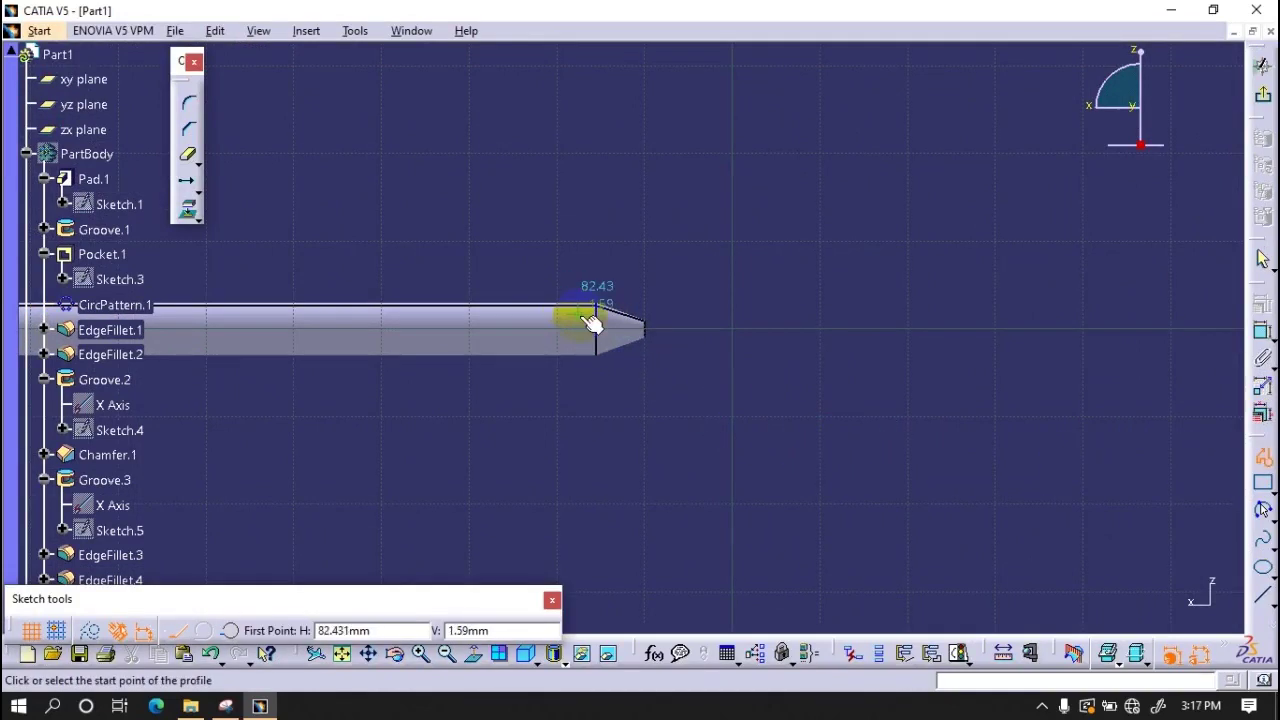
click(648, 322)
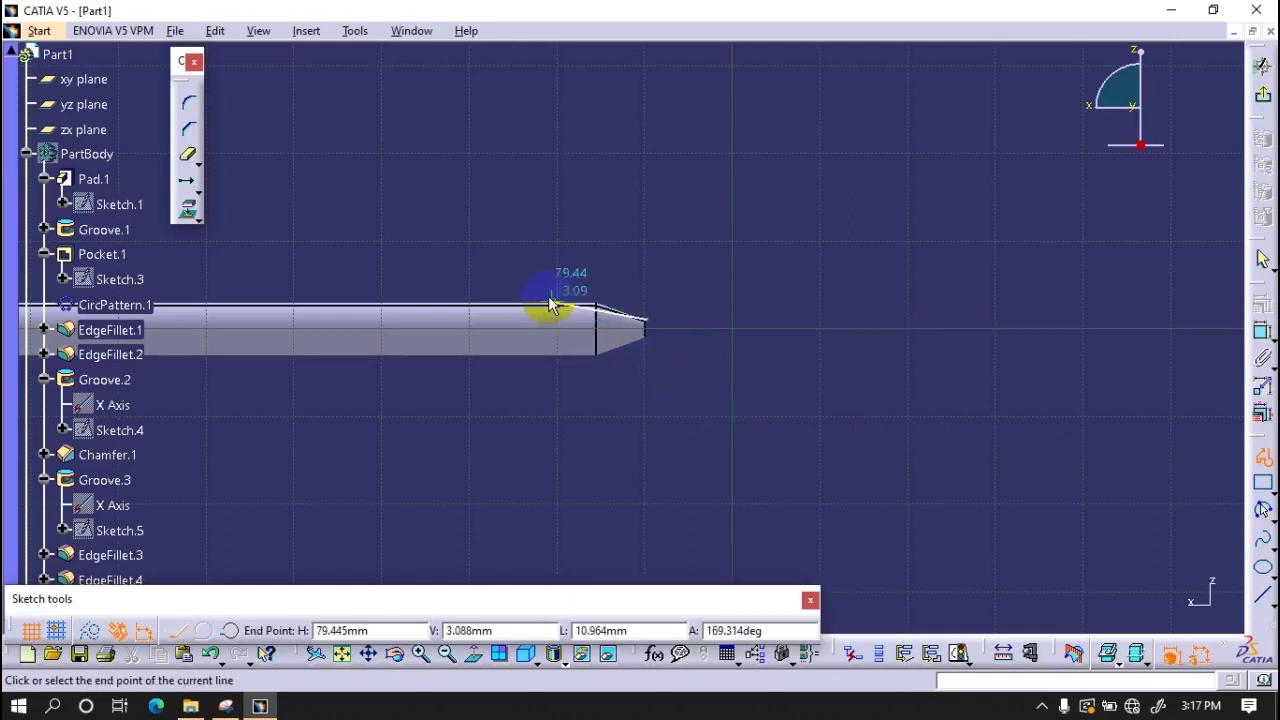
click(552, 300)
key(Escape)
- Constrain the new line at 20° to the horizontal axis
click(1260, 334)
middle_drag(666, 389, 334, 323)
click(334, 330)
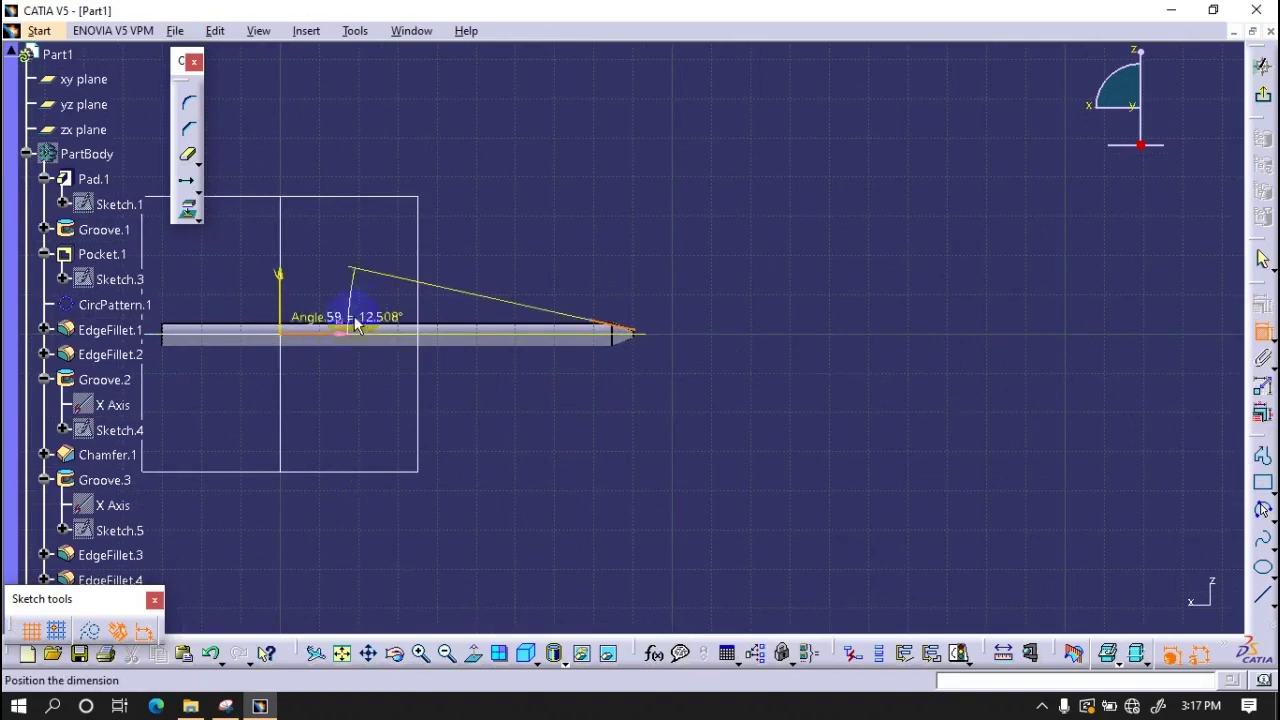
click(400, 305)
double_click(403, 308)
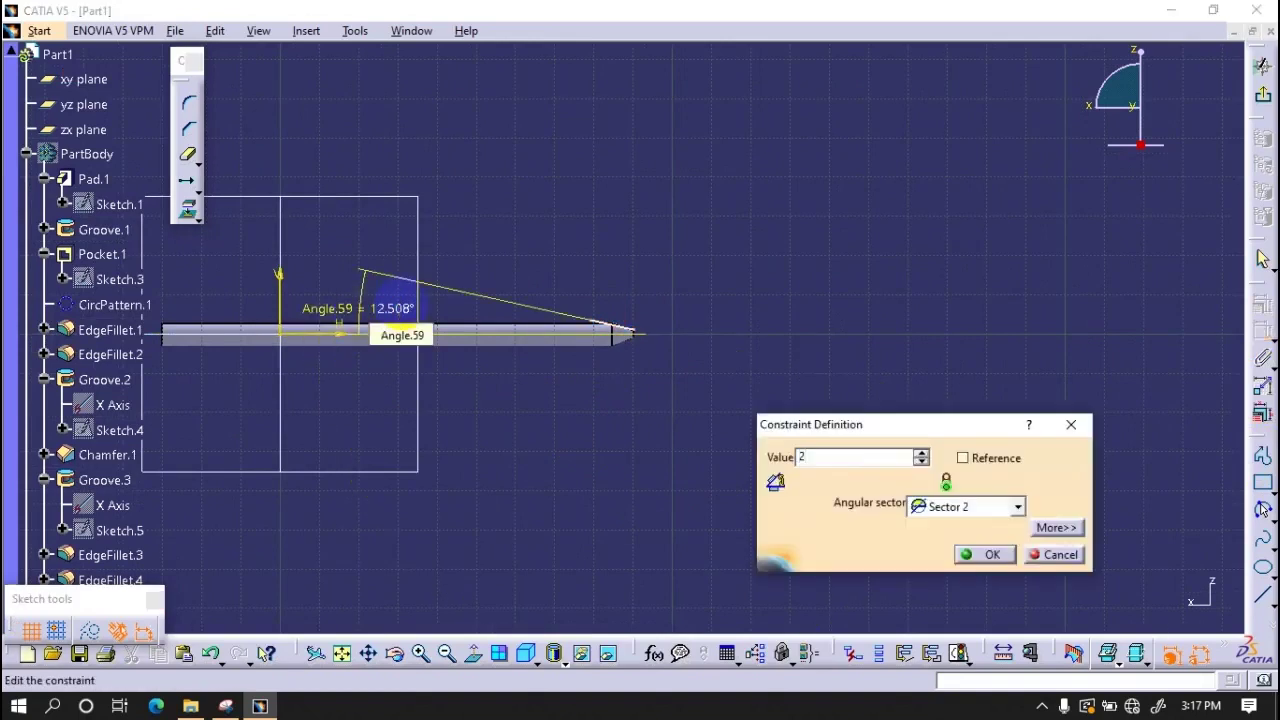
text(0)
key(Return)
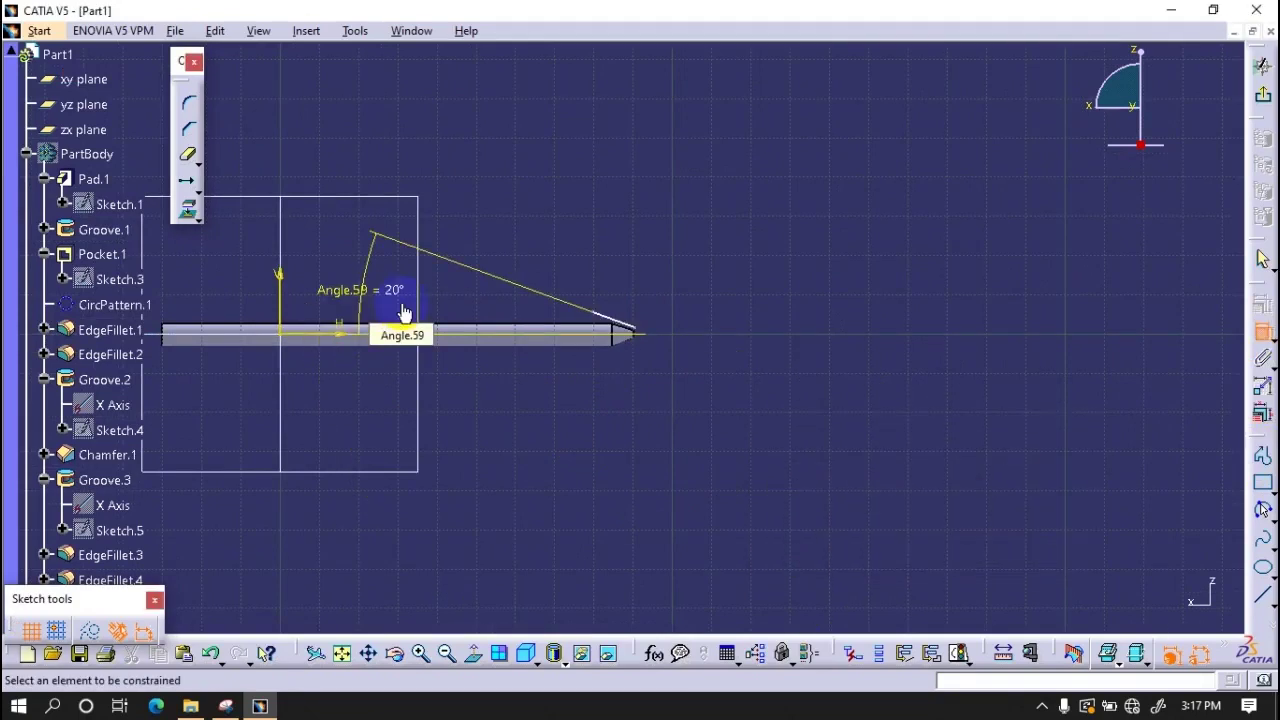
middle_drag(654, 311, 734, 349)
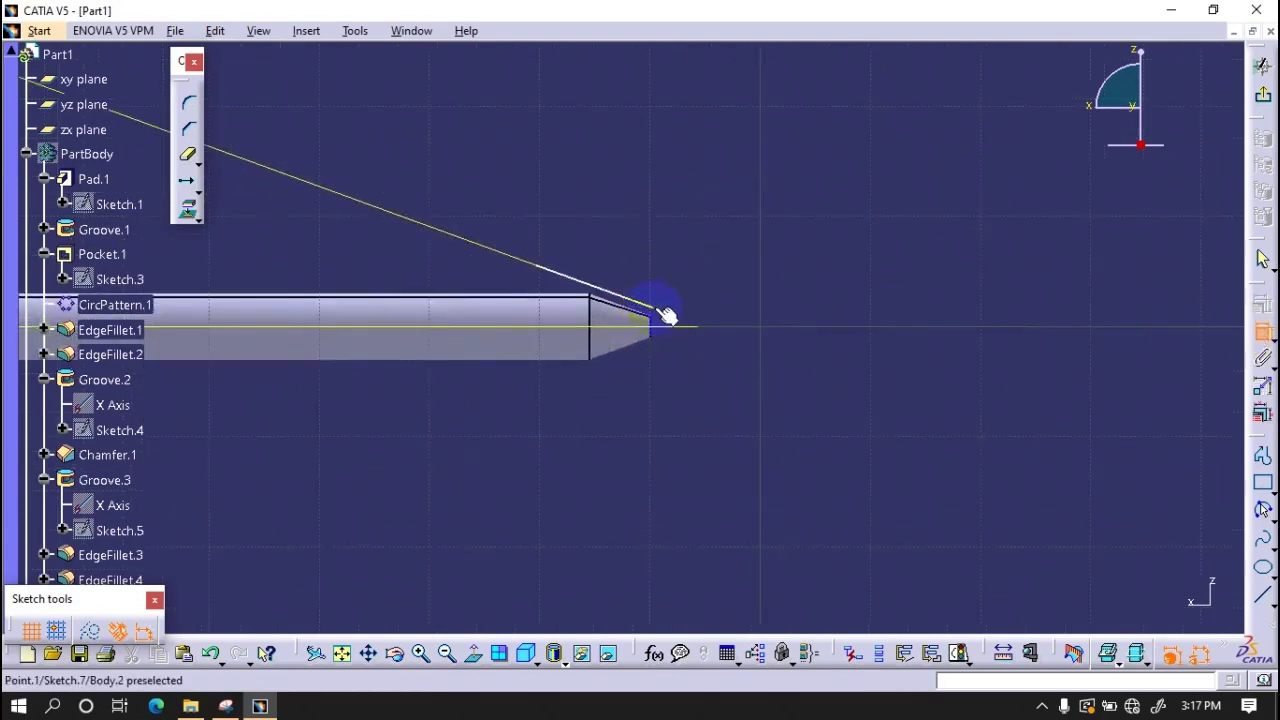
- Add offset dimensions of 1 and 3 mm near the sloped line's tip
middle_drag(651, 362, 366, 375)
click(271, 334)
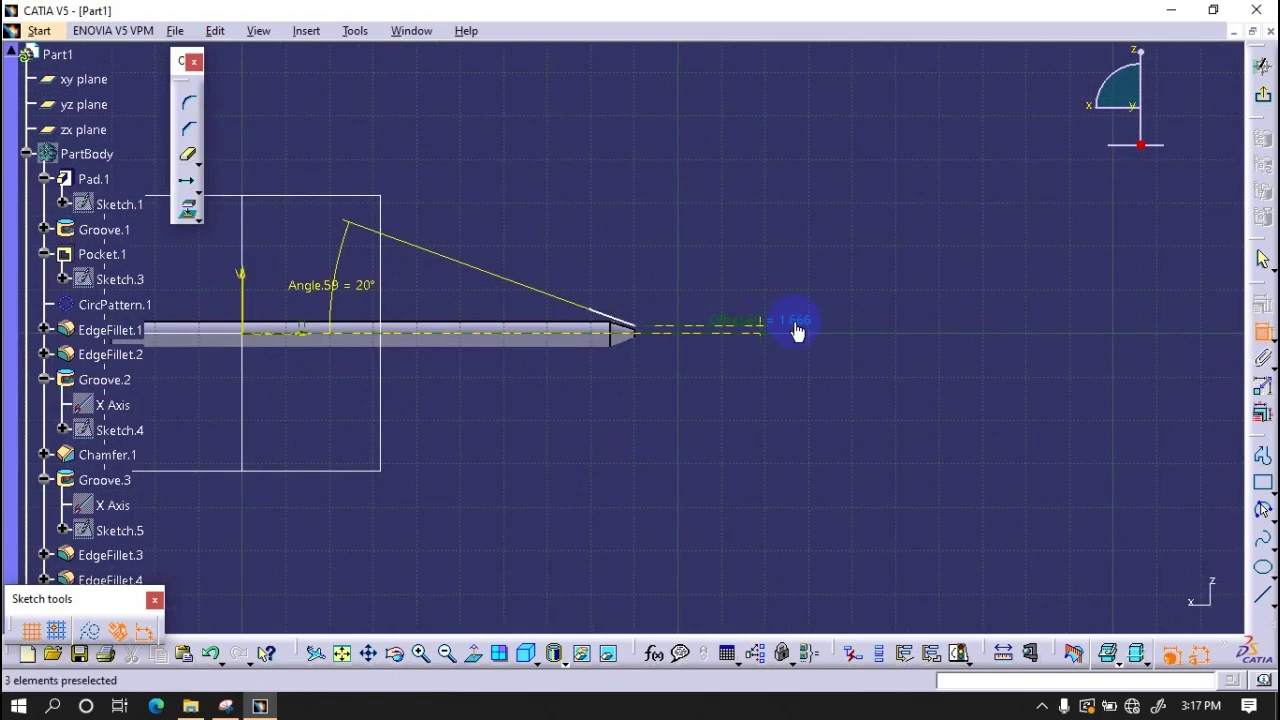
double_click(794, 329)
key(Return)
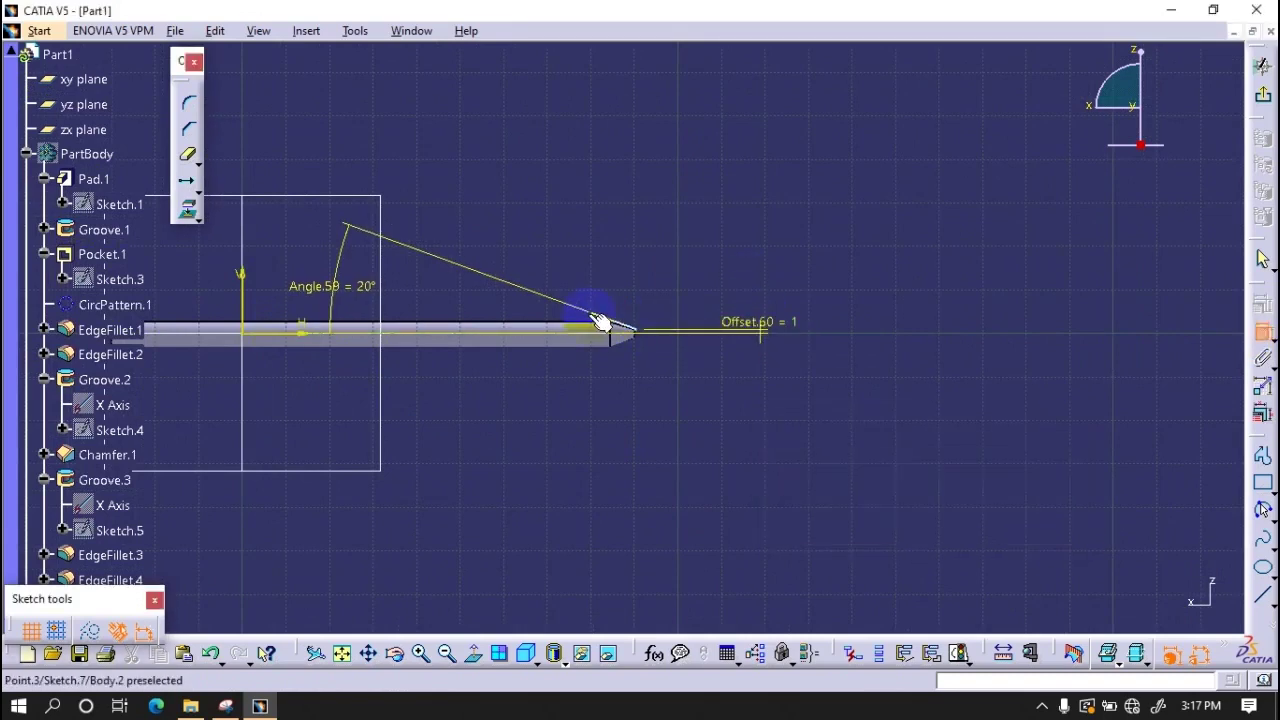
mouse_move(677, 412)
middle_down()
mouse_move(697, 231)
mouse_move(565, 298)
middle_up()
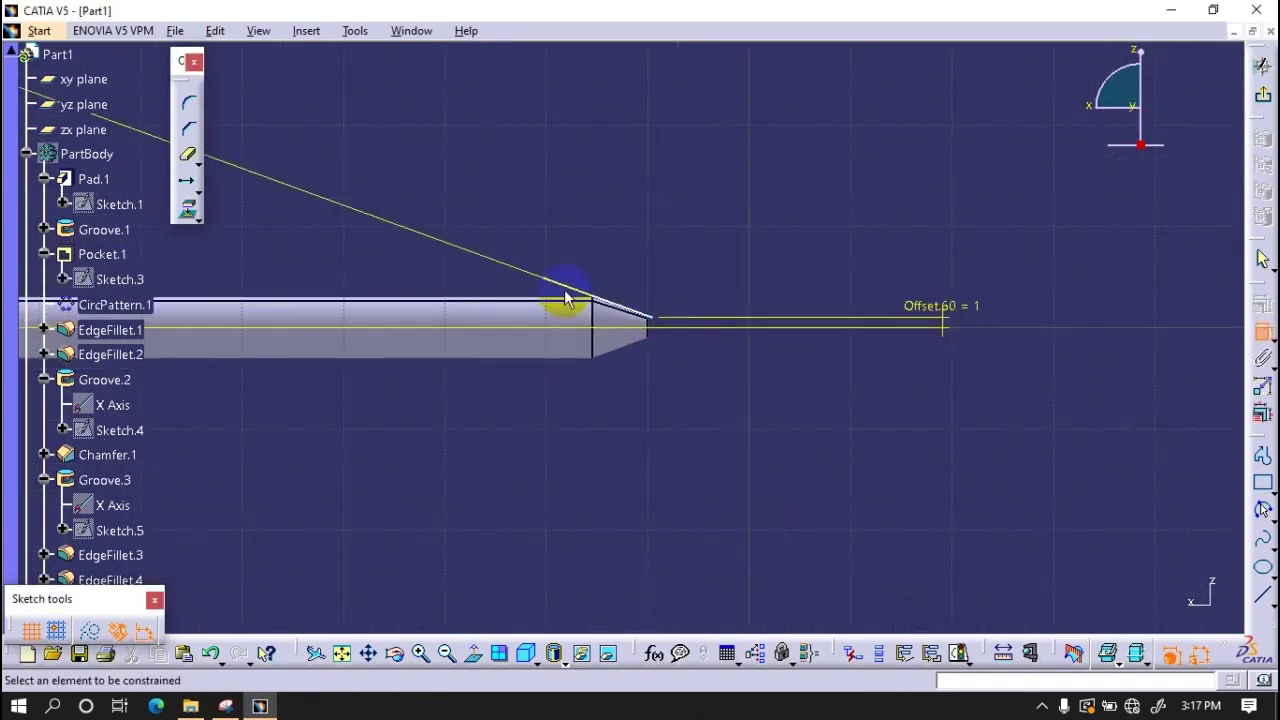
click(660, 325)
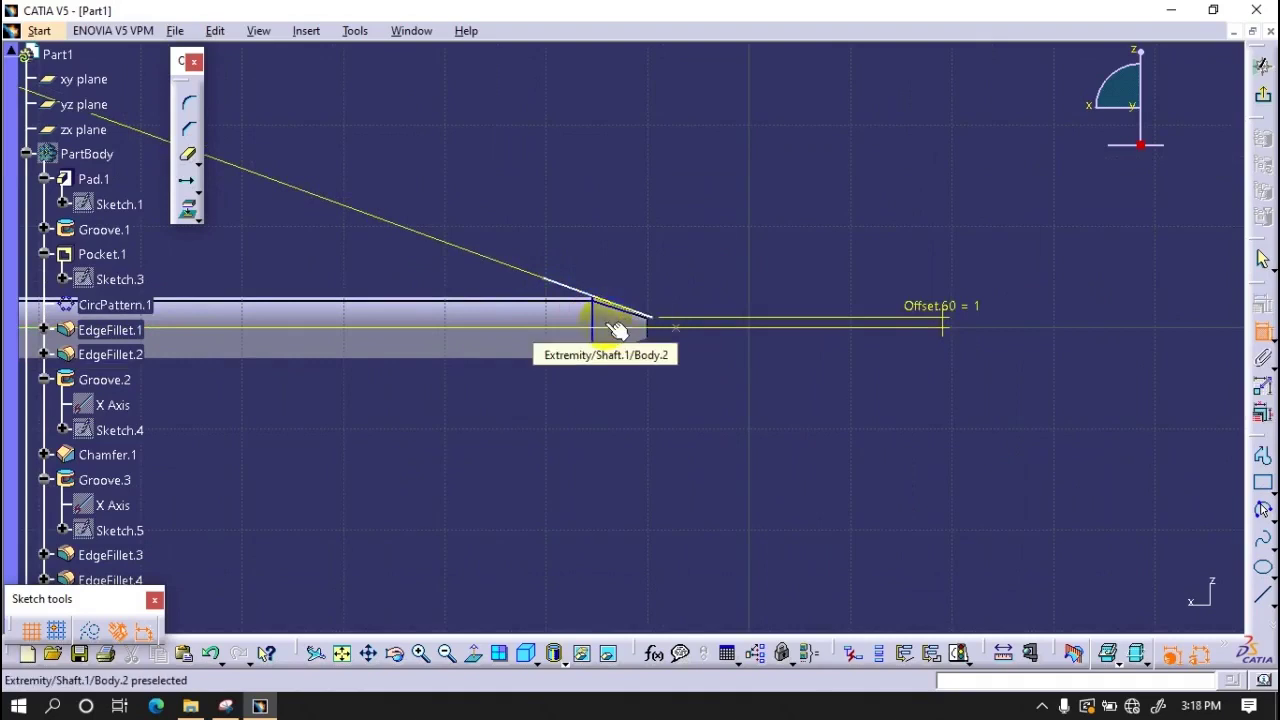
click(549, 291)
click(475, 422)
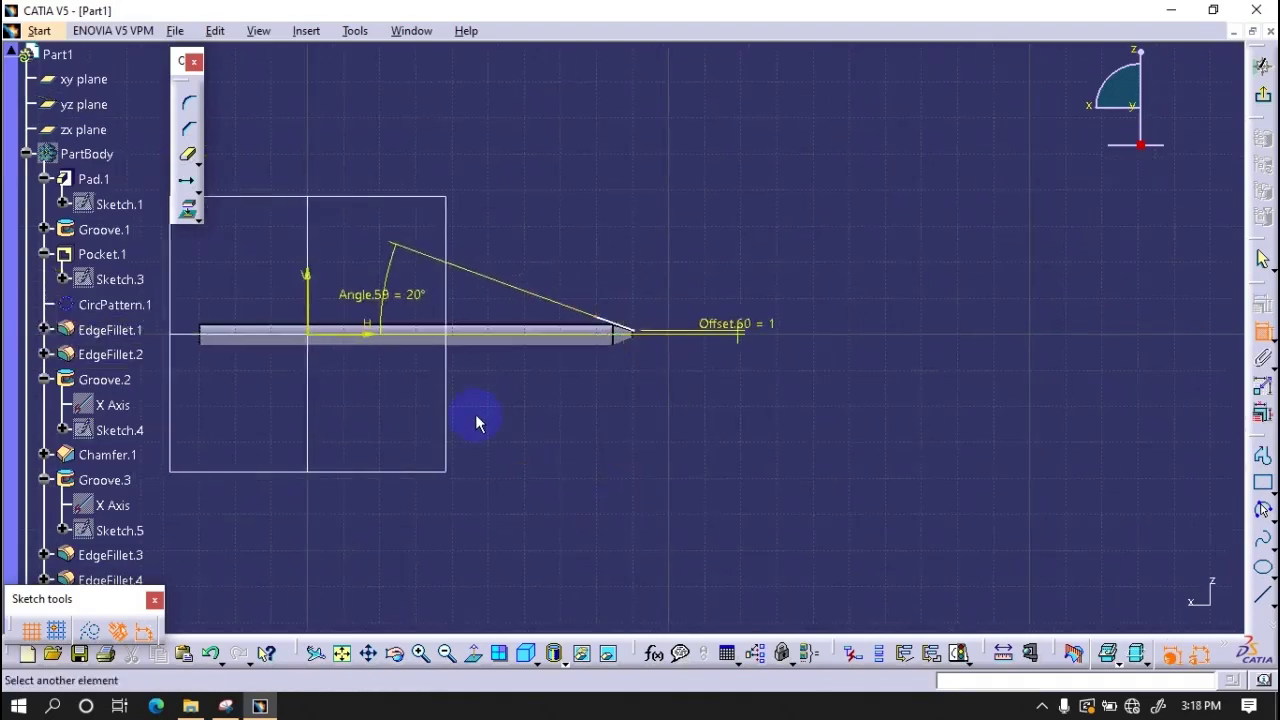
double_click(643, 497)
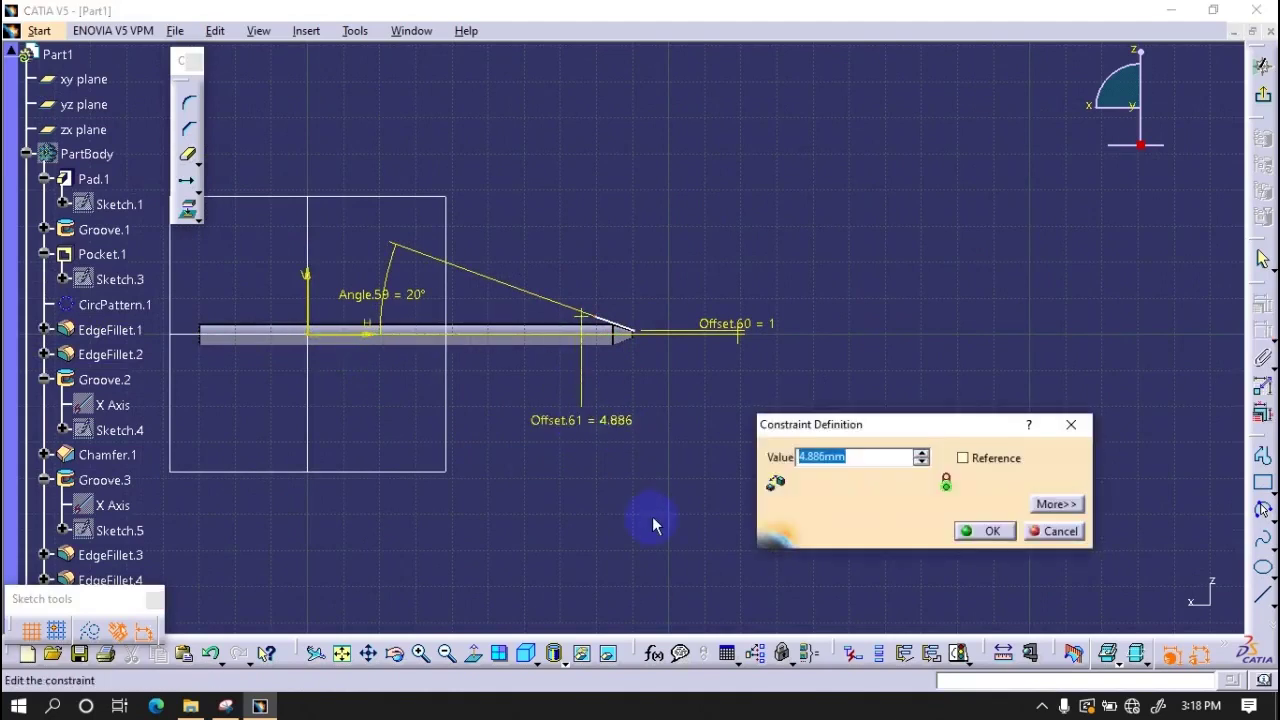
text(3)
key(Return)
- Dimension the line 80 mm from the vertical axis
click(316, 320)
click(371, 414)
double_click(380, 405)
text(80)
key(Return)
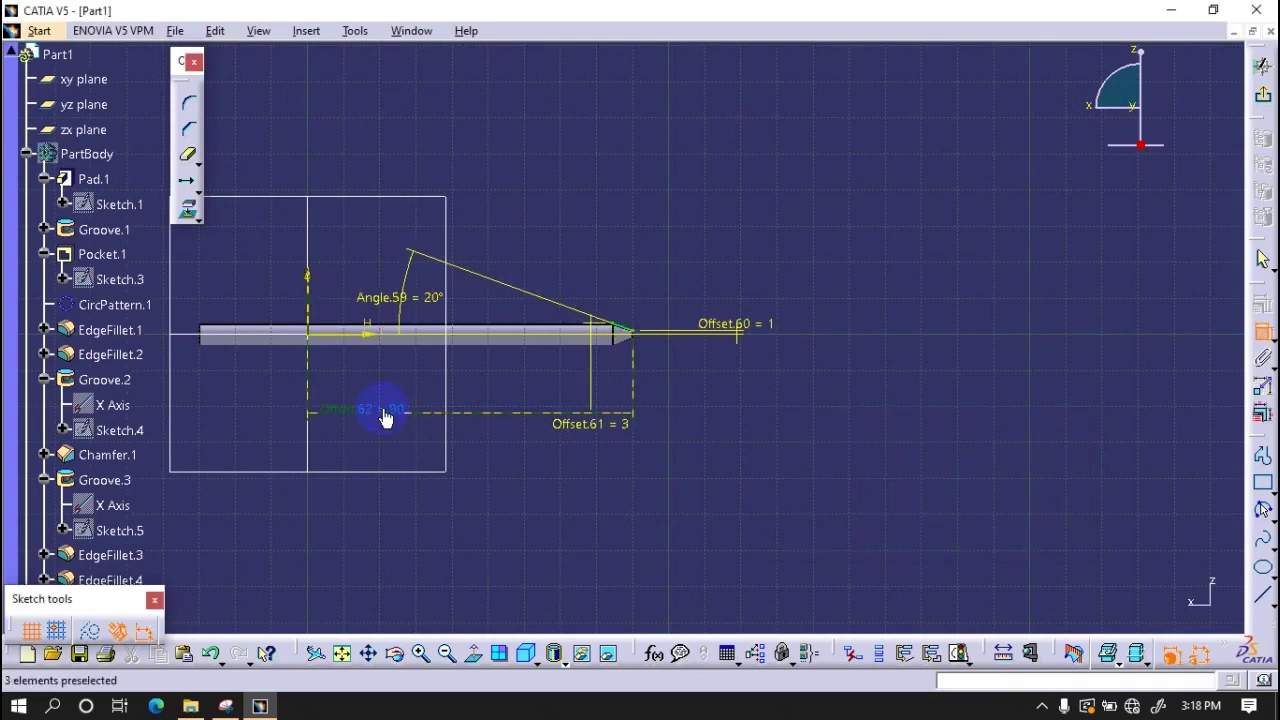
- Draw a three-point arc from the shaft edge to the tip with radius 25
click(1262, 510)
mouse_move(777, 486)
ctrl+middle_down()
mouse_move(810, 357)
mouse_move(643, 371)
ctrl+middle_up()
click(497, 330)
click(703, 406)
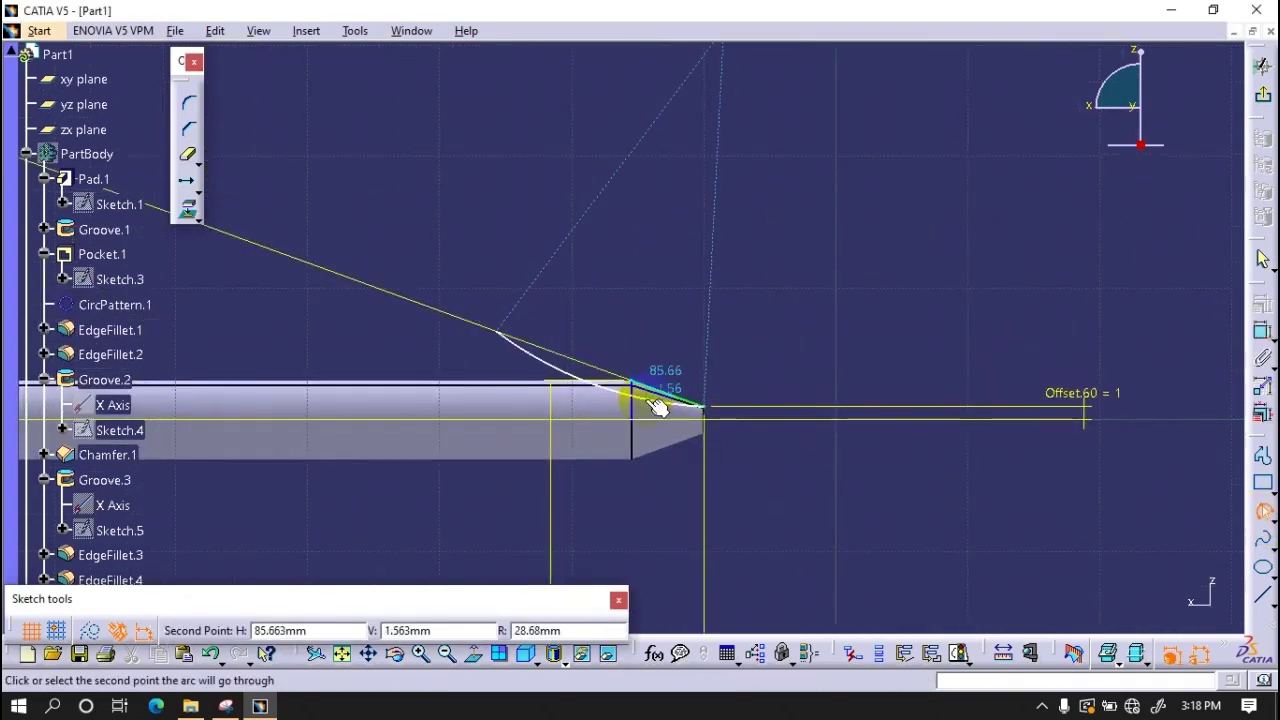
click(658, 407)
click(1262, 358)
click(640, 498)
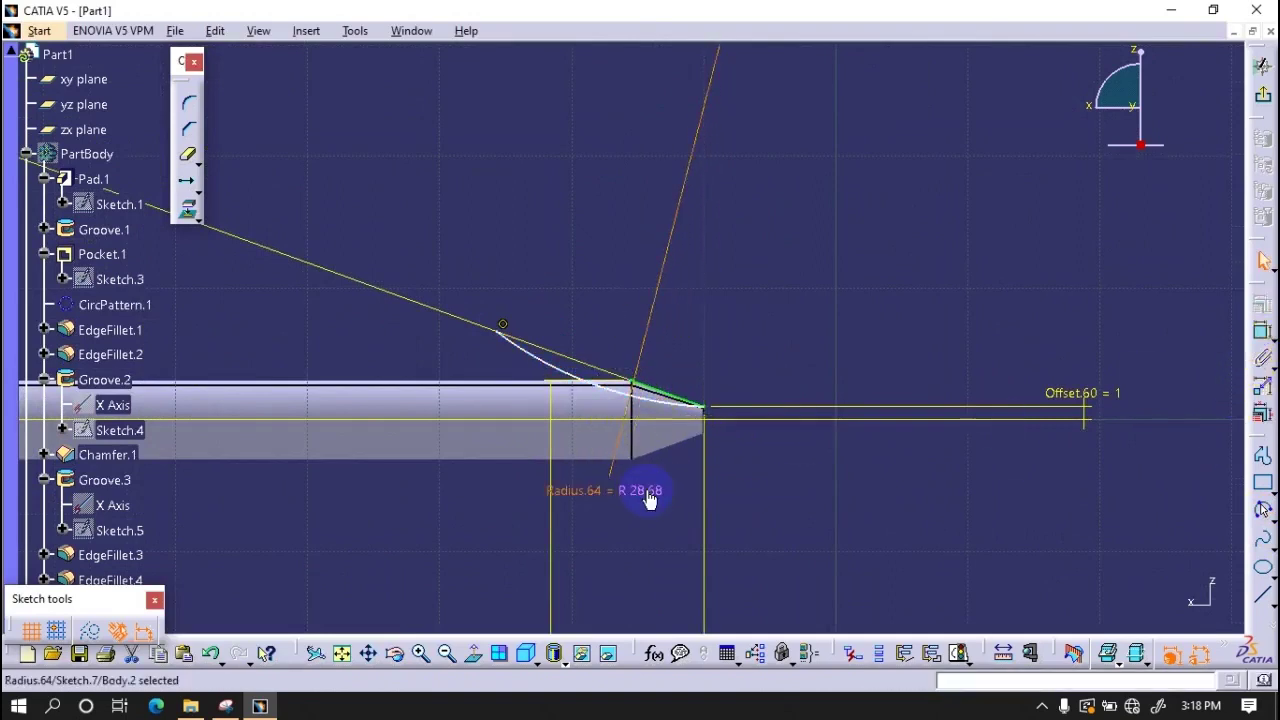
double_click(648, 500)
text(25)
key(Return)
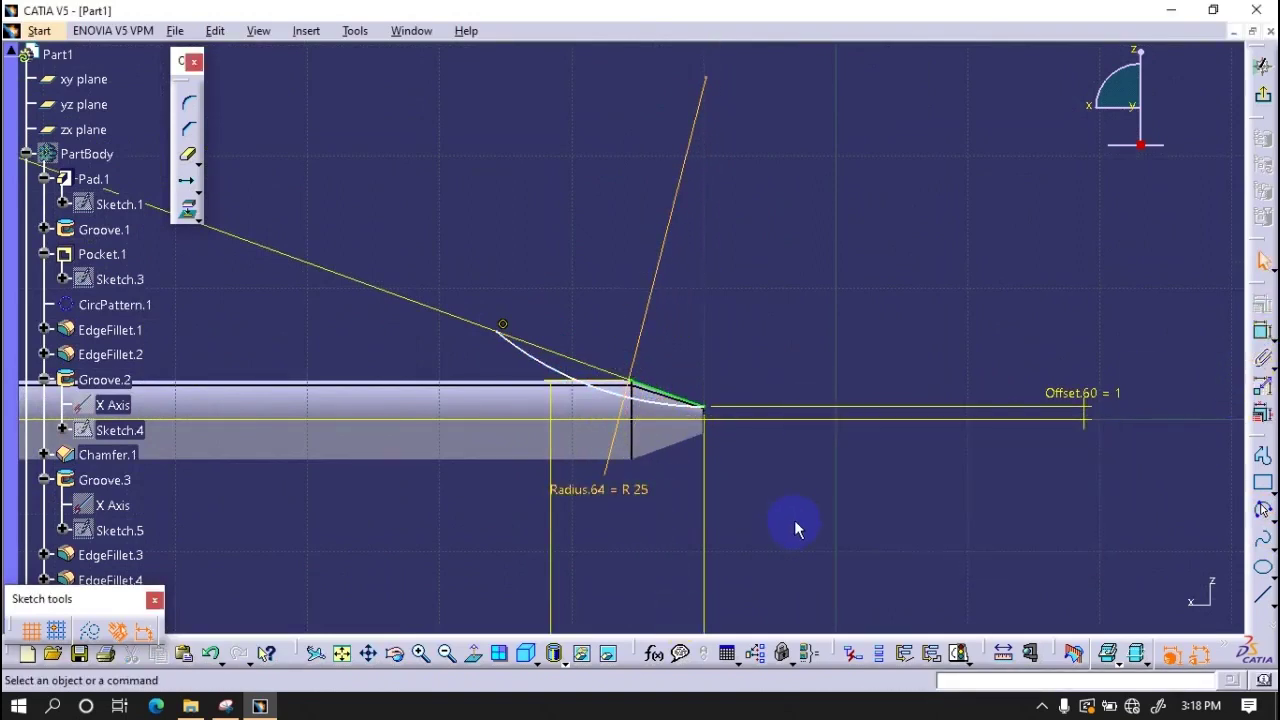
- Draw a steep profile line upward from the arc's end
right_click(714, 415)
click(760, 463)
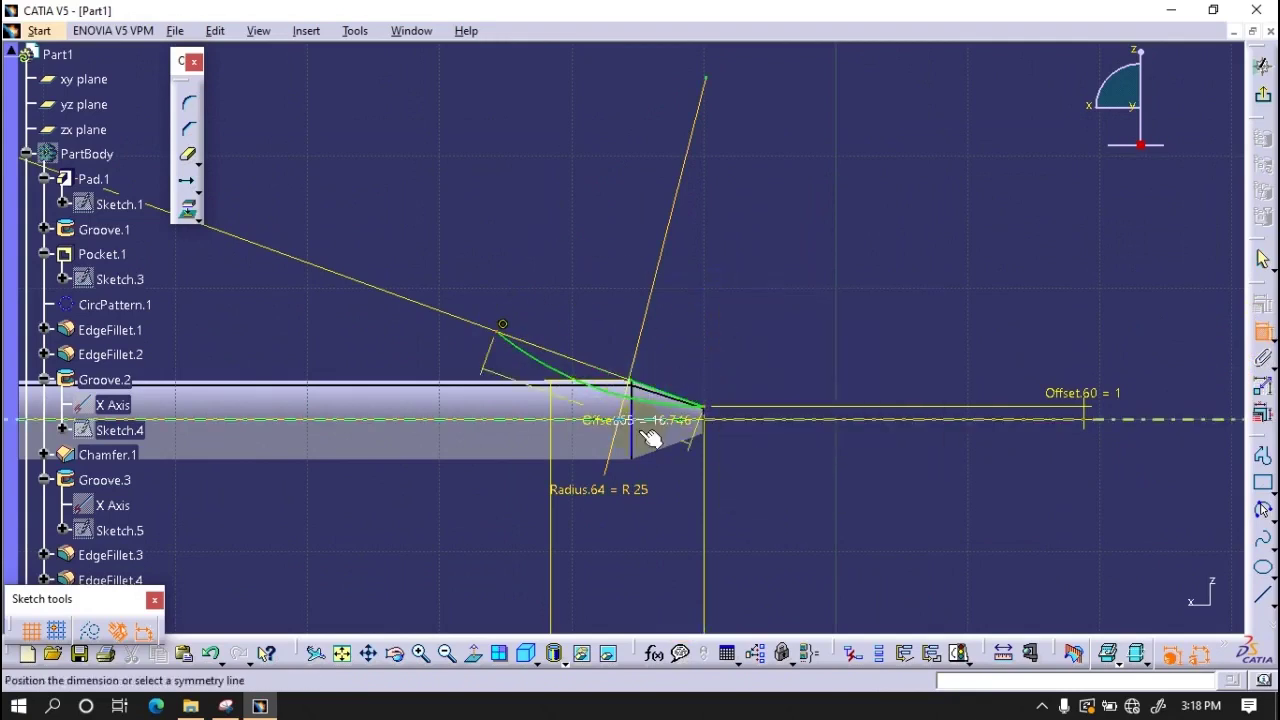
click(1262, 358)
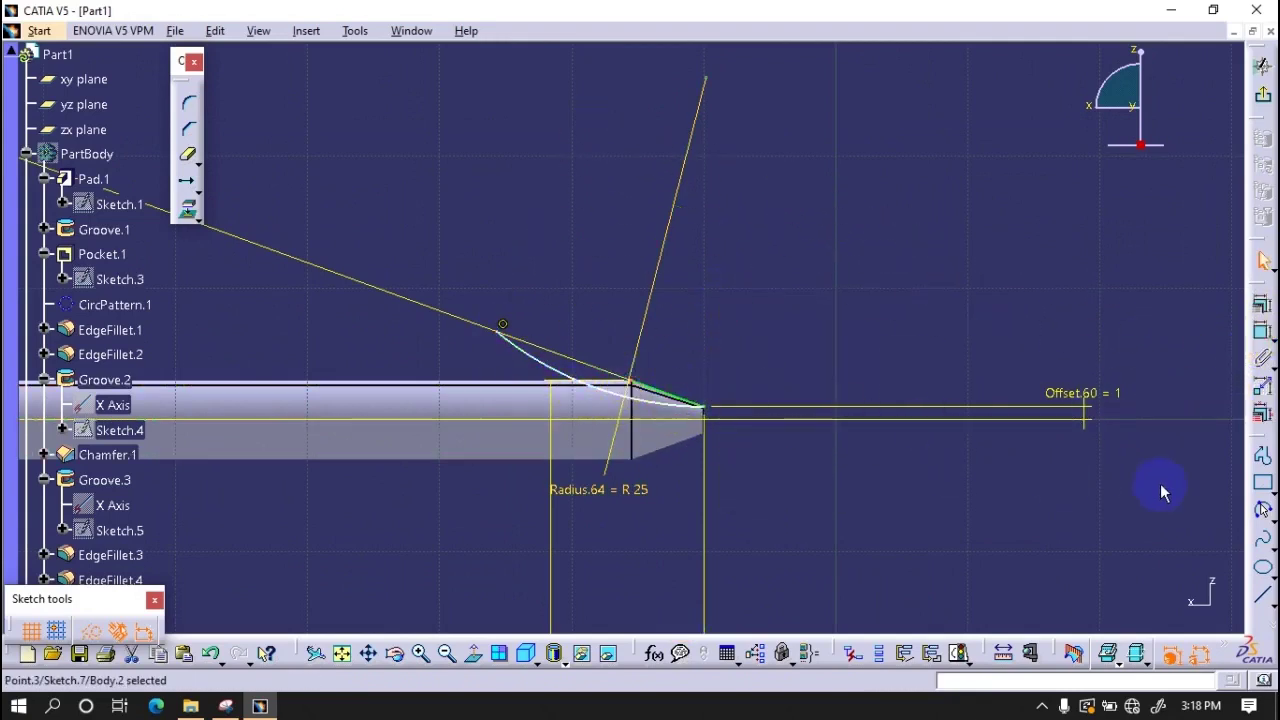
click(1262, 455)
click(632, 382)
click(648, 291)
key(Escape)
- Fix the new line, then remove its Fix constraint
right_click(643, 355)
mouse_move(697, 630)
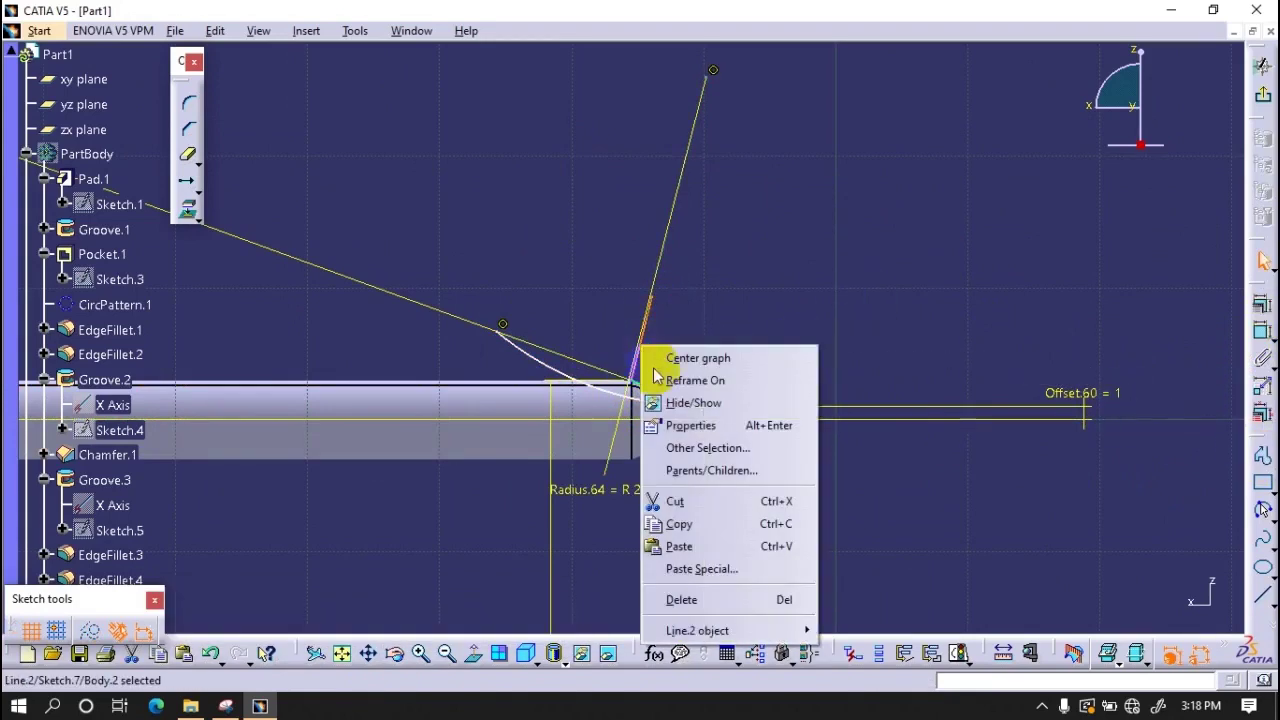
click(862, 508)
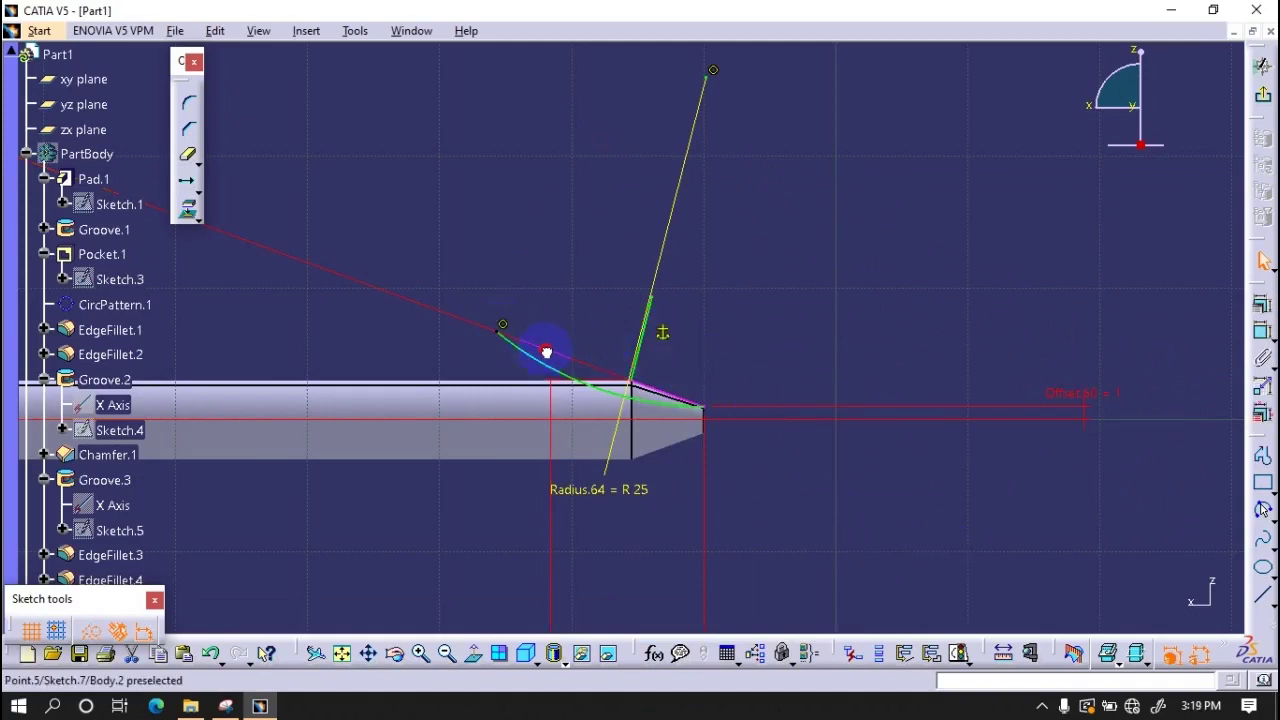
right_click(650, 358)
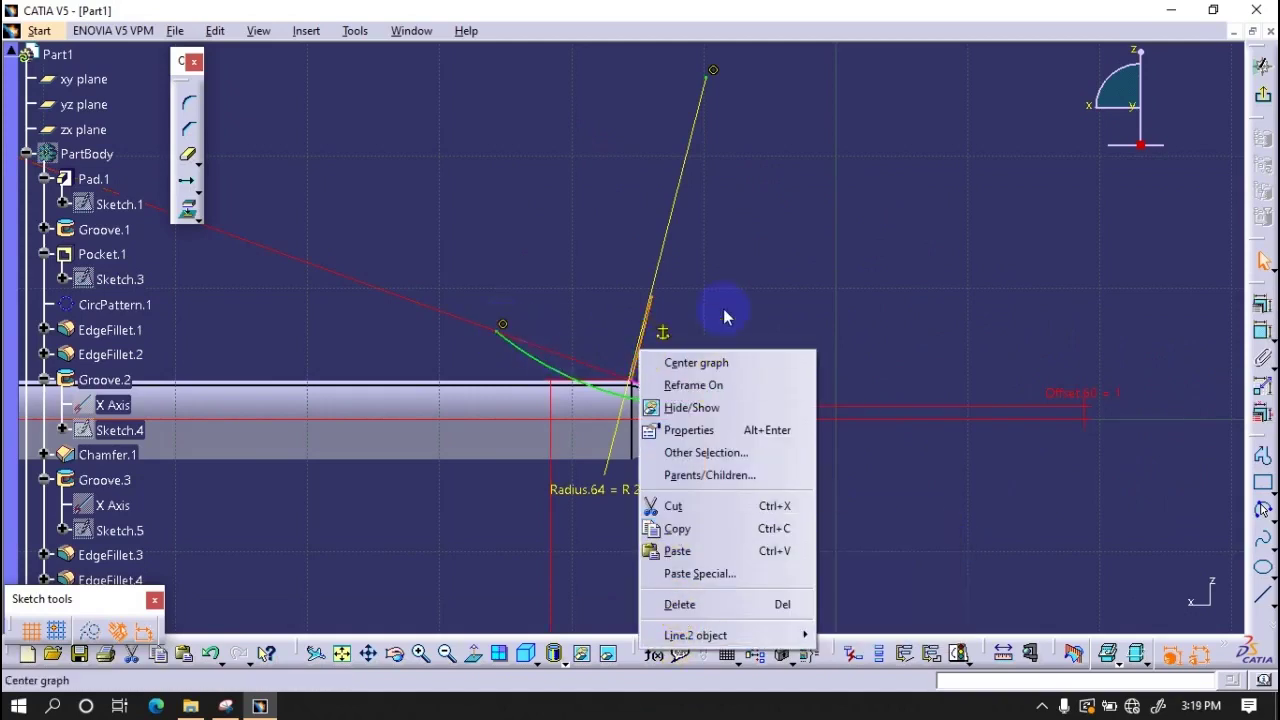
right_click(665, 331)
click(710, 585)
- Make the line's endpoint coincident with the sketch geometry
click(1254, 368)
click(712, 412)
right_click(755, 286)
click(815, 420)
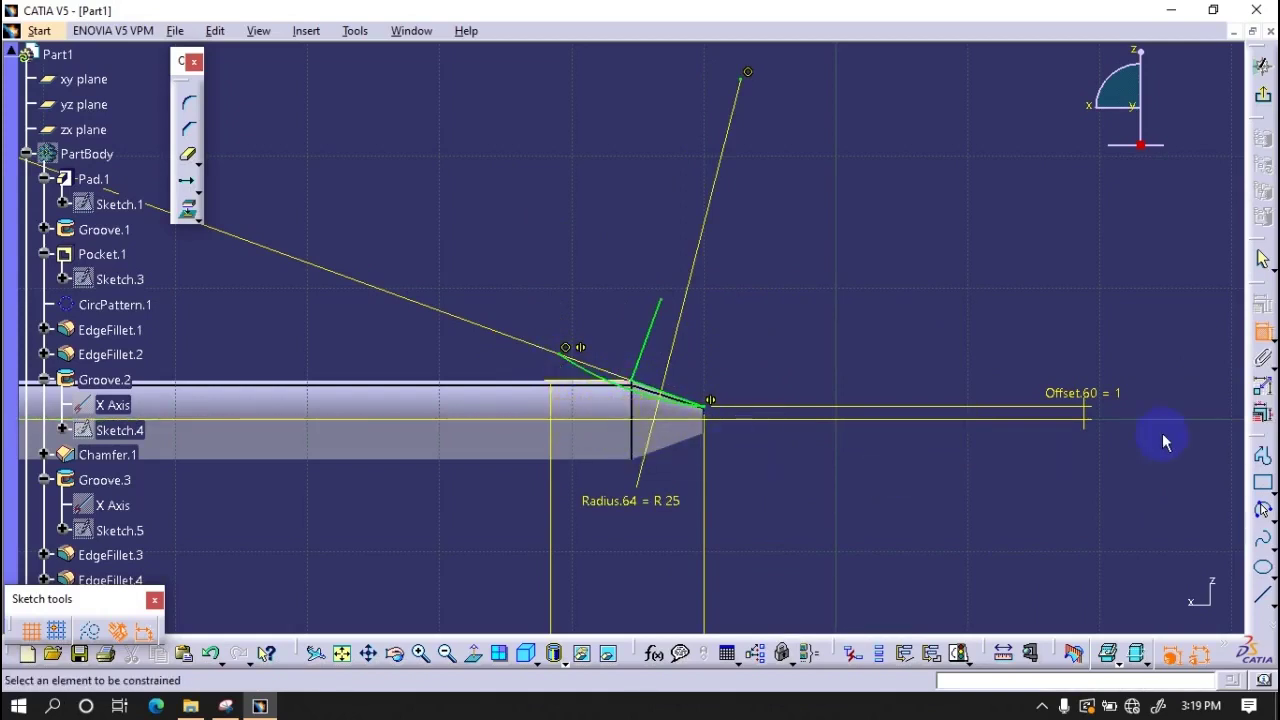
- Box-select and delete the old arc and line geometry
click(1263, 457)
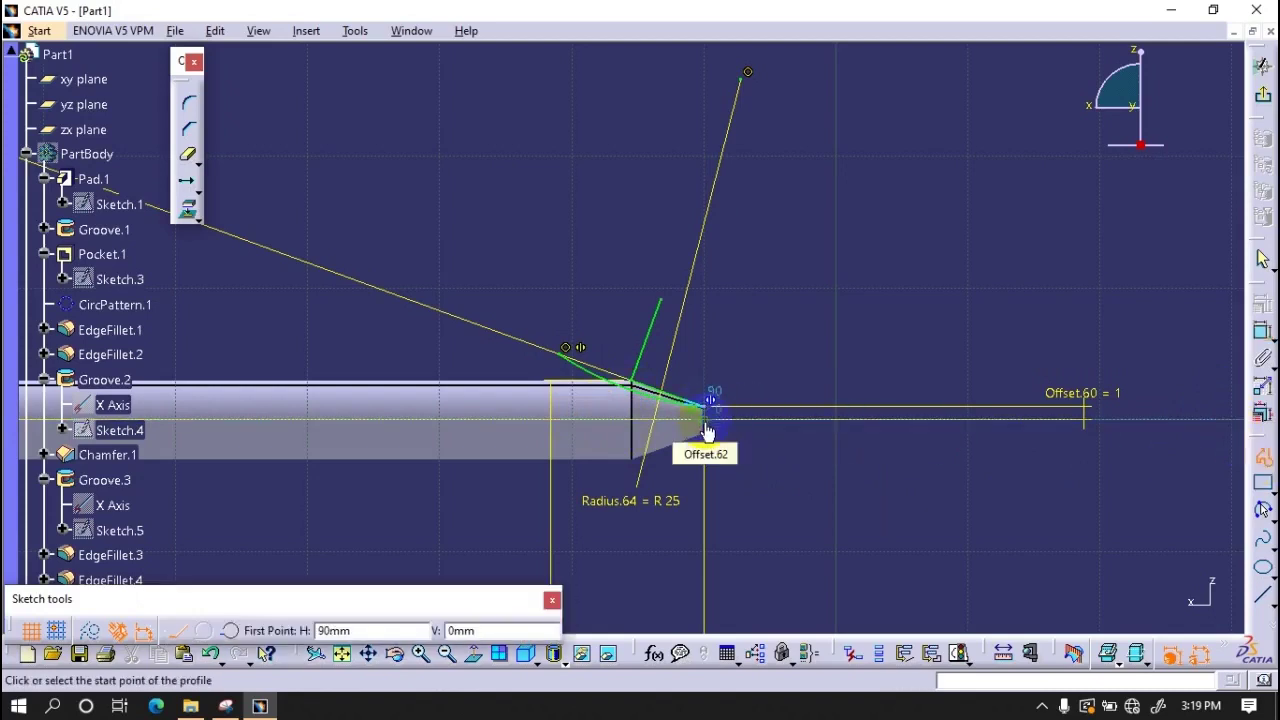
click(1249, 457)
drag(1027, 511, 401, 183)
key(Delete)
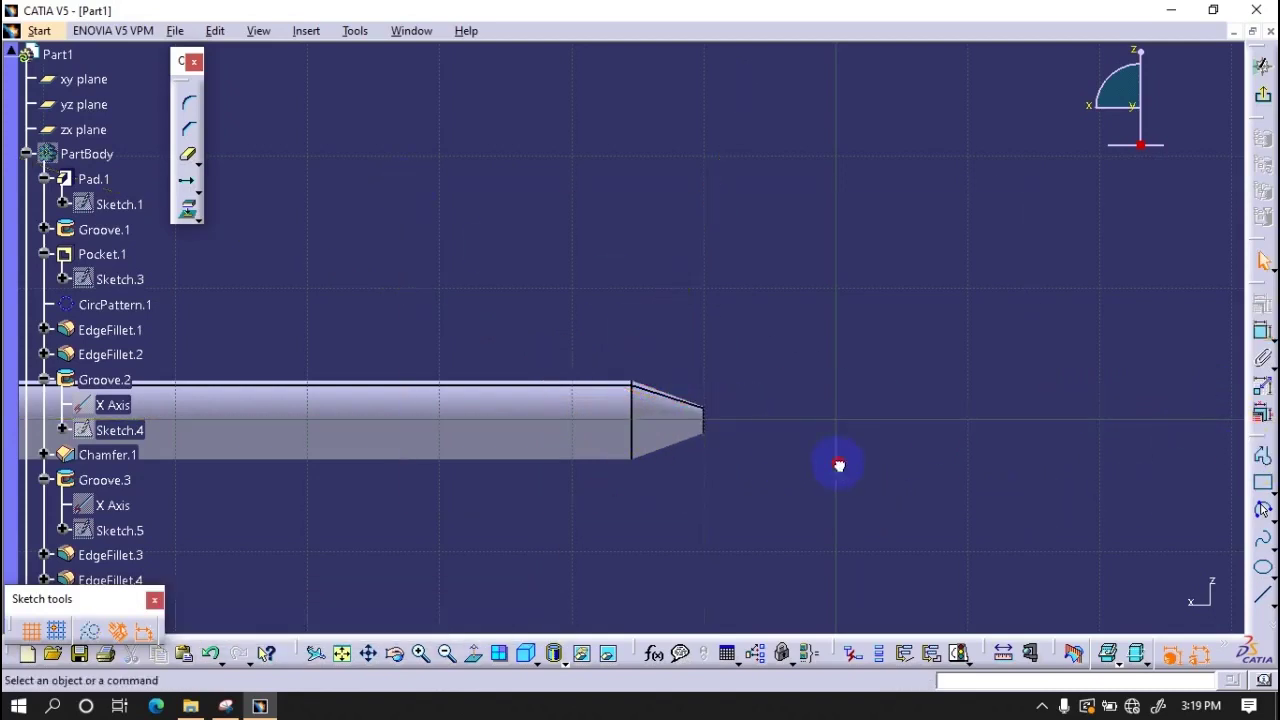
- Draw a closed triangular profile at the cone tip
click(1263, 457)
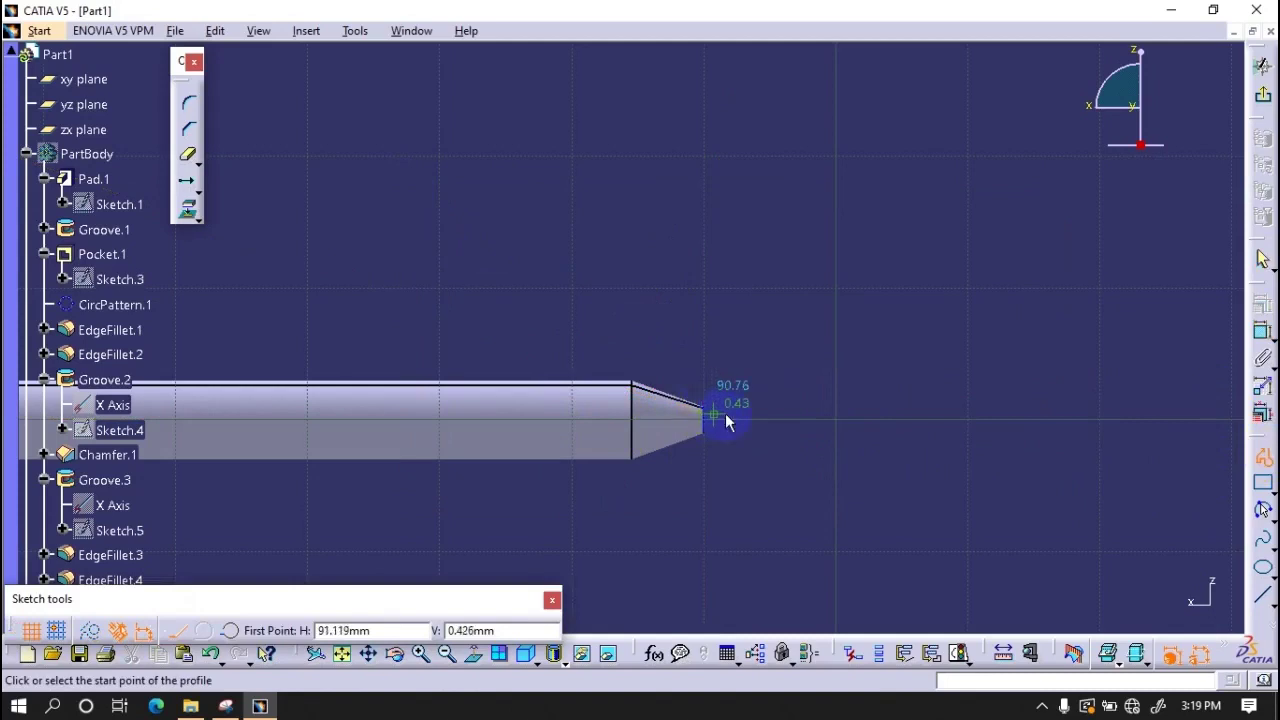
click(729, 414)
click(591, 413)
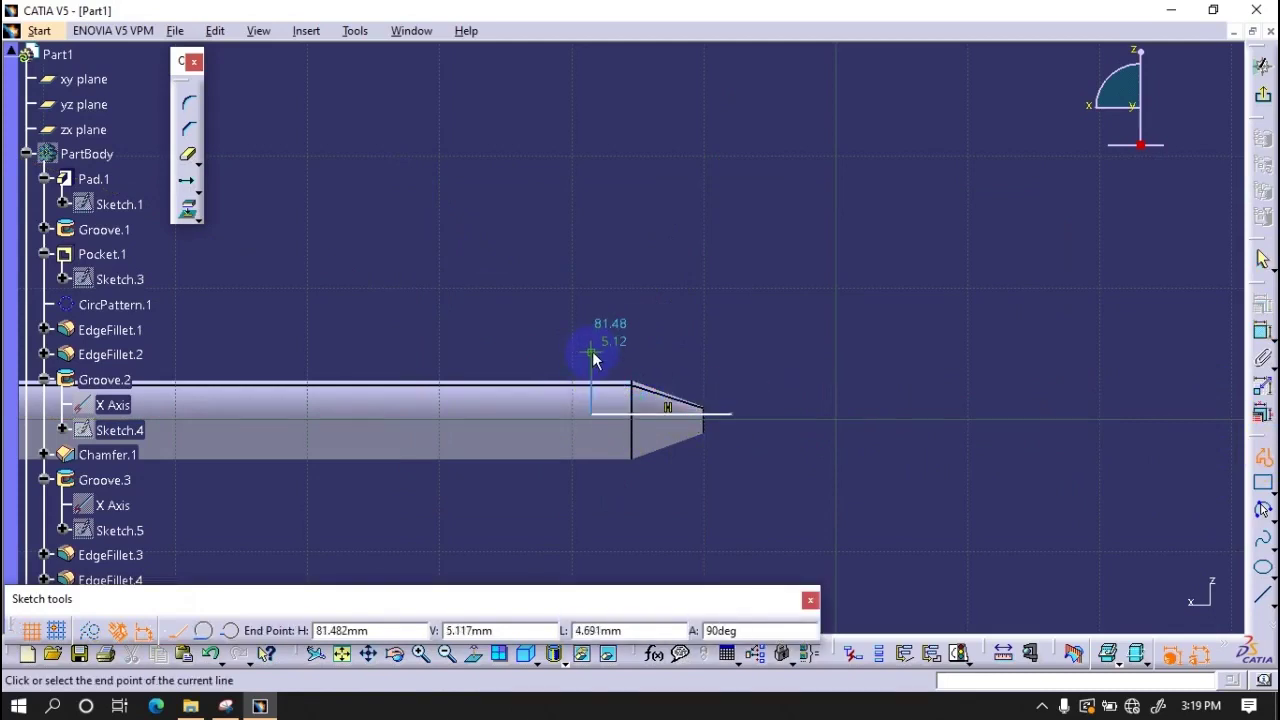
click(591, 354)
click(729, 414)
- Offset the triangle's bottom edge 0.75 mm from the axis and dimension another edge
click(1262, 334)
click(683, 420)
click(537, 423)
click(871, 452)
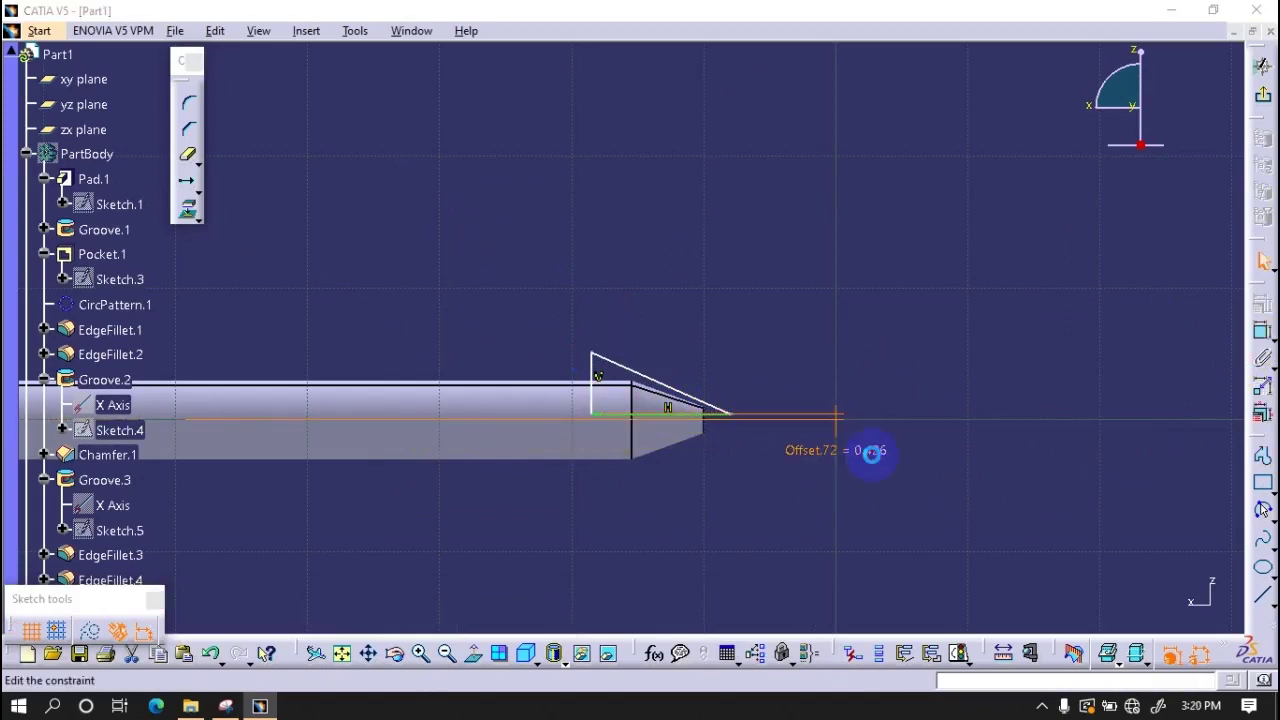
double_click(871, 452)
text(0.75)
key(Return)
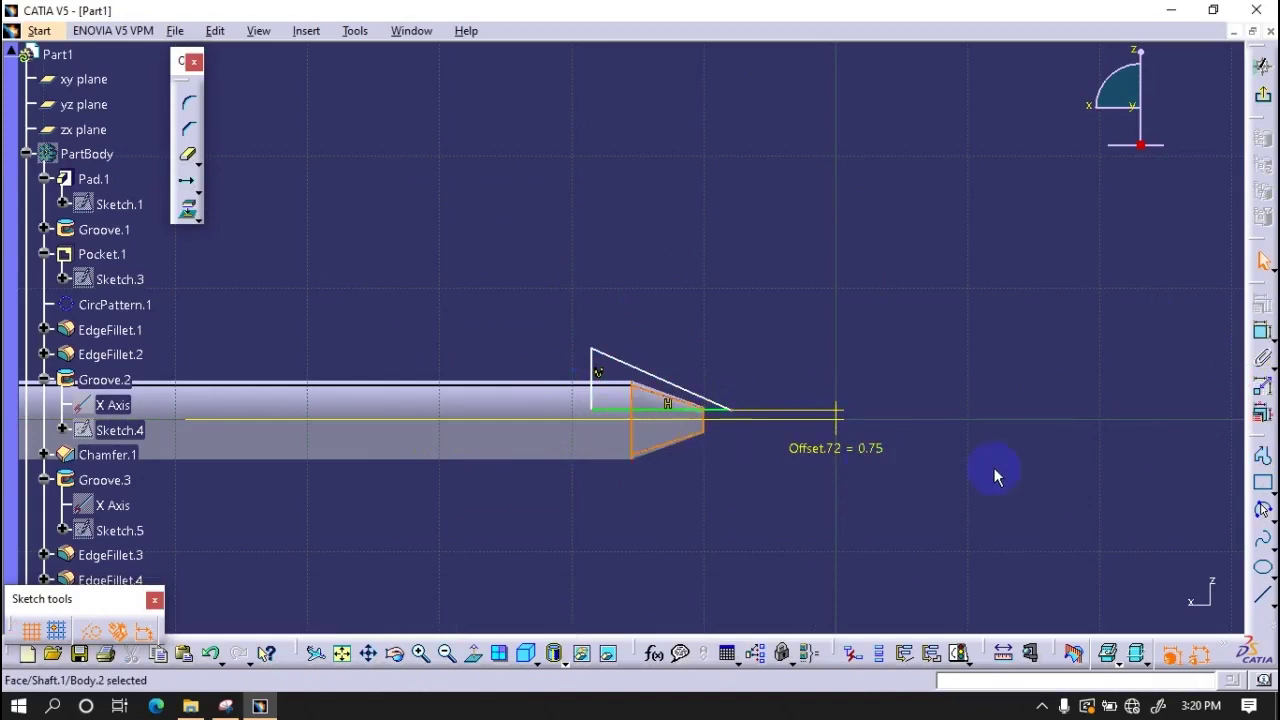
click(1262, 331)
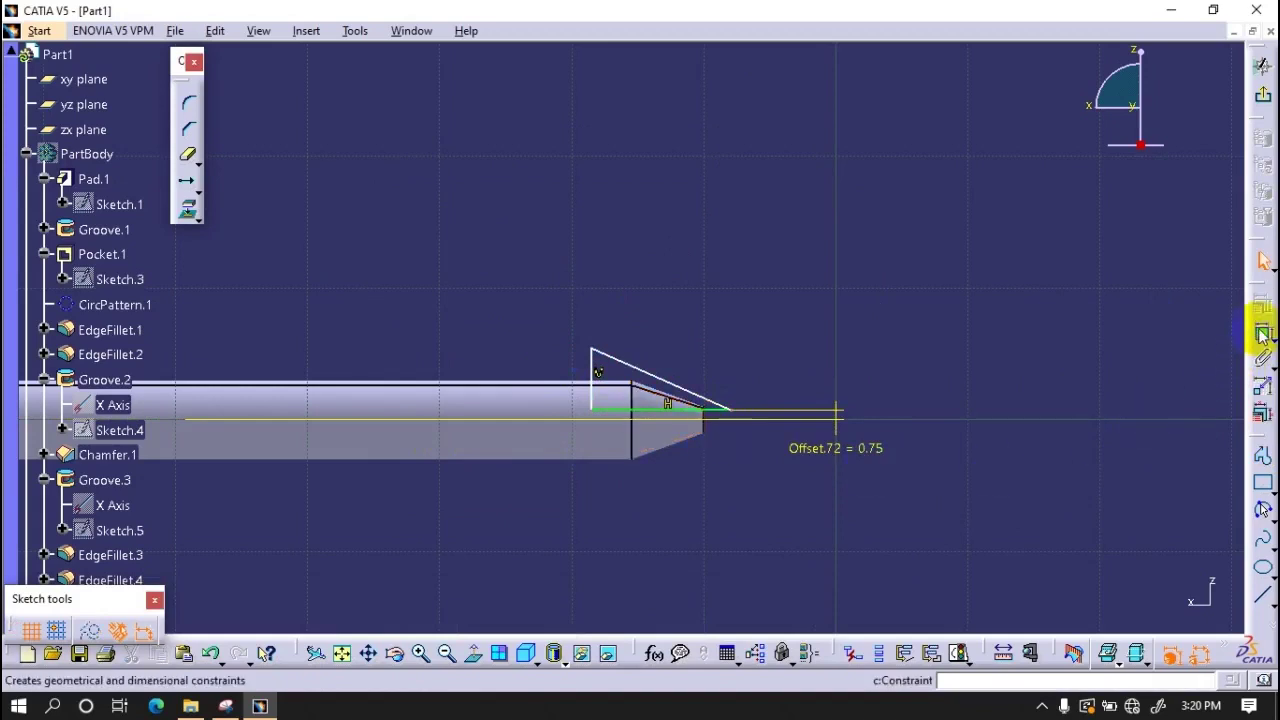
click(720, 440)
click(766, 591)
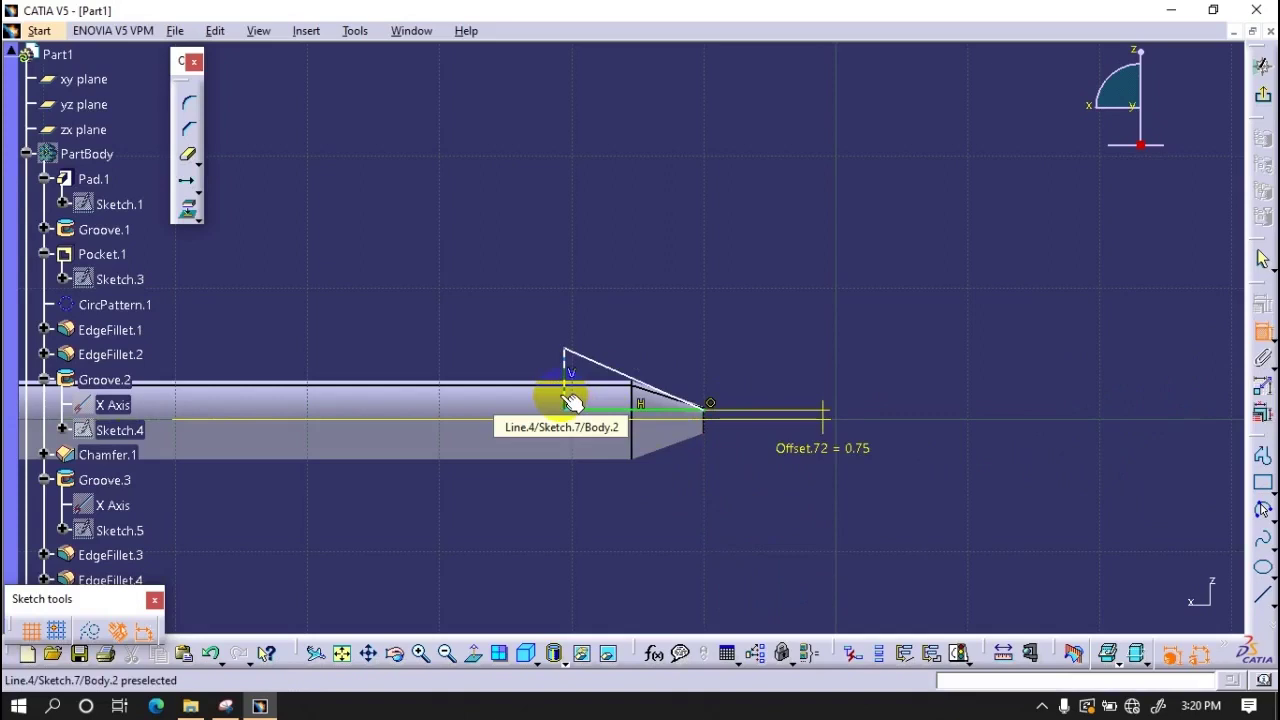
- Dimension the slanted tip edge with a 20° angle in Sketch.7
click(571, 402)
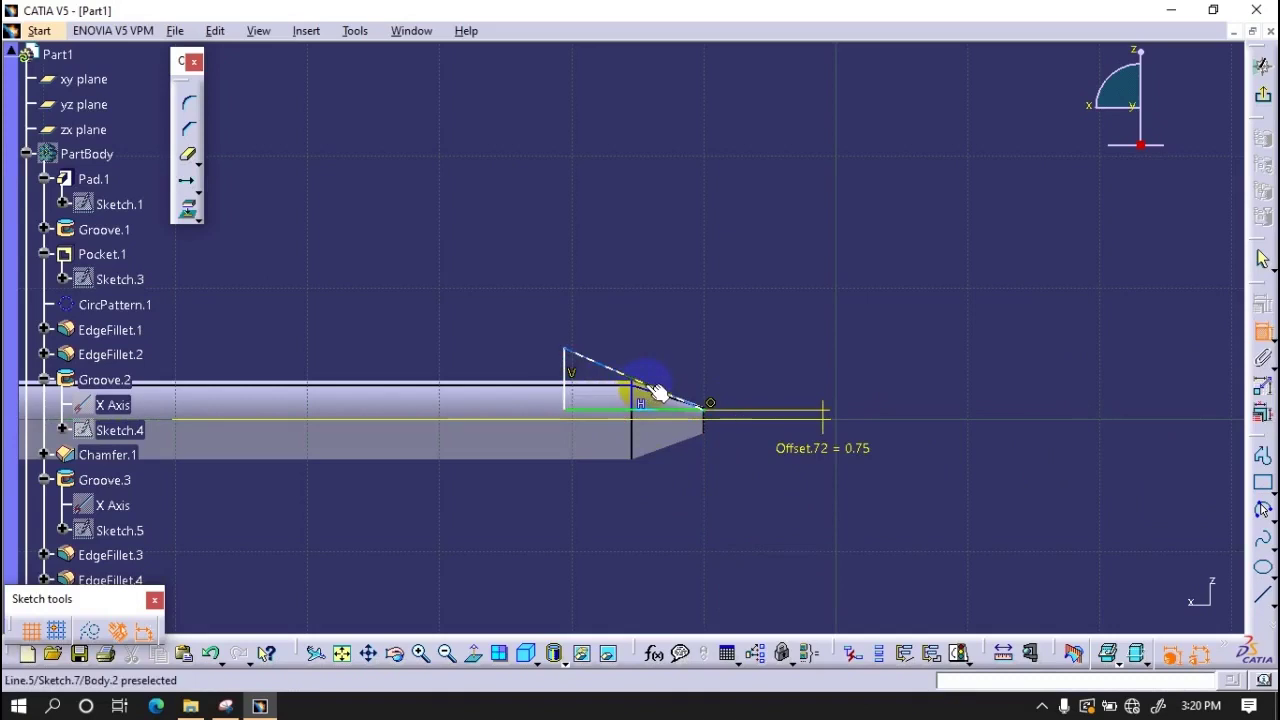
mouse_move(557, 366)
middle_down()
mouse_move(629, 530)
mouse_move(629, 580)
middle_up()
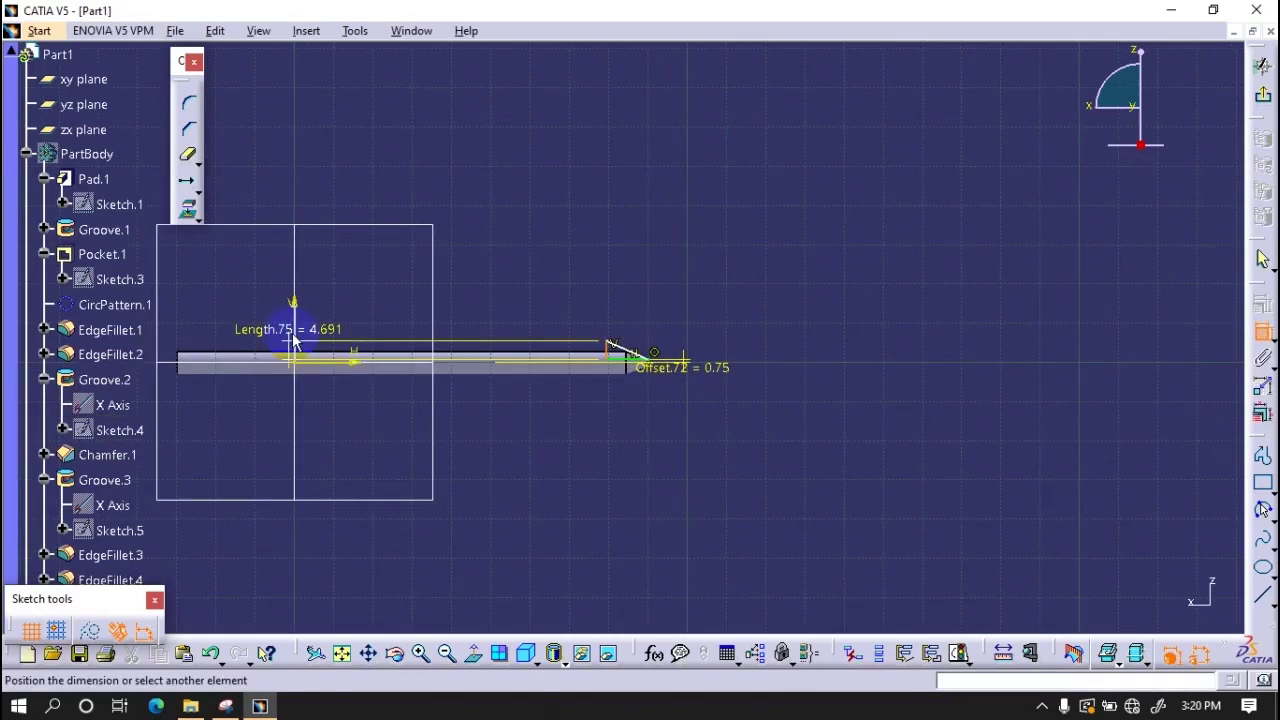
middle_drag(305, 343, 705, 251)
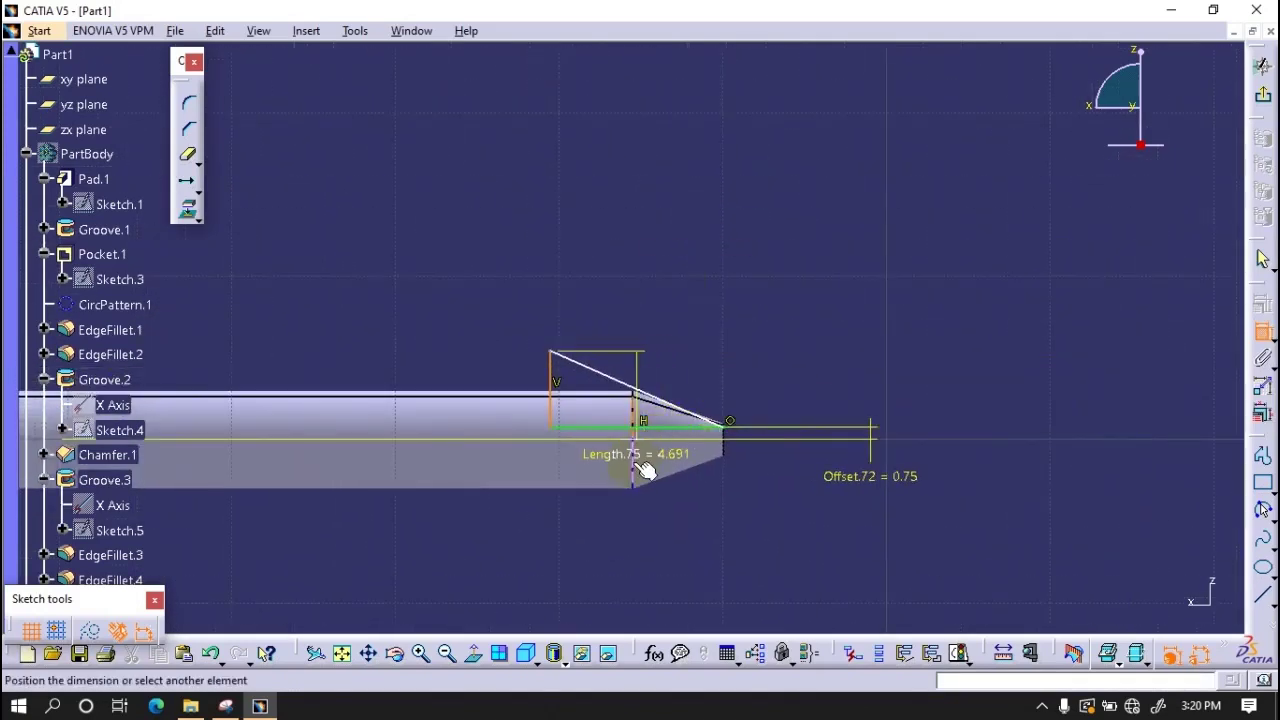
right_click(614, 582)
click(657, 518)
click(686, 430)
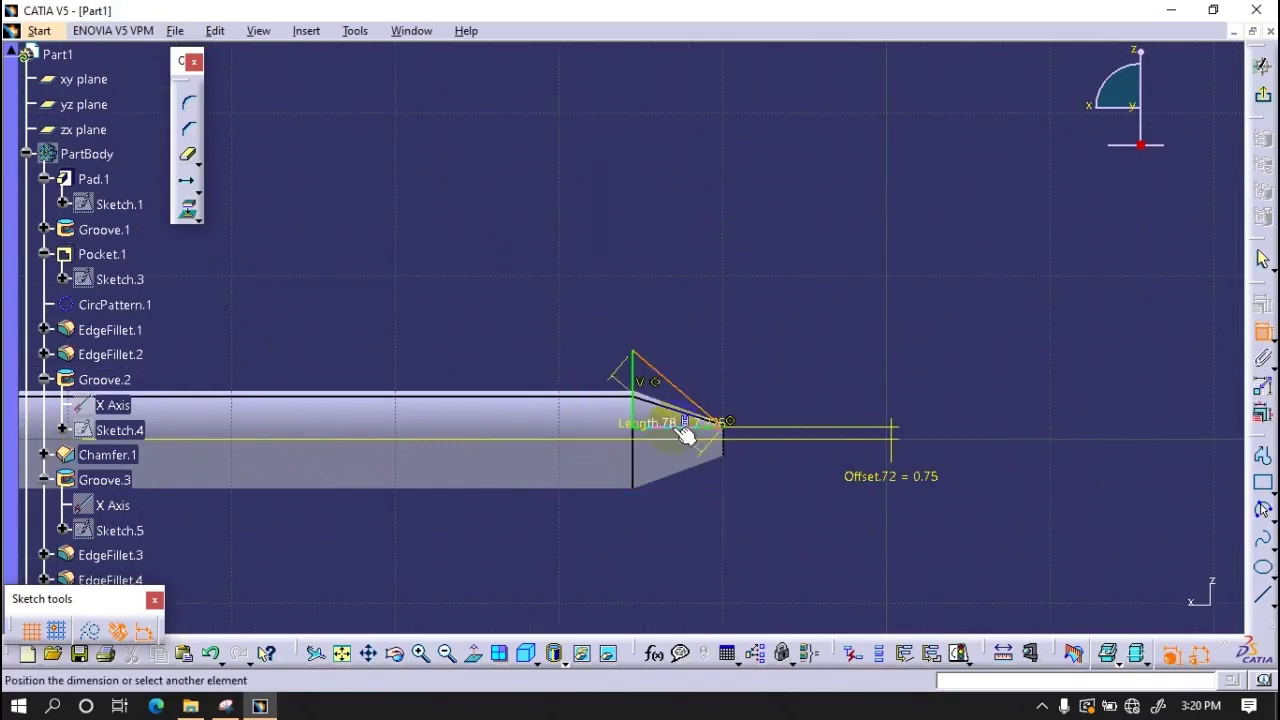
click(518, 358)
double_click(520, 348)
text(20)
key(Return)
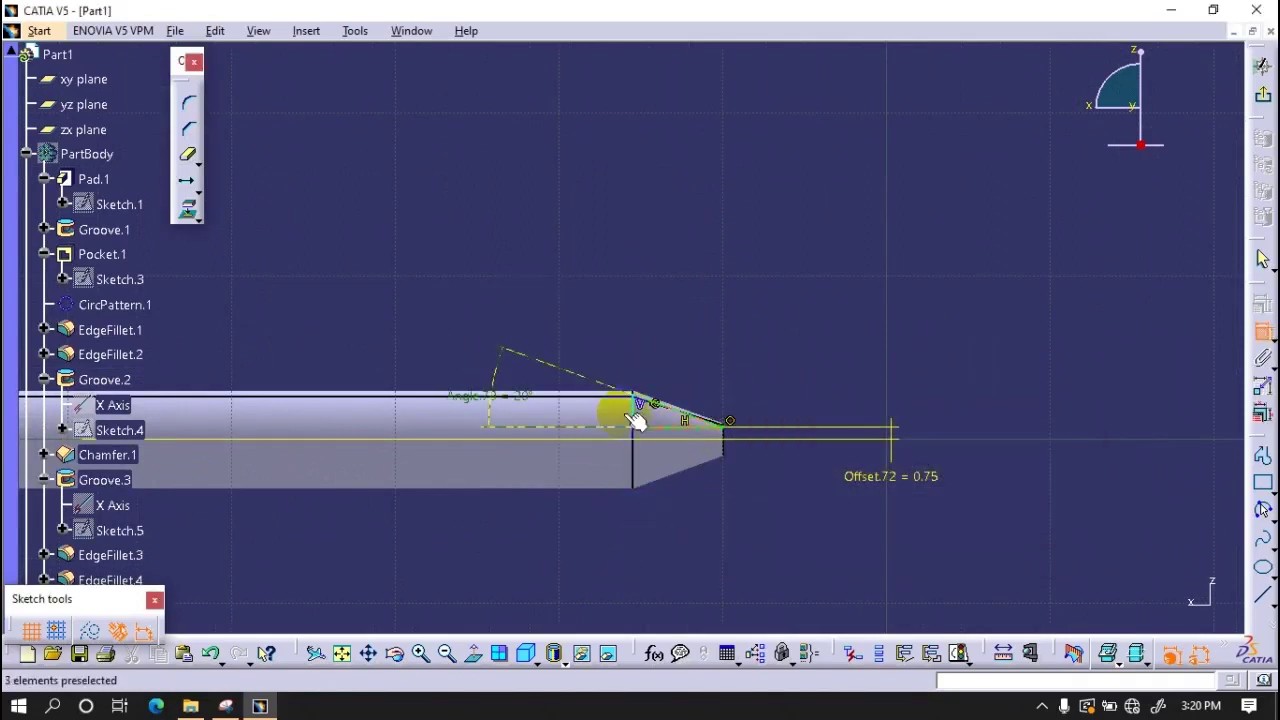
- Draw a profile with a horizontal top edge running down to the chamfer vertex
middle_drag(611, 534, 678, 497)
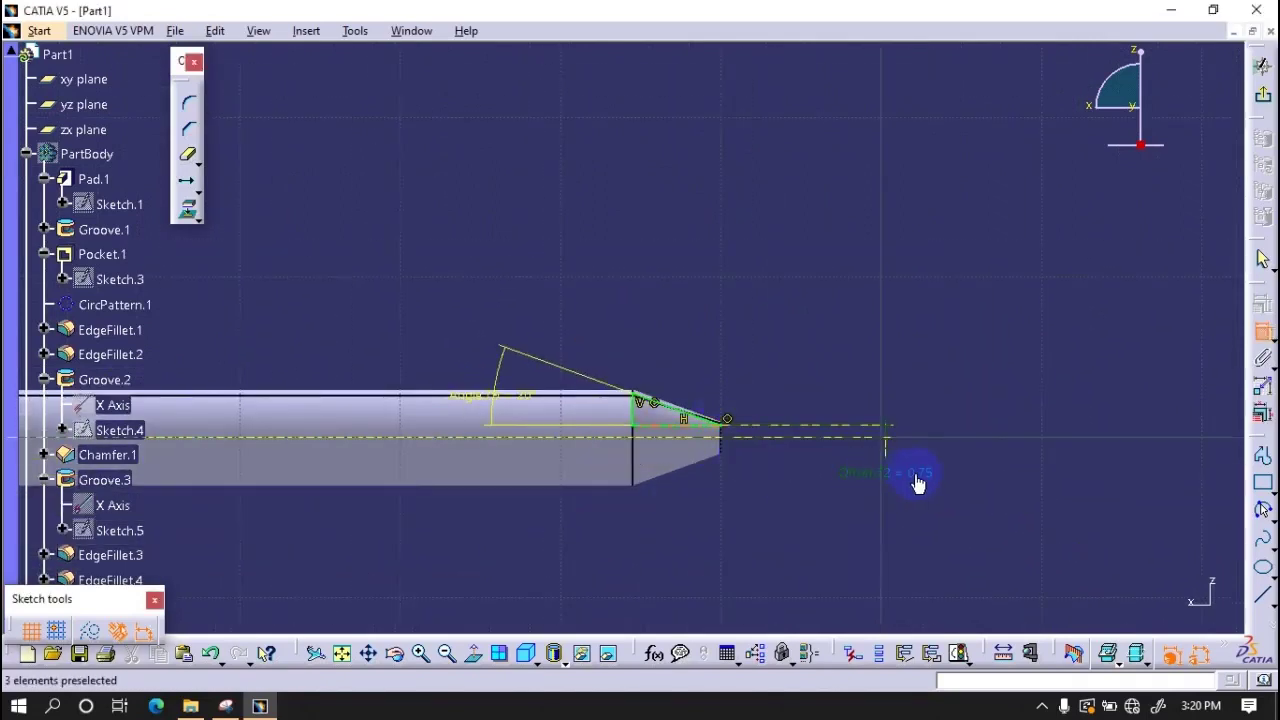
click(716, 421)
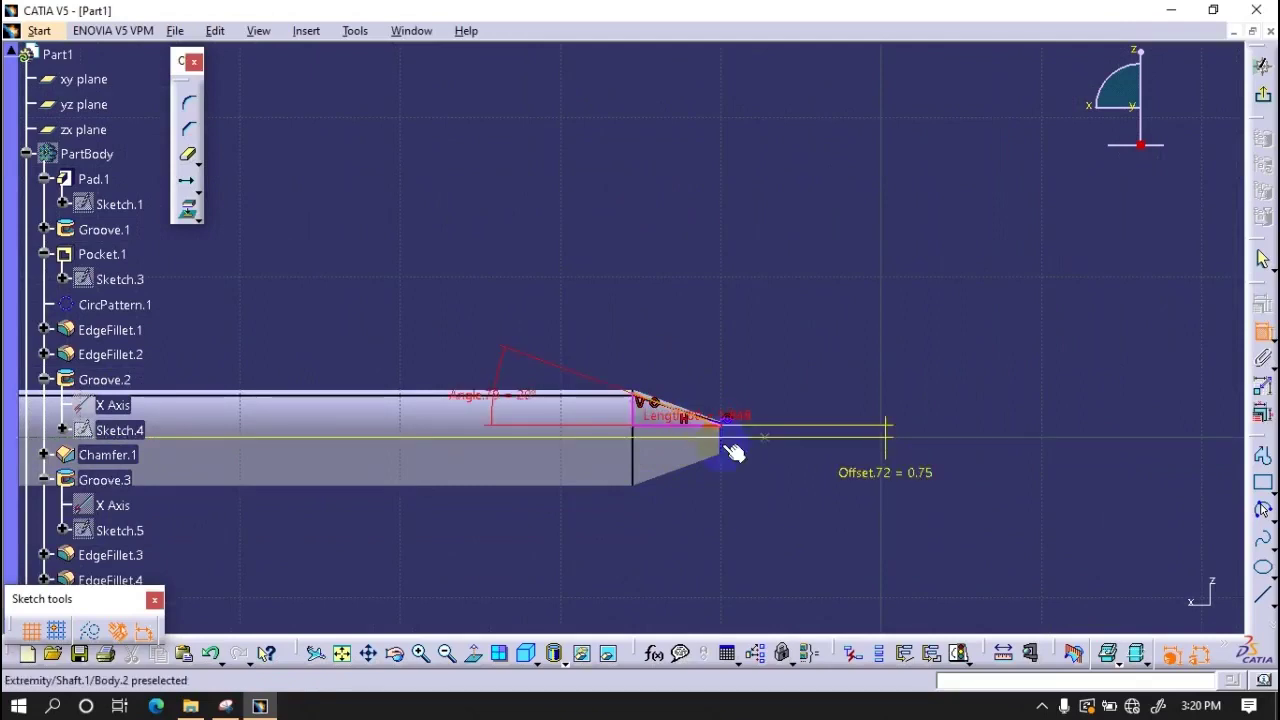
click(1263, 332)
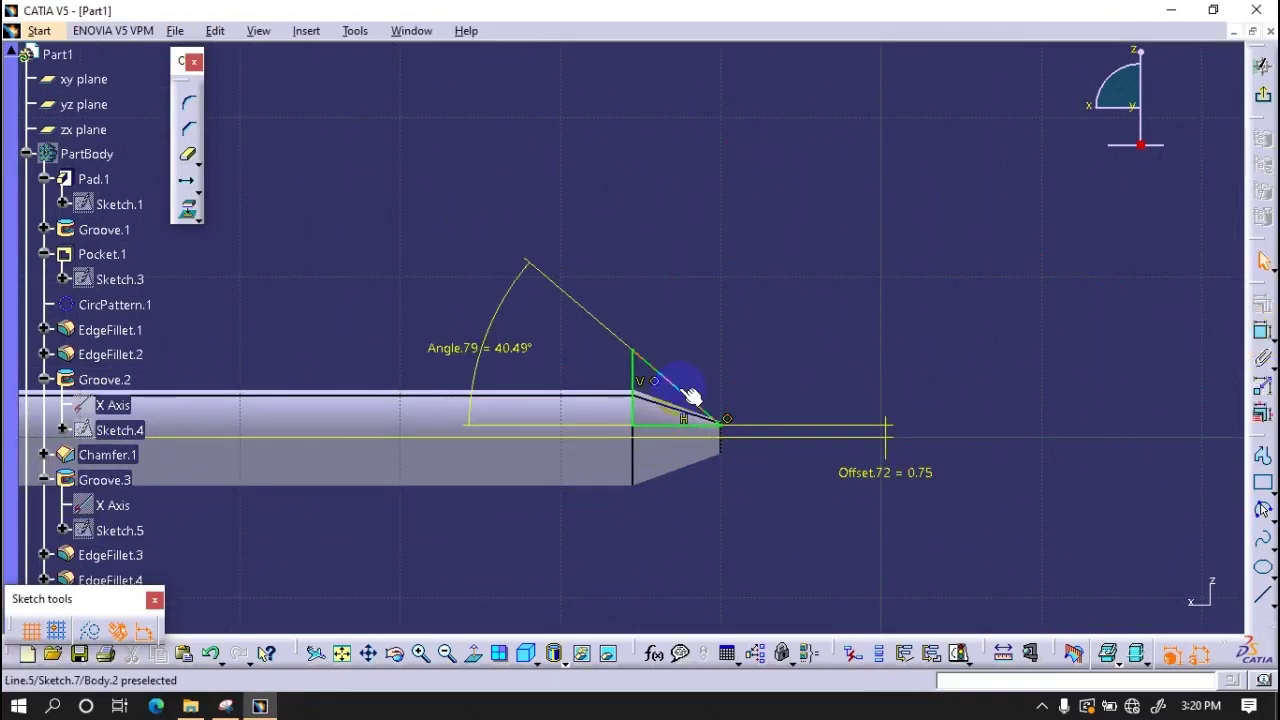
click(673, 555)
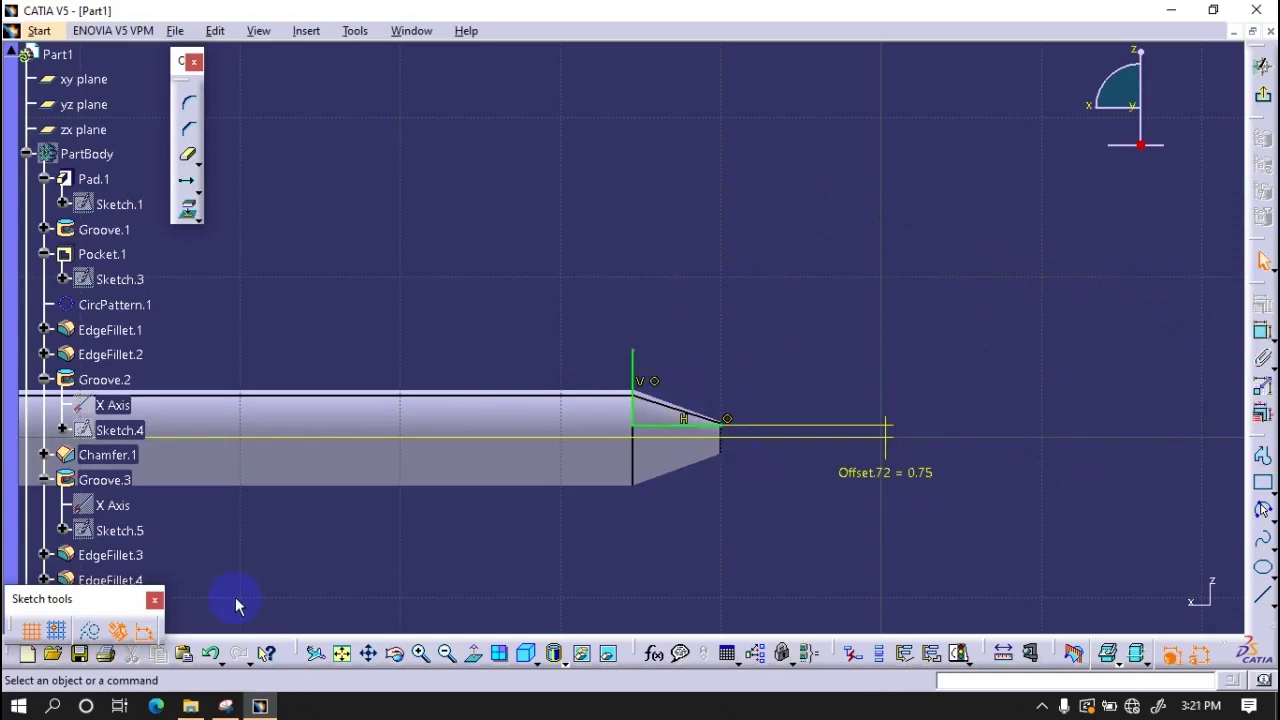
click(1263, 455)
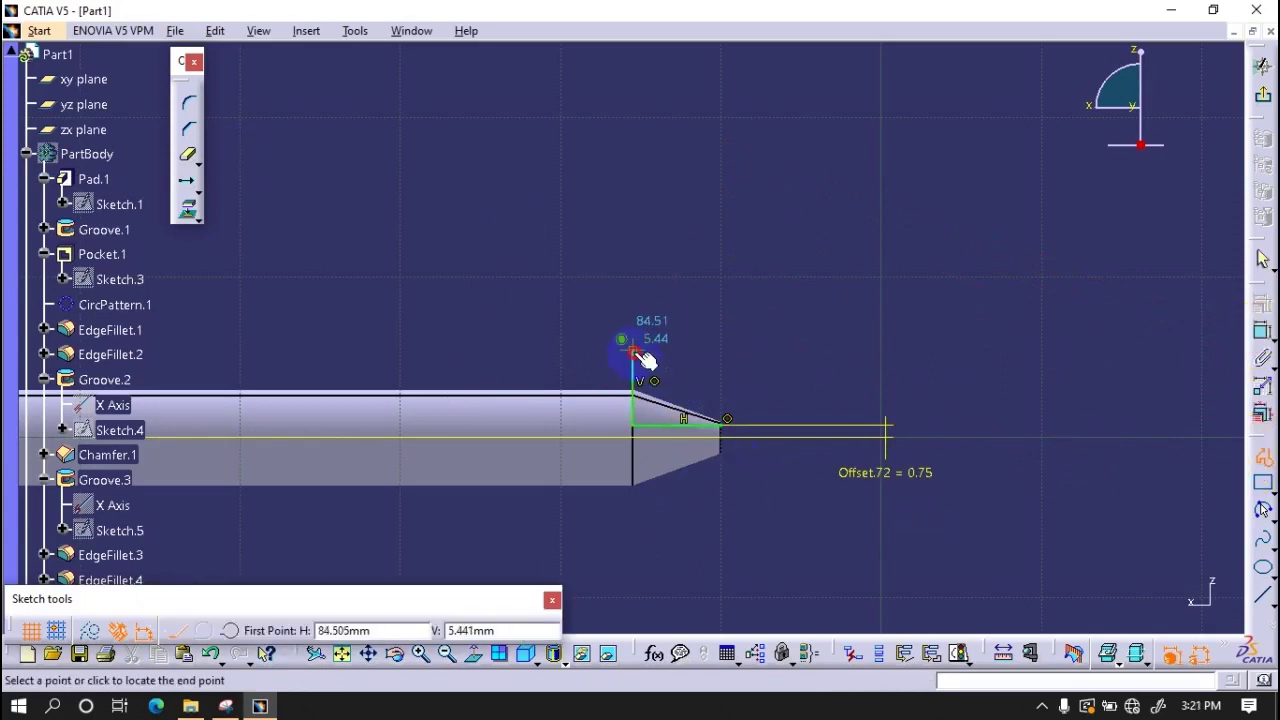
click(632, 350)
click(720, 350)
click(722, 420)
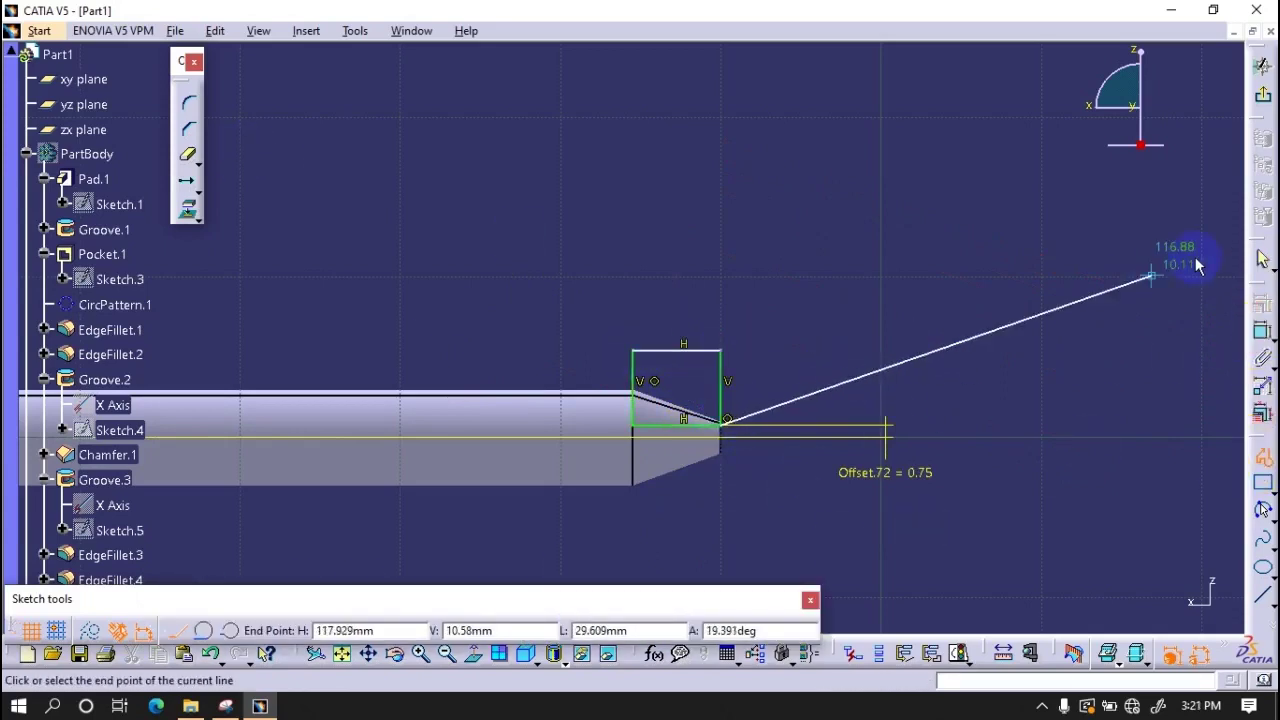
click(1262, 456)
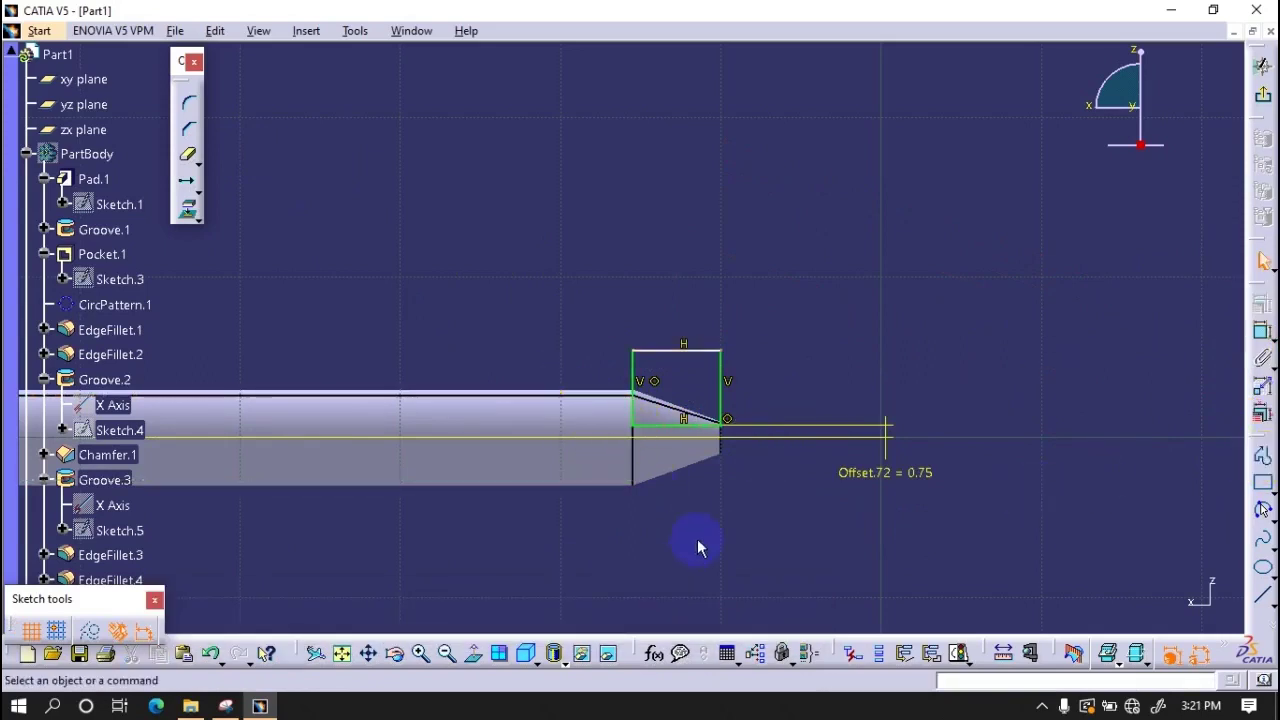
- Draw a three-point arc at the tip and constrain its radius to R 5
click(1262, 510)
click(541, 352)
click(632, 427)
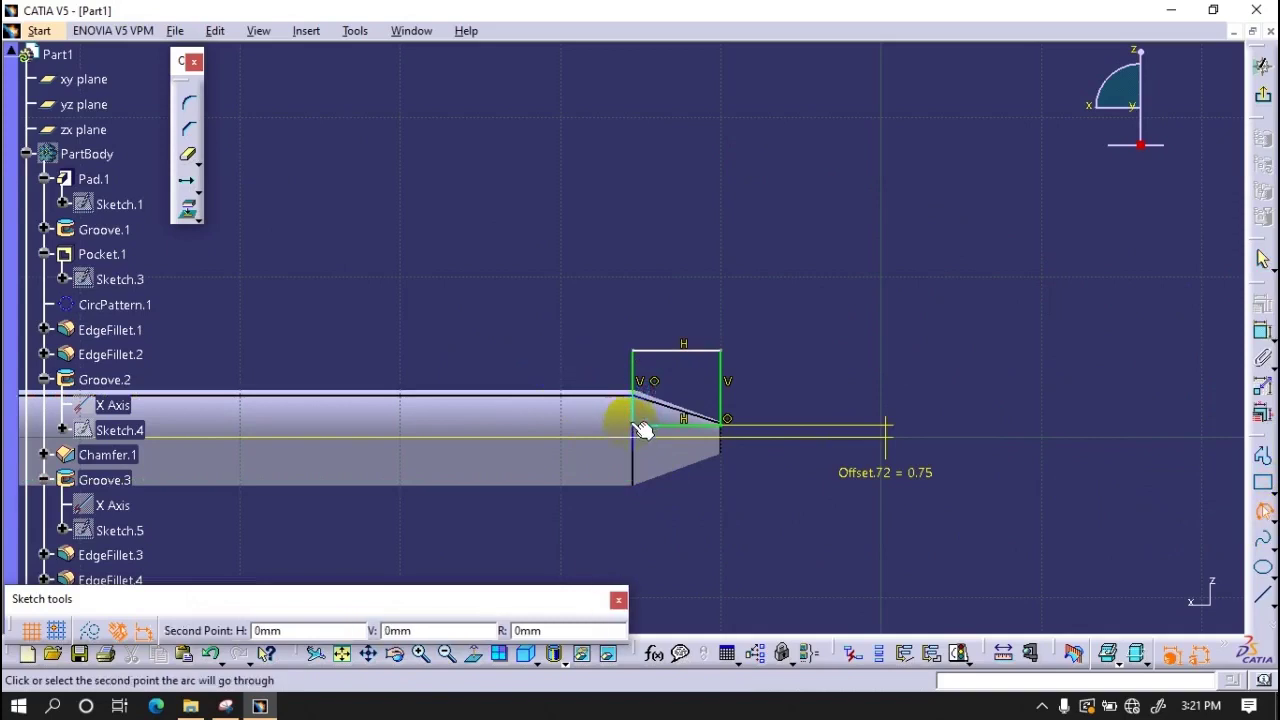
click(577, 415)
click(665, 565)
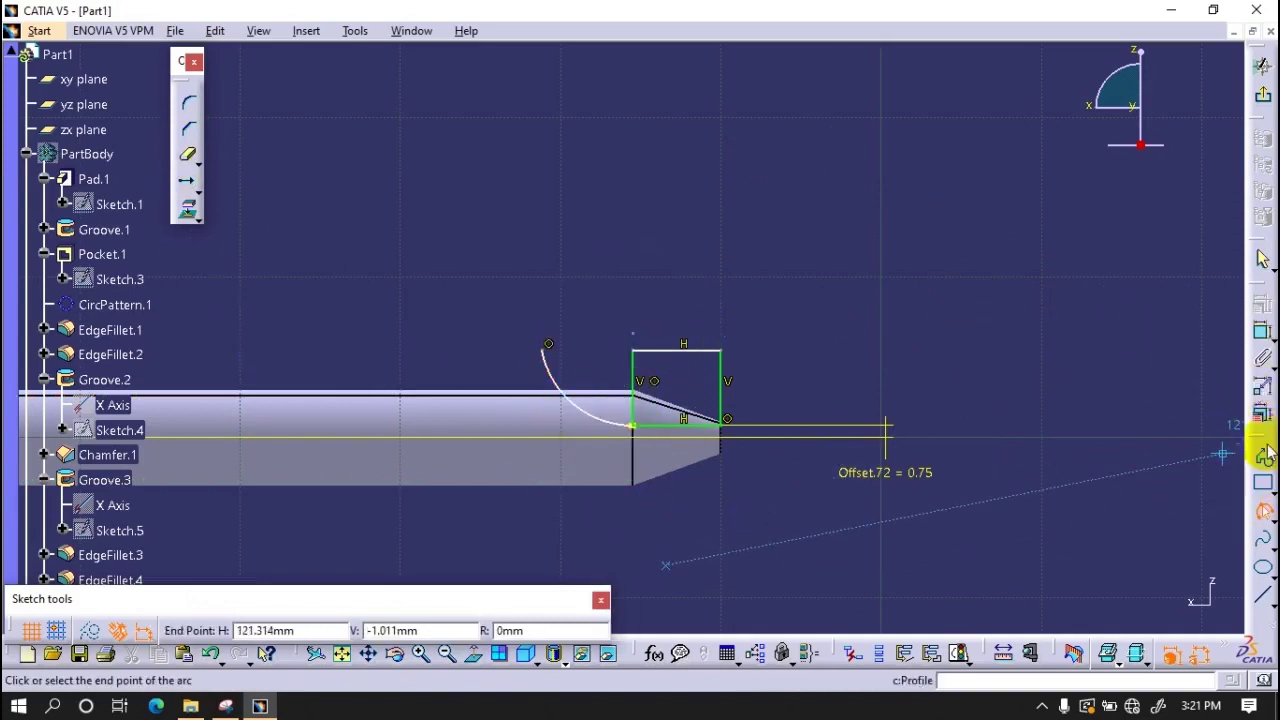
click(1263, 331)
click(568, 395)
double_click(523, 528)
text(0.5)
key(Return)
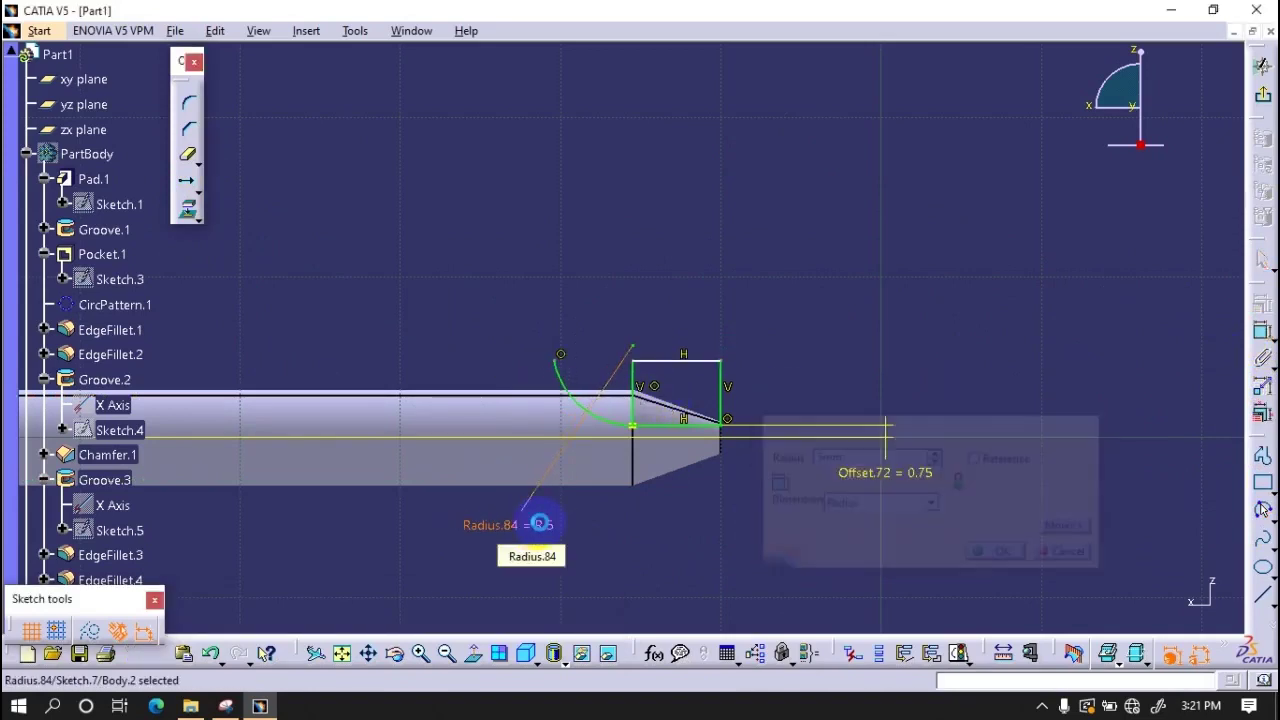
click(1212, 398)
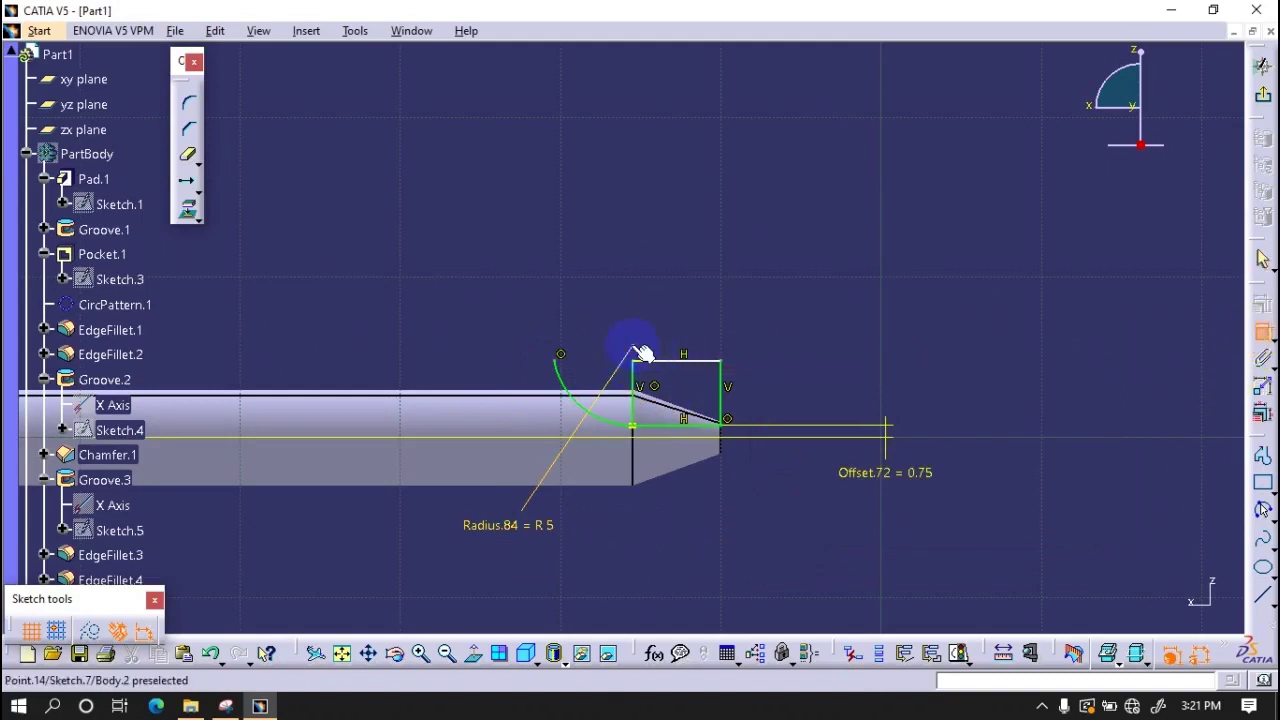
- Delete the Offset.85 dimension and draw a horizontal line from the arc's upper end
right_click(678, 288)
click(752, 391)
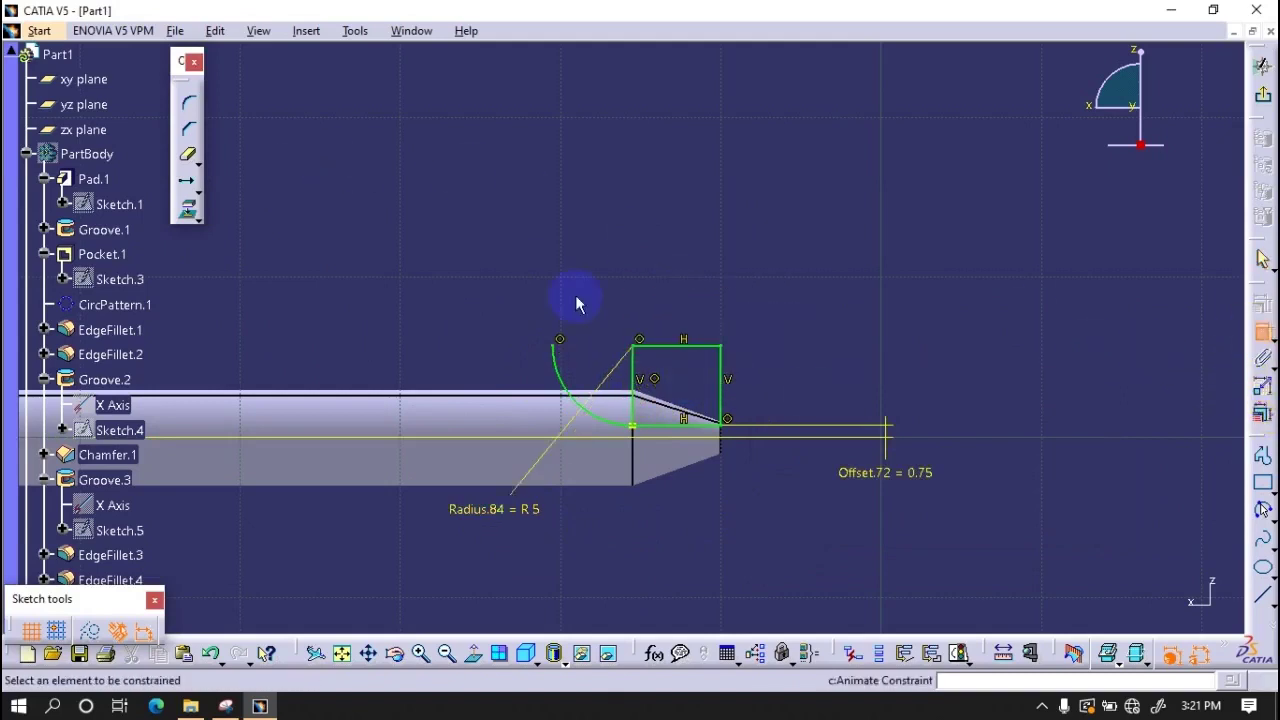
click(1262, 456)
click(560, 340)
click(557, 347)
click(187, 155)
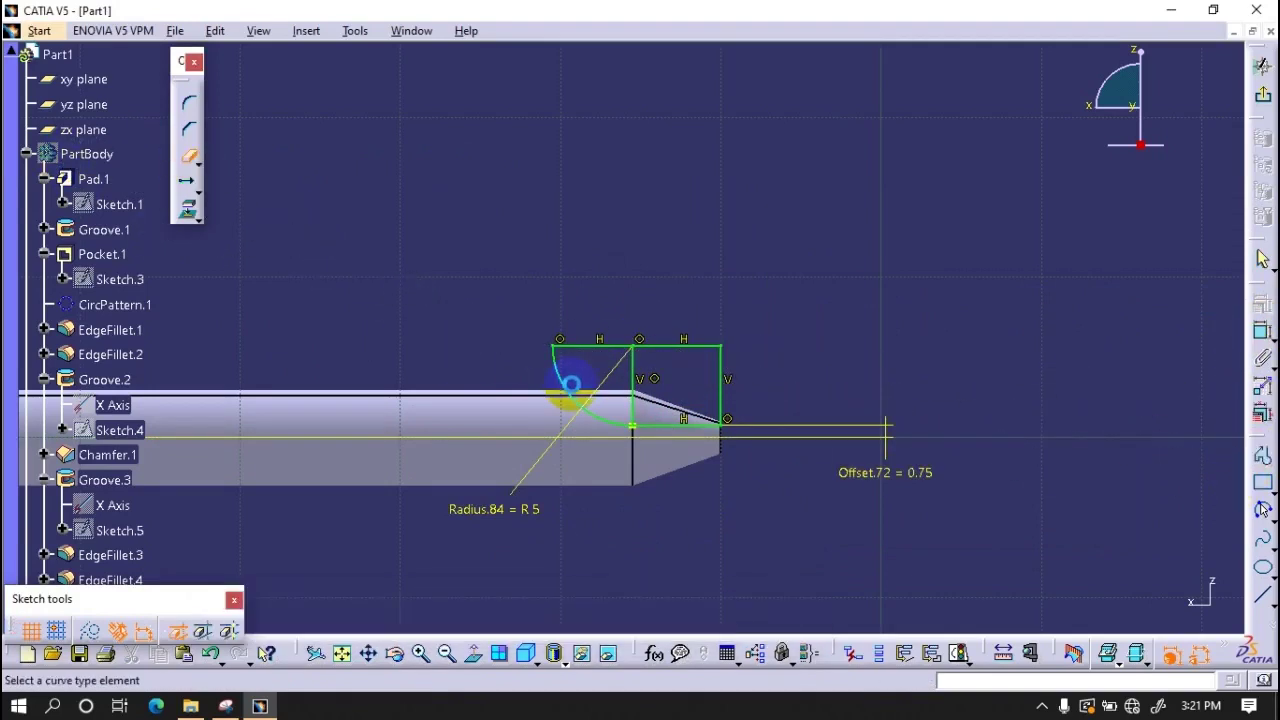
- Start a pocket from Sketch.7 with a Dimension limit type
click(1263, 100)
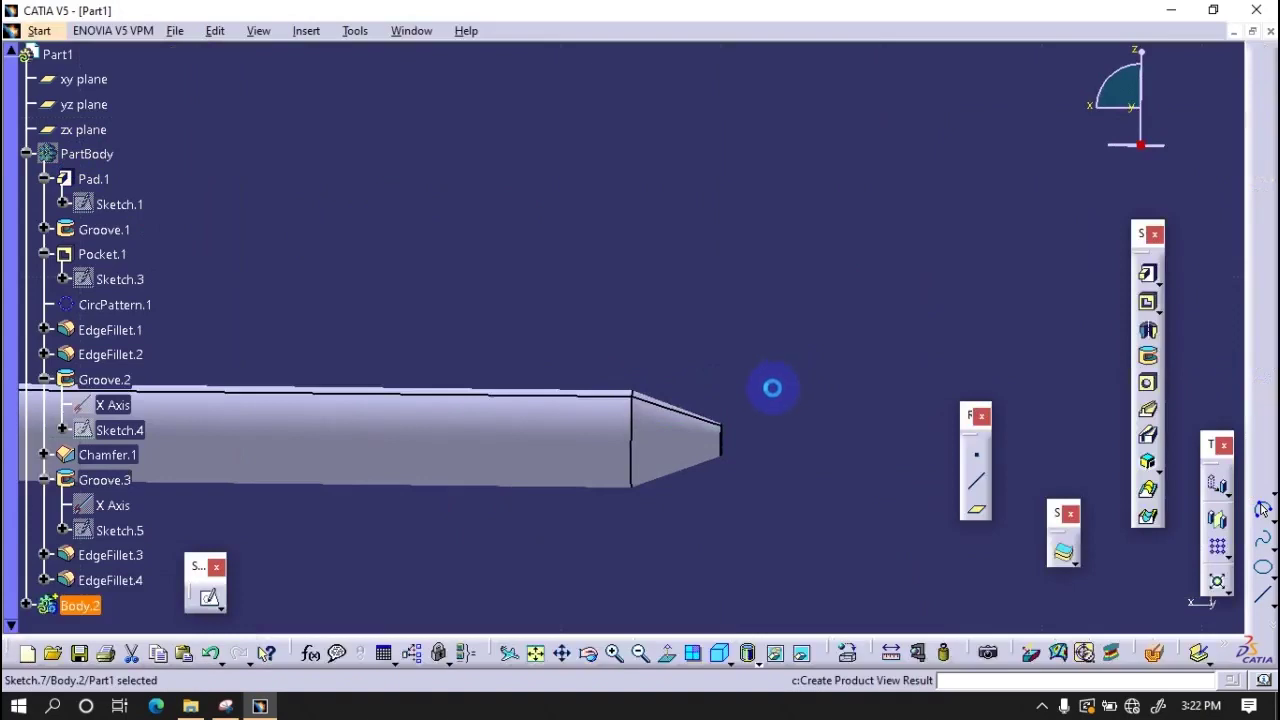
click(1126, 409)
mouse_move(735, 436)
middle_down()
mouse_move(520, 348)
mouse_move(855, 462)
middle_up()
click(1140, 217)
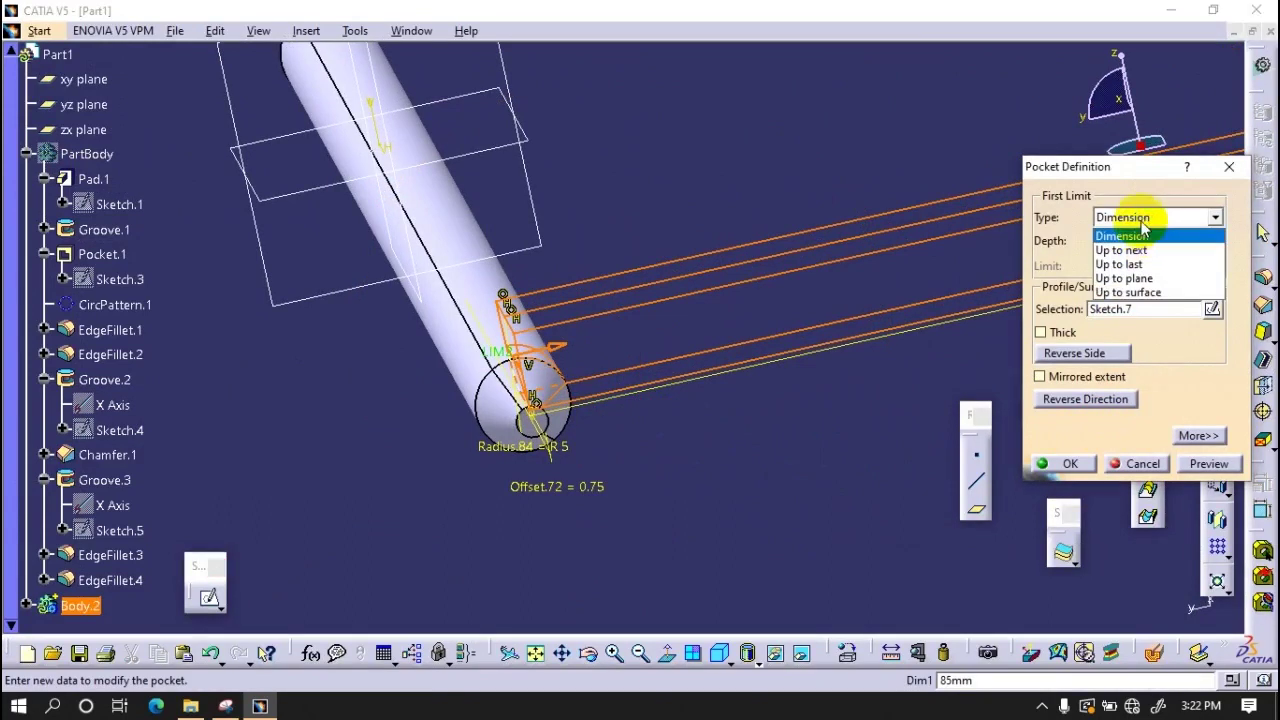
click(1139, 237)
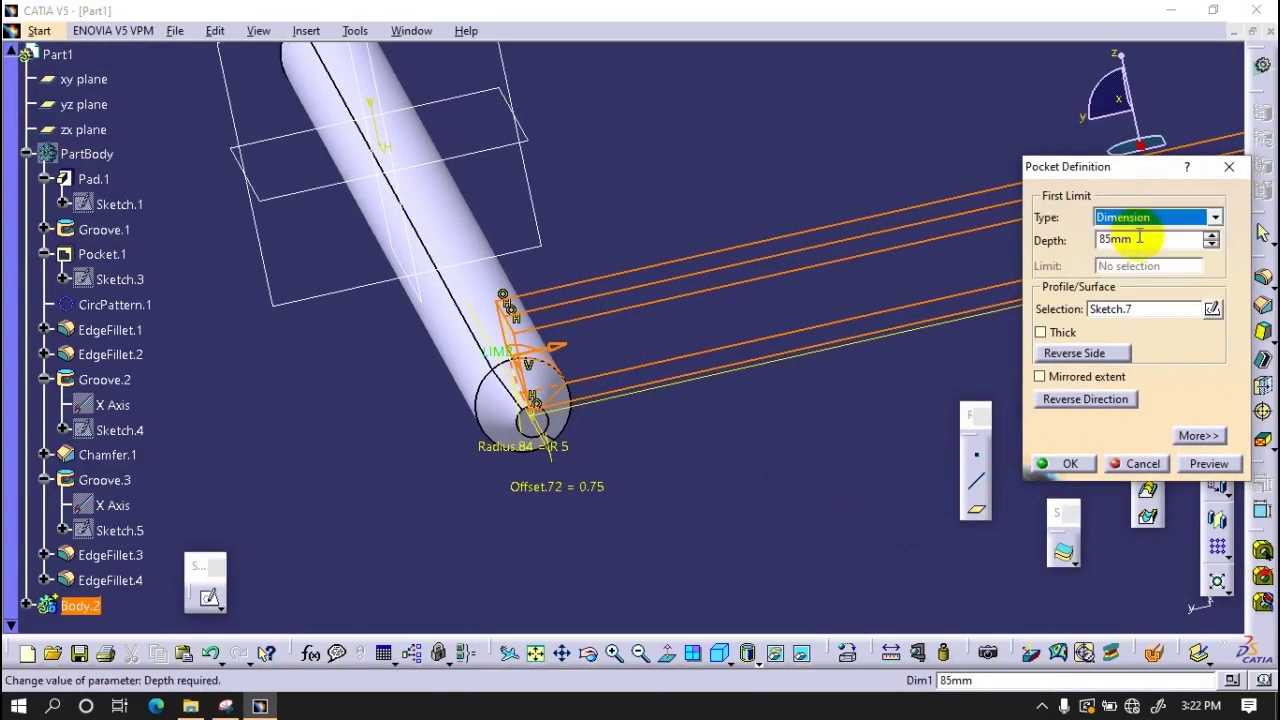
- Mirror the tip profile in Sketch.7 across the shaft axis with Symmetry
click(1212, 308)
middle_drag(763, 369, 740, 440)
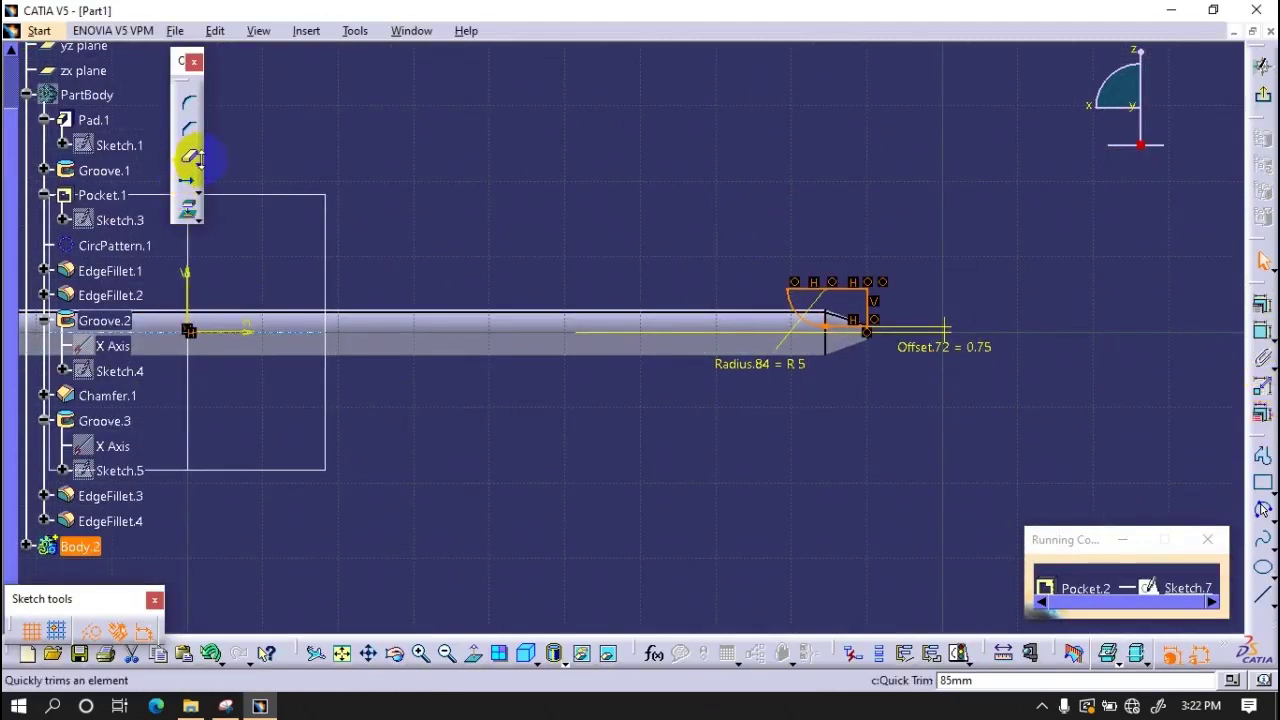
click(193, 185)
click(300, 178)
click(188, 183)
click(222, 180)
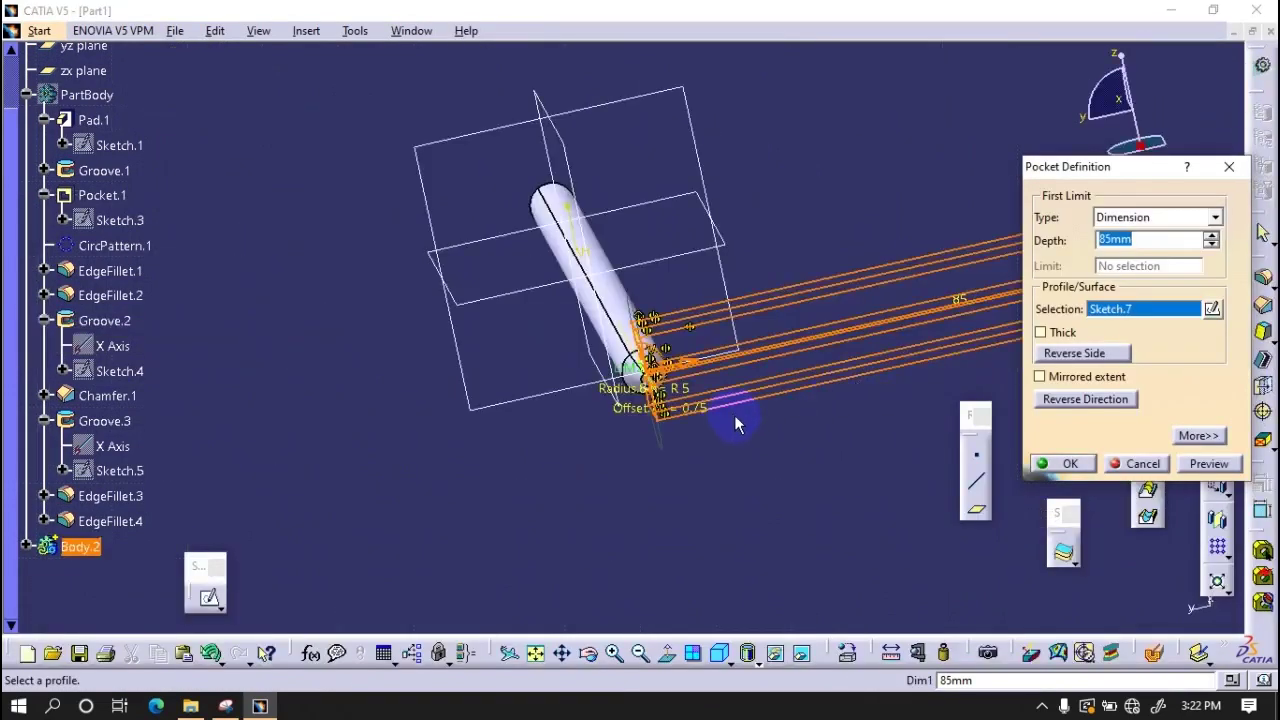
- Set the pocket depth to 5 mm and the second limit to -1.5/2 (-0.75 mm)
text(5)
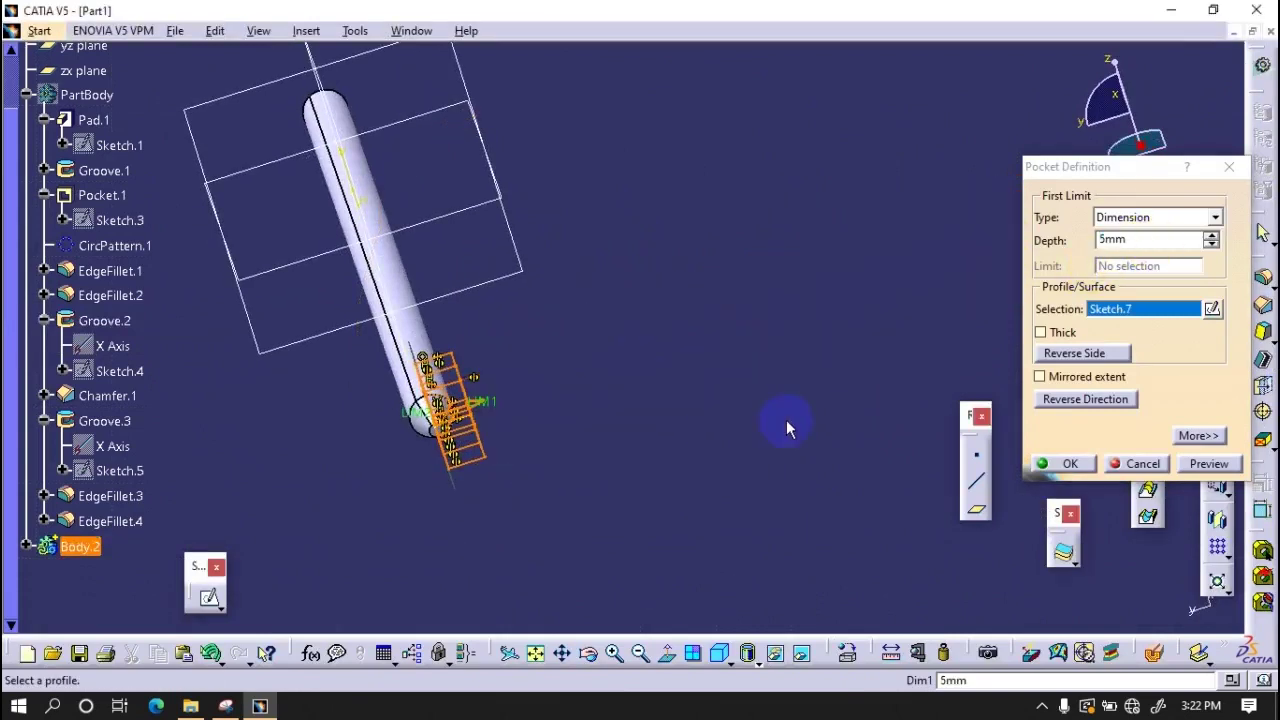
click(1196, 435)
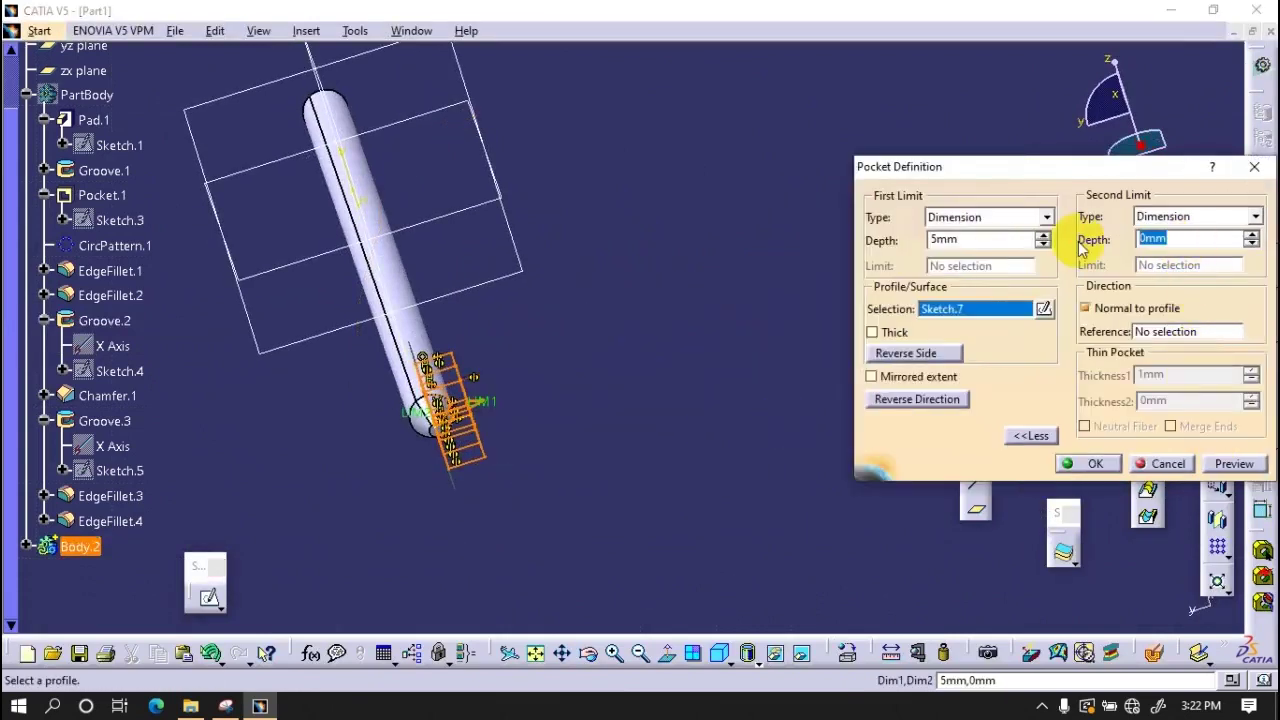
text(/2)
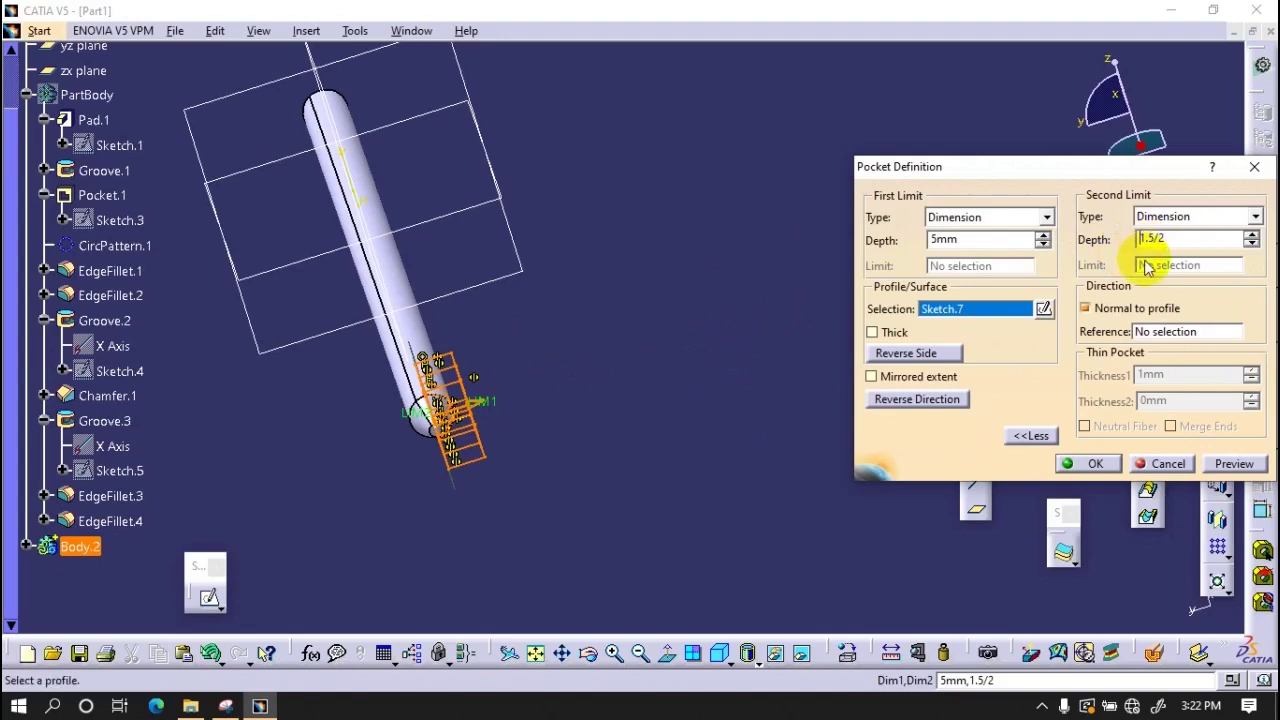
key(Return)
mouse_move(647, 389)
middle_down()
mouse_move(509, 520)
mouse_move(434, 508)
middle_up()
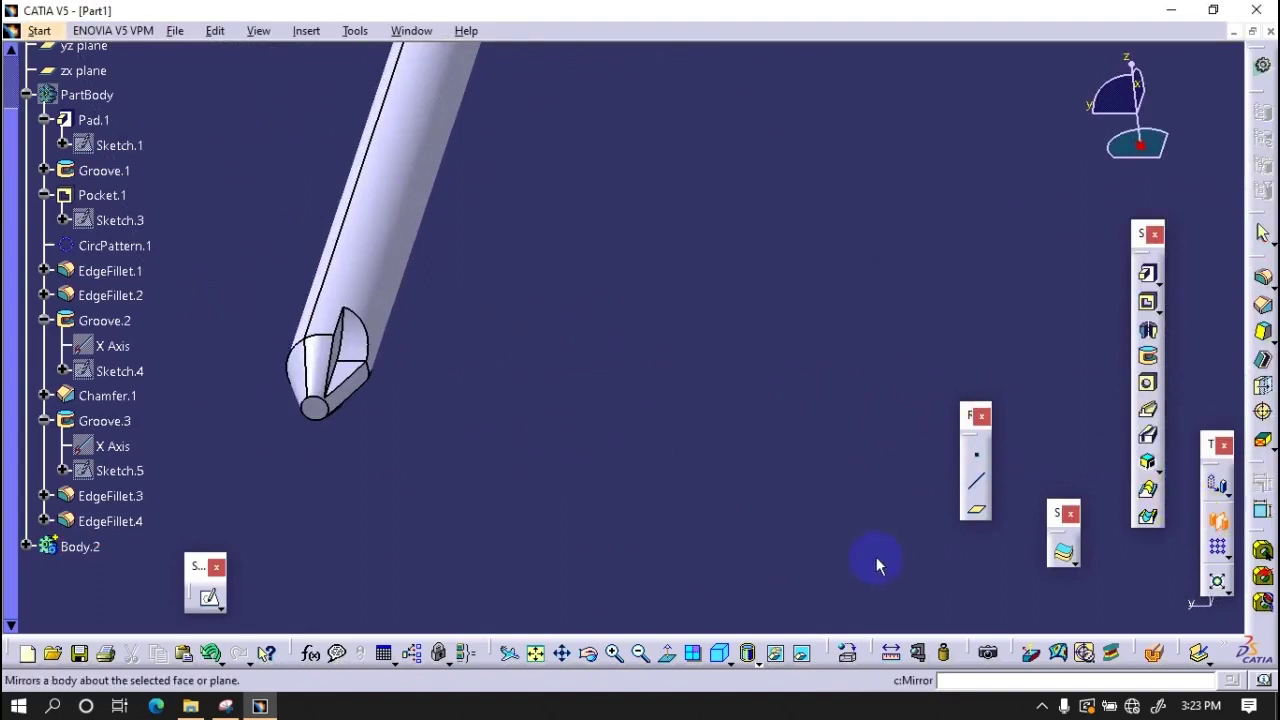
click(48, 547)
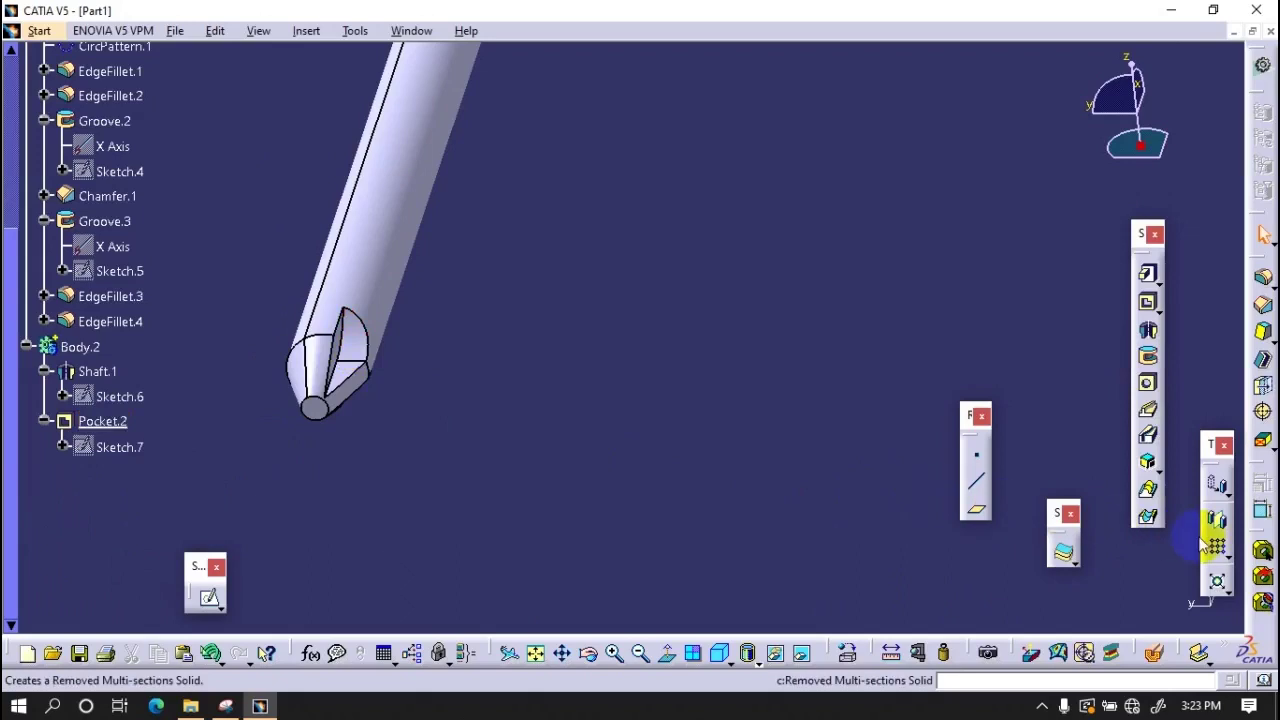
click(1214, 568)
click(1006, 530)
click(103, 422)
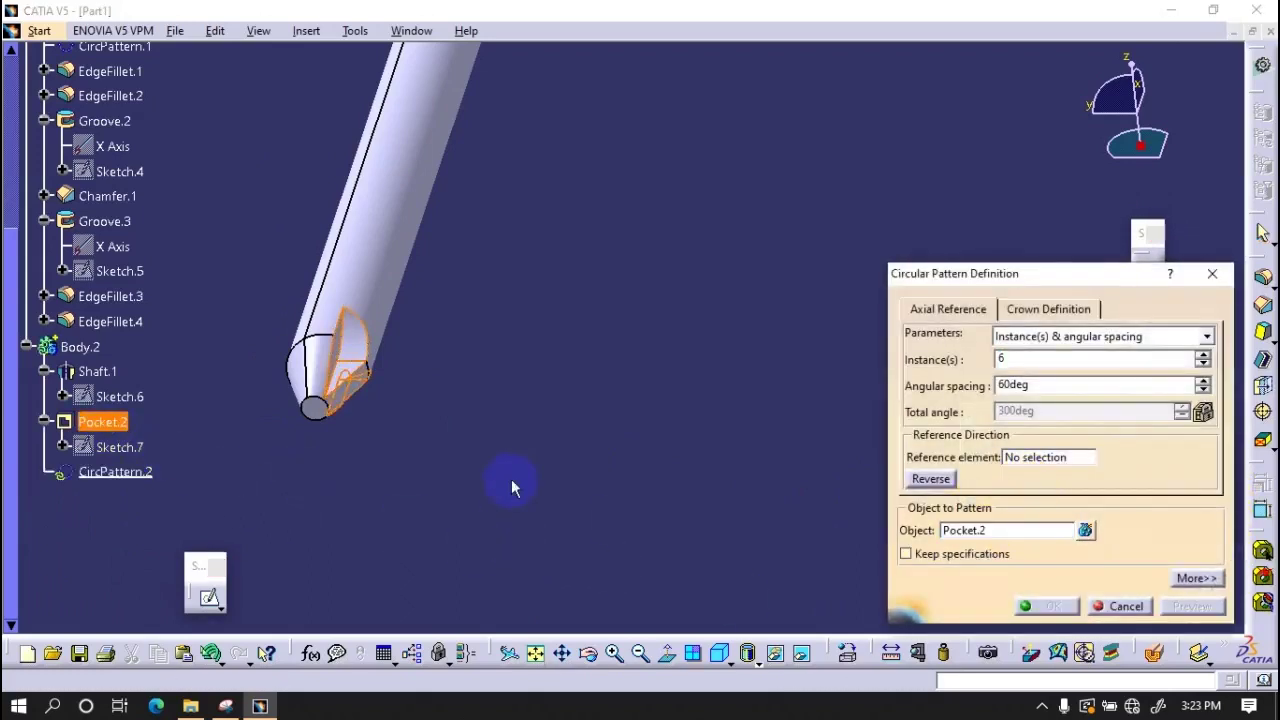
click(410, 255)
click(1100, 336)
click(1040, 382)
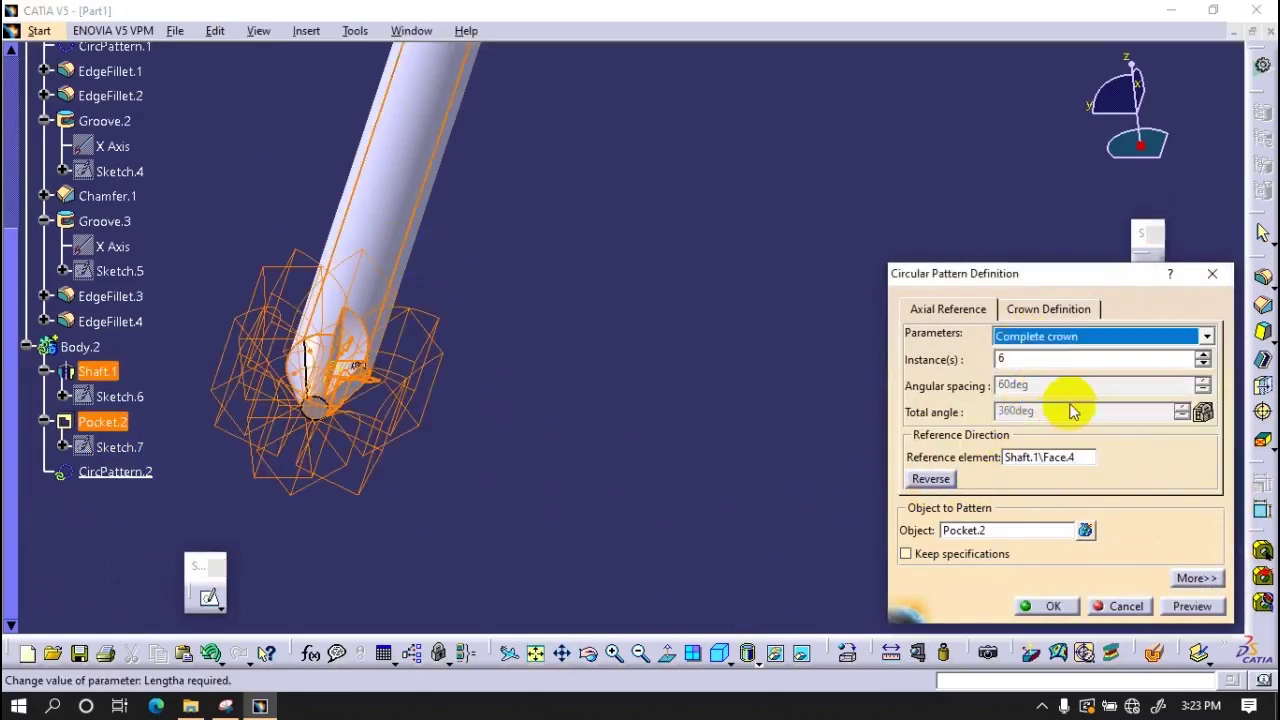
click(1203, 365)
click(1203, 365)
click(1047, 606)
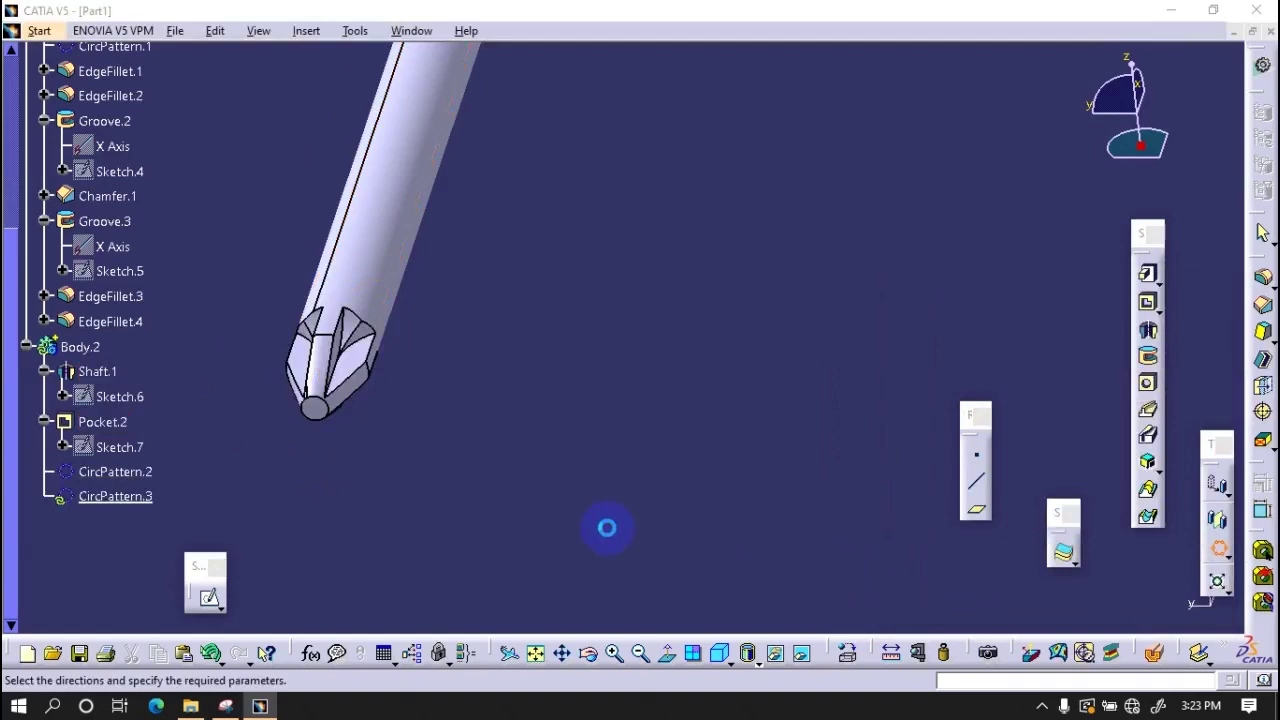
middle_drag(500, 380, 814, 508)
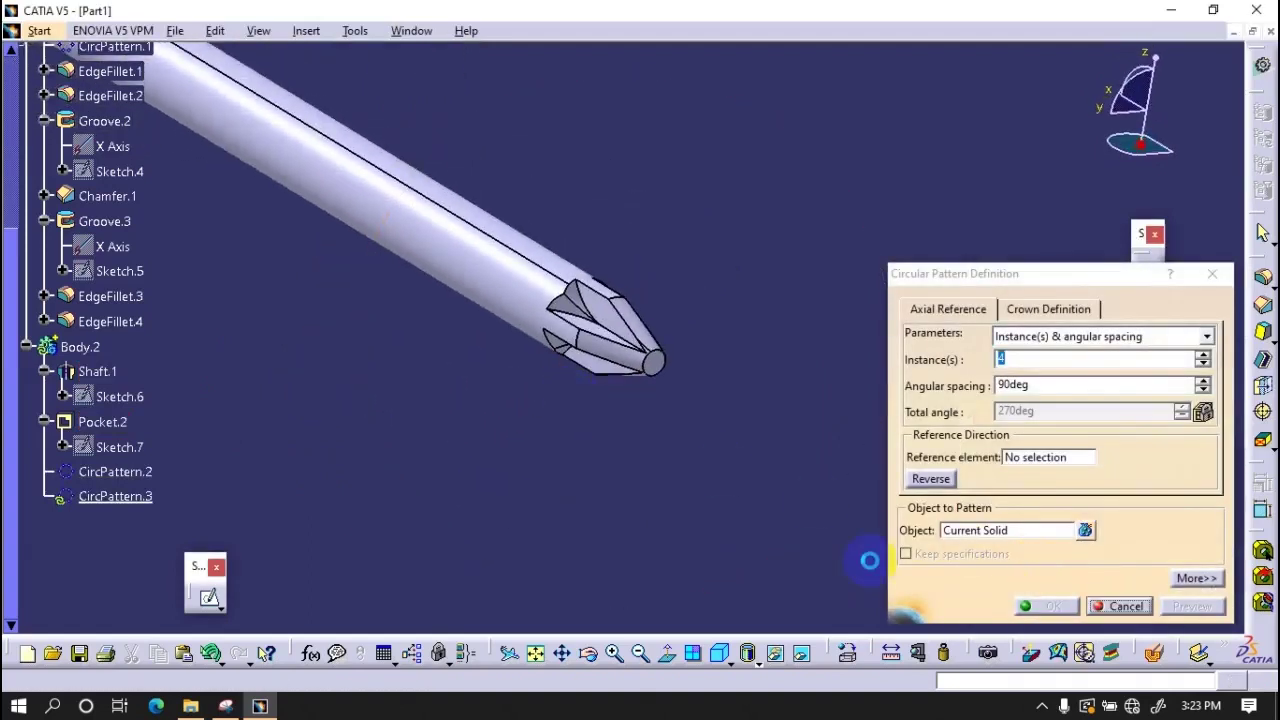
key(Escape)
middle_drag(688, 470, 429, 437)
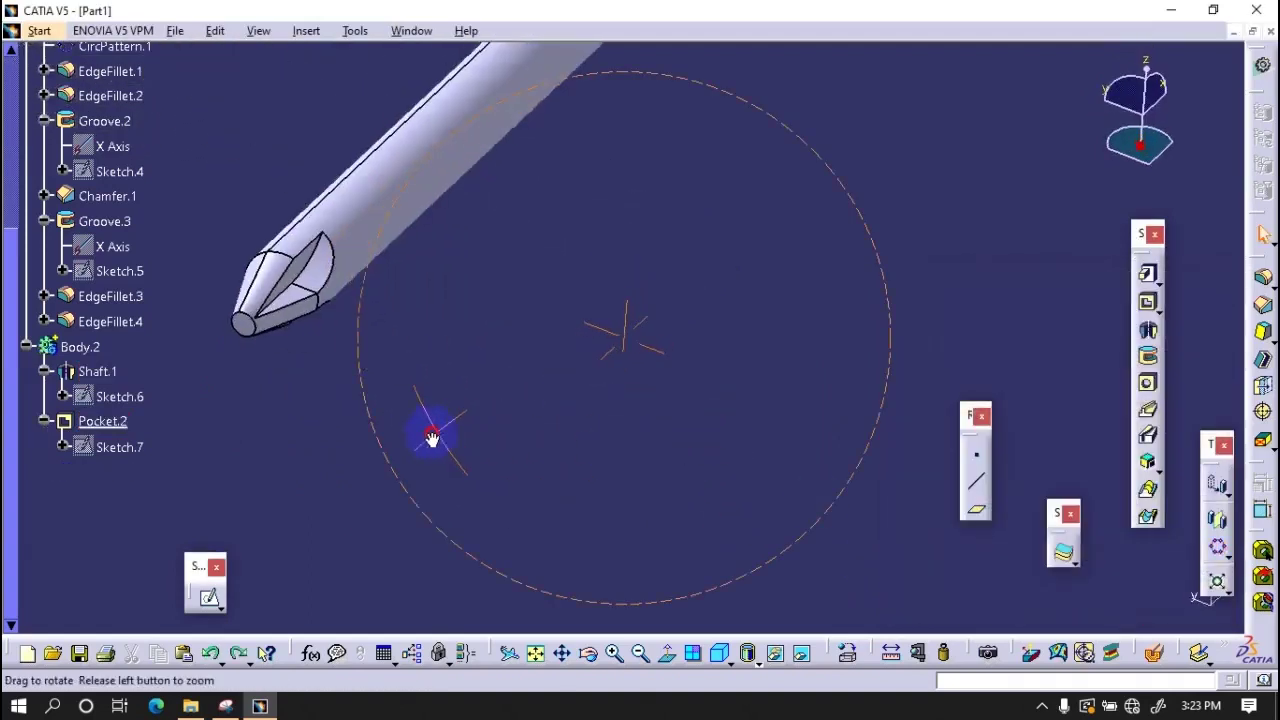
click(1217, 546)
click(1048, 457)
right_click(1040, 457)
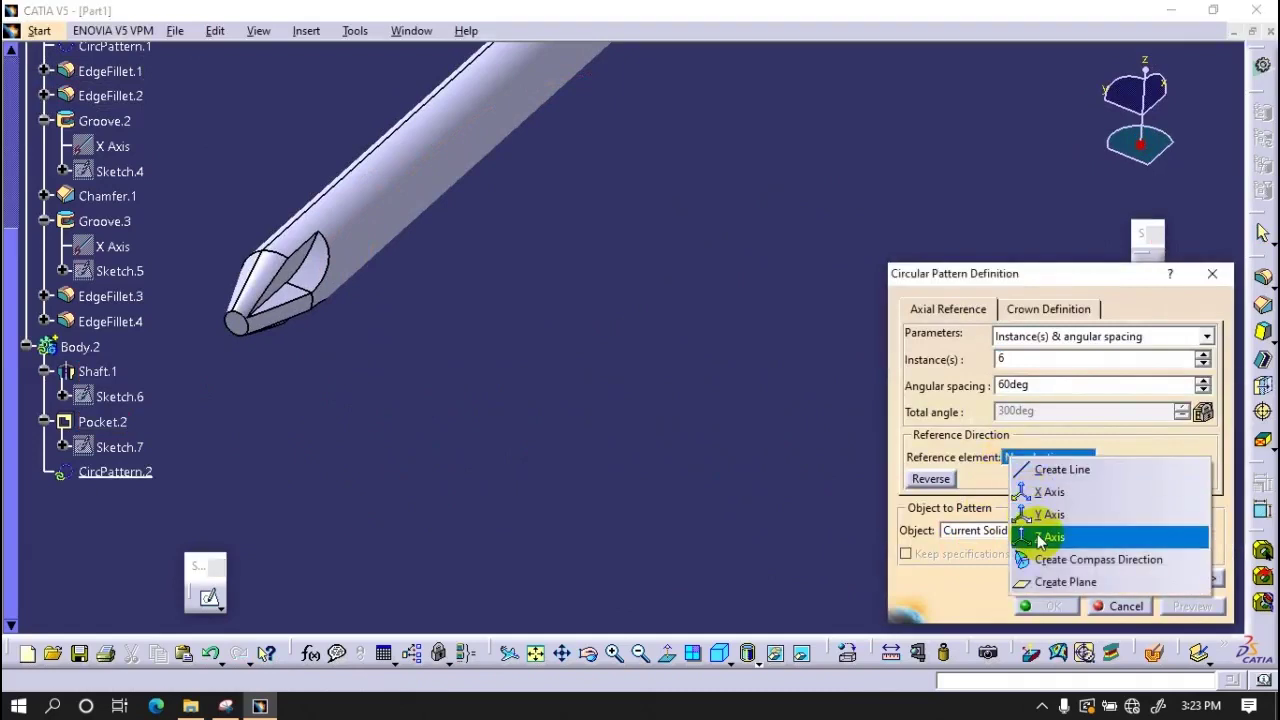
click(846, 434)
click(416, 192)
click(1050, 336)
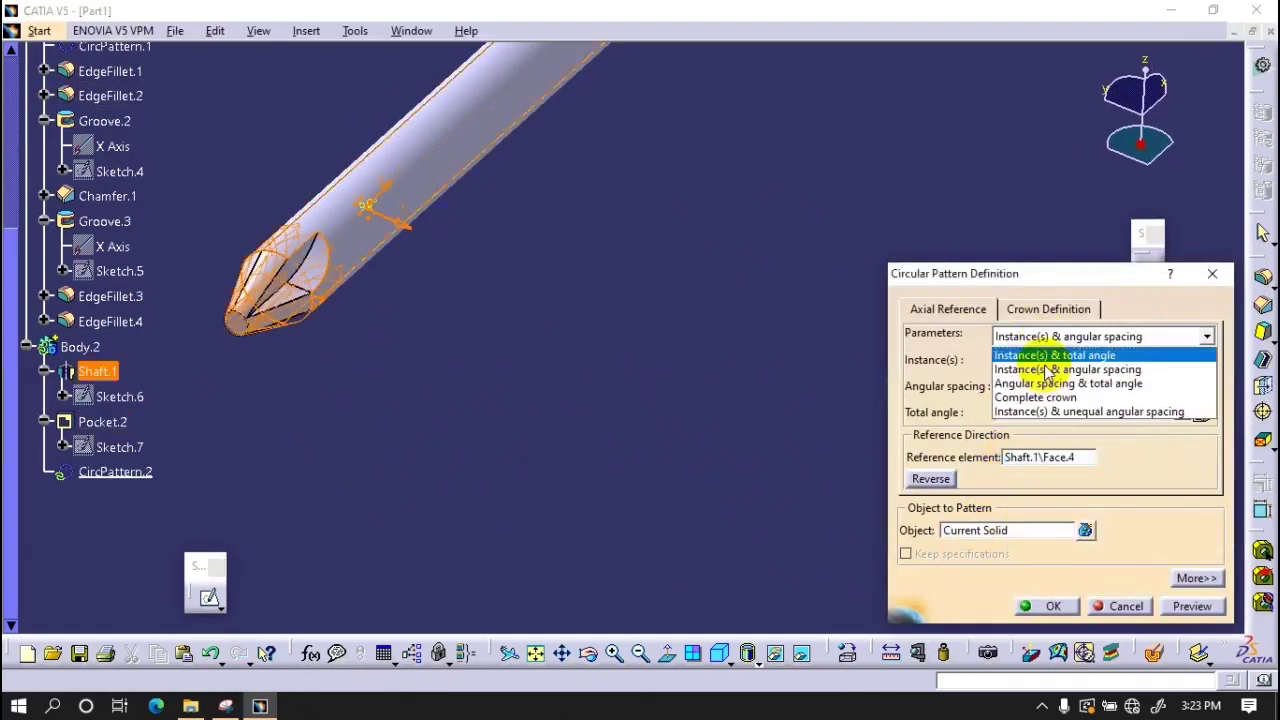
click(1062, 396)
click(1203, 362)
click(1203, 362)
click(1192, 606)
middle_drag(616, 475, 820, 443)
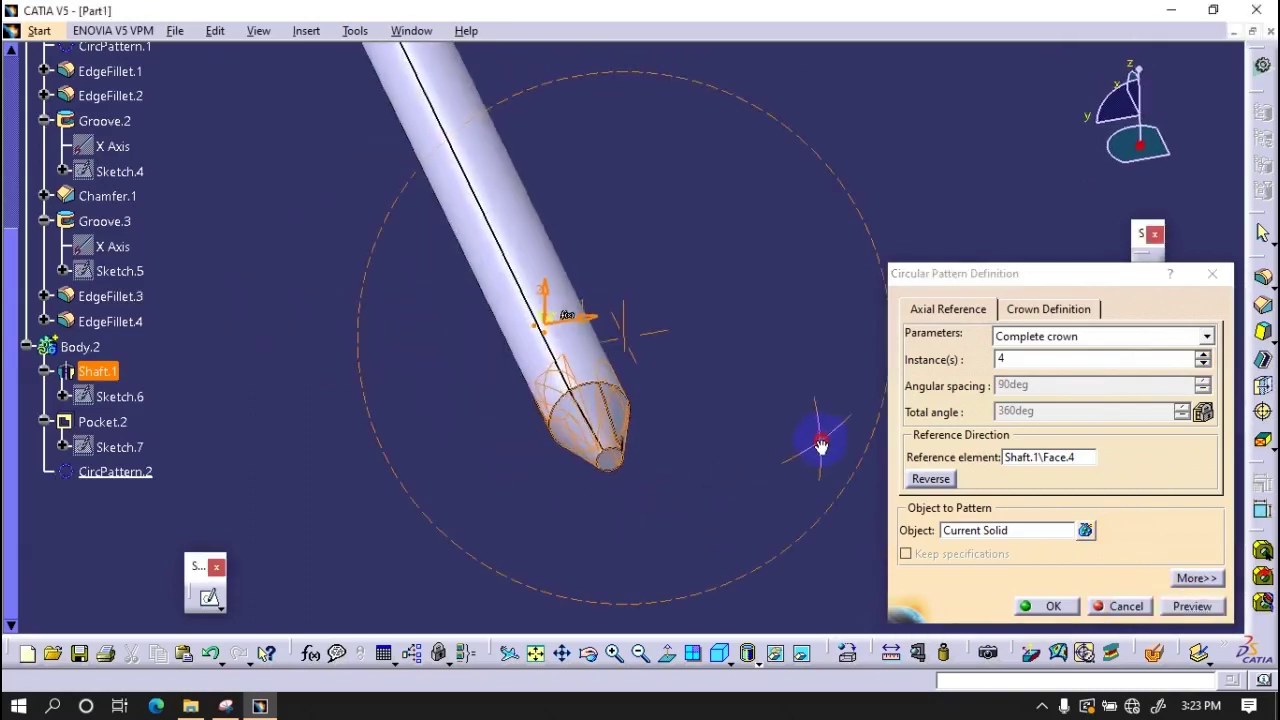
click(1077, 600)
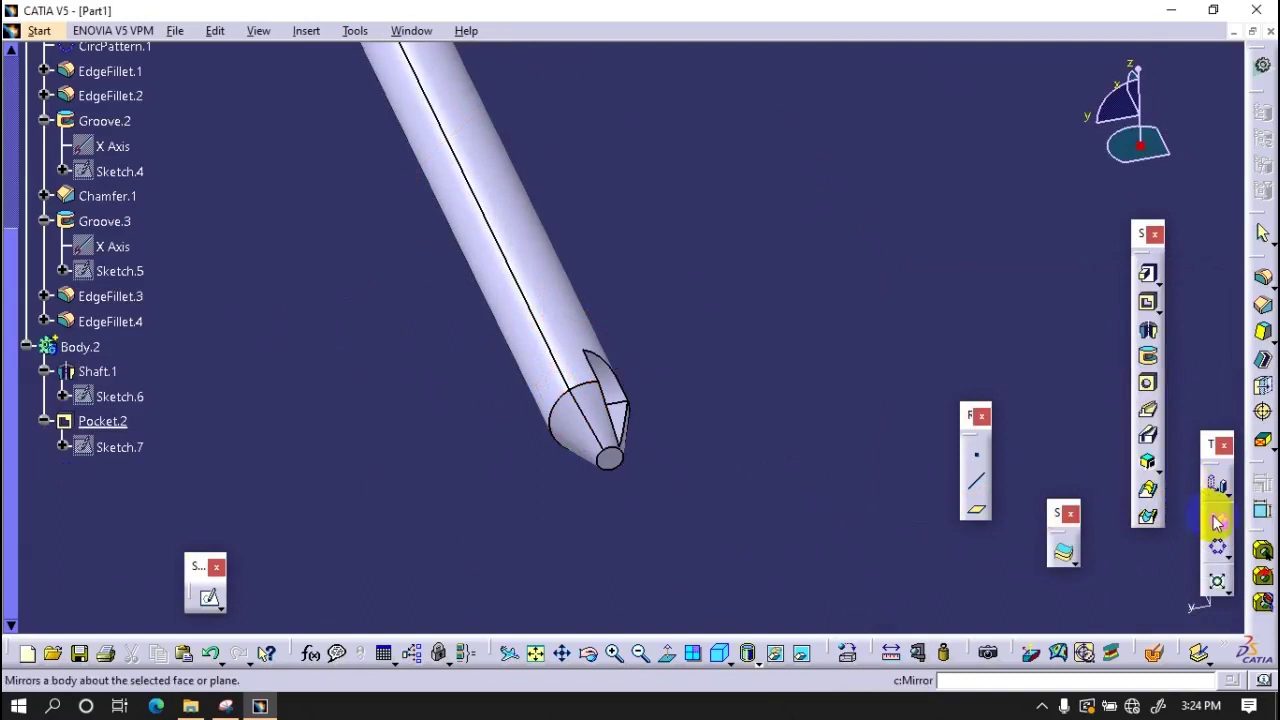
- Mirror Pocket.2 across the reference plane, creating Mirror.1 with flutes on opposite sides
click(102, 421)
click(1217, 516)
middle_drag(743, 325, 571, 271)
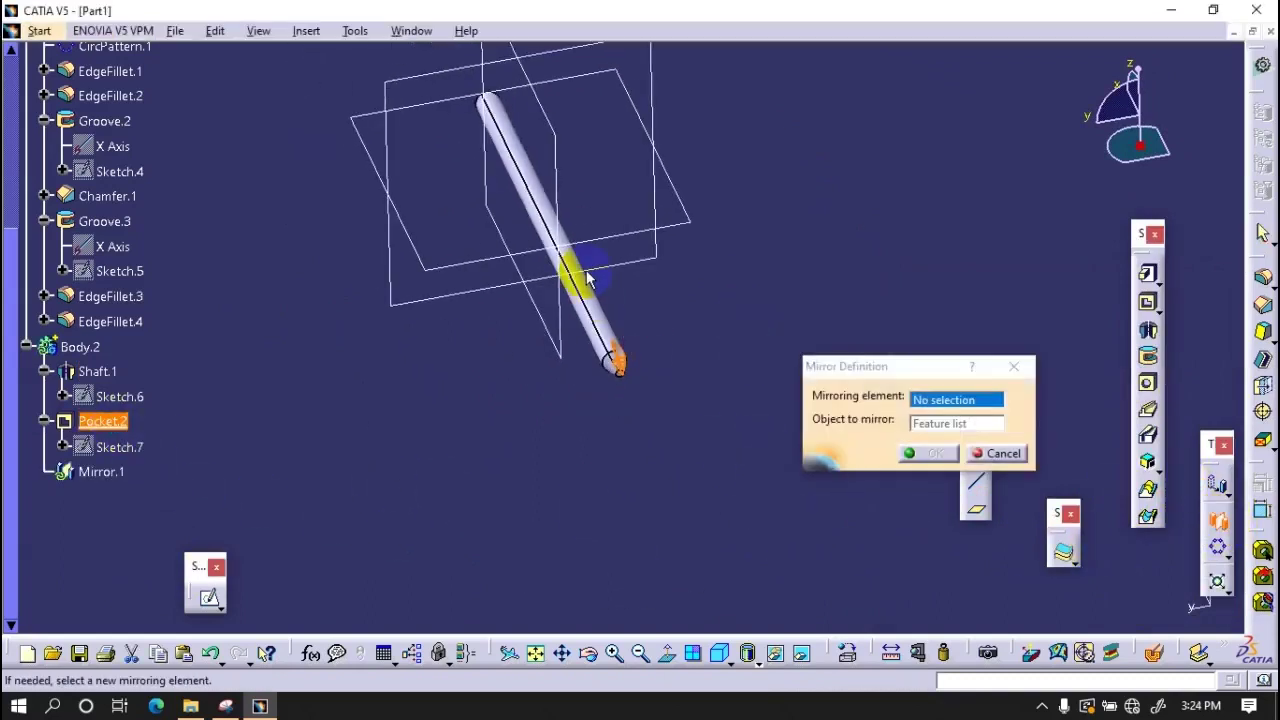
click(571, 271)
mouse_move(729, 451)
middle_down()
mouse_move(616, 430)
mouse_move(860, 368)
mouse_move(557, 451)
mouse_move(646, 491)
mouse_move(603, 530)
middle_up()
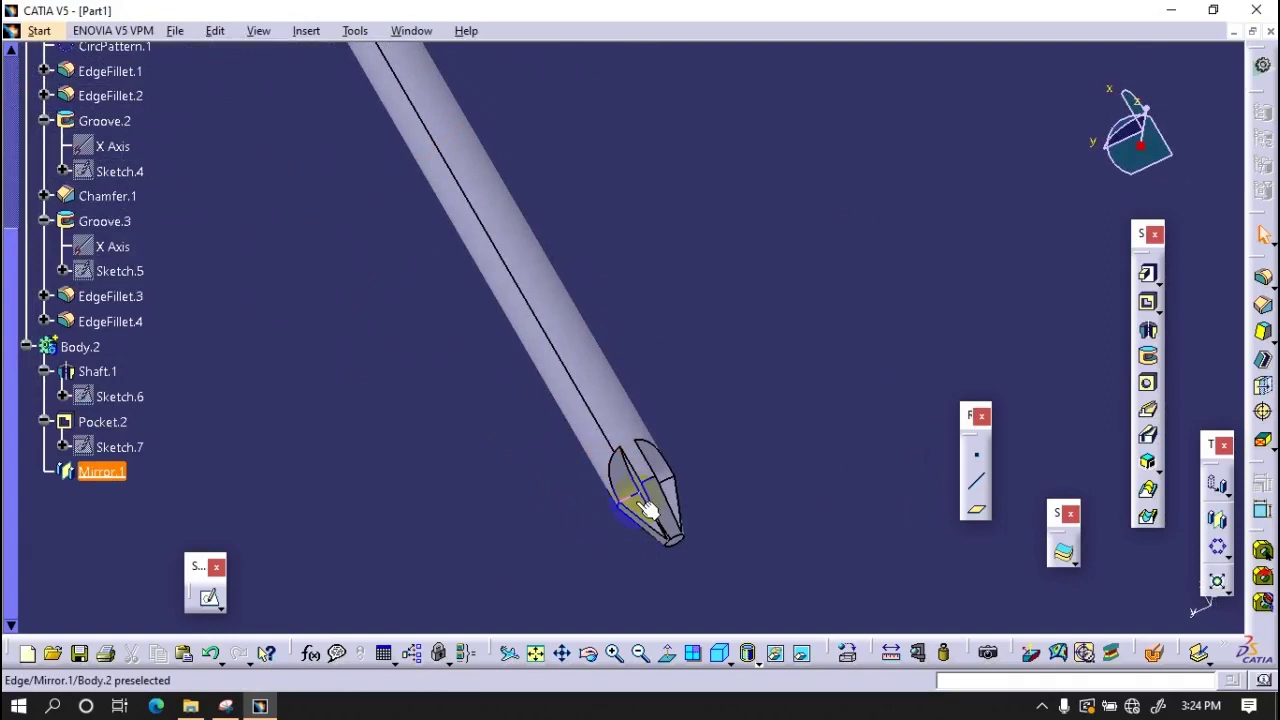
middle_drag(648, 522, 652, 477)
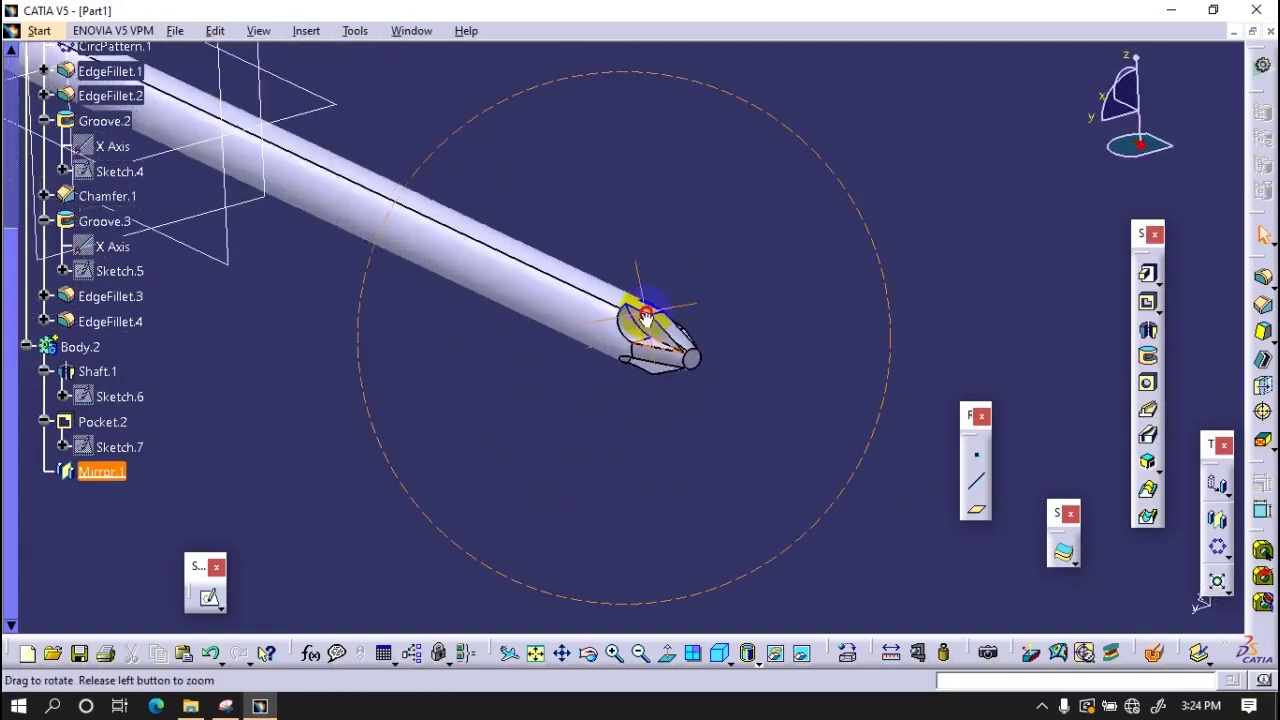
middle_drag(679, 408, 700, 266)
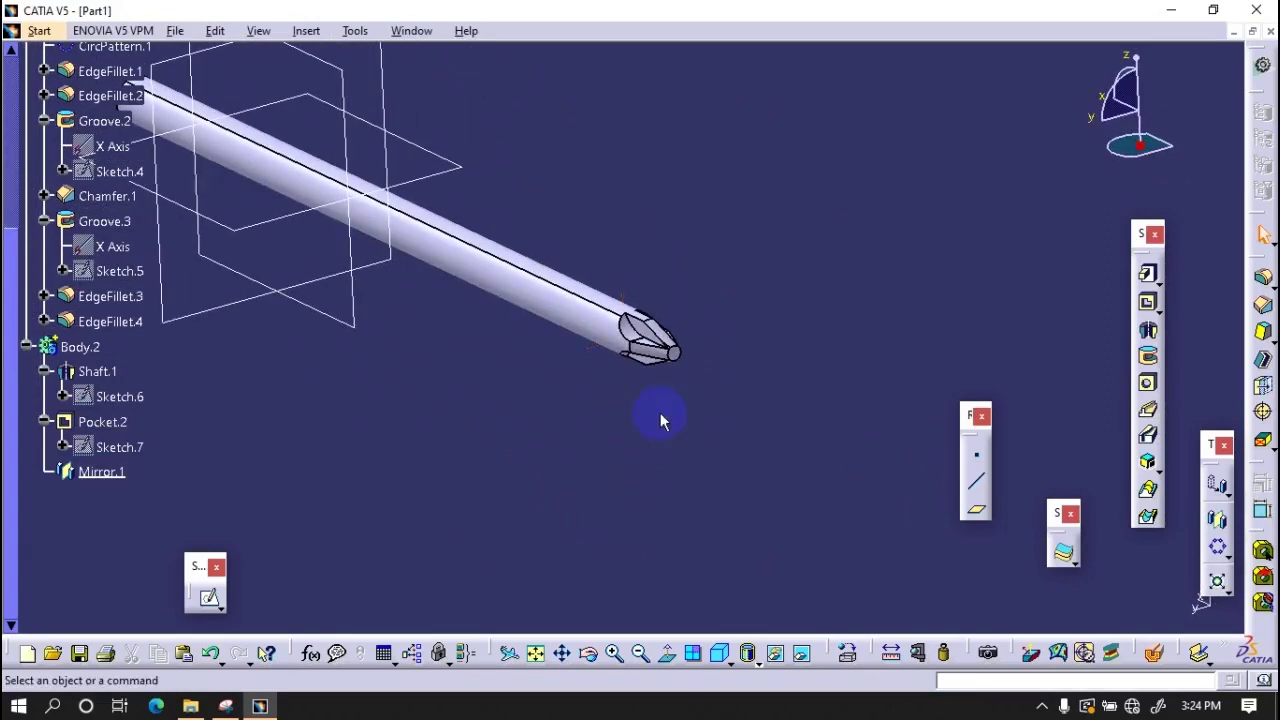
- Change Sketch.7's offset dimension to 0.25 and update Pocket.2
double_click(120, 447)
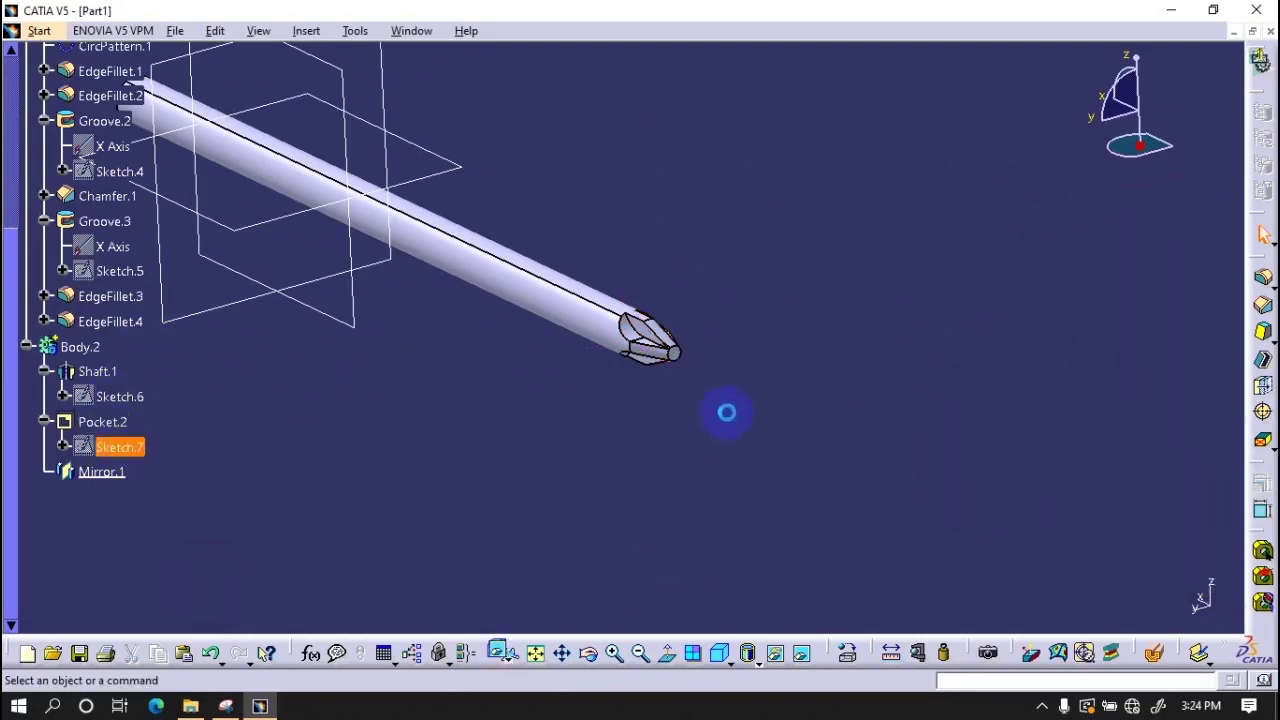
double_click(722, 382)
text(0.)
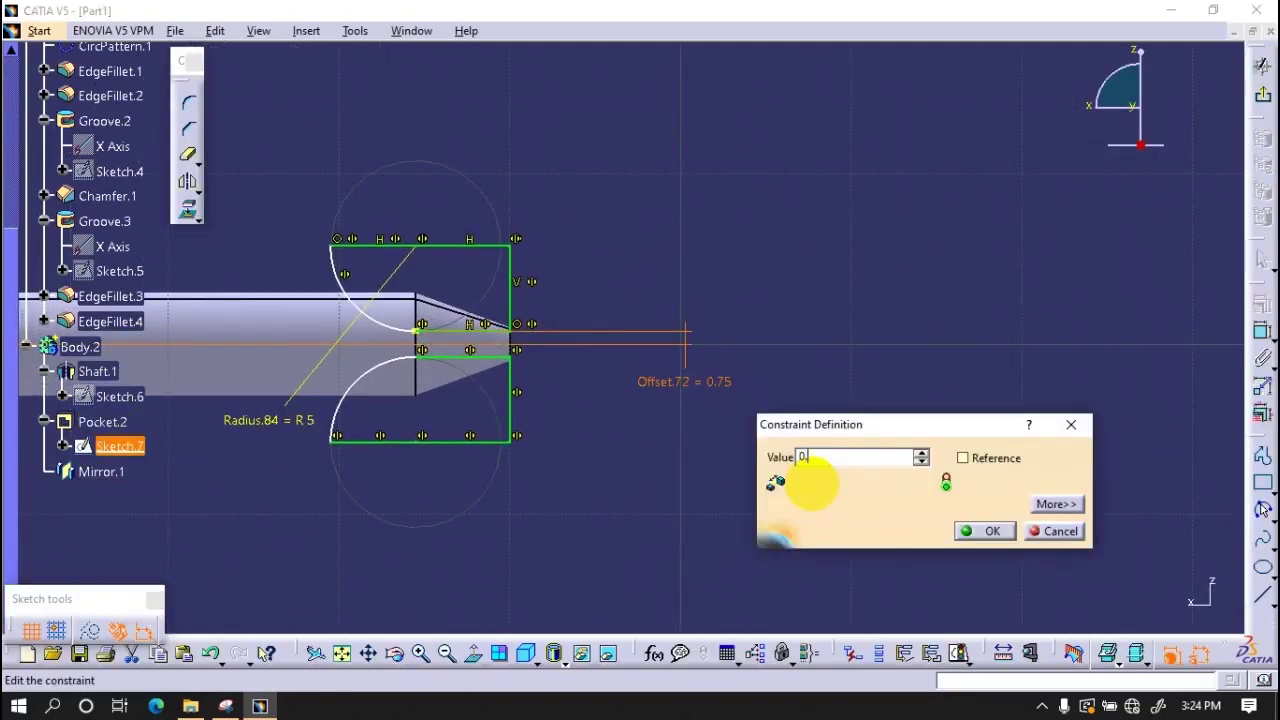
text(25)
click(975, 530)
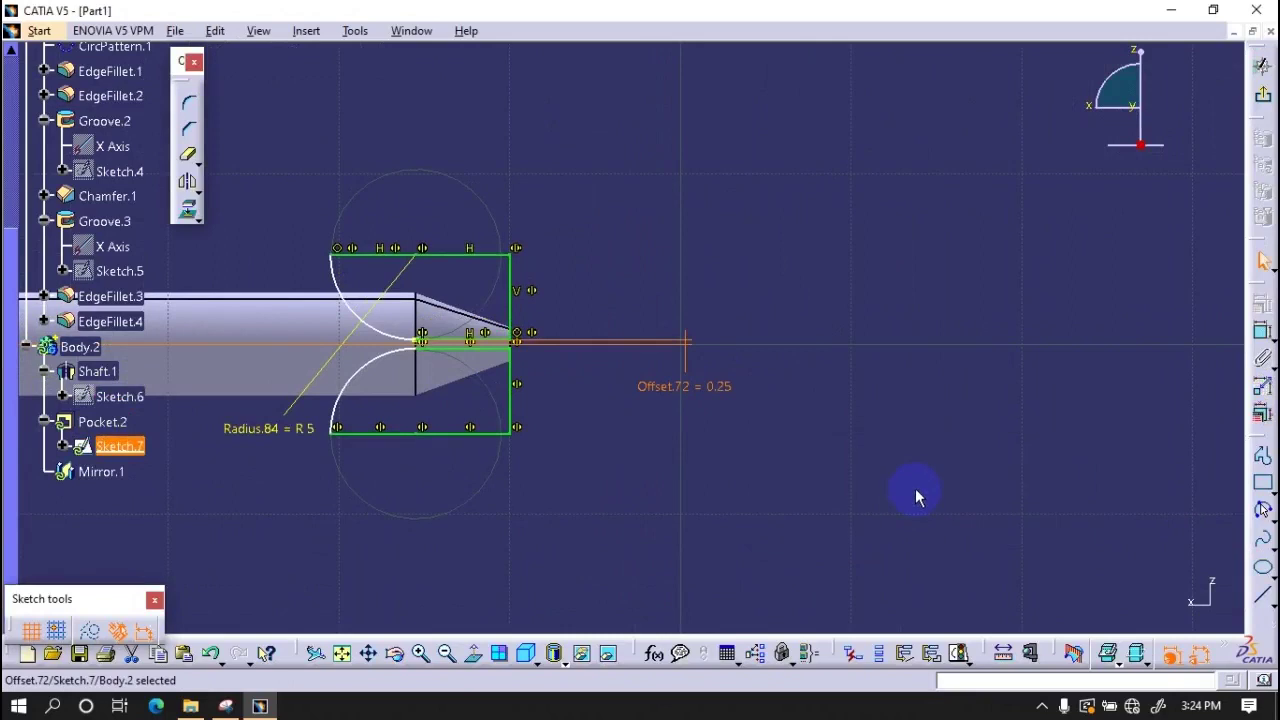
click(1262, 98)
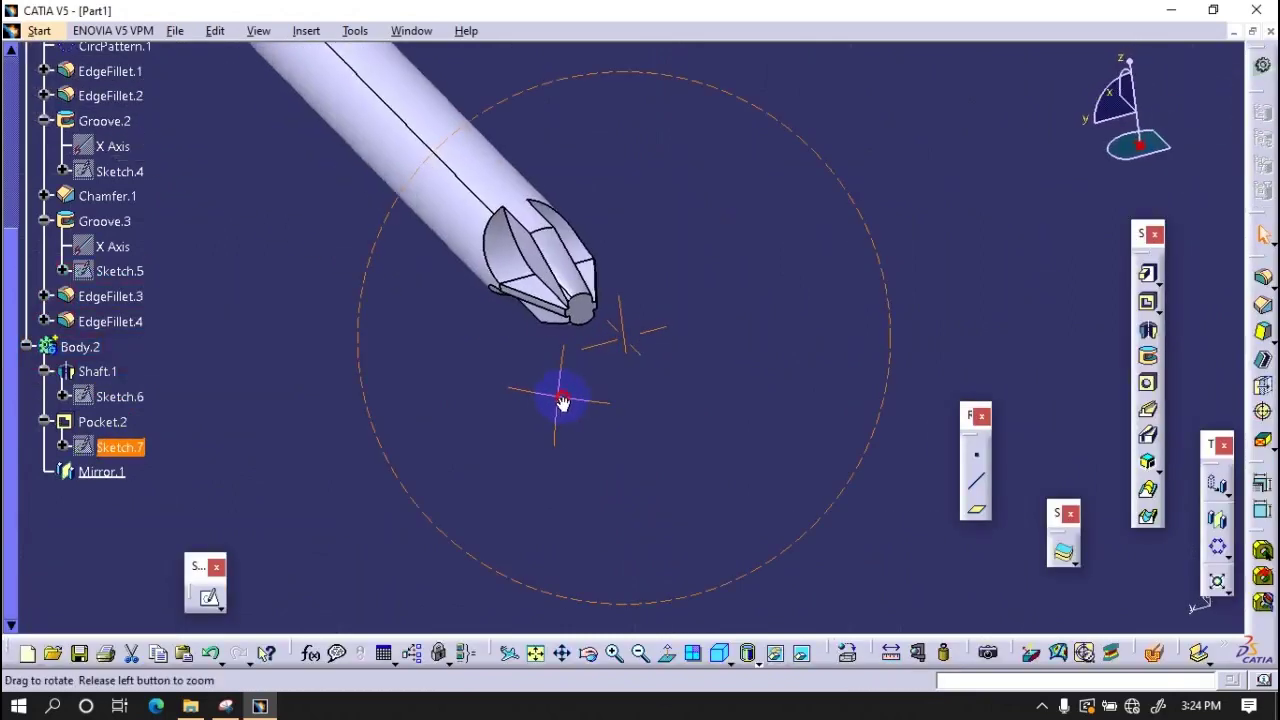
middle_drag(626, 363, 563, 403)
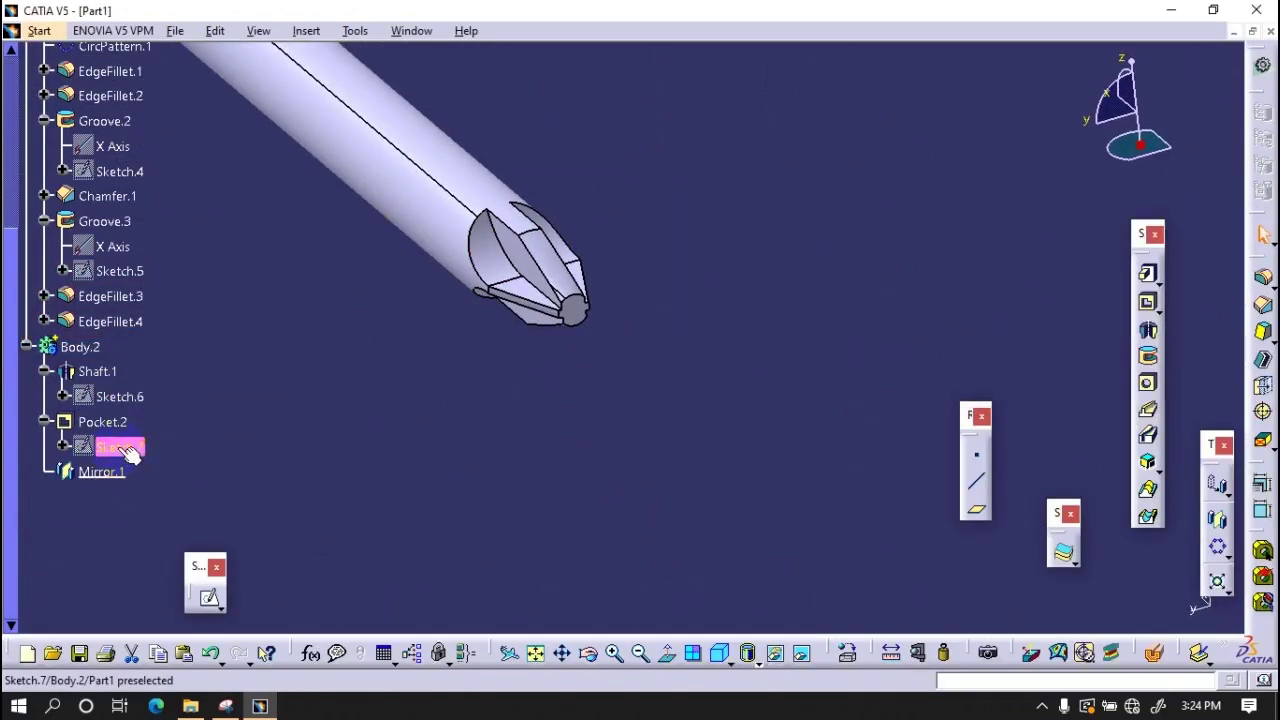
double_click(104, 422)
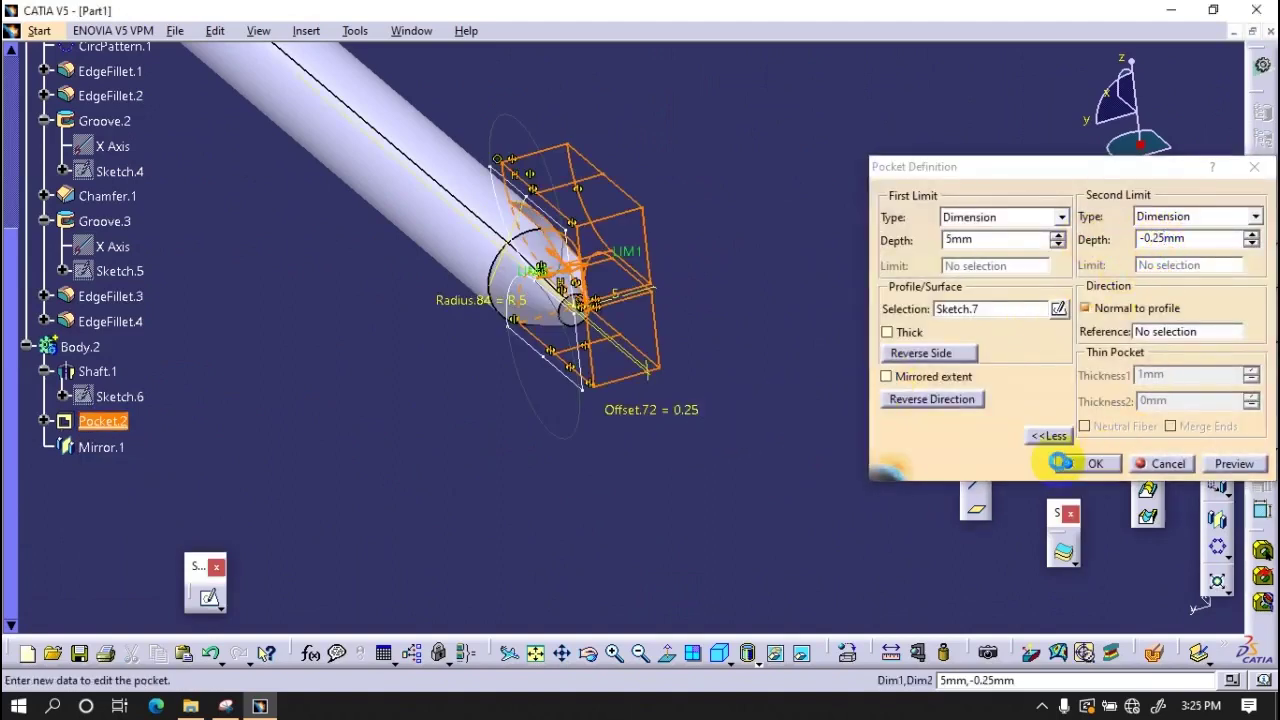
click(1089, 463)
- Round the cross-shaped tip face edges with a 0.25 mm edge fillet
mouse_move(814, 460)
middle_down()
mouse_move(671, 363)
mouse_move(612, 381)
mouse_move(773, 422)
middle_up()
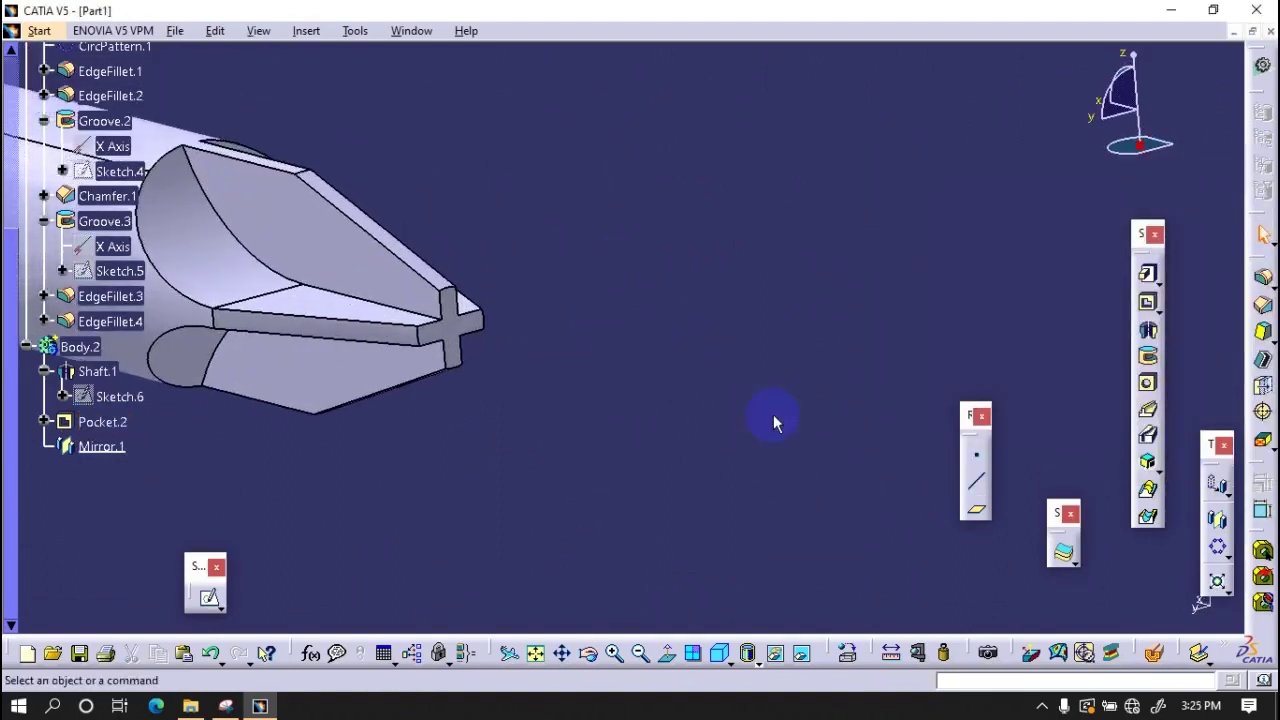
click(1250, 325)
click(449, 310)
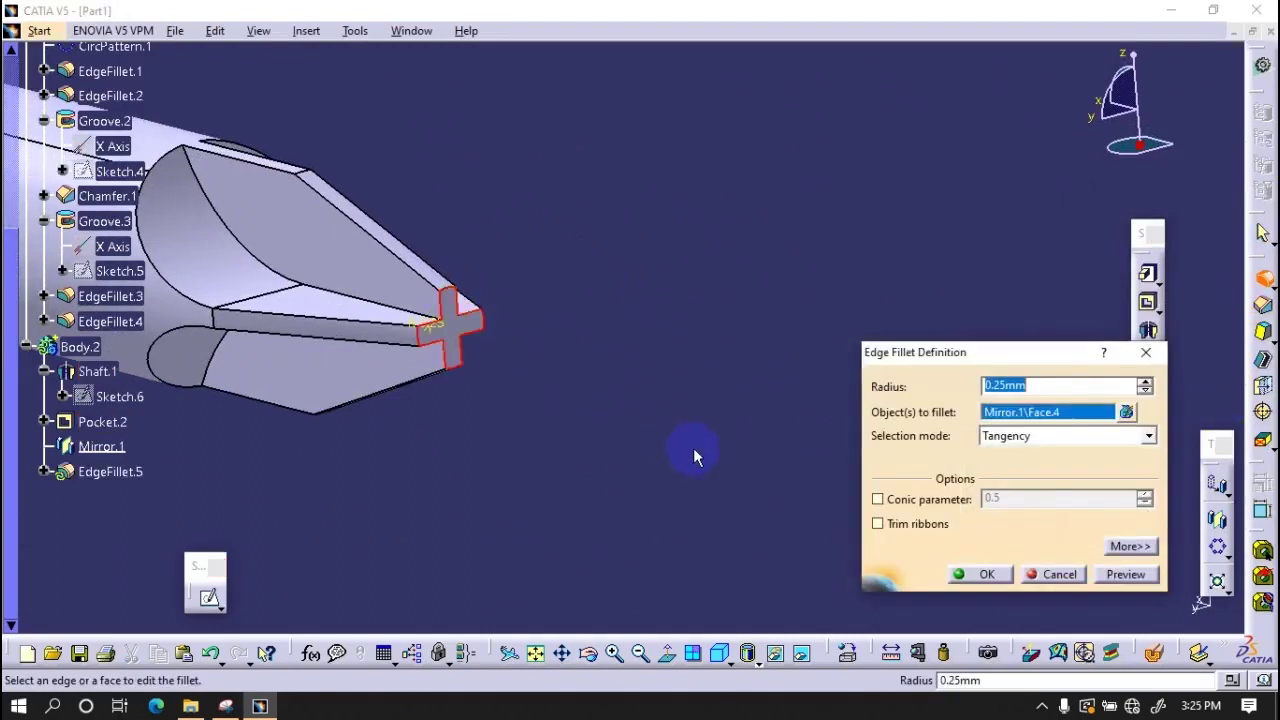
click(983, 573)
mouse_move(666, 517)
middle_down()
mouse_move(606, 520)
mouse_move(638, 560)
mouse_move(515, 420)
middle_up()
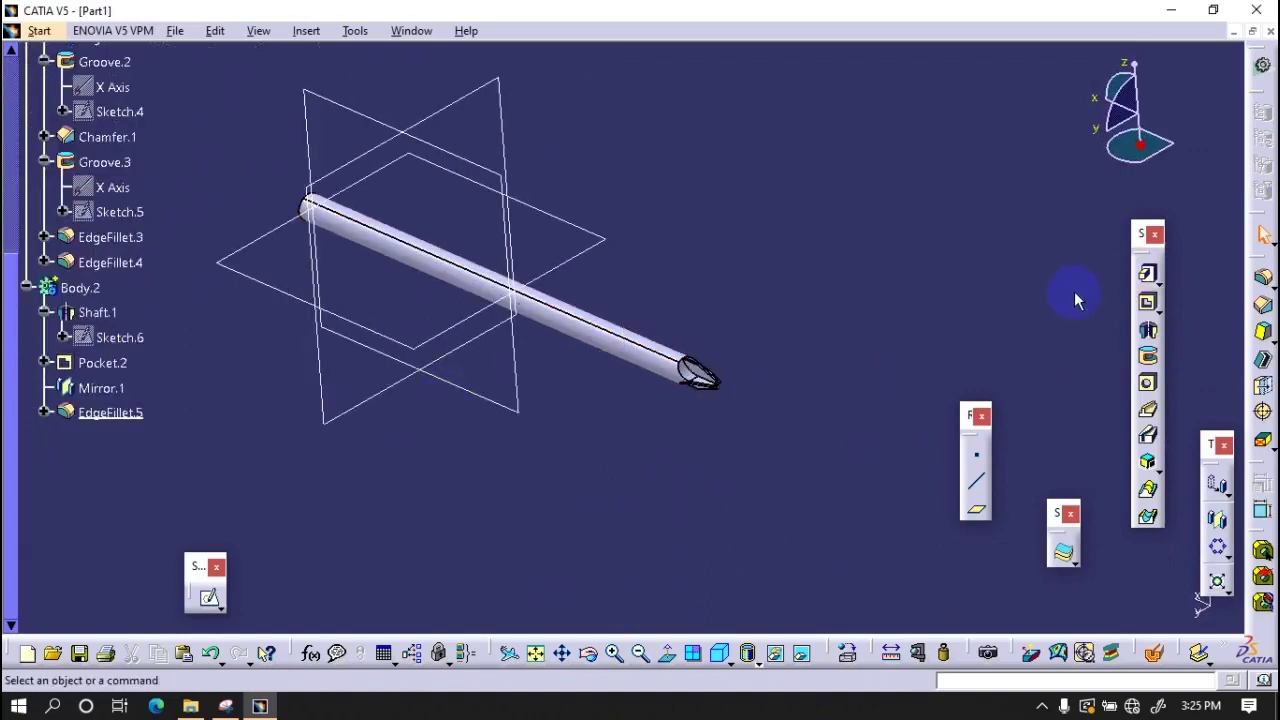
- Start Sketch.8 and draw a single circle above the shaft axis
click(425, 145)
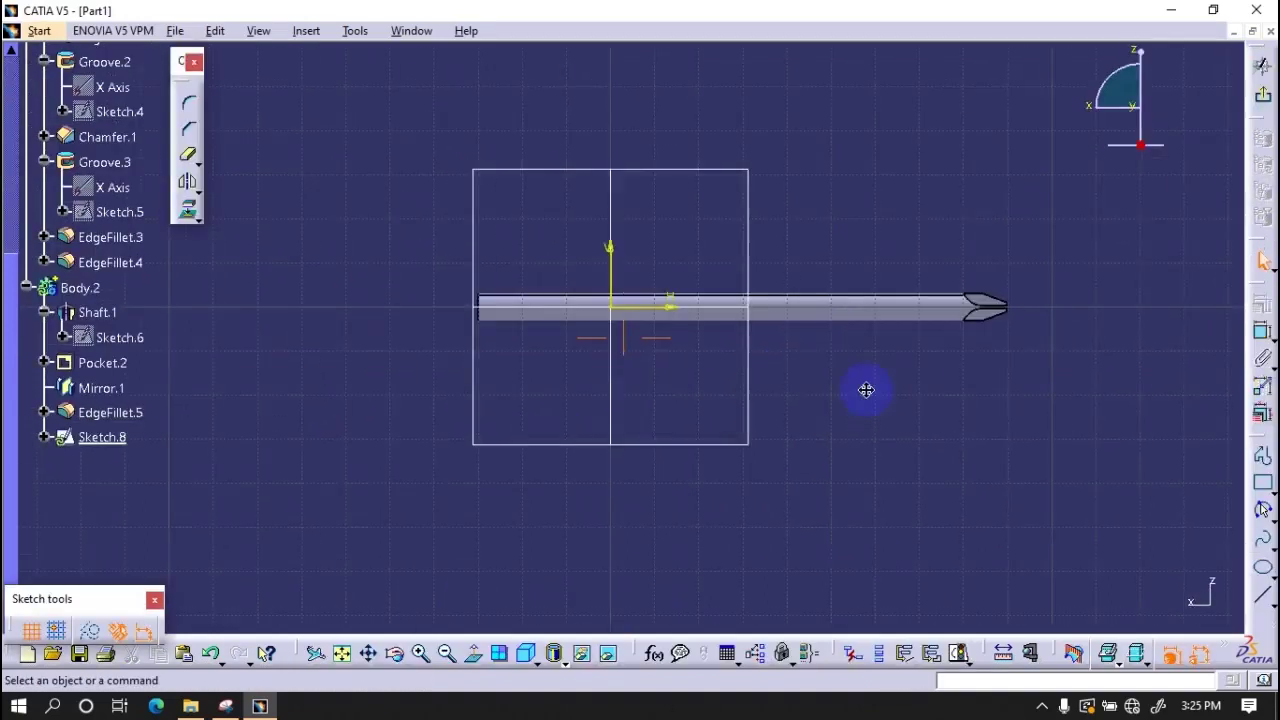
click(1266, 516)
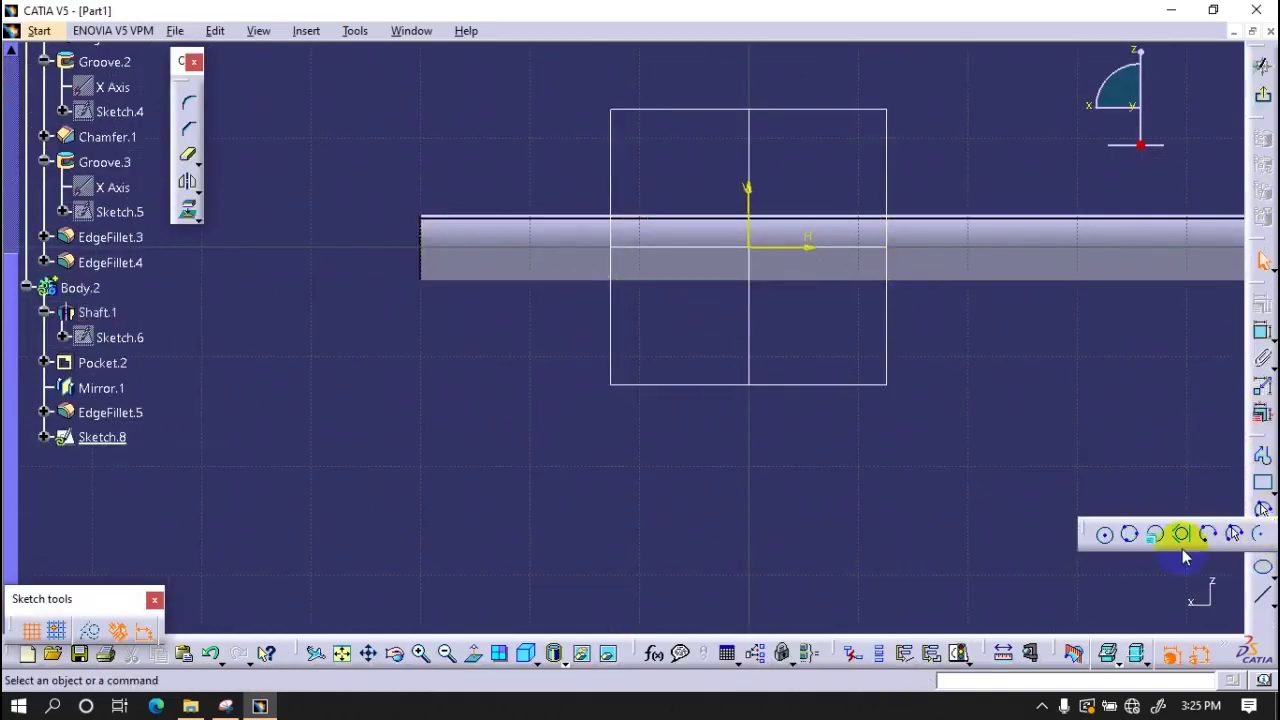
click(1103, 531)
middle_drag(813, 319, 681, 425)
middle_drag(457, 306, 553, 296)
click(463, 261)
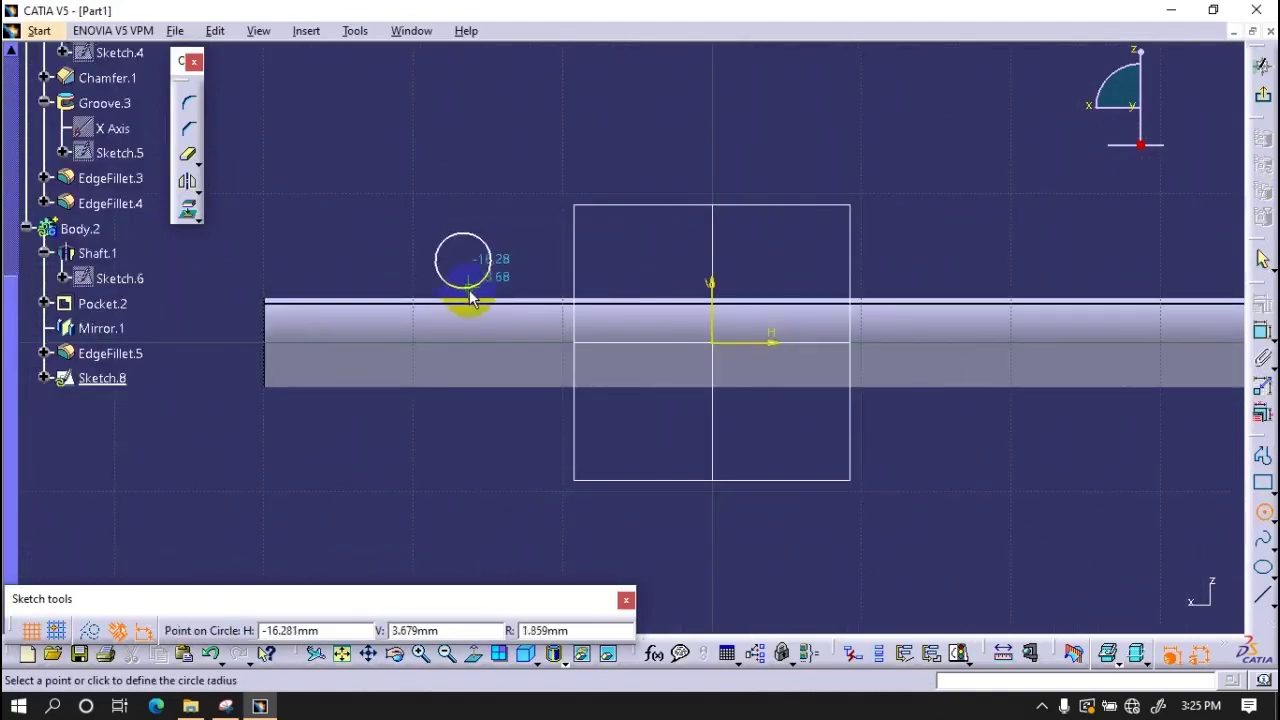
click(483, 316)
click(463, 439)
click(528, 448)
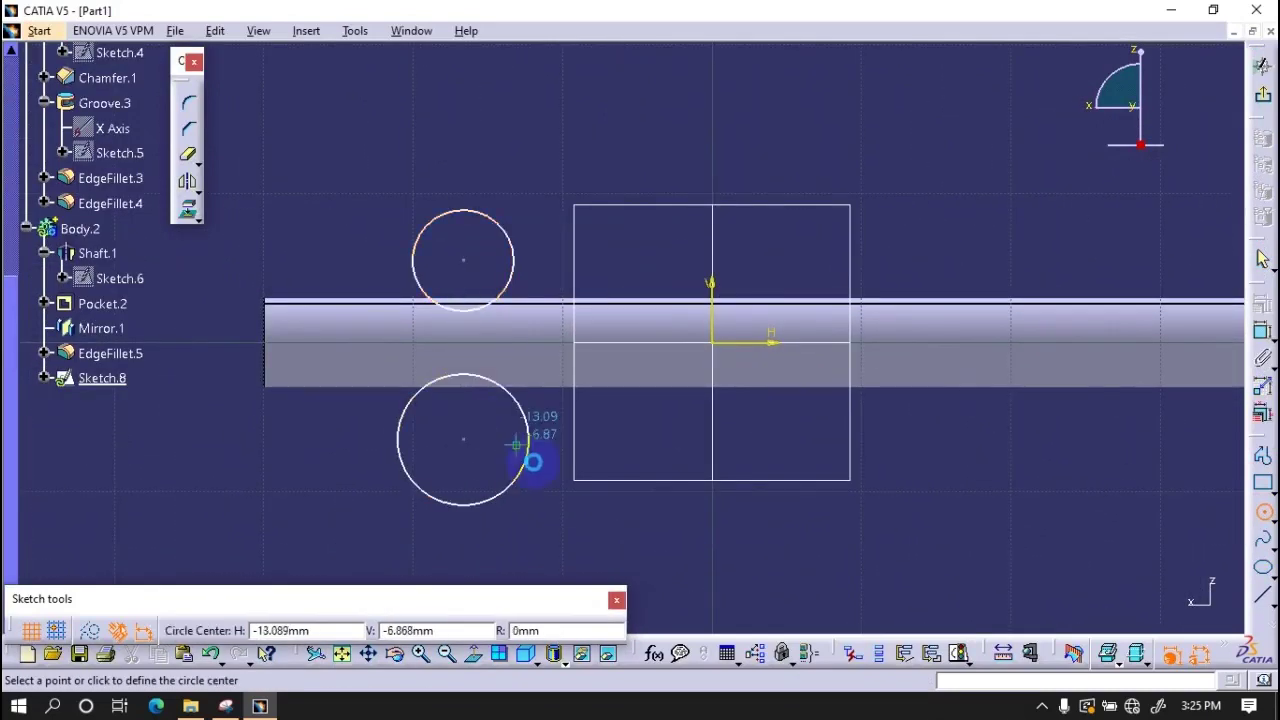
key(Escape)
click(500, 503)
key(Delete)
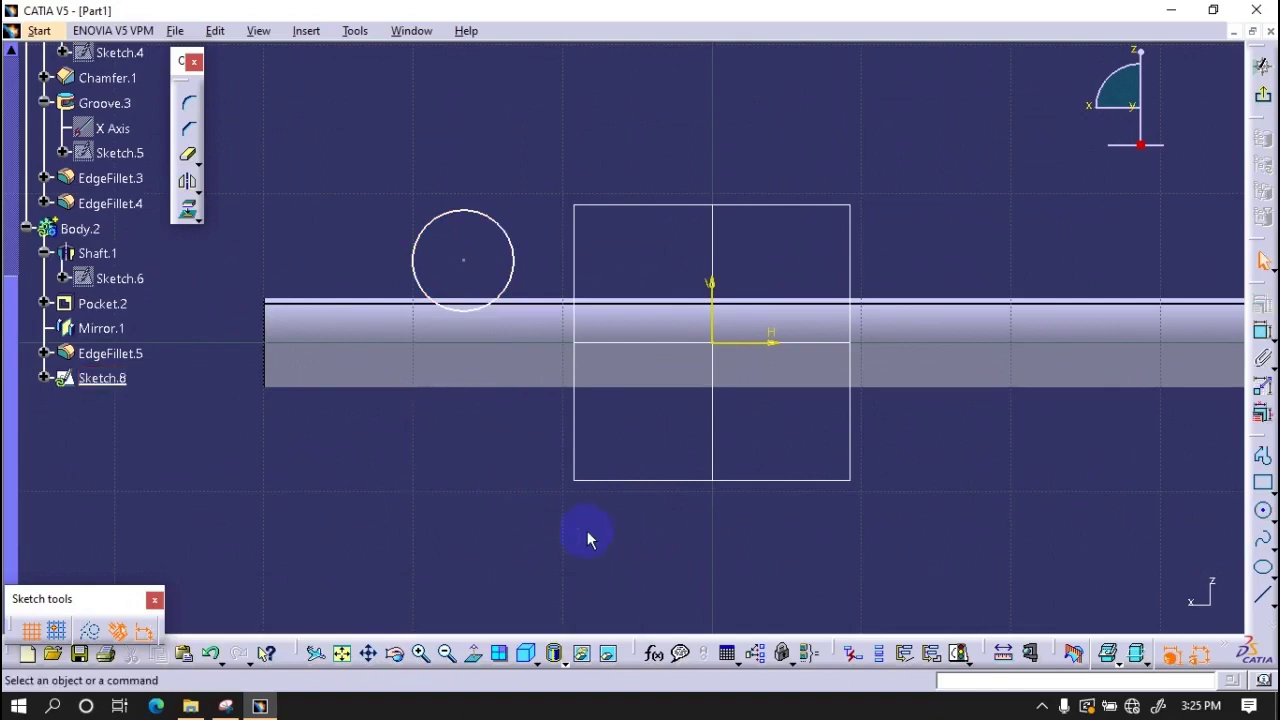
- Dimension the circle 5.5 from the shaft axis and 15 from the origin
click(1262, 332)
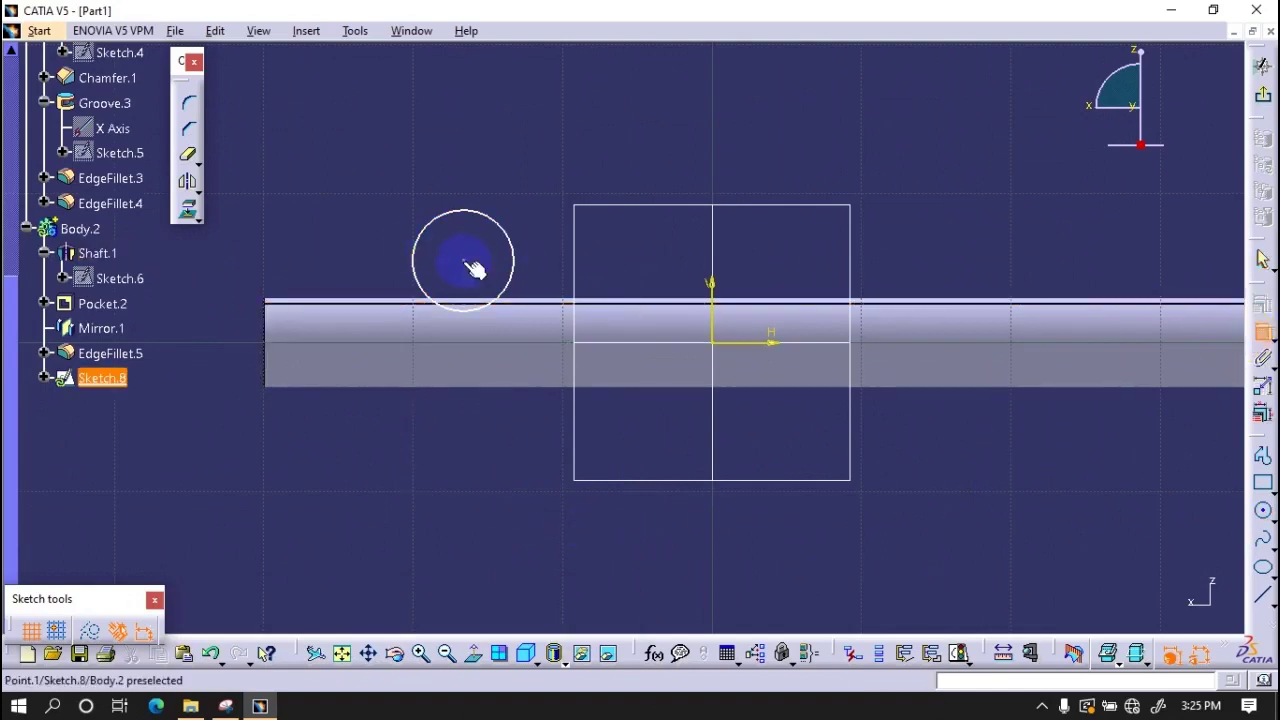
click(762, 363)
click(463, 260)
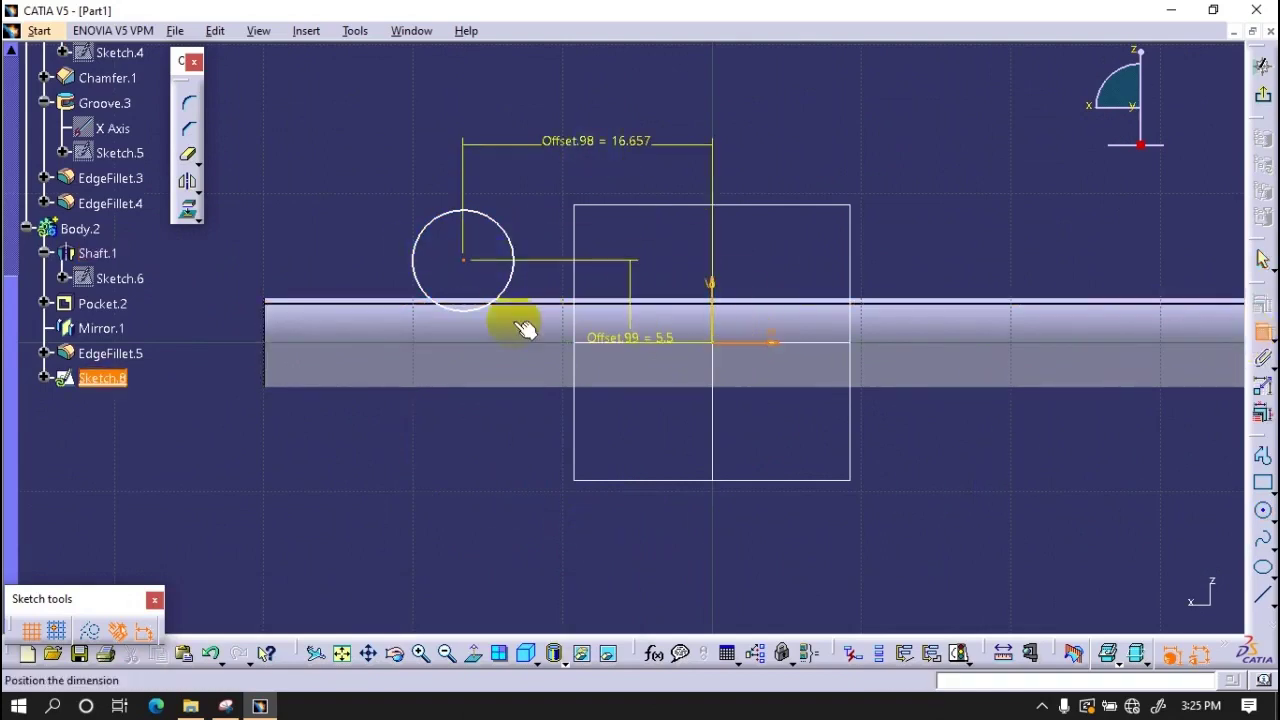
click(350, 278)
double_click(372, 285)
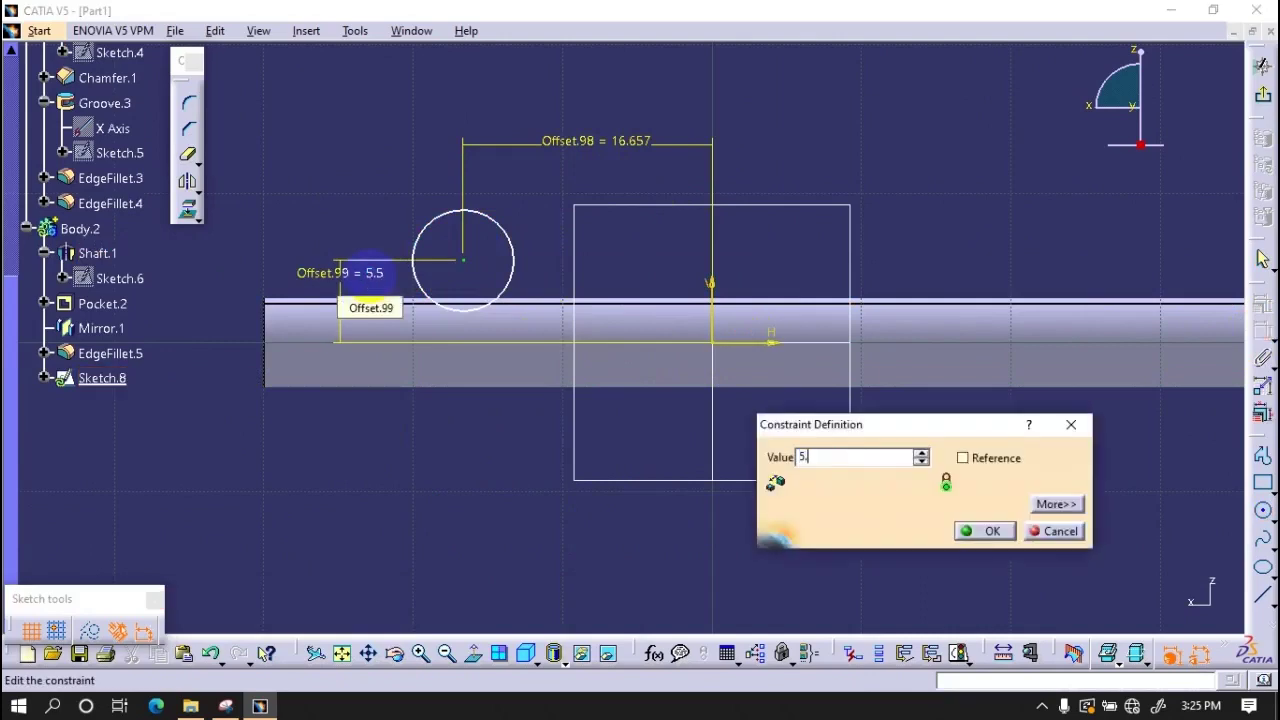
text(5)
key(Return)
double_click(623, 140)
text(15)
key(Return)
- Constrain the circle's radius, settling on R 3.5
click(500, 262)
double_click(512, 468)
text(4.5)
key(Return)
double_click(579, 486)
text(5.)
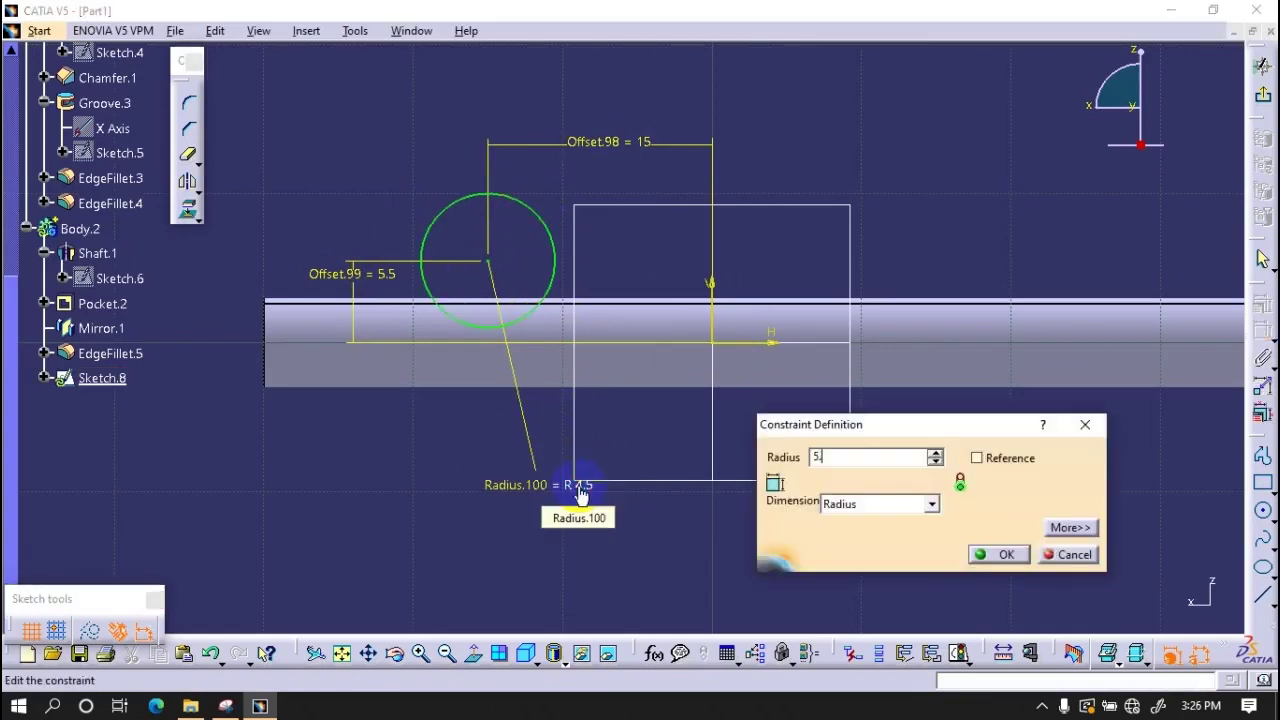
text(5)
key(Return)
double_click(568, 500)
text(3.5)
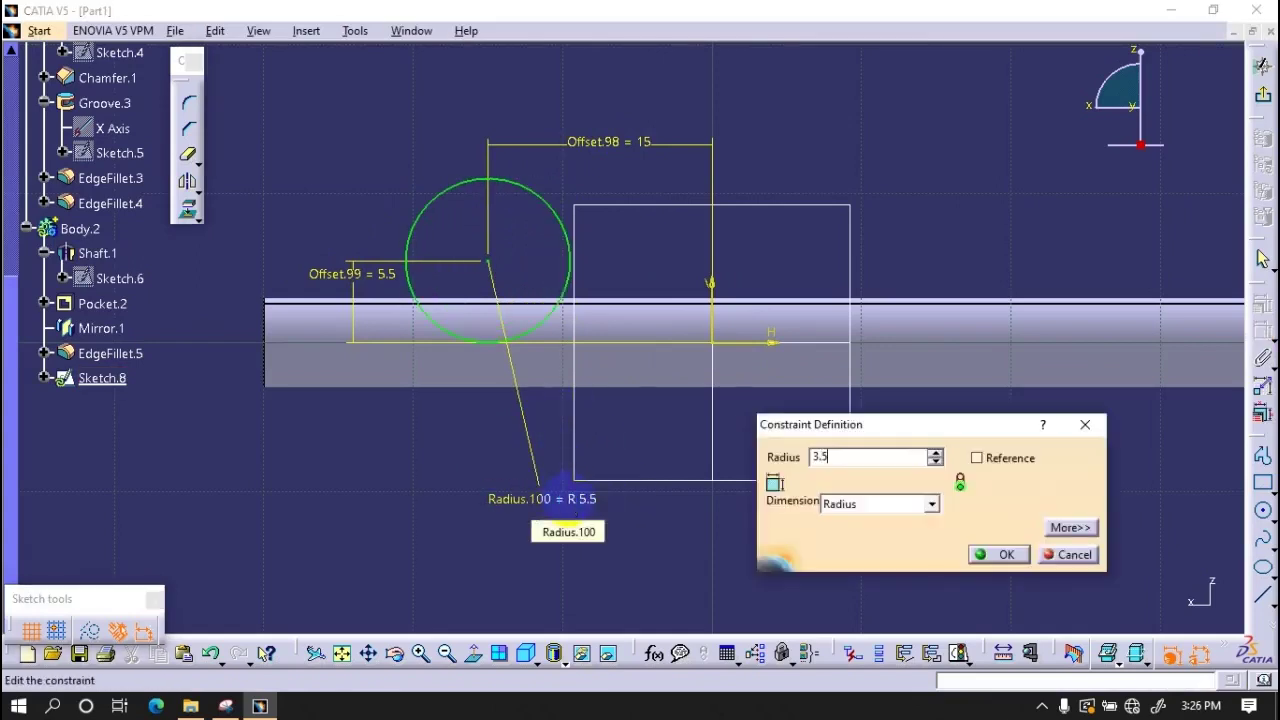
key(Return)
- Mirror the circle below the shaft axis and exit the sketch
click(1257, 335)
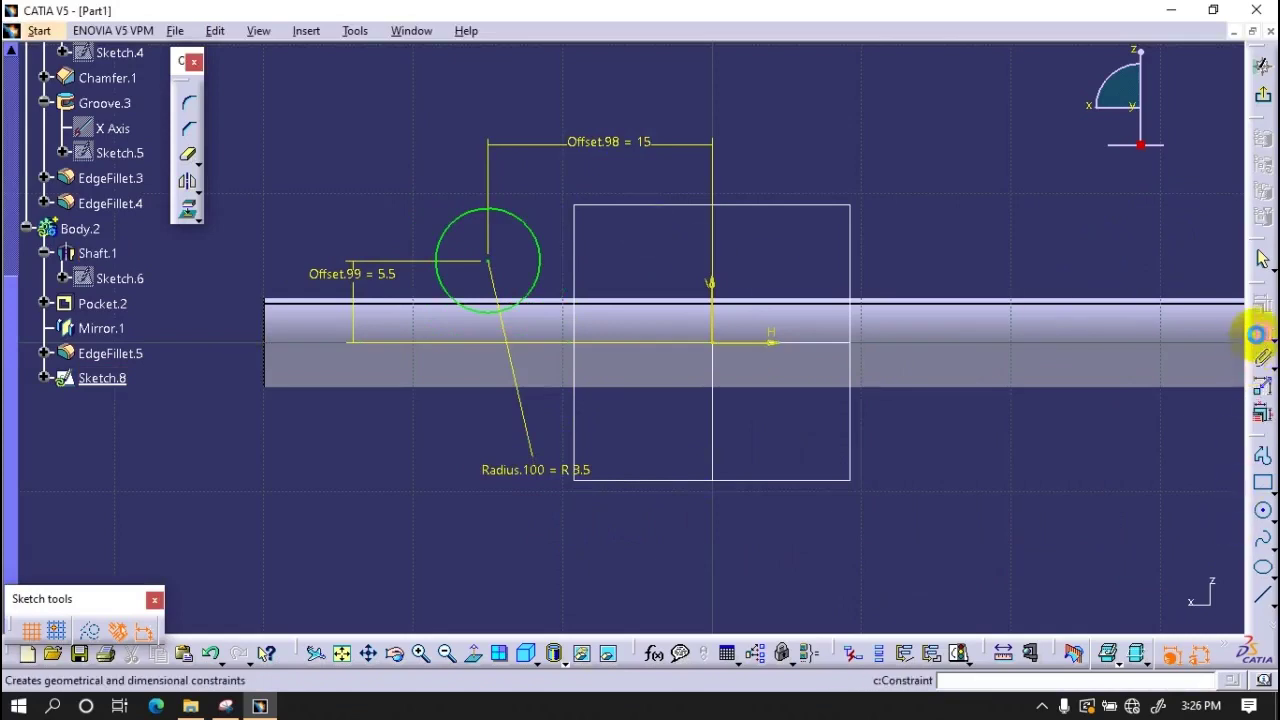
click(185, 204)
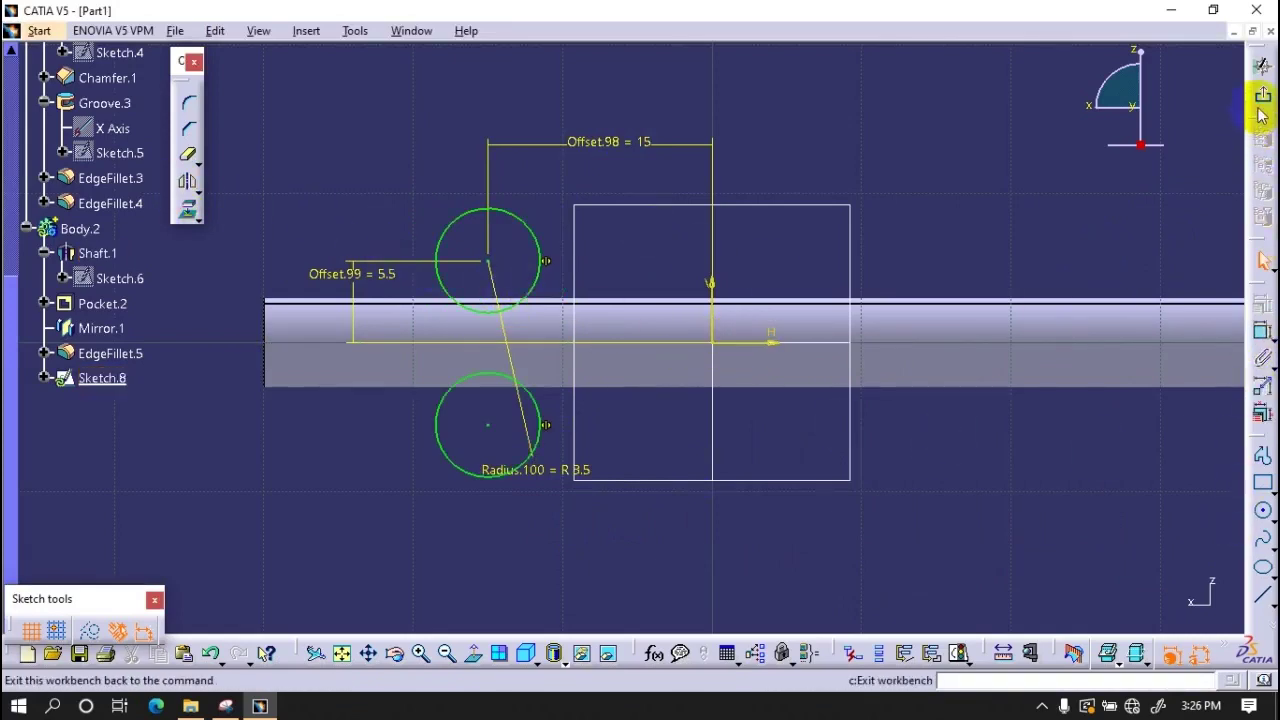
click(1262, 96)
- Cut Pocket.4 from Sketch.8's two circles with a mirrored extent
click(1147, 305)
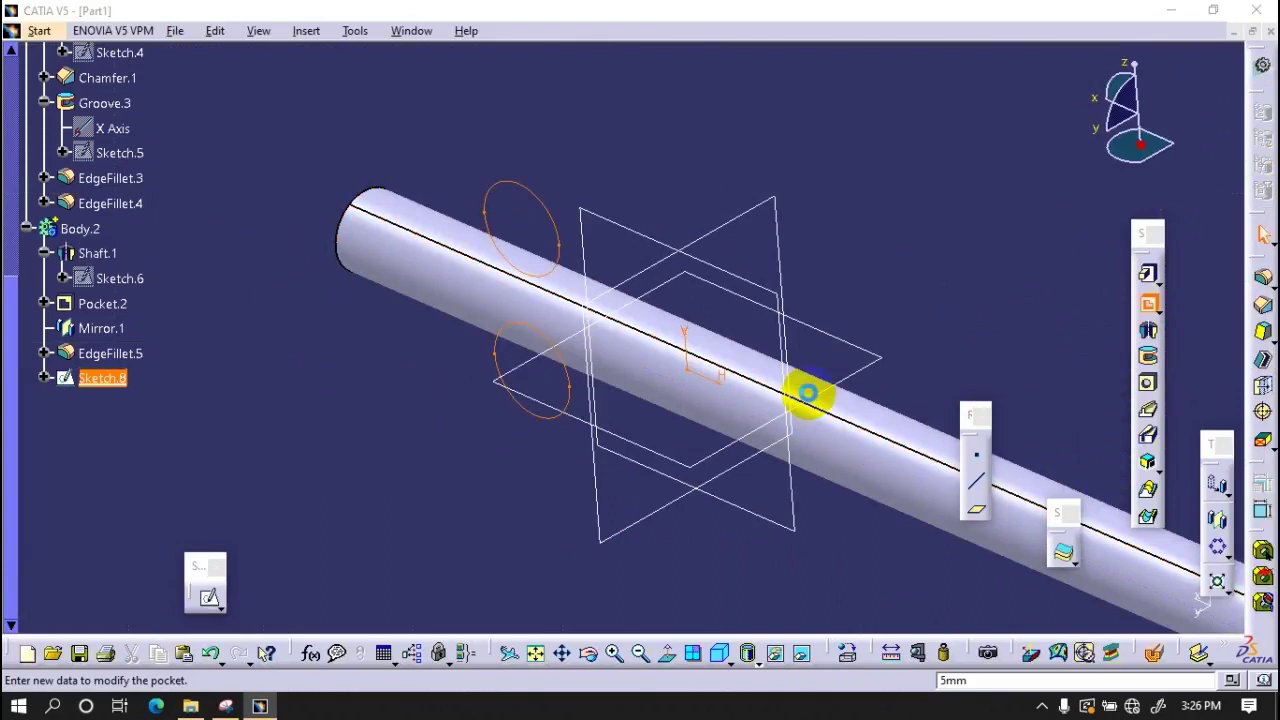
click(1042, 373)
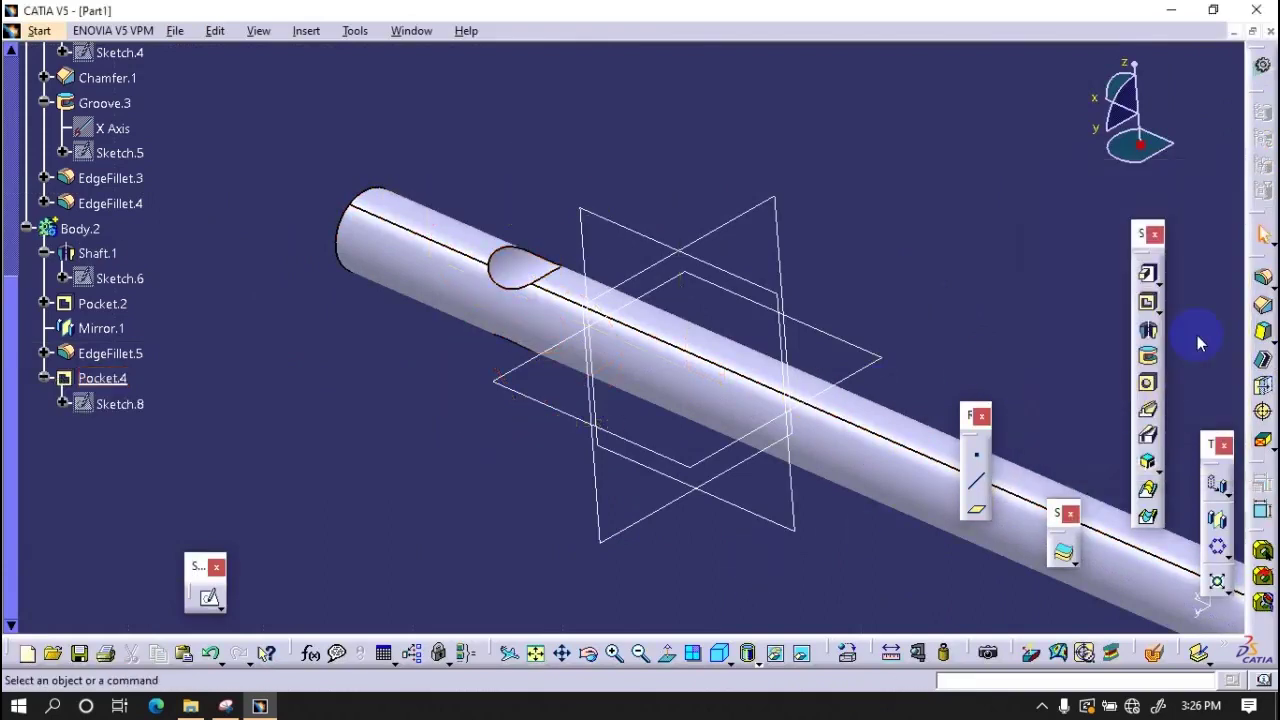
click(210, 598)
- Undo an accidental new sketch and reopen Sketch.8 for editing
click(635, 234)
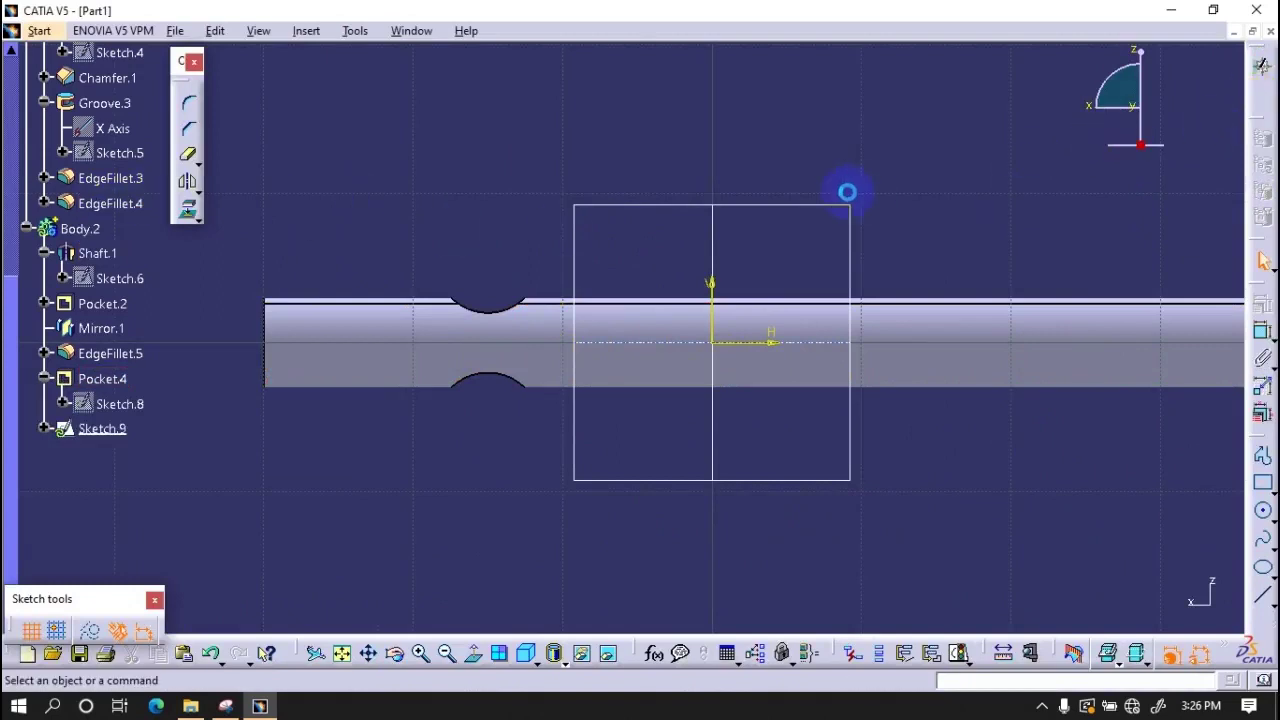
key(ctrl+z)
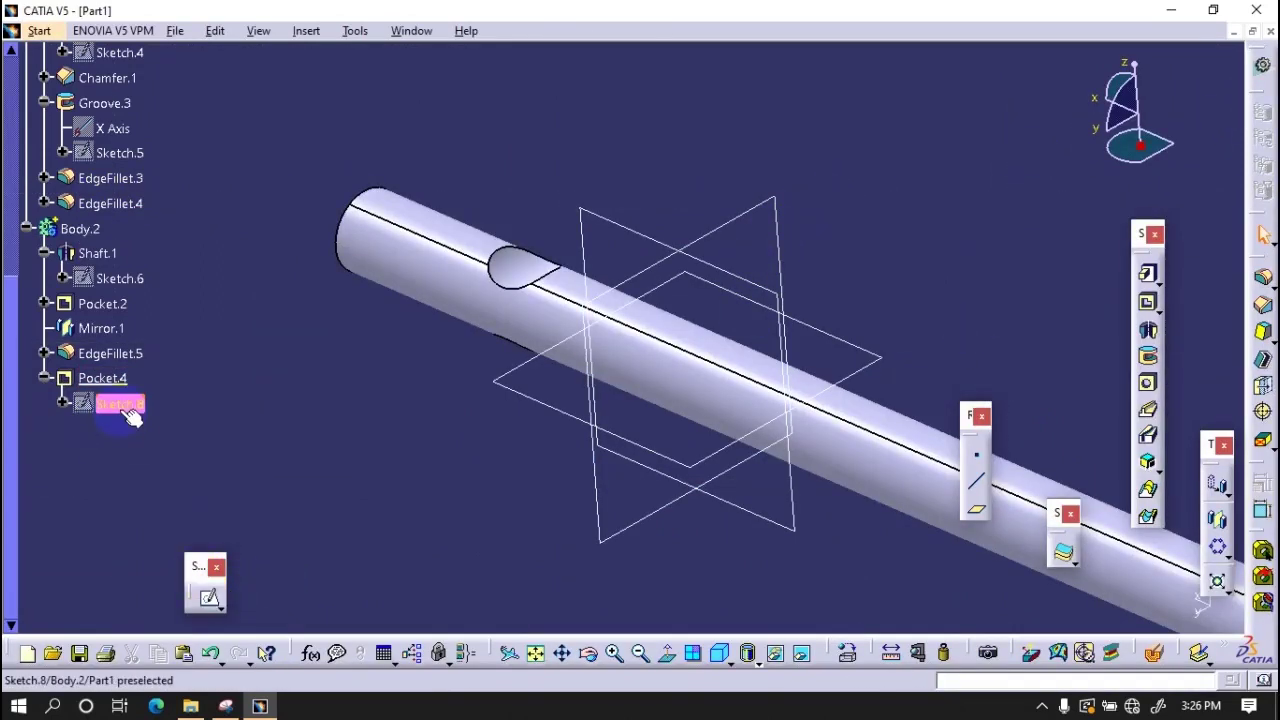
double_click(120, 405)
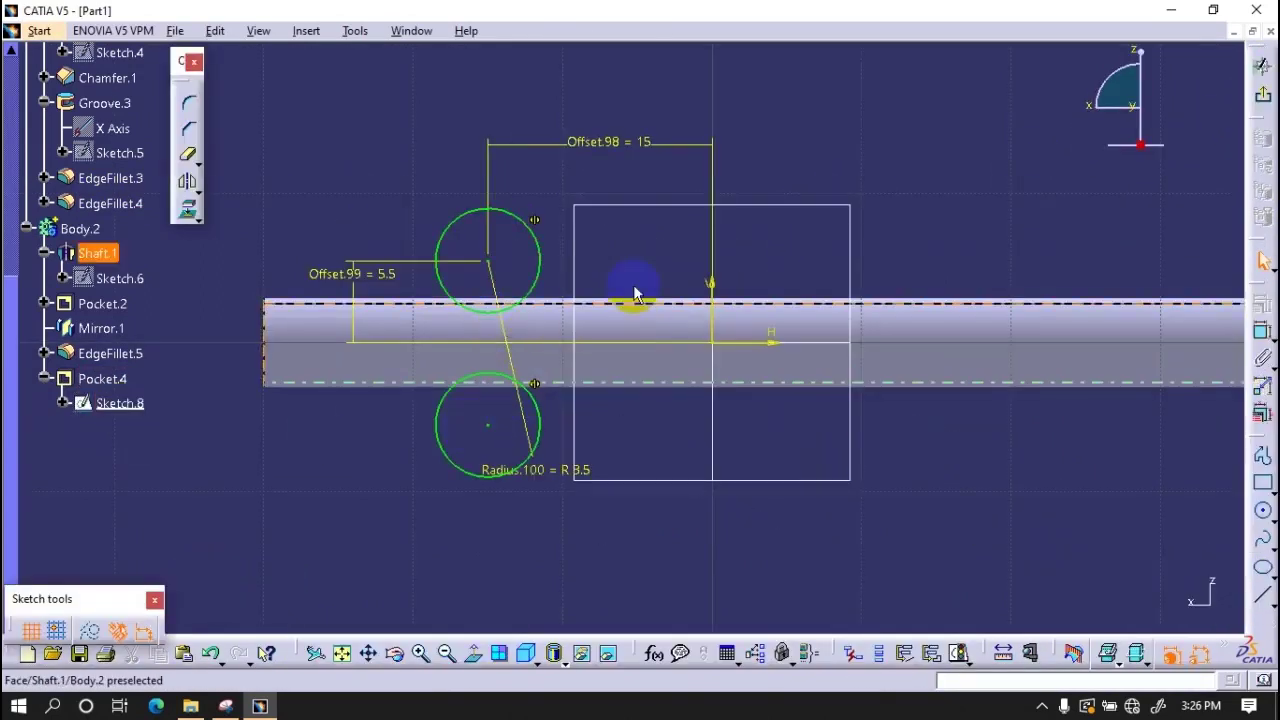
- Set Offset.99 to 5.5 and the circles' radius to 5
double_click(390, 288)
text(3.5)
key(Return)
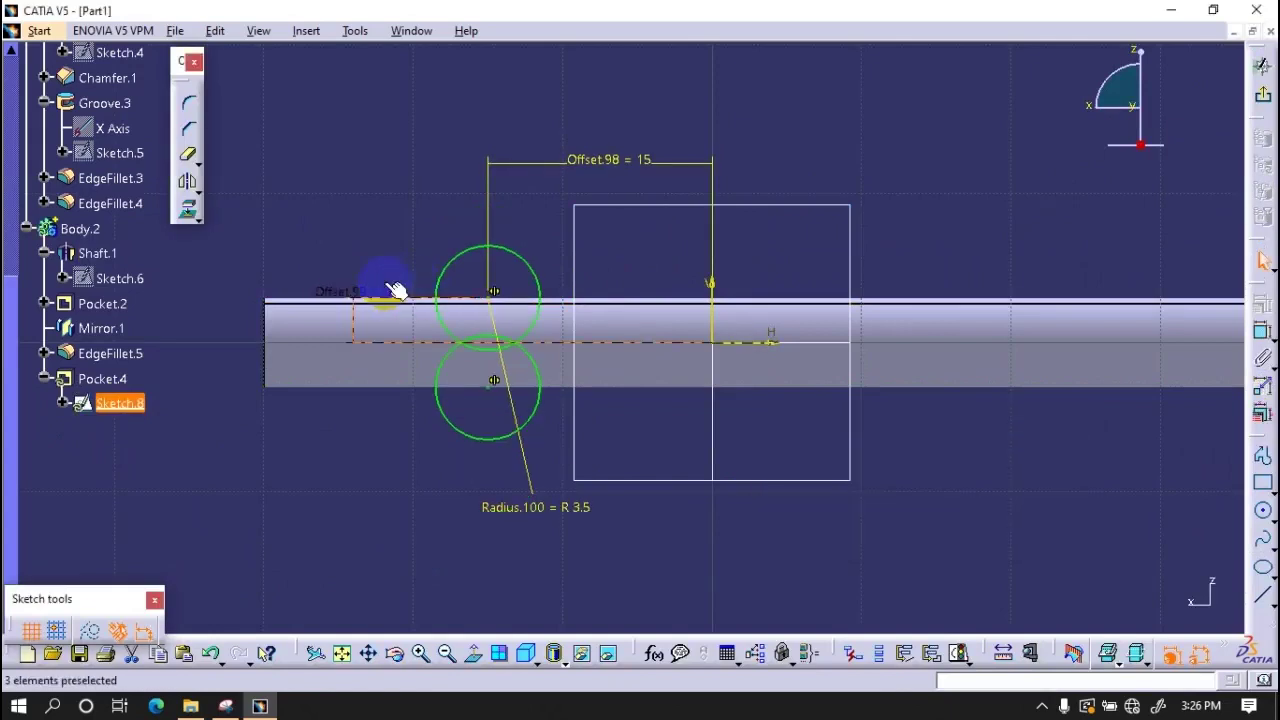
double_click(388, 298)
text(5.5)
key(Return)
click(641, 155)
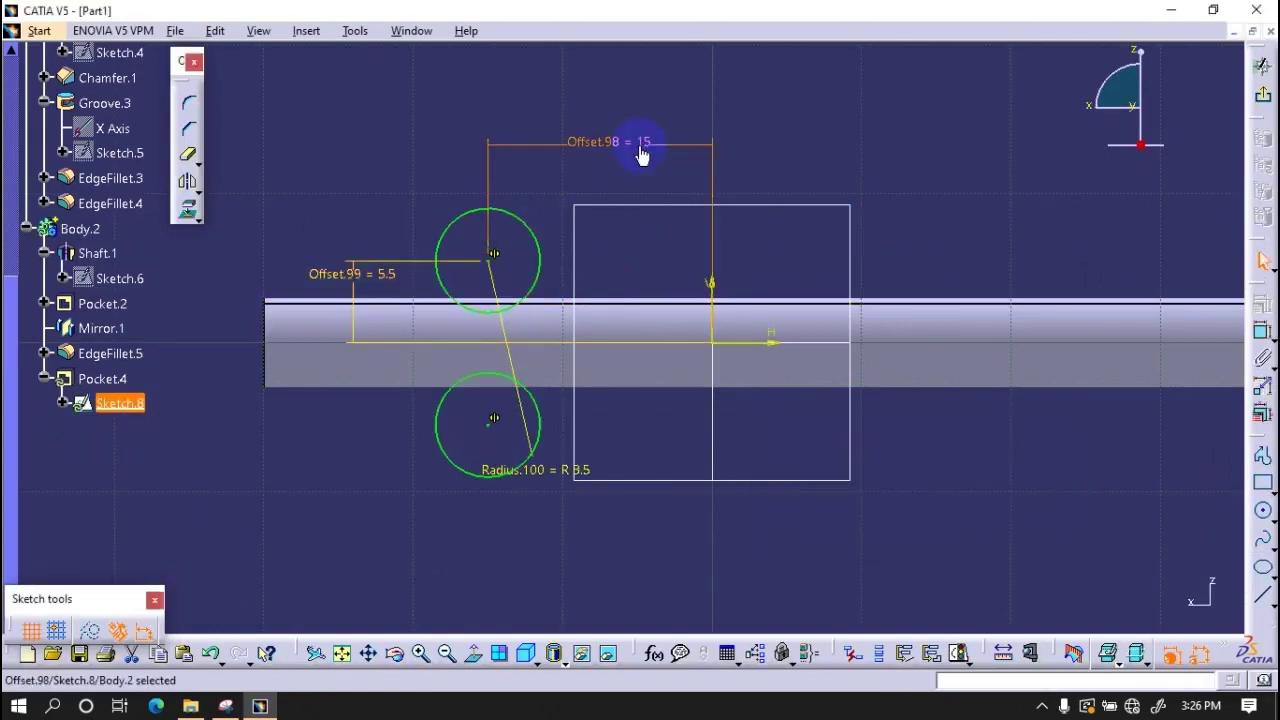
double_click(557, 475)
text(5)
key(Return)
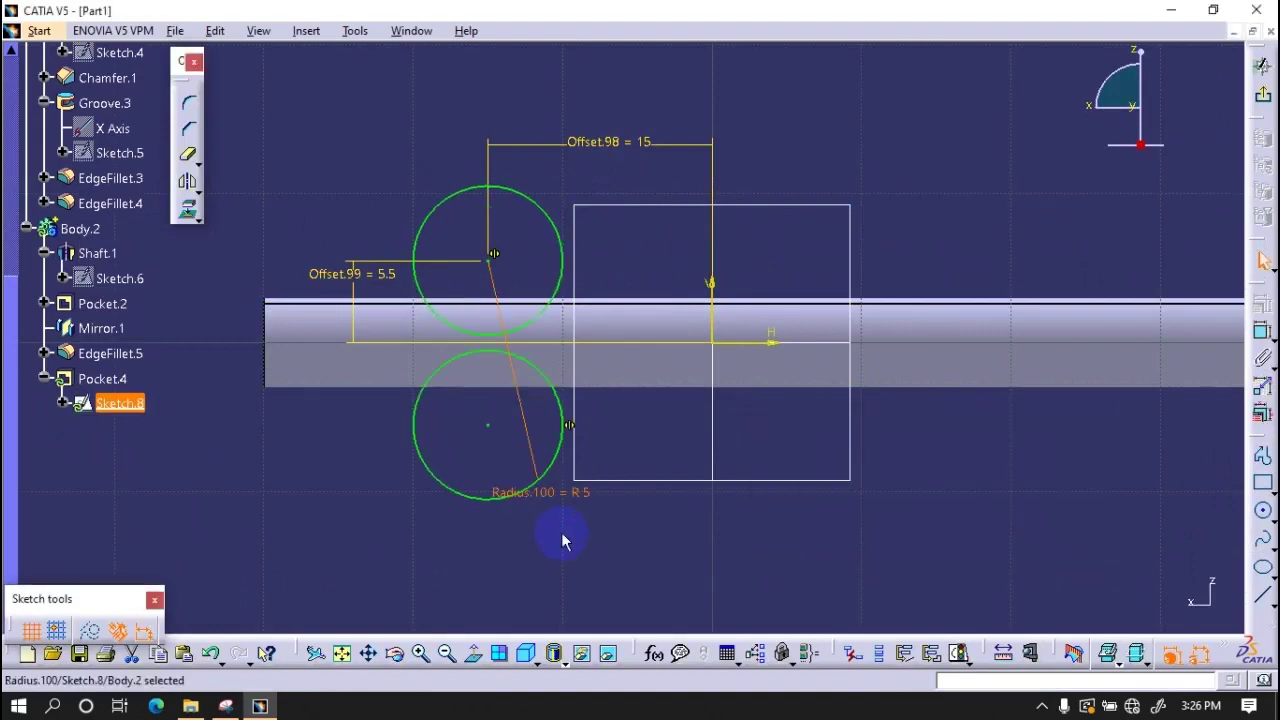
- Move the circles to 7 from the shaft axis and return to the 3D part
double_click(376, 280)
text(7)
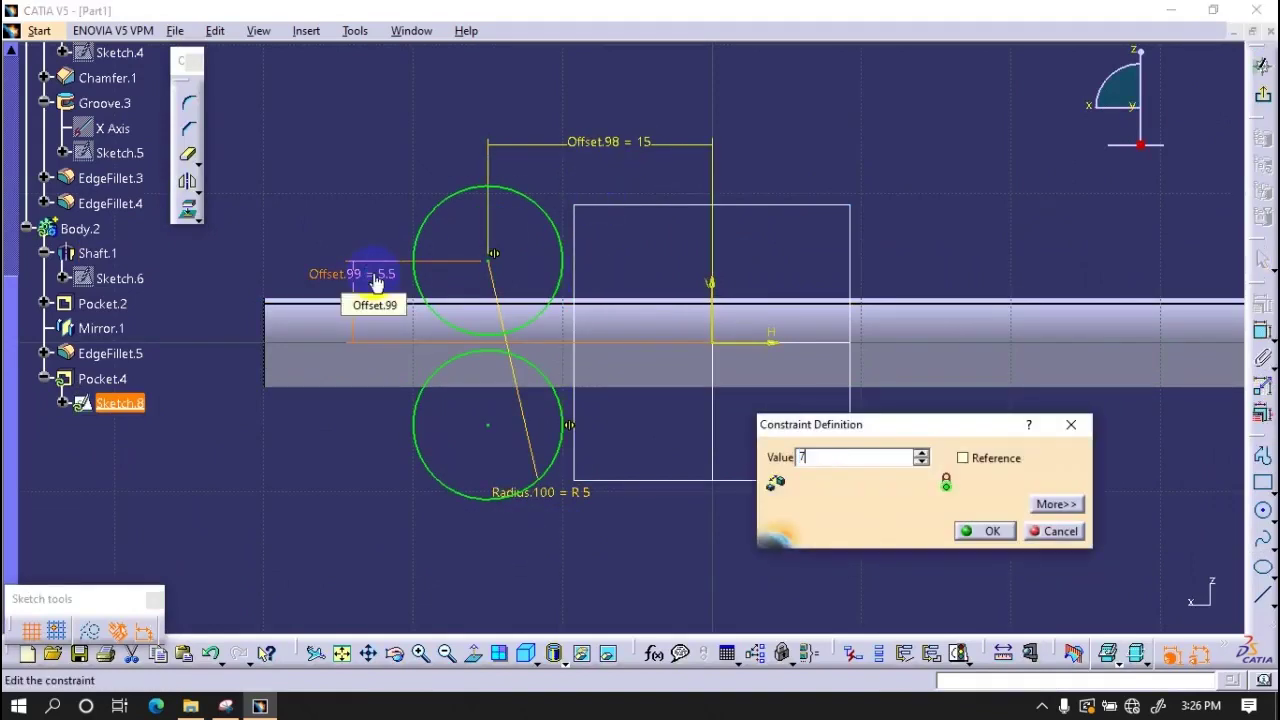
key(Return)
click(1263, 67)
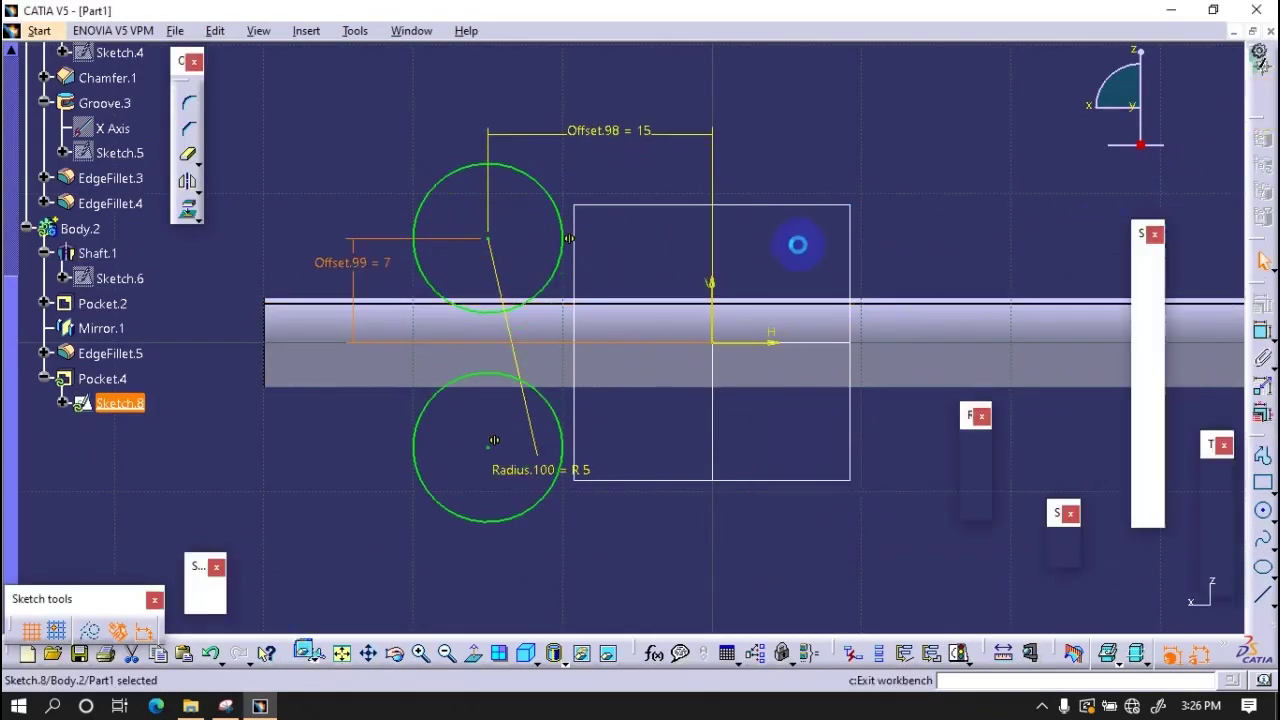
click(209, 597)
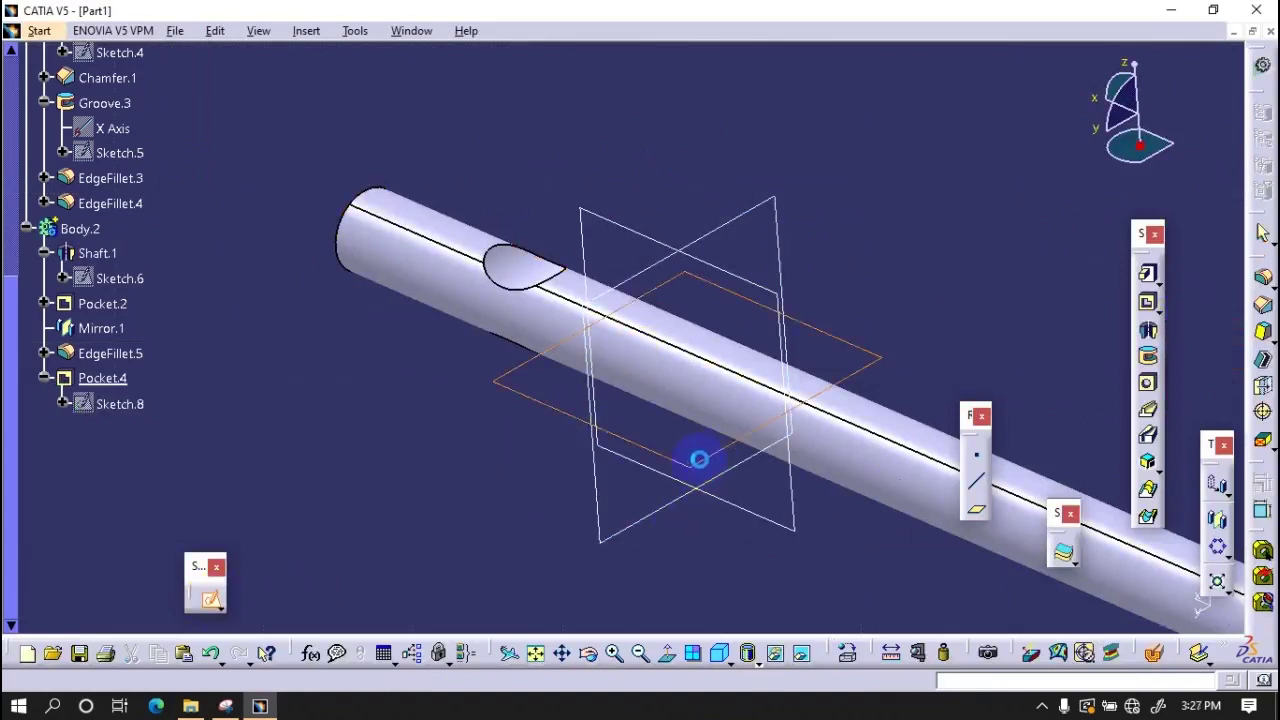
- Draw a circle on the XY plane centred on the shaft end
click(690, 462)
click(1253, 510)
click(762, 325)
click(784, 408)
- Constrain the circle's offset from the vertical axis, ending at zero offset
click(532, 300)
click(643, 543)
double_click(680, 571)
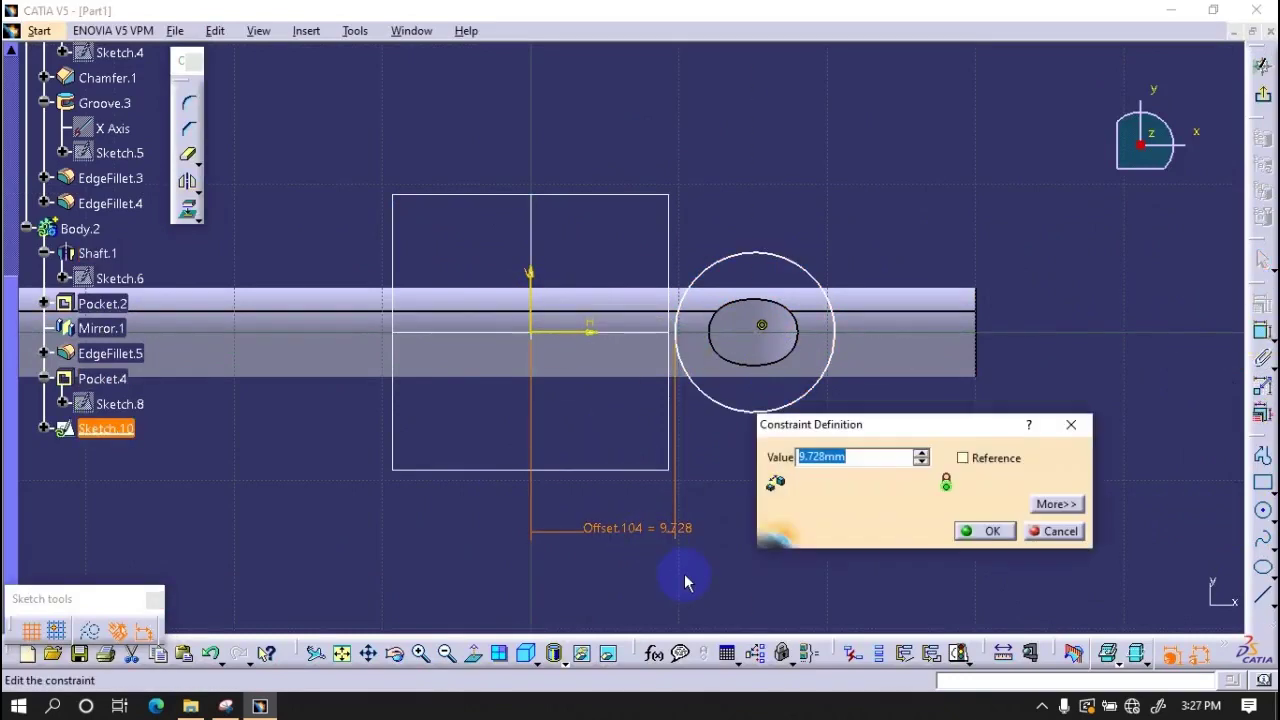
text(9)
key(Return)
right_click(660, 535)
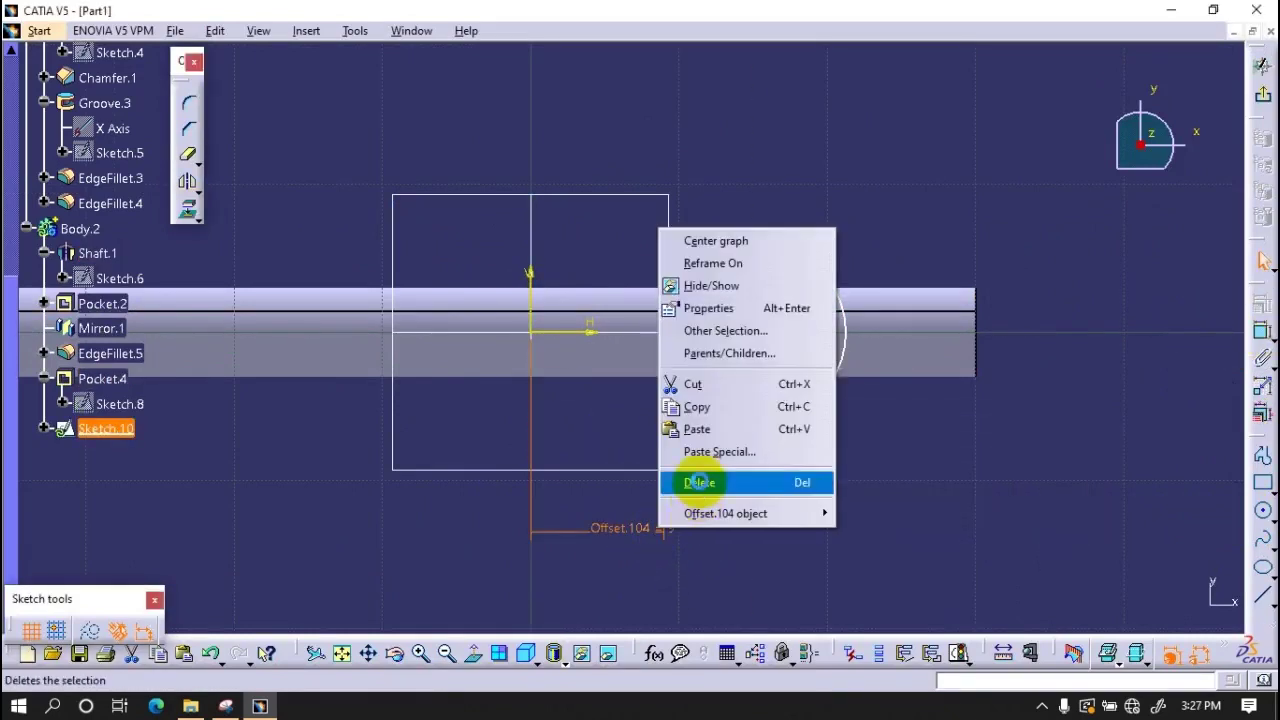
click(703, 482)
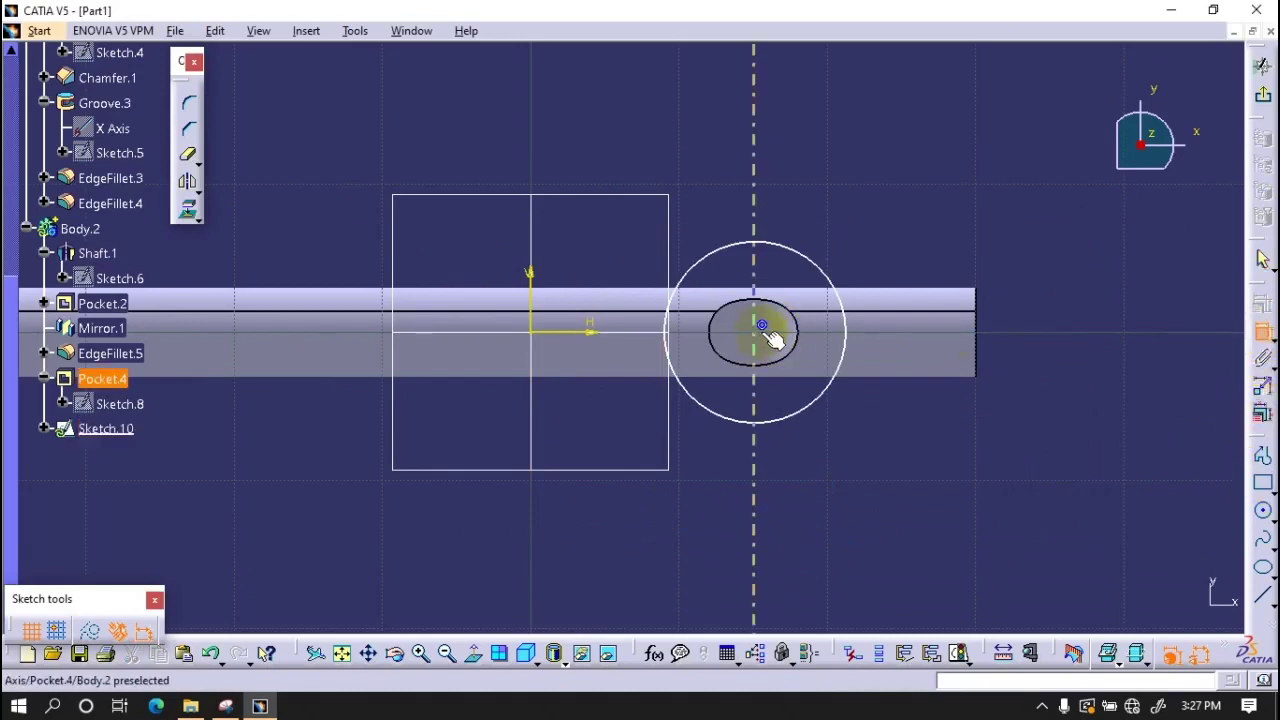
right_click(753, 488)
click(829, 614)
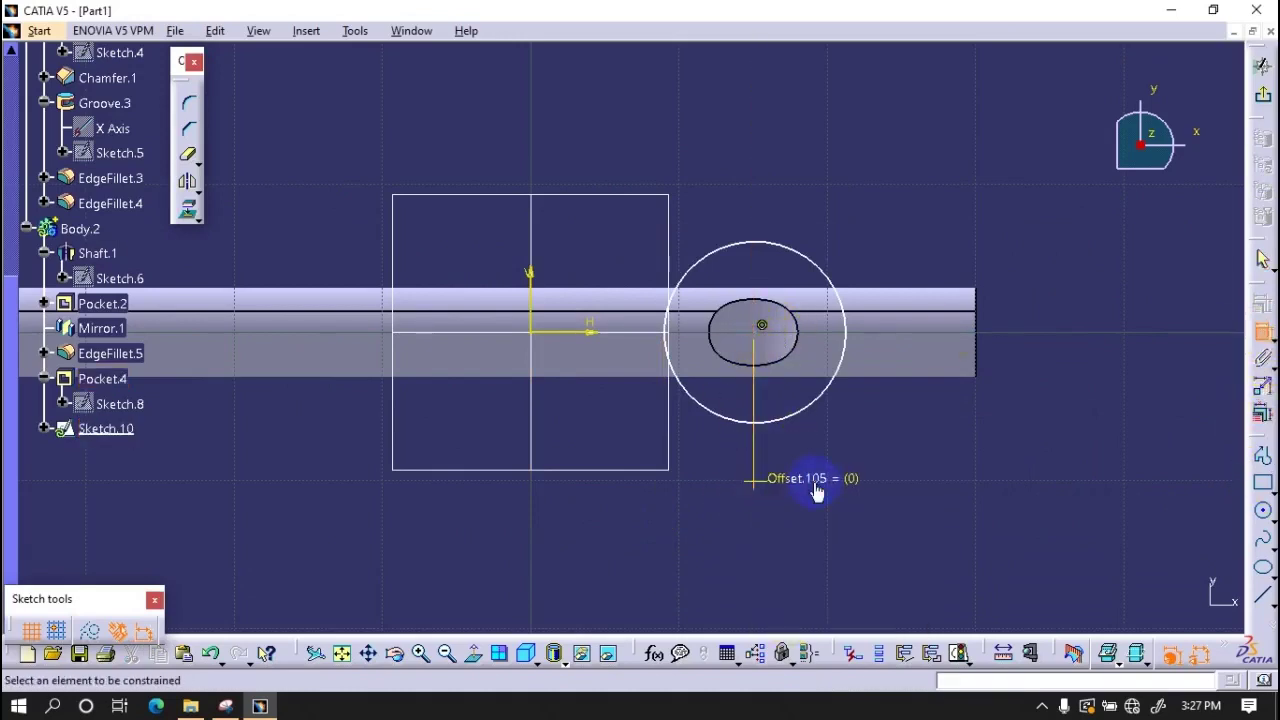
- Give the circle a 5 mm radius dimension
right_click(803, 522)
click(857, 572)
click(800, 410)
double_click(760, 560)
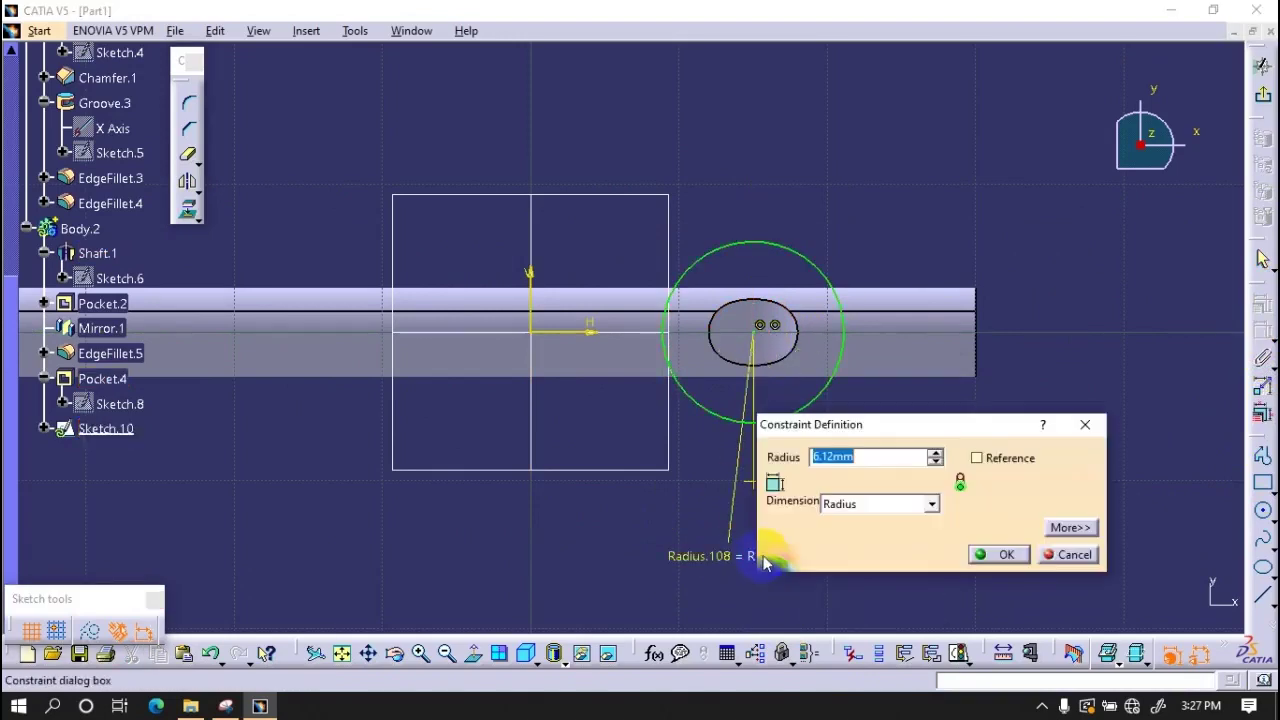
key(Return)
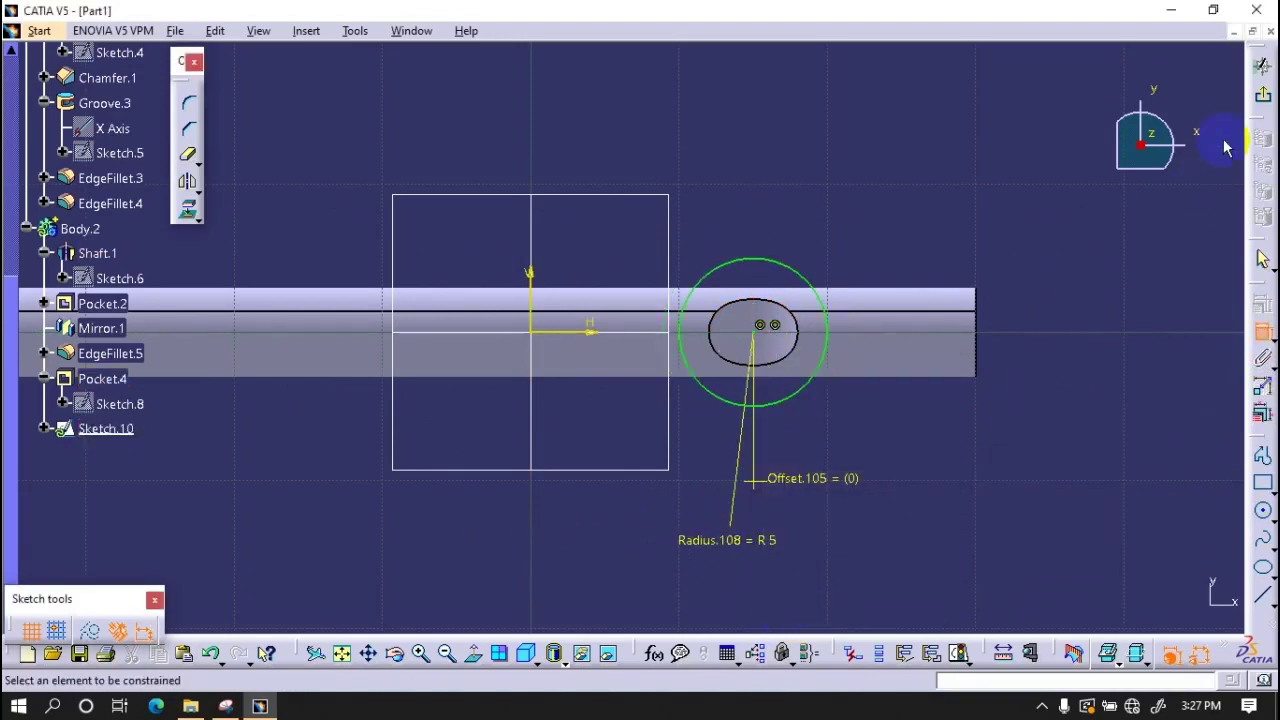
- Pad the circle sketch 1 mm with a mirrored extent
click(1150, 275)
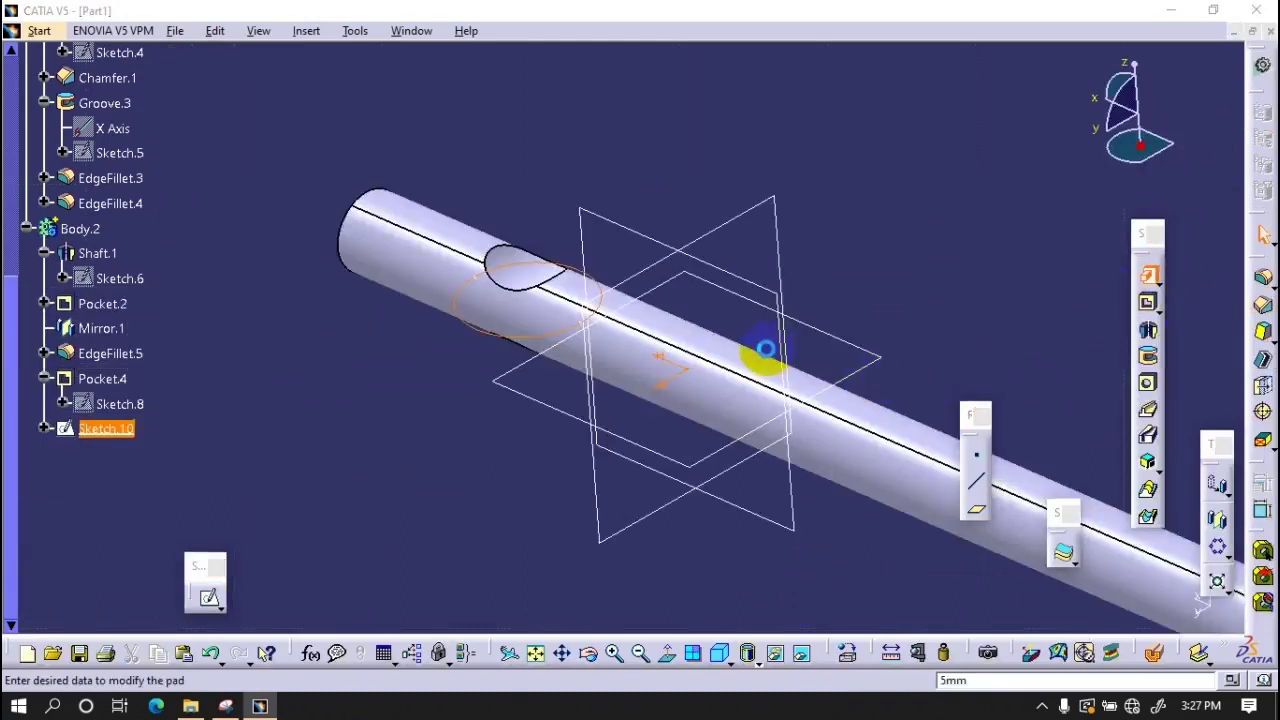
click(1040, 376)
text(1)
click(935, 227)
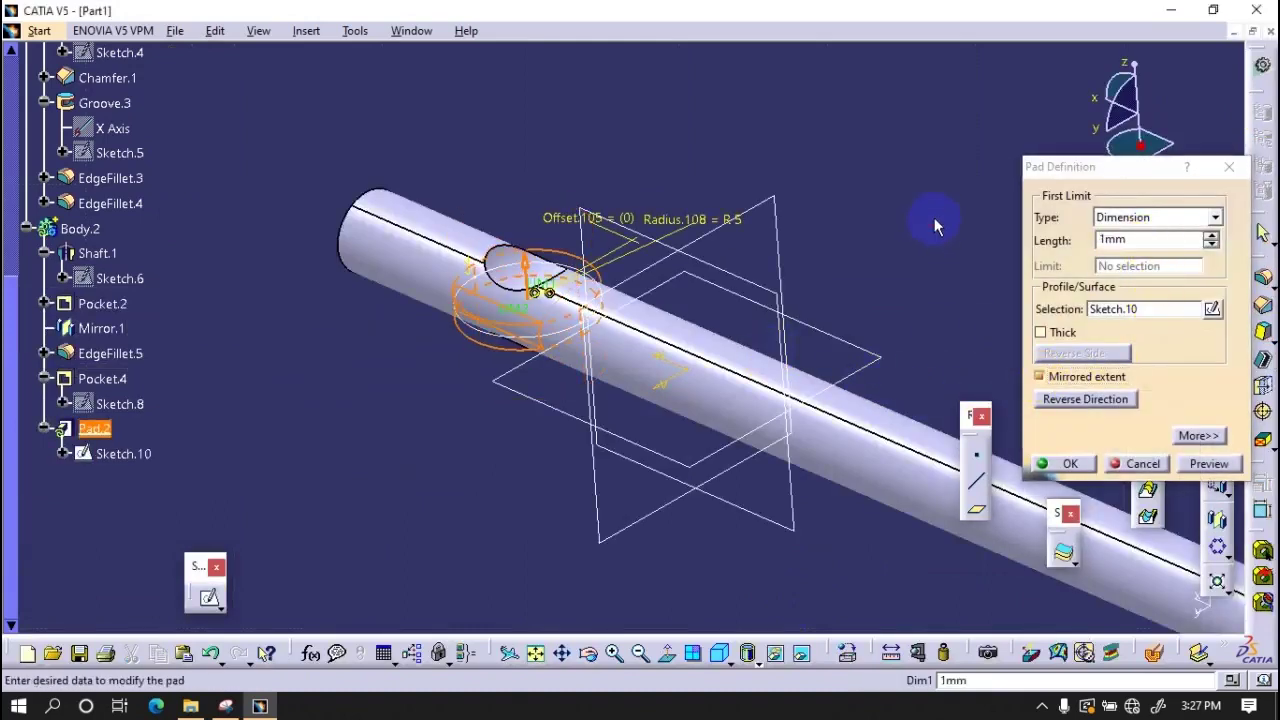
click(1073, 466)
- Show the hidden handle (Pad.1) again and start a sketch on its end face
middle_drag(486, 443, 596, 588)
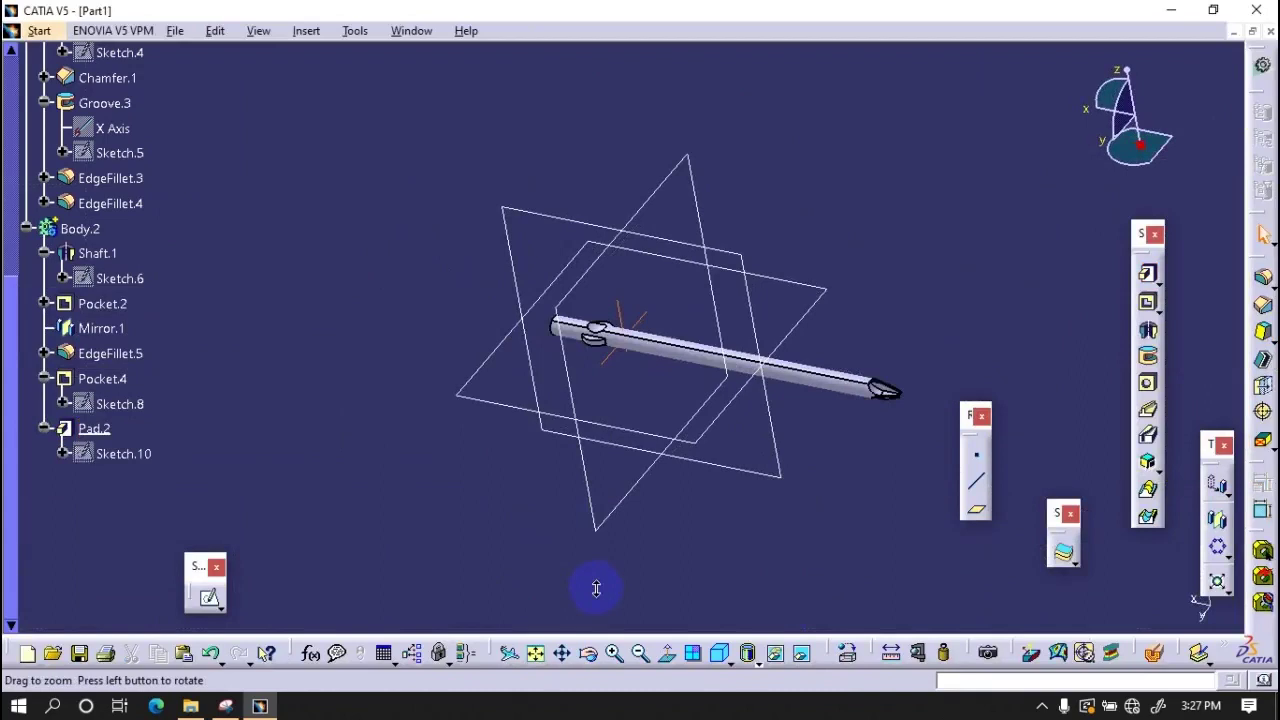
scroll(181, 312, up, 5)
right_click(95, 152)
click(130, 197)
mouse_move(614, 386)
middle_down()
mouse_move(620, 420)
mouse_move(655, 381)
middle_up()
click(208, 597)
click(648, 407)
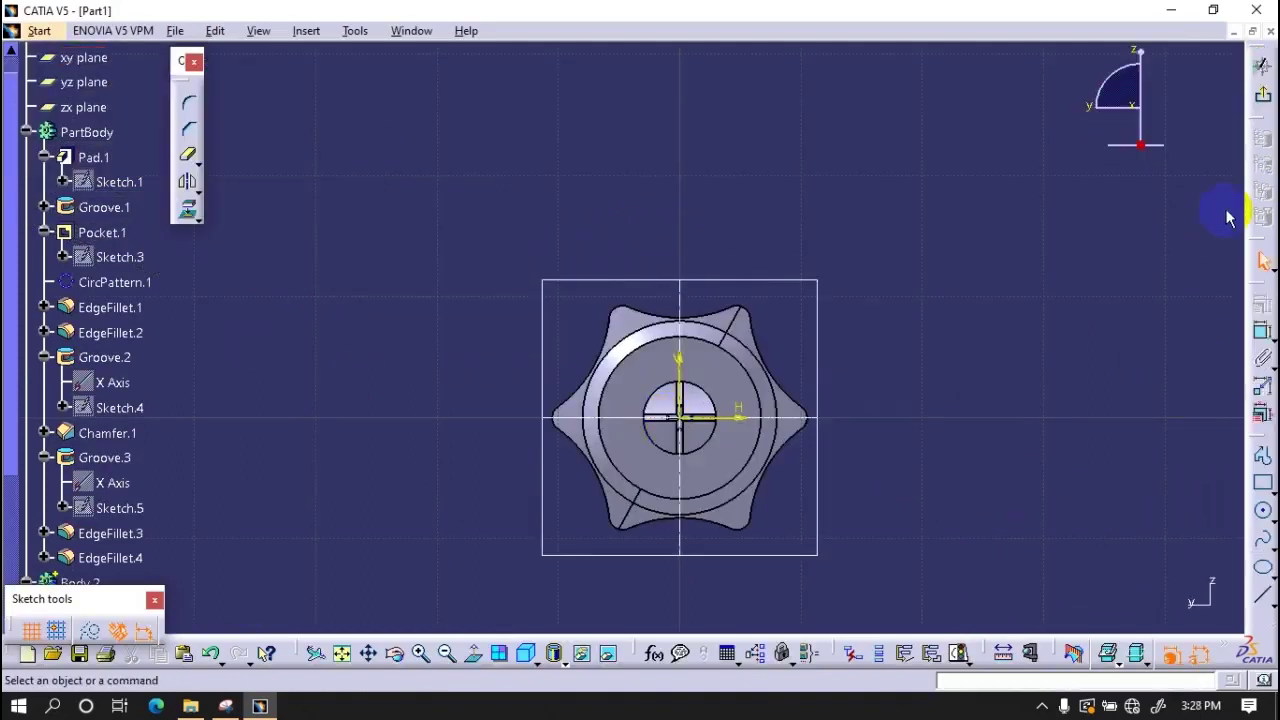
- Return to the 3D view and start a new sketch on the collar's front face
right_click(110, 557)
click(214, 263)
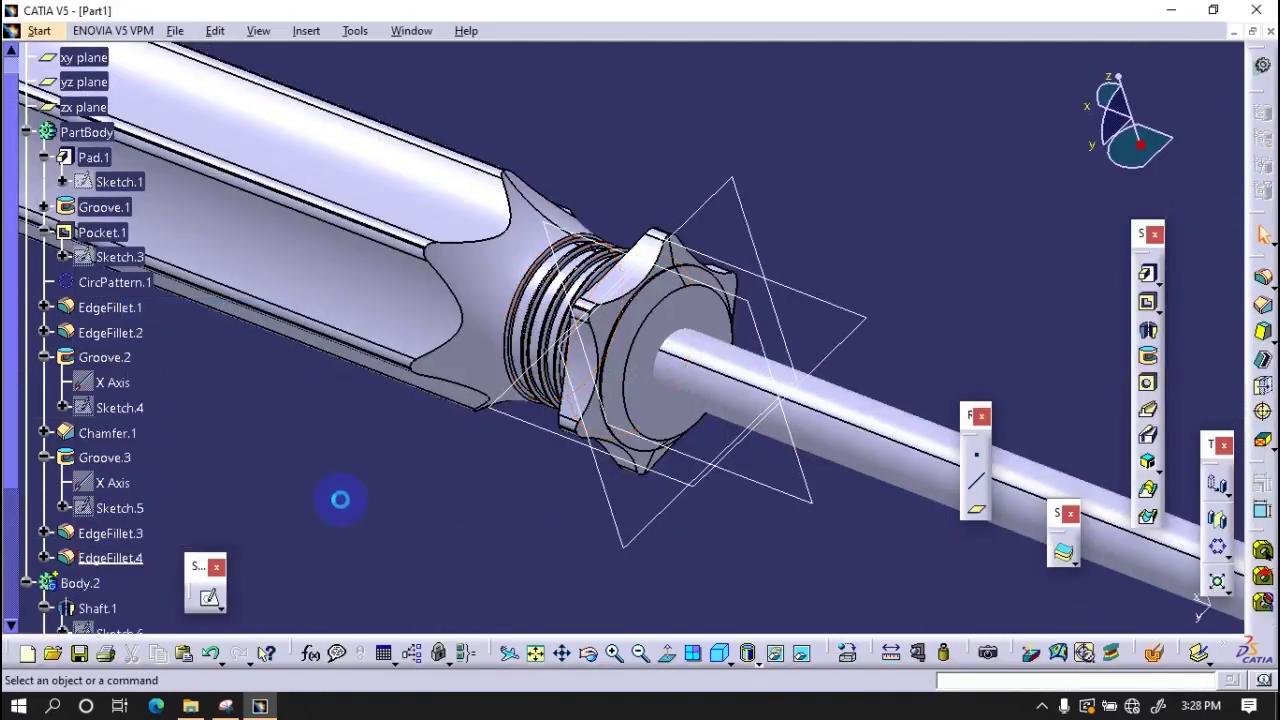
click(208, 597)
click(660, 385)
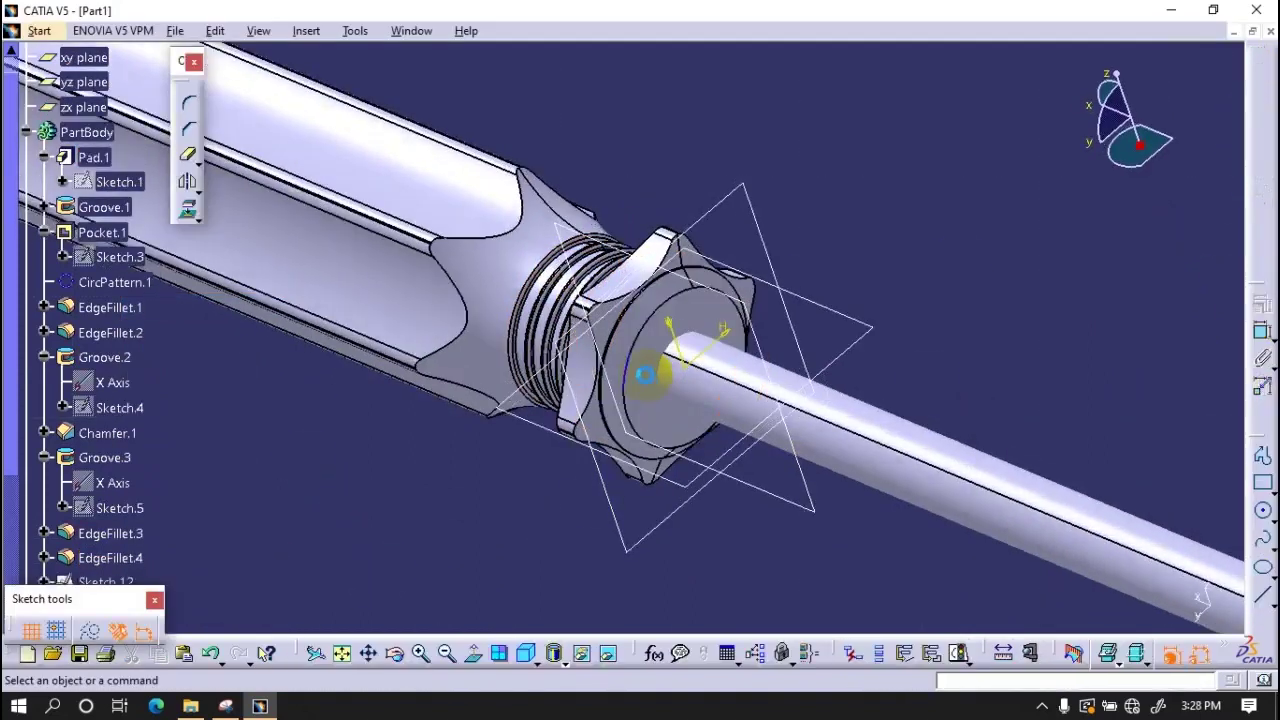
- Draw a circle at the sketch origin with a 3 mm radius
click(681, 418)
click(718, 395)
click(1262, 333)
double_click(932, 325)
text(3)
key(Return)
double_click(948, 320)
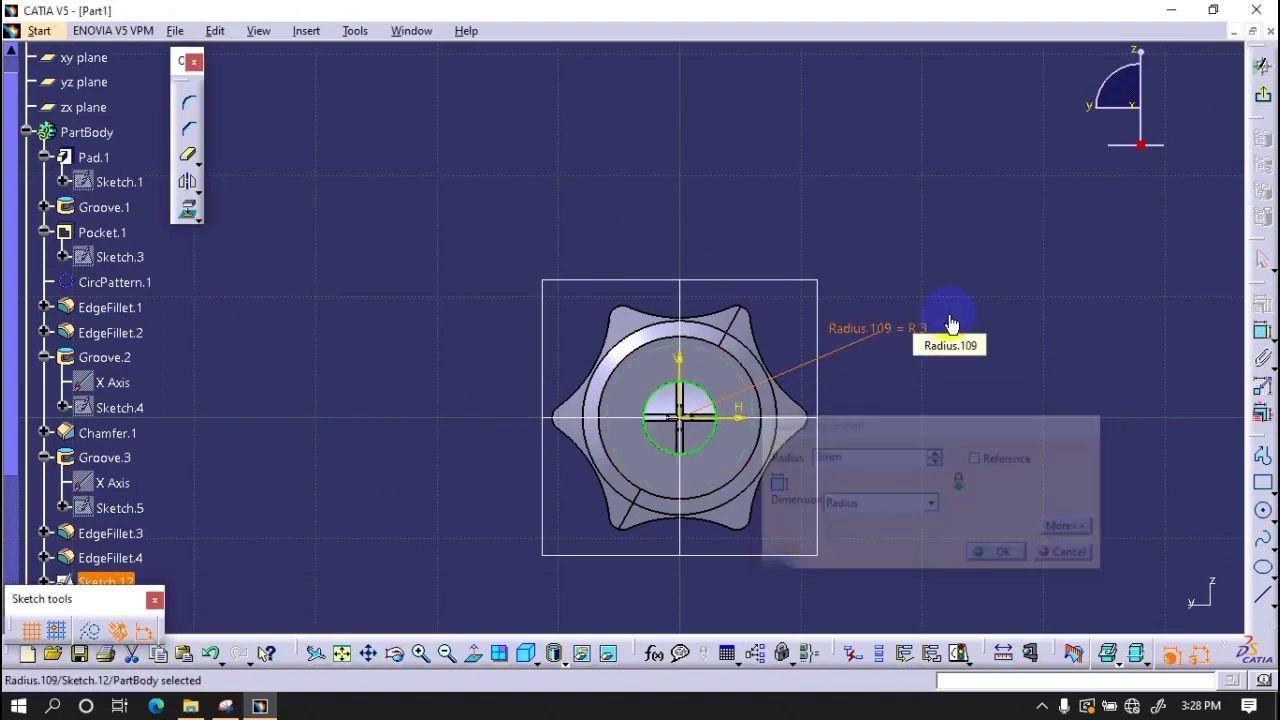
- Draw a rectangle across the circle, constrained to offset 1 and length 2
click(1263, 483)
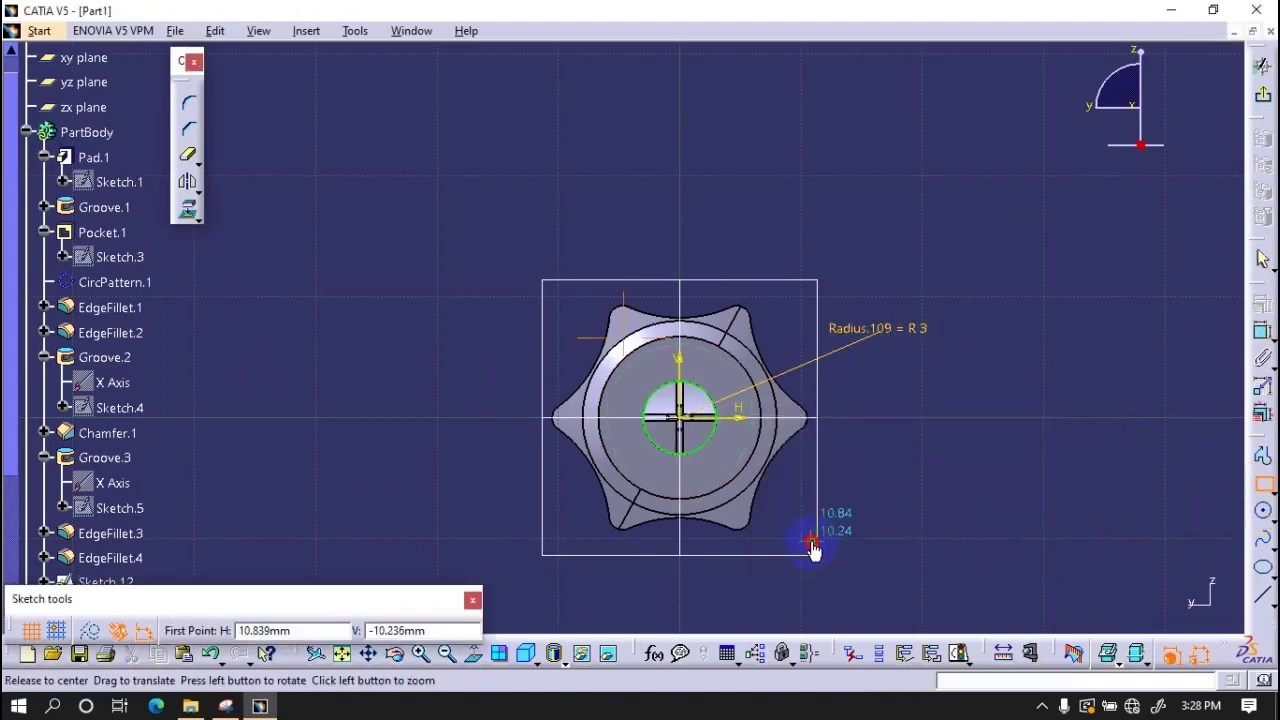
middle_drag(814, 543, 670, 482)
click(637, 461)
click(795, 491)
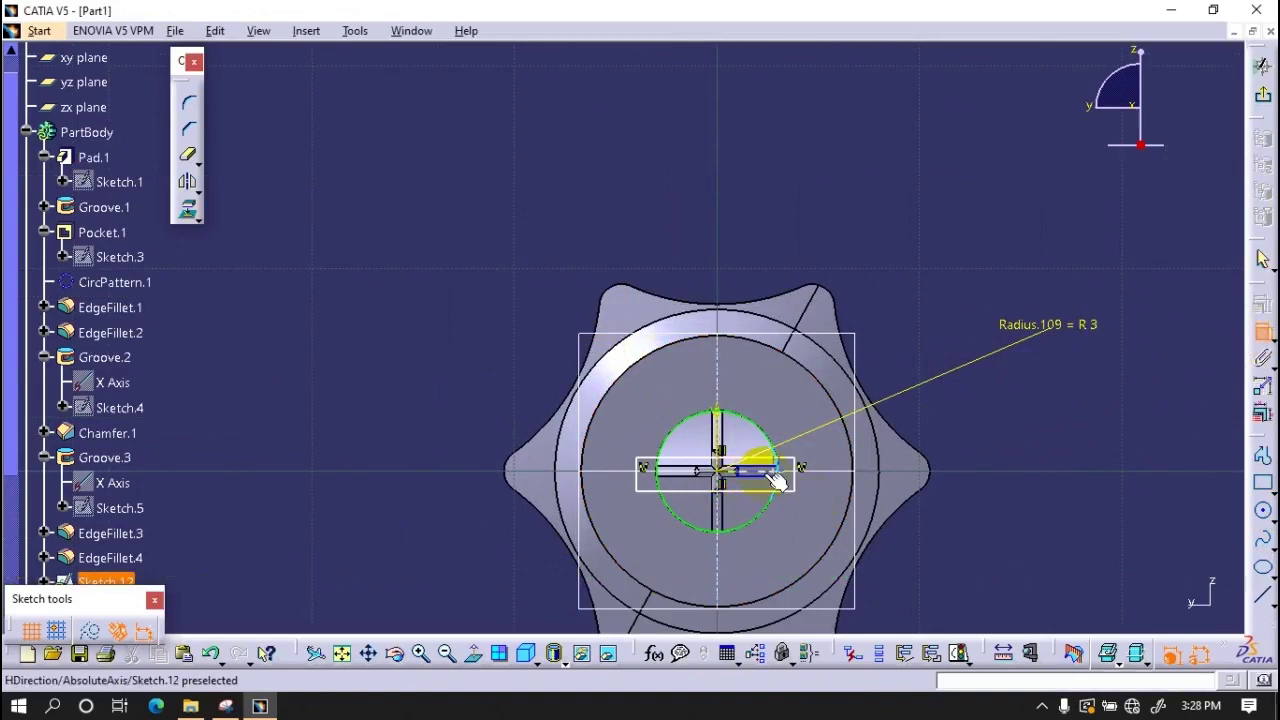
double_click(1076, 440)
text(1mm)
key(Return)
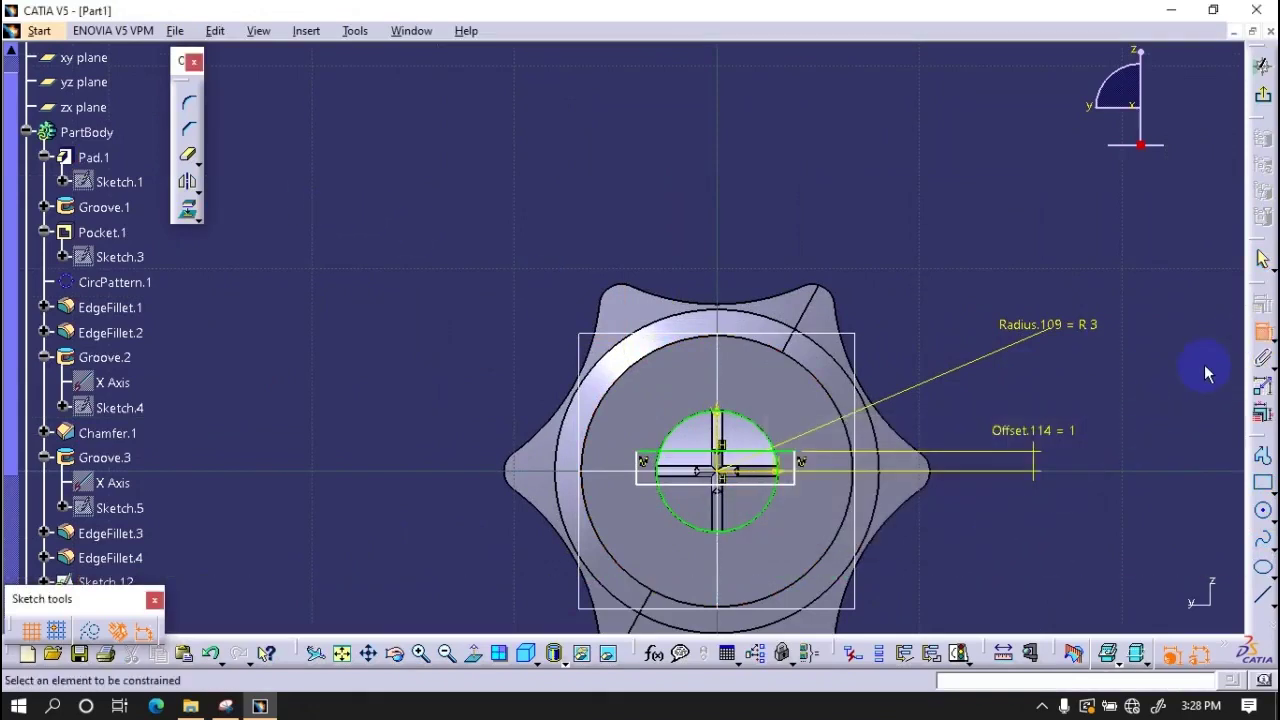
double_click(1022, 520)
text(2mm)
key(Return)
- Set the rectangle's width to 8 mm, symmetric about the vertical axis, and exit the sketch
right_click(700, 125)
click(762, 297)
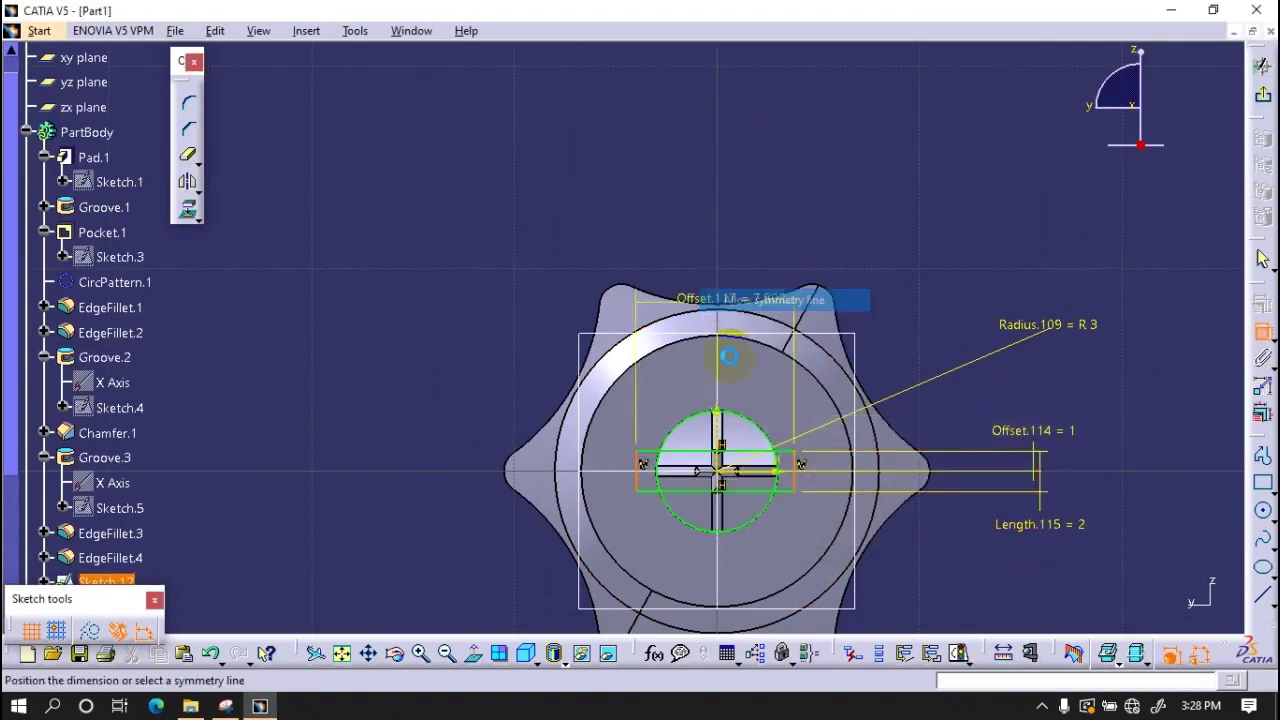
click(717, 430)
click(648, 483)
click(806, 490)
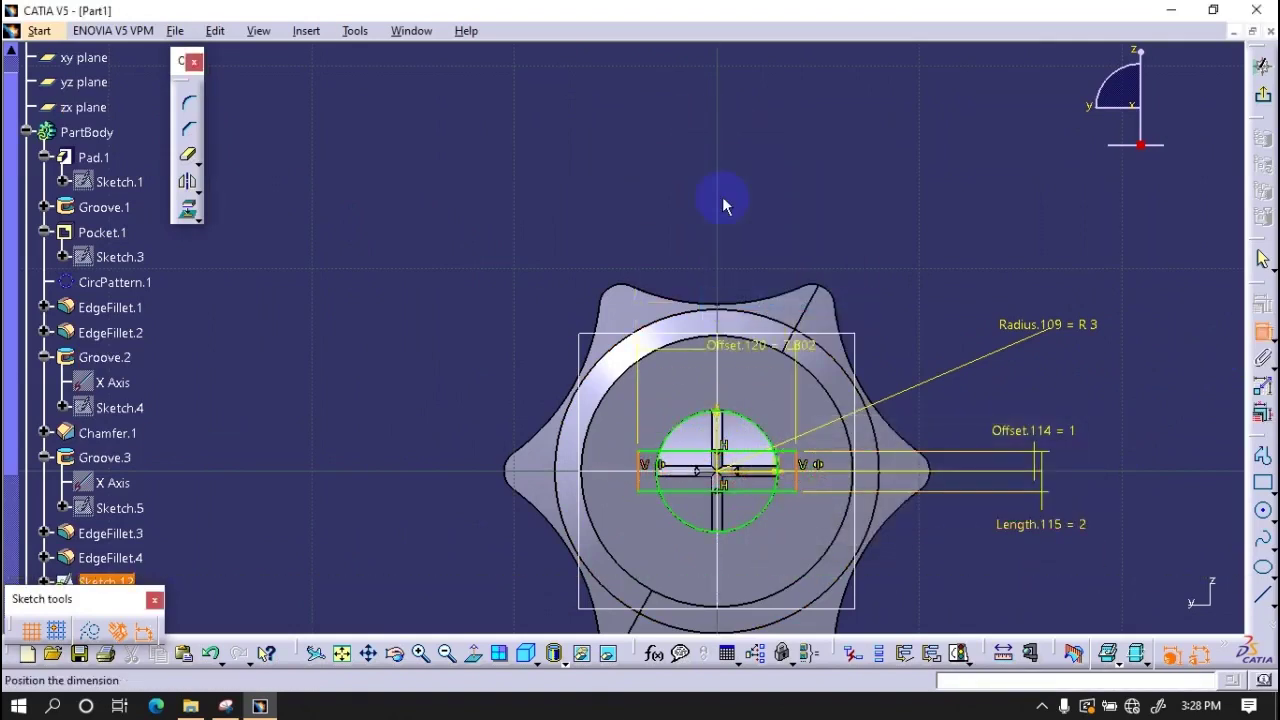
double_click(763, 212)
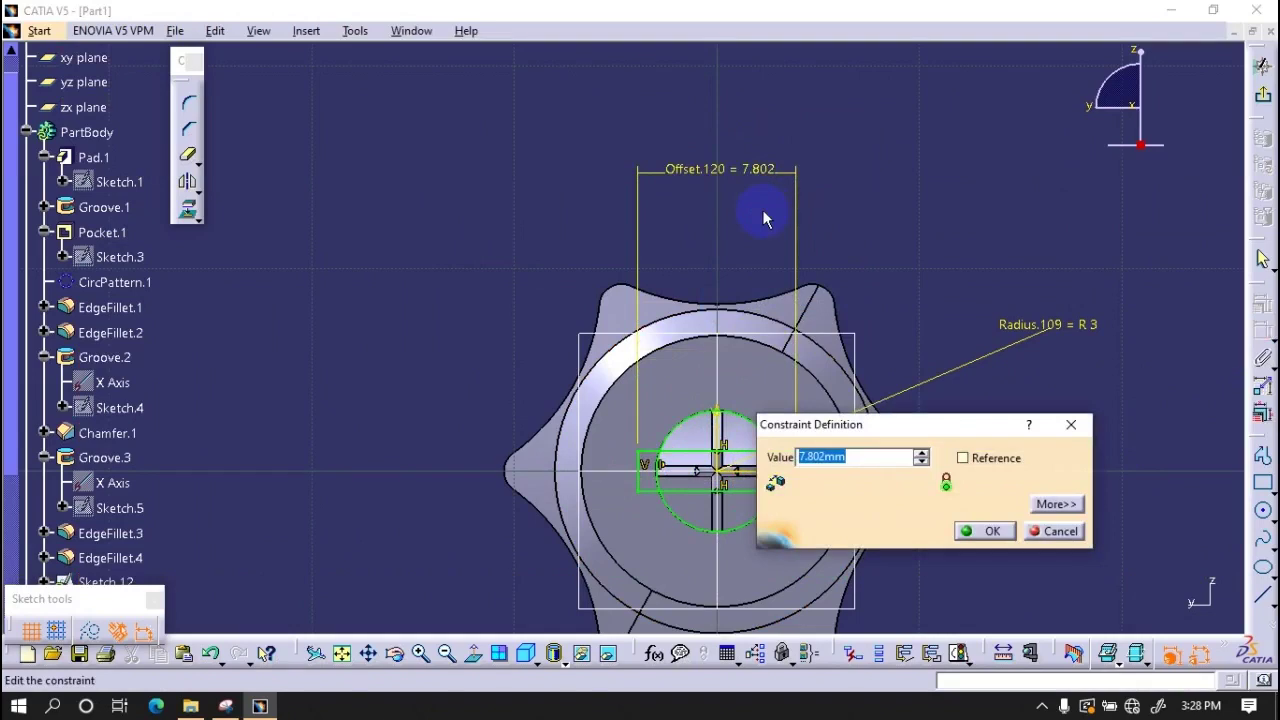
text(6)
key(Return)
double_click(752, 177)
click(920, 447)
click(920, 447)
click(955, 530)
click(1265, 93)
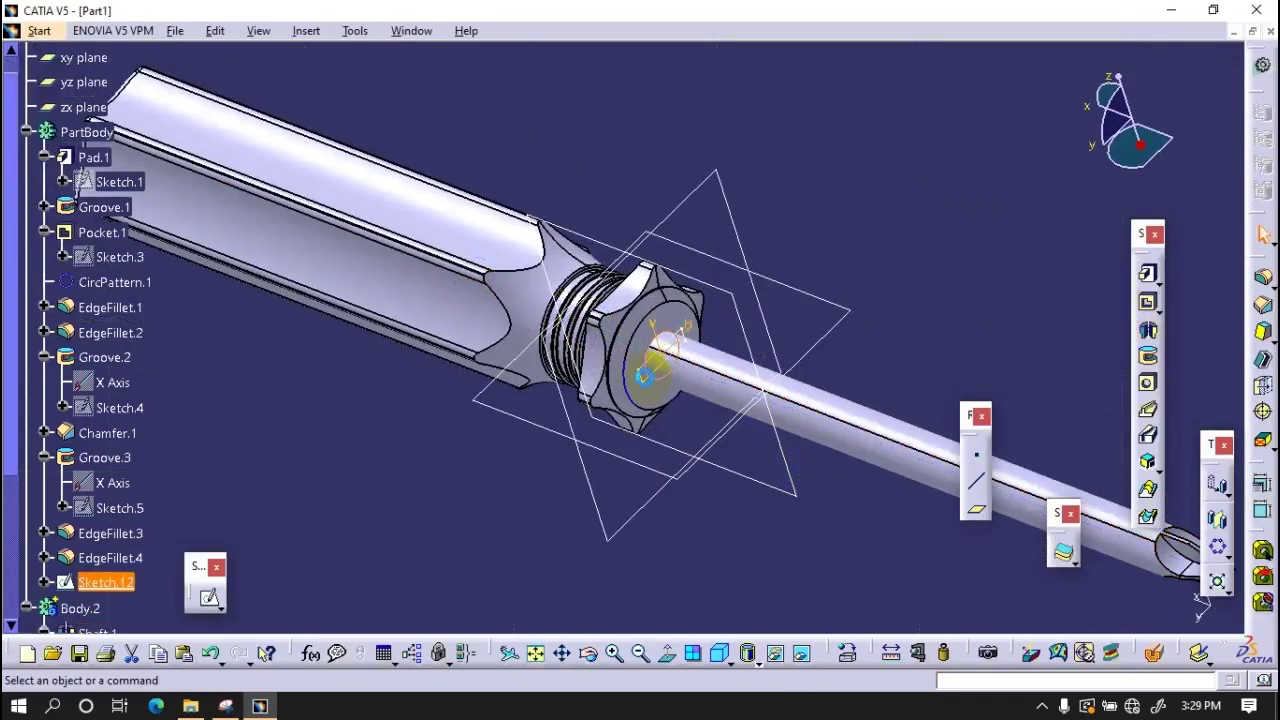
- Reopen Sketch.12 and move its radius dimension out of the way
double_click(645, 376)
ctrl+middle_drag(676, 560, 676, 525)
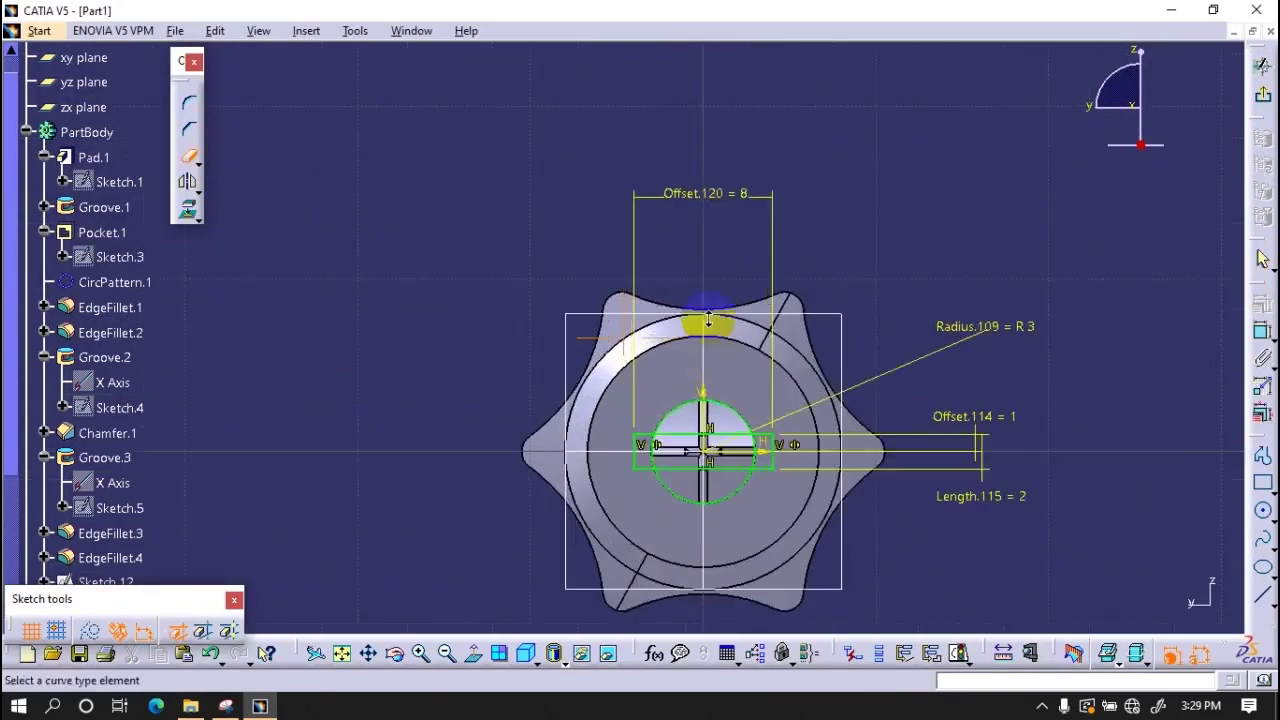
drag(808, 524, 765, 540)
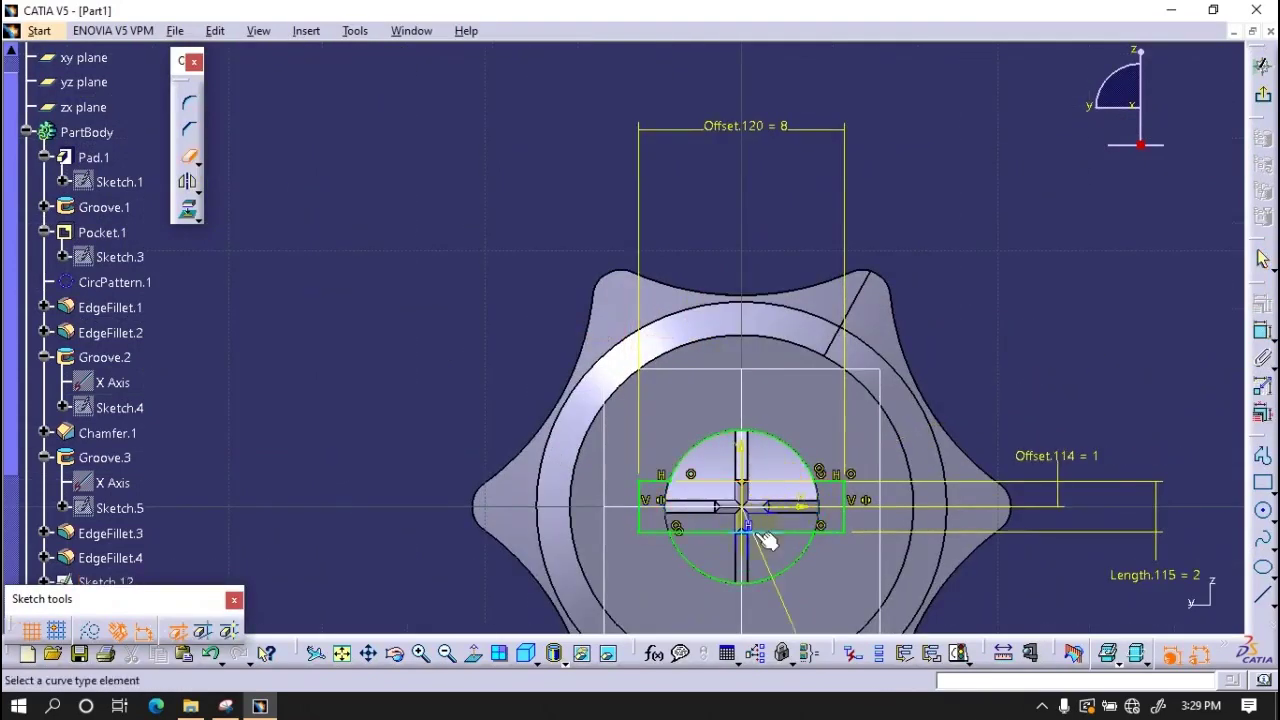
click(1248, 122)
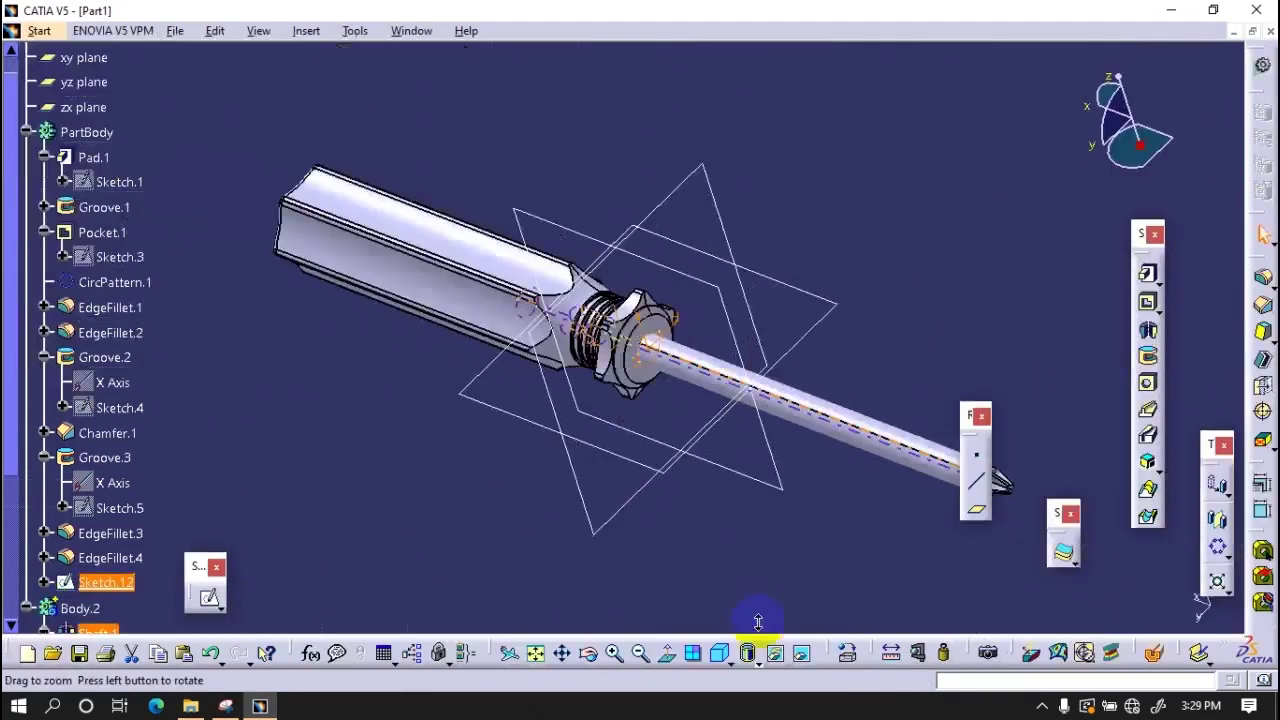
- Cut a pocket from Sketch.12's cross profile into the handle's end
click(1149, 304)
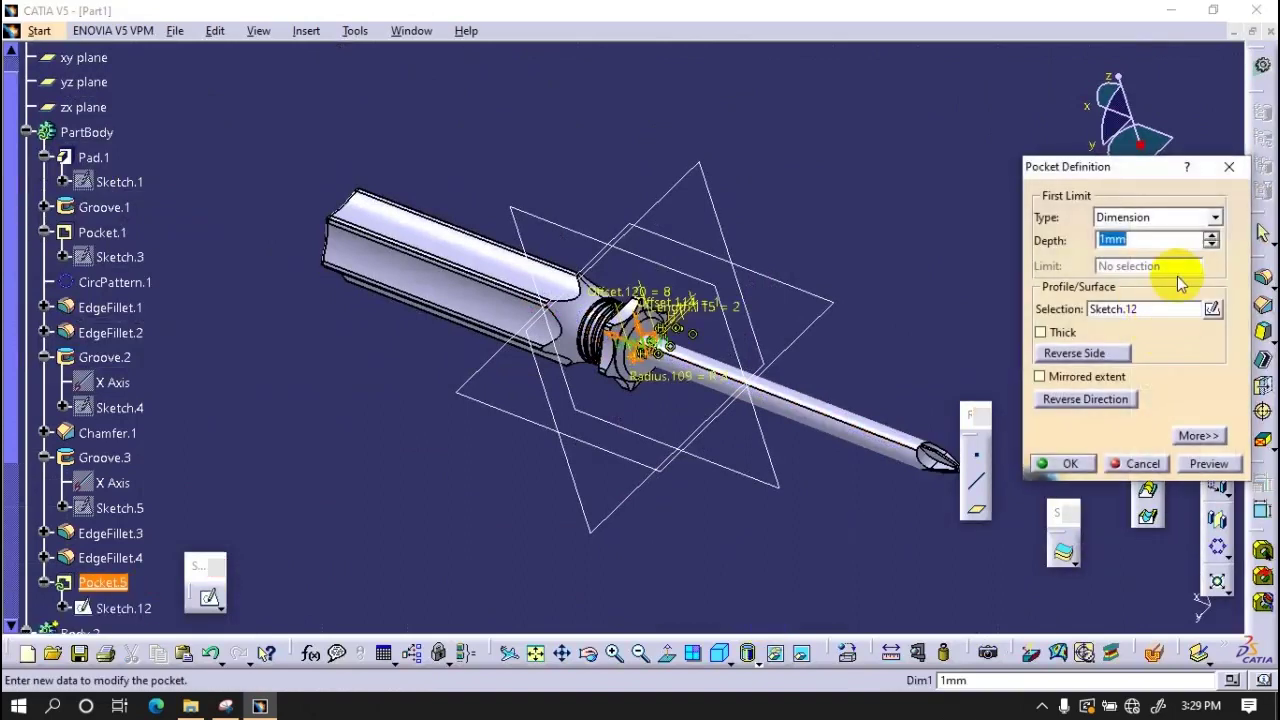
click(1063, 462)
mouse_move(620, 340)
middle_down()
mouse_move(368, 318)
mouse_move(680, 334)
mouse_move(709, 463)
mouse_move(686, 414)
mouse_move(470, 450)
middle_up()
right_click(70, 132)
- Set PartBody's fill colour to cyan in its graphic properties
click(143, 211)
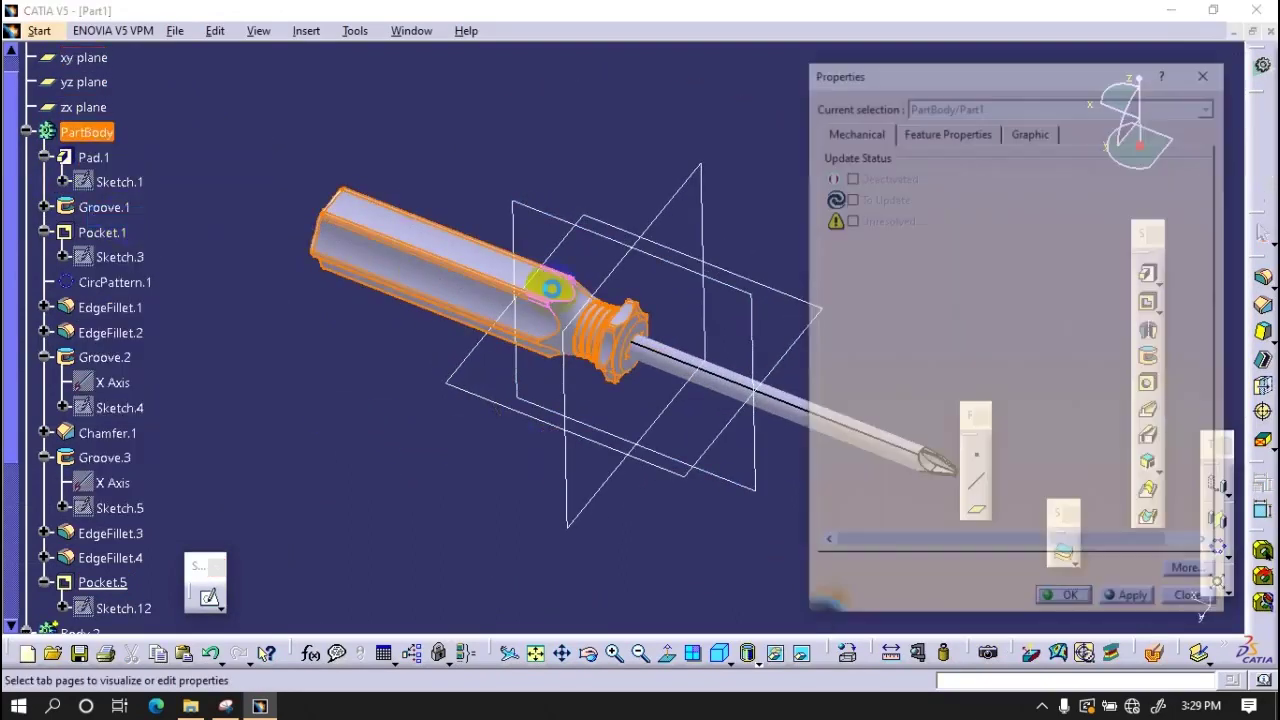
click(1031, 130)
click(934, 192)
click(888, 358)
click(1066, 600)
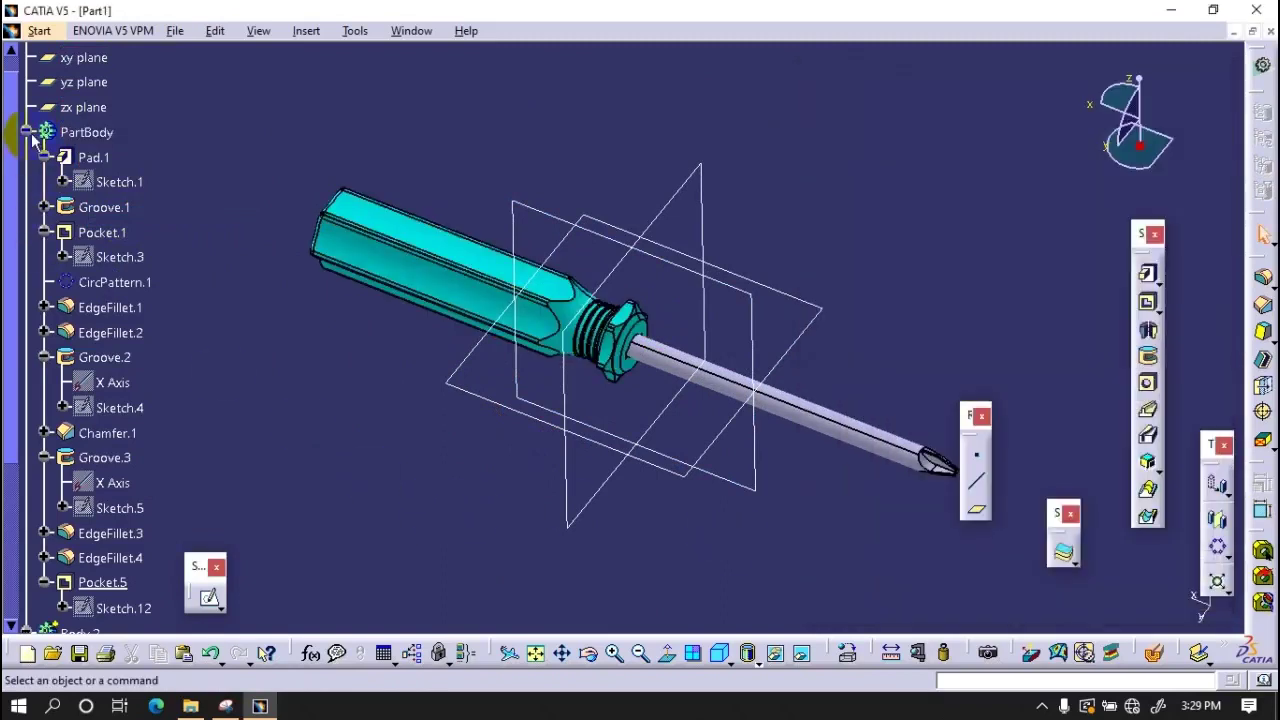
- Collapse PartBody and Body.2 in the tree and hide the three reference planes
click(26, 132)
click(26, 157)
mouse_move(423, 349)
middle_down()
mouse_move(510, 268)
mouse_move(505, 350)
middle_up()
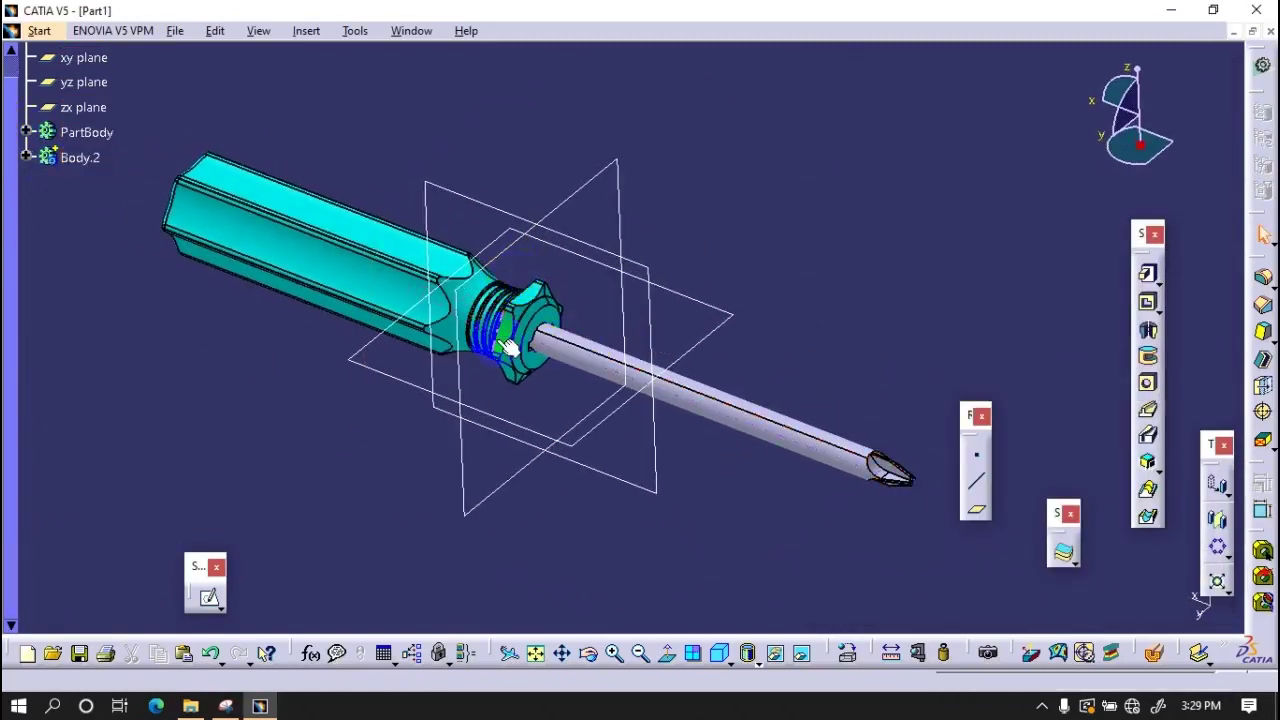
click(476, 547)
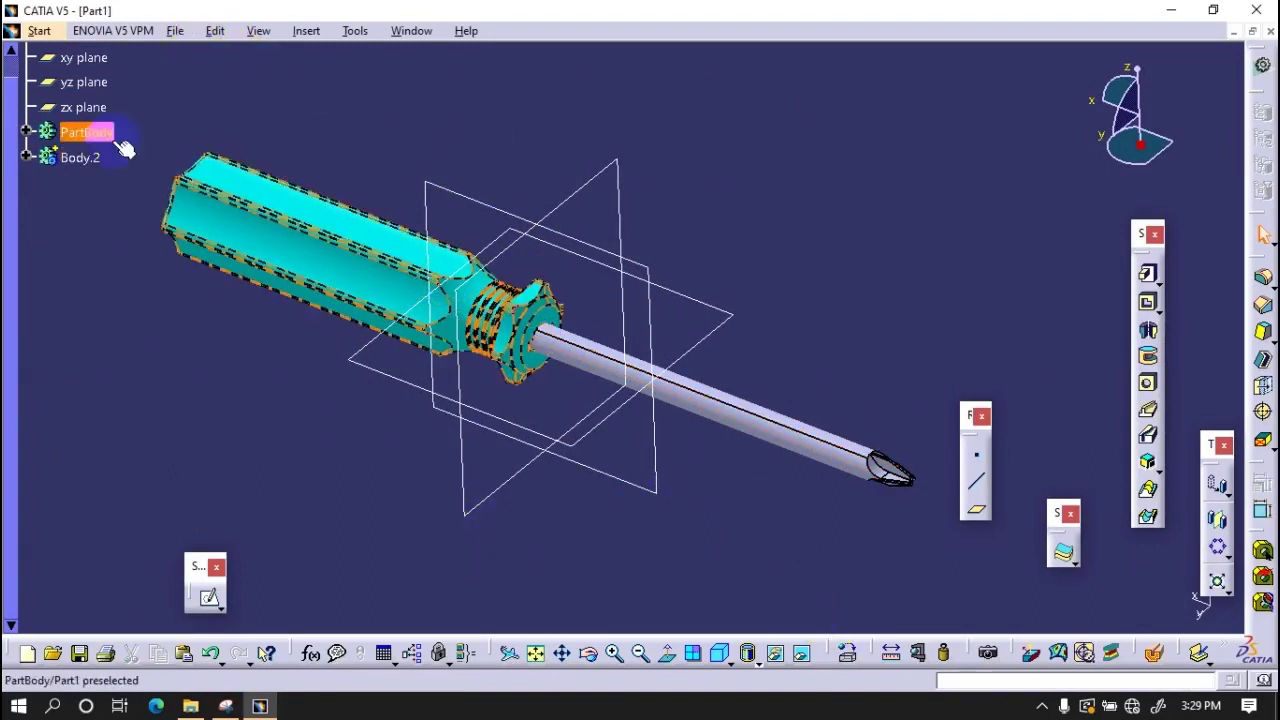
click(84, 107)
shift+click(84, 57)
right_click(94, 62)
click(140, 117)
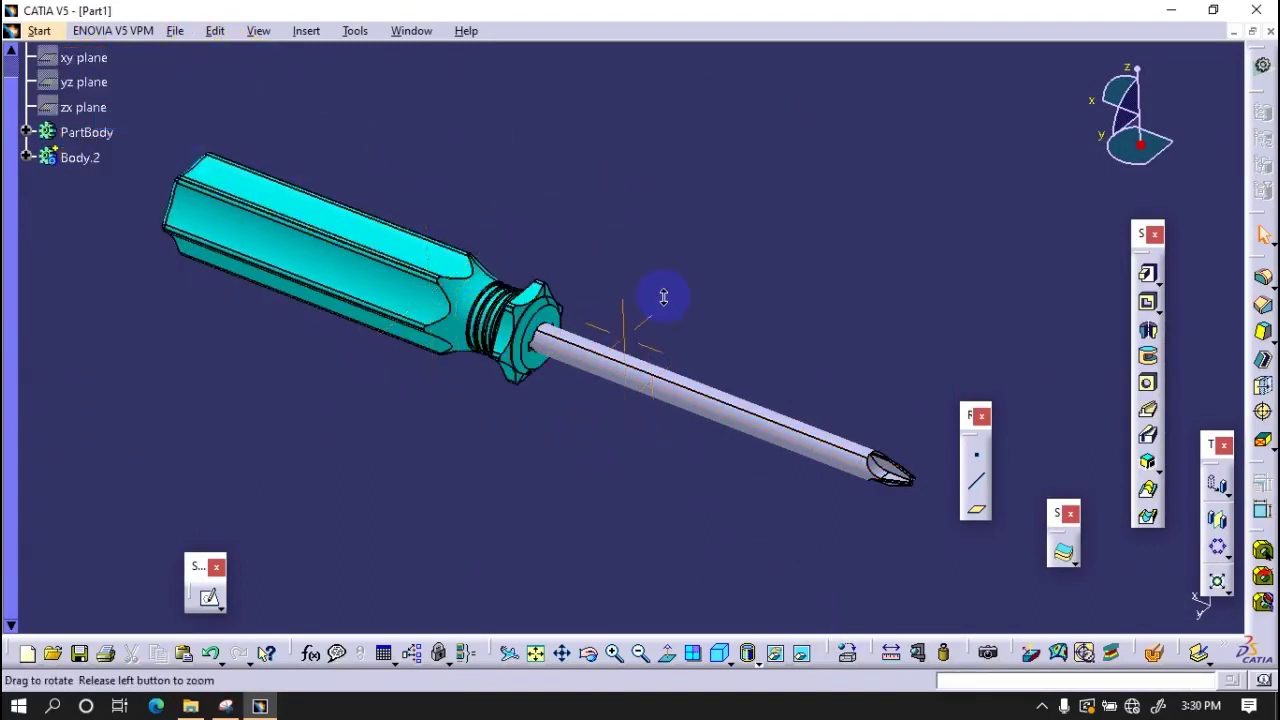